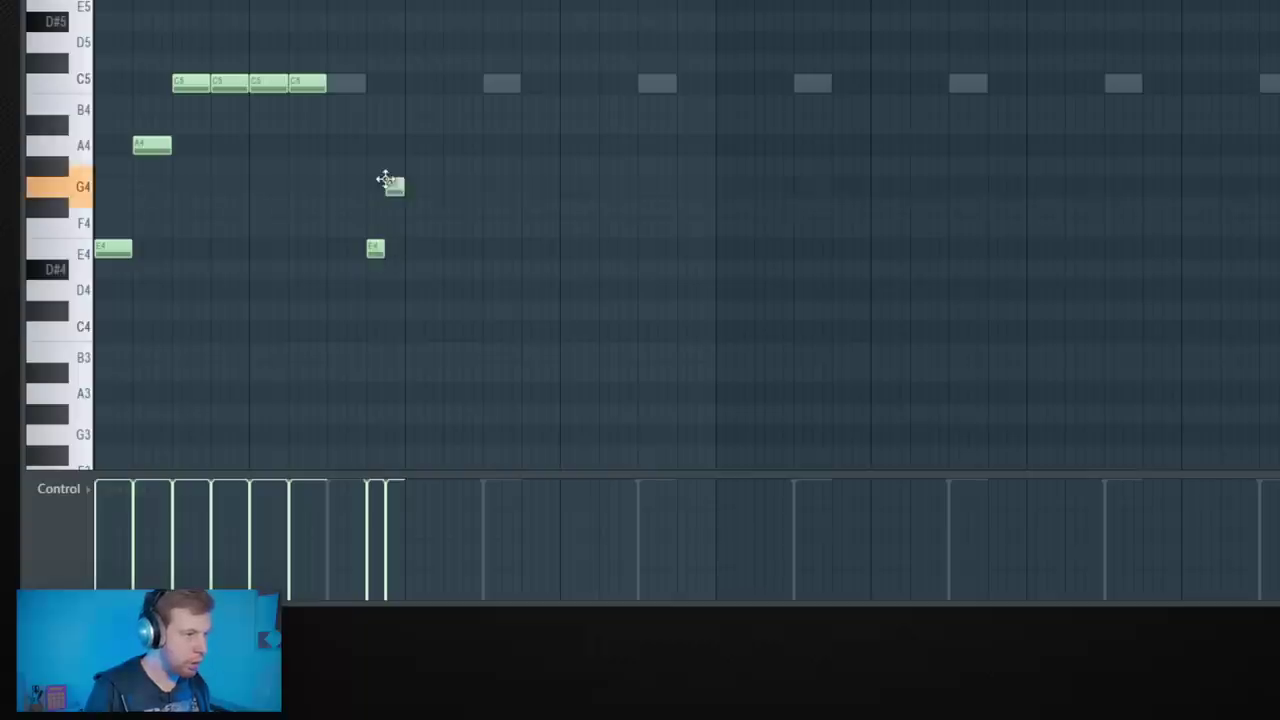
- Duplicate the two-bar hi-hat pattern into bars 3–4, and copy the resulting four bars to bar 5
left_click_drag(515, 361, 84, 52)
left_click_drag(118, 250, 420, 280)
right_click(570, 327)
left_click_drag(653, 407, 94, 128)
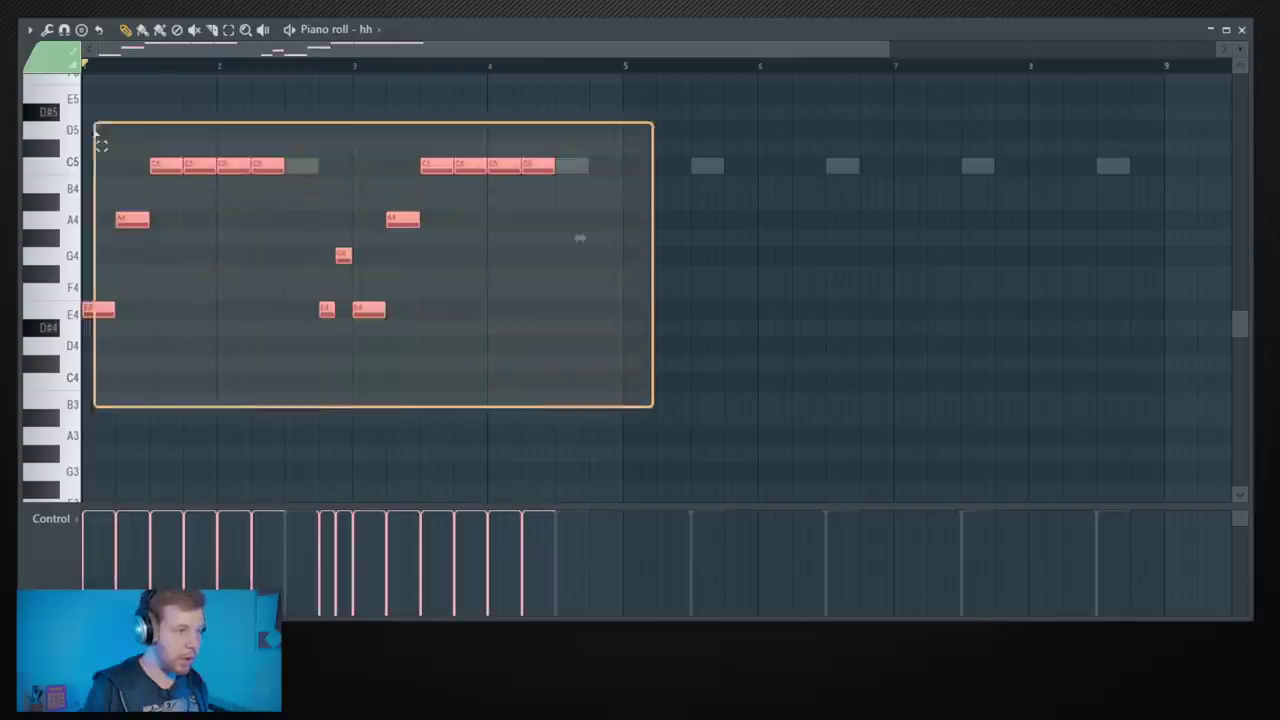
left_click_drag(103, 312, 645, 352)
right_click(783, 370)
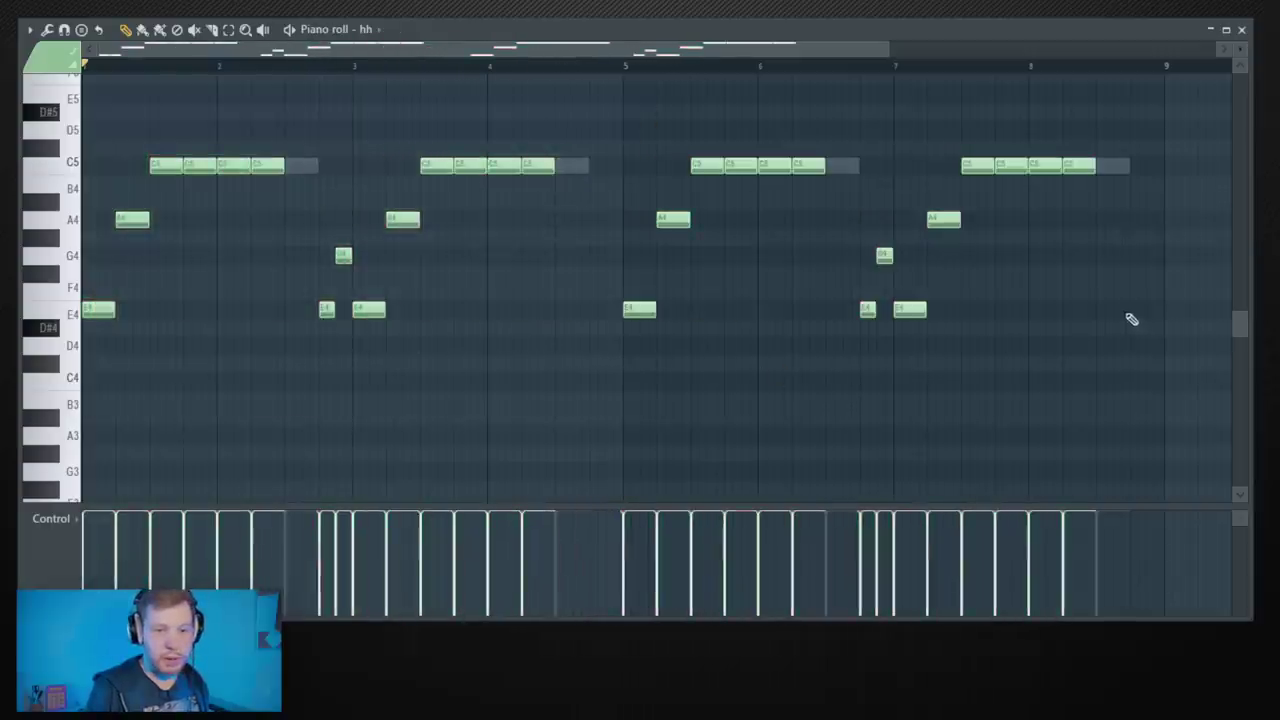
- Add an F4 hi-hat on the last beat of bar 8, remove the E4 hits opening bars 3 and 7, and change their following A4 hits to C5
left_click(1148, 296)
key("space")
right_click(368, 309)
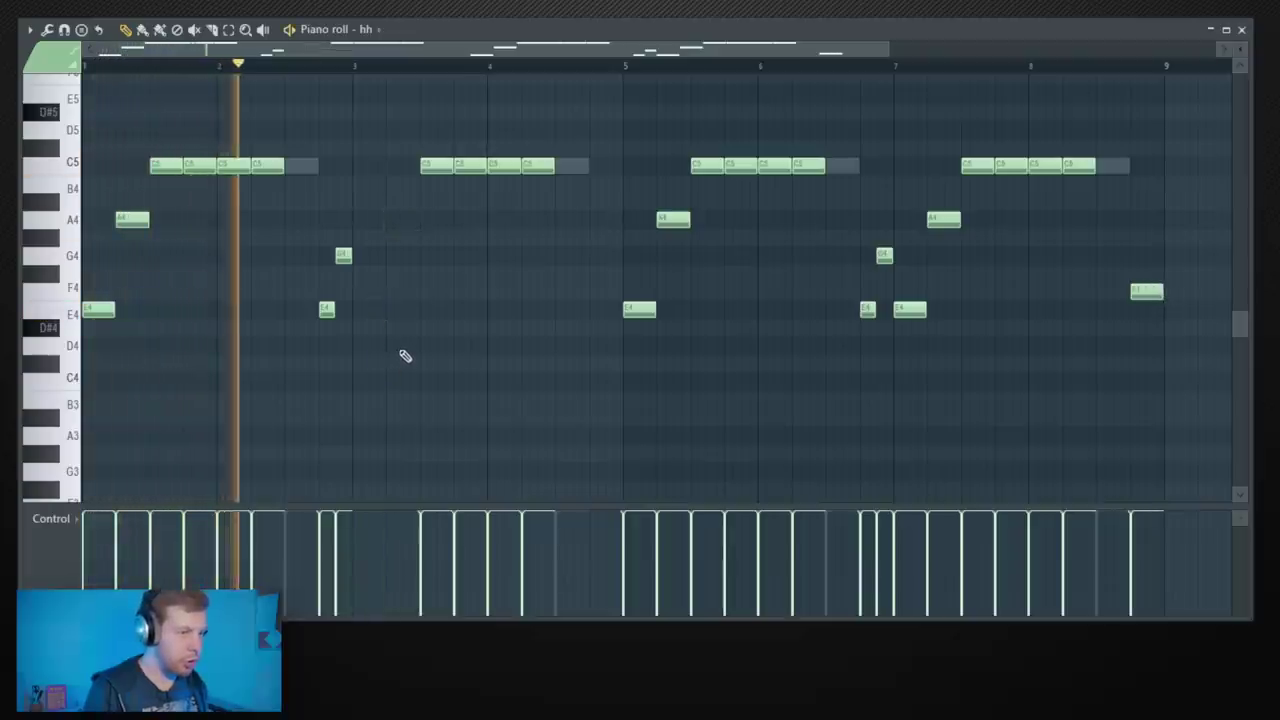
key("space")
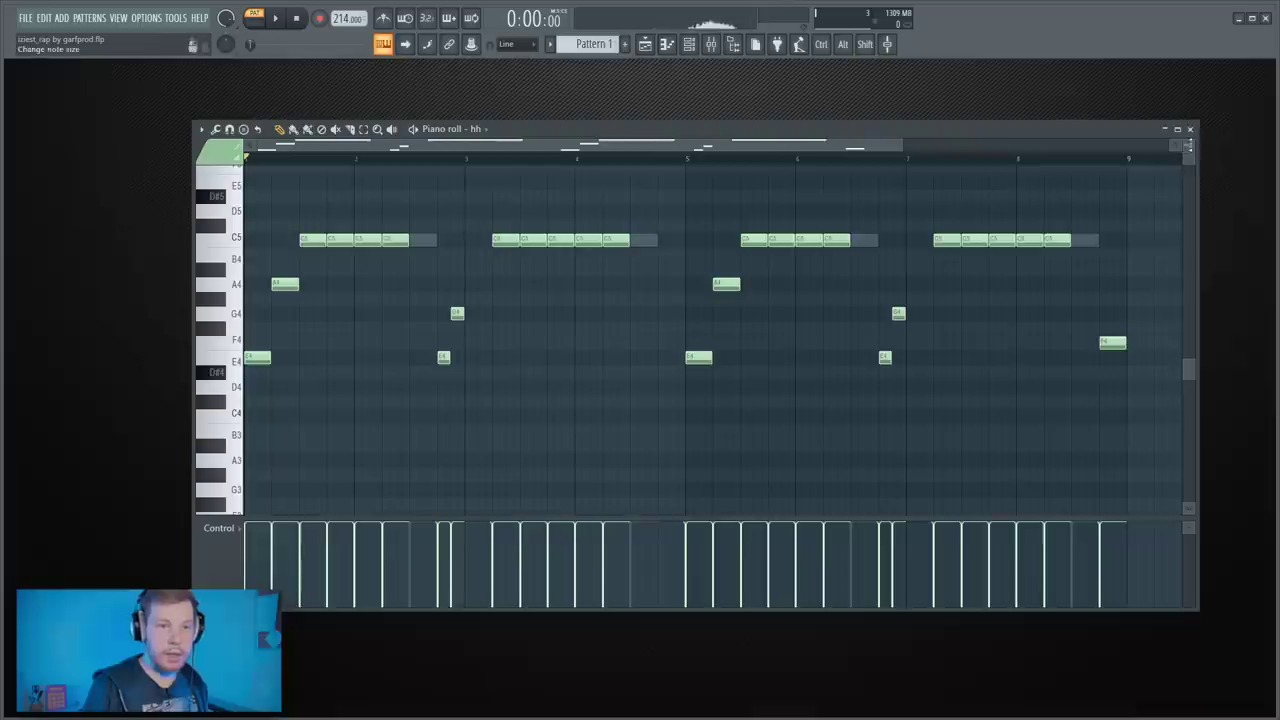
left_click(1189, 129)
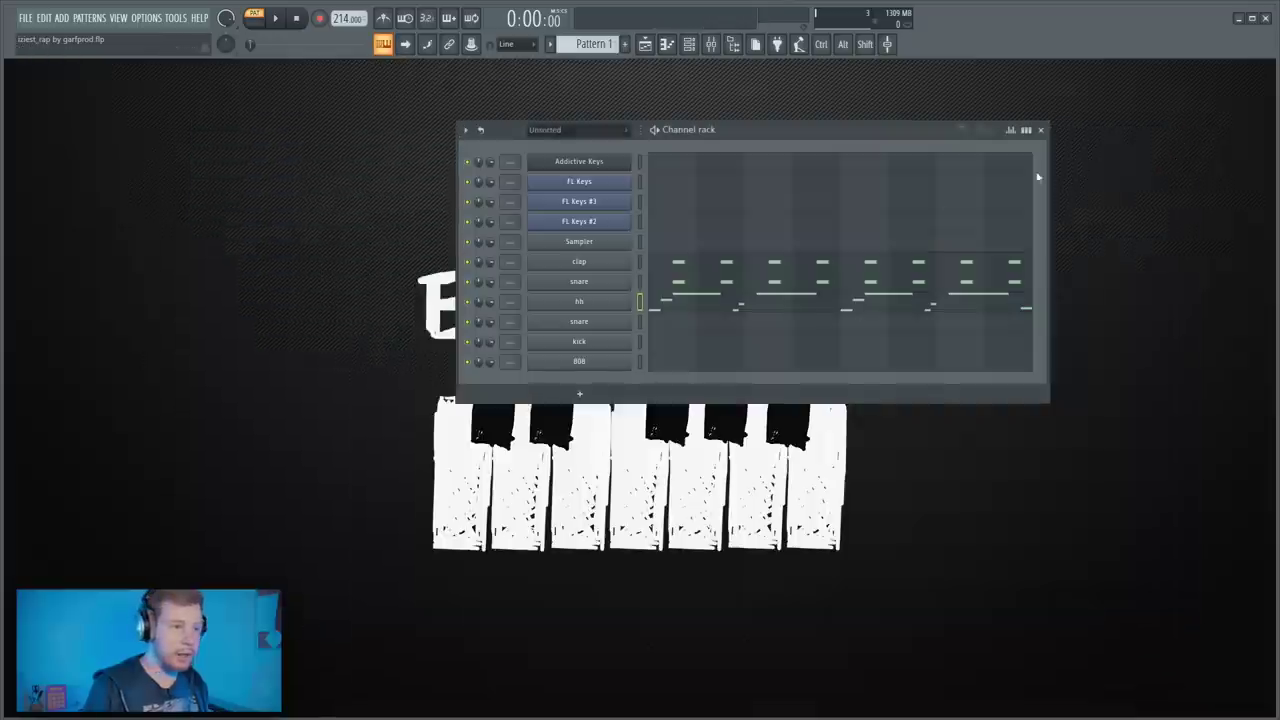
- Place short half-beat C5 hits for the lower snare channel just before bars 3 and 7
left_click(664, 326)
left_click(463, 243)
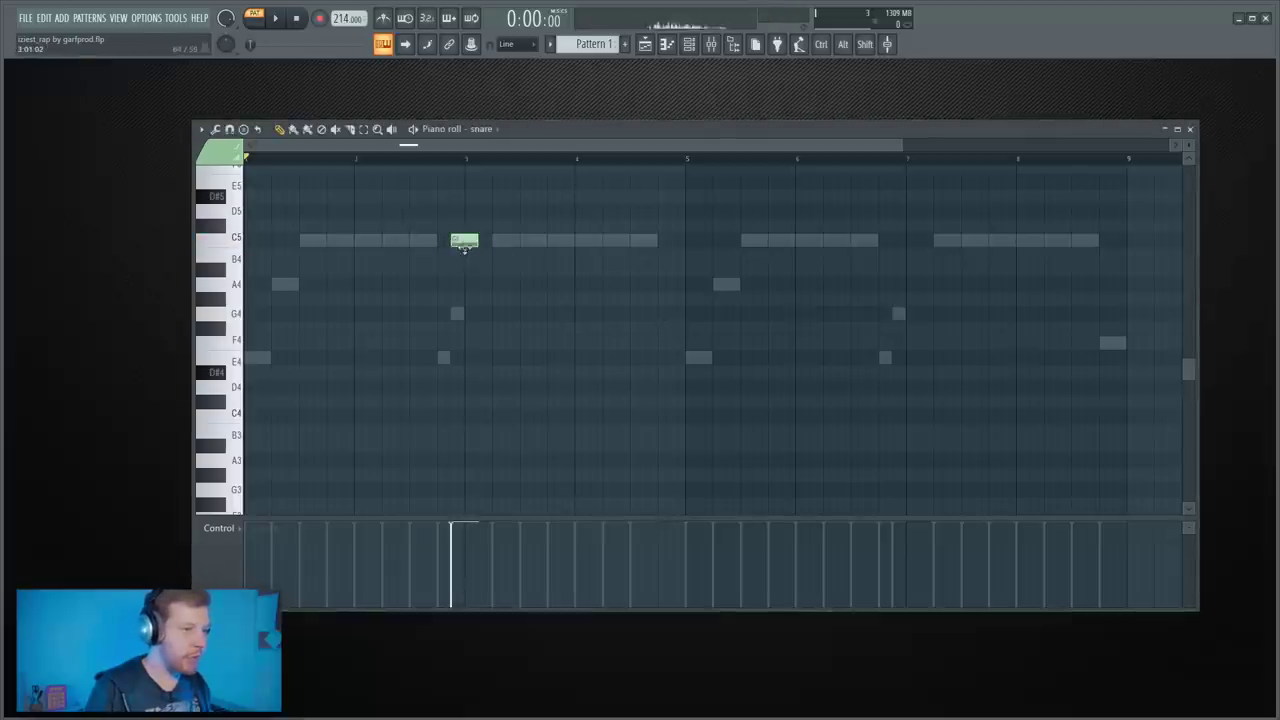
left_click_drag(470, 243, 462, 243)
key("space")
left_click(898, 241)
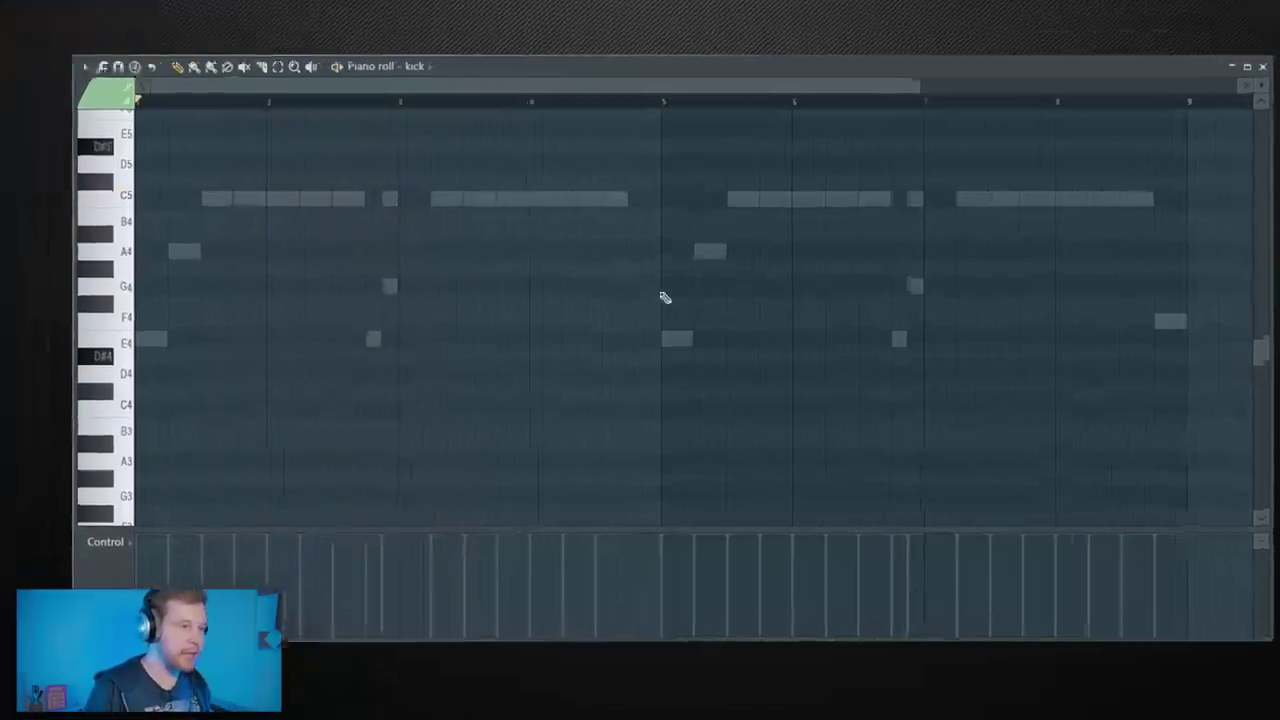
- Place C5 kicks on bar 1 beat 1, bar 1 beat 4 and bar 2 beat 2, and play the pattern
left_click(251, 239)
left_click(340, 241)
left_click(290, 190)
key("space")
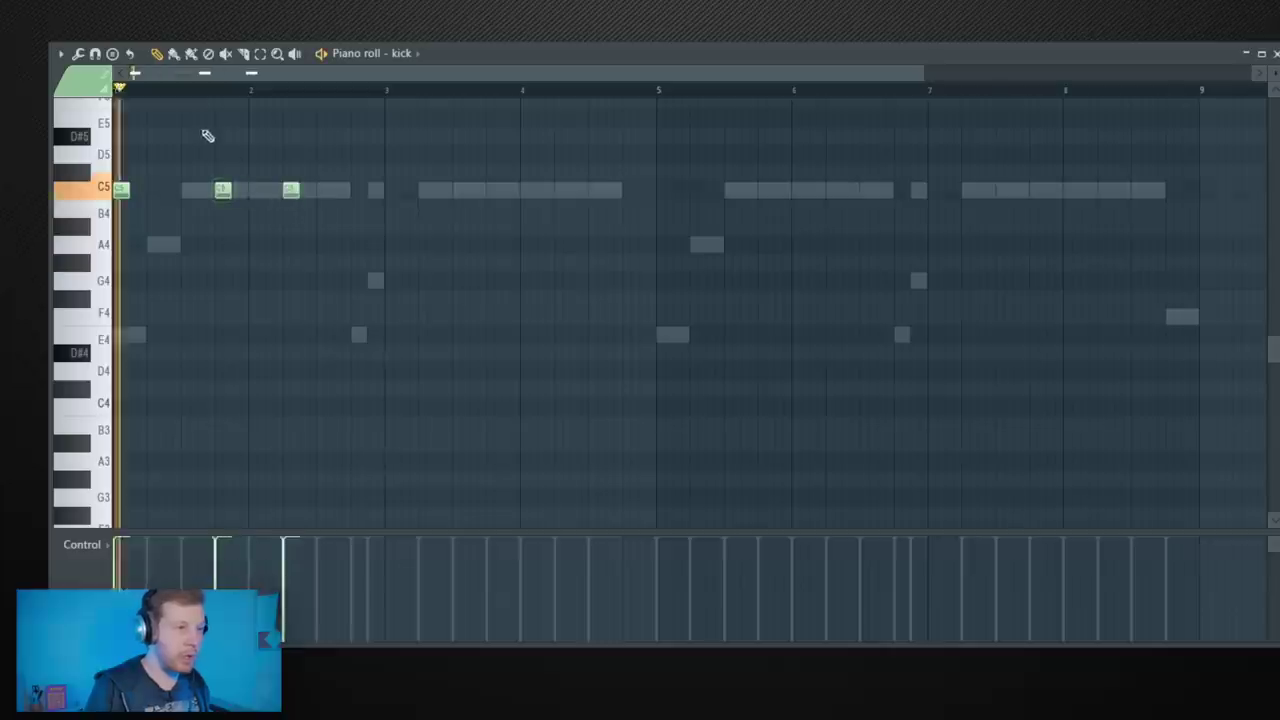
- Duplicate the two-bar kick pattern to bar 3 and add an extra C5 kick midway through beat 3 of bar 4
key("ctrl+a")
key("ctrl+b")
left_click(606, 194)
left_click(609, 191)
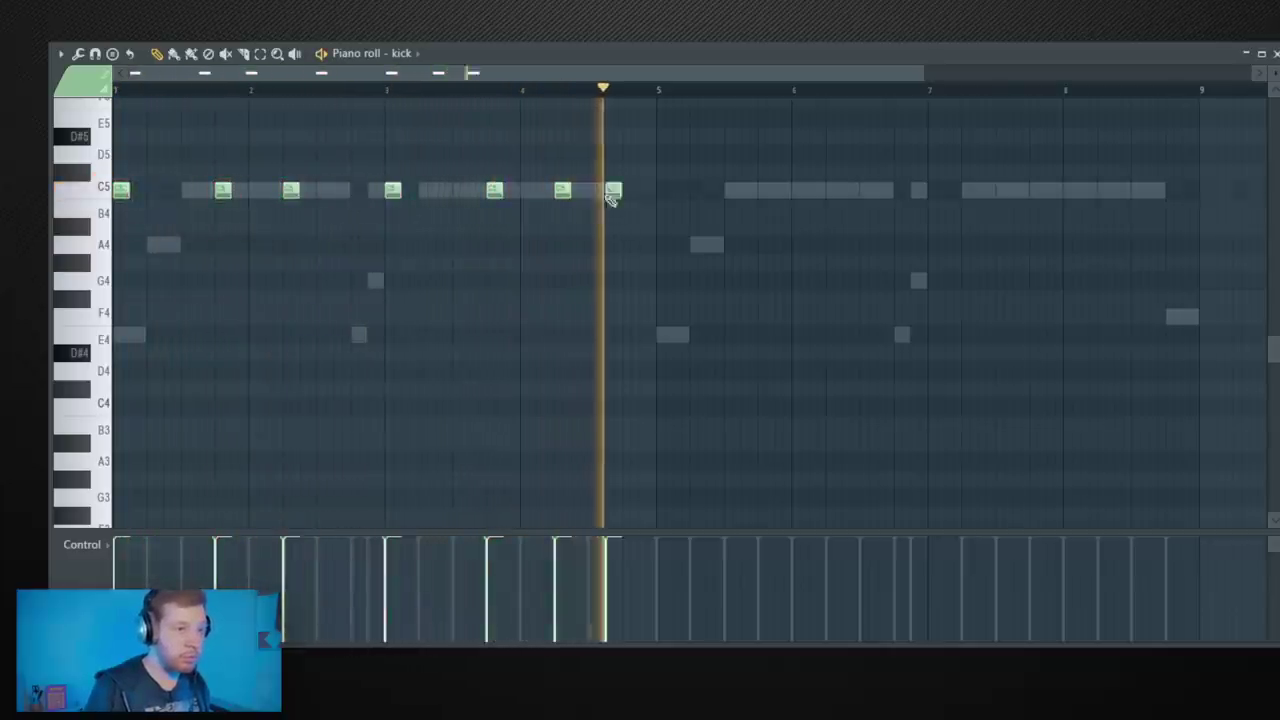
key("space")
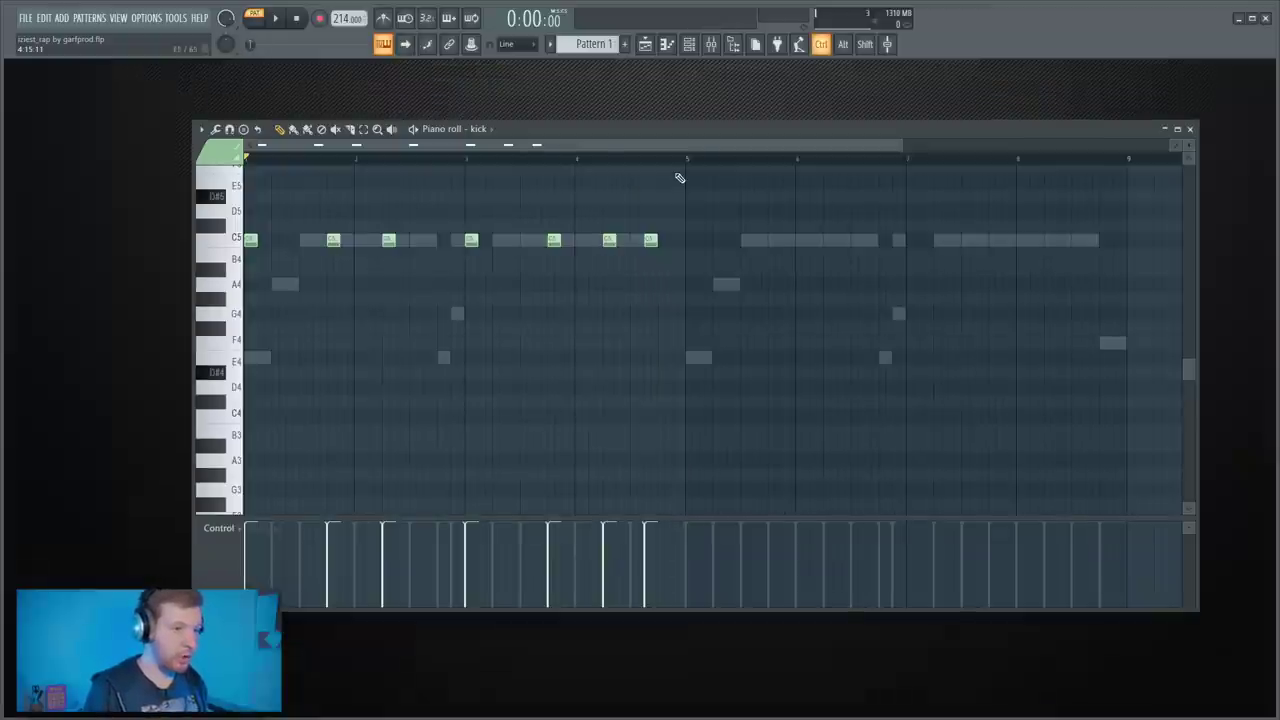
- Duplicate the four-bar kick pattern, shift the copy right to the start of bar 5, and play it back
key("ctrl+b")
key("shift+Right")
key("shift+Right")
key("shift+Right")
key("shift+Right")
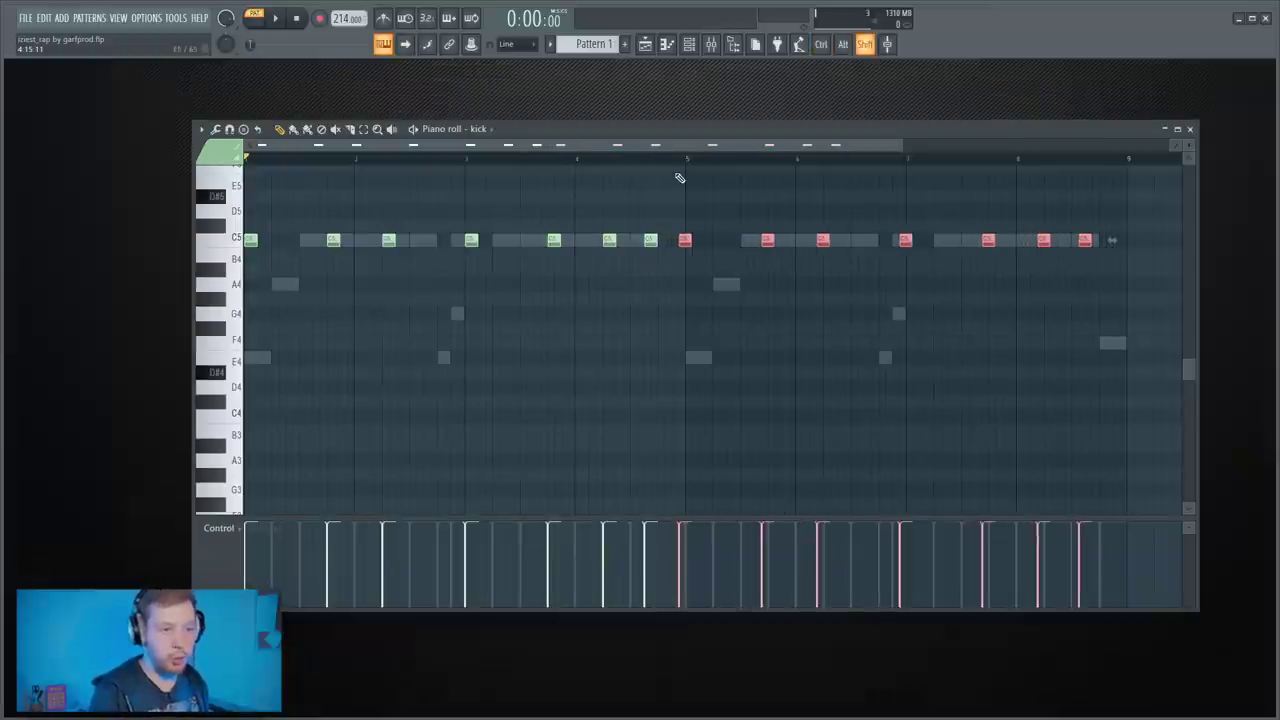
key("space")
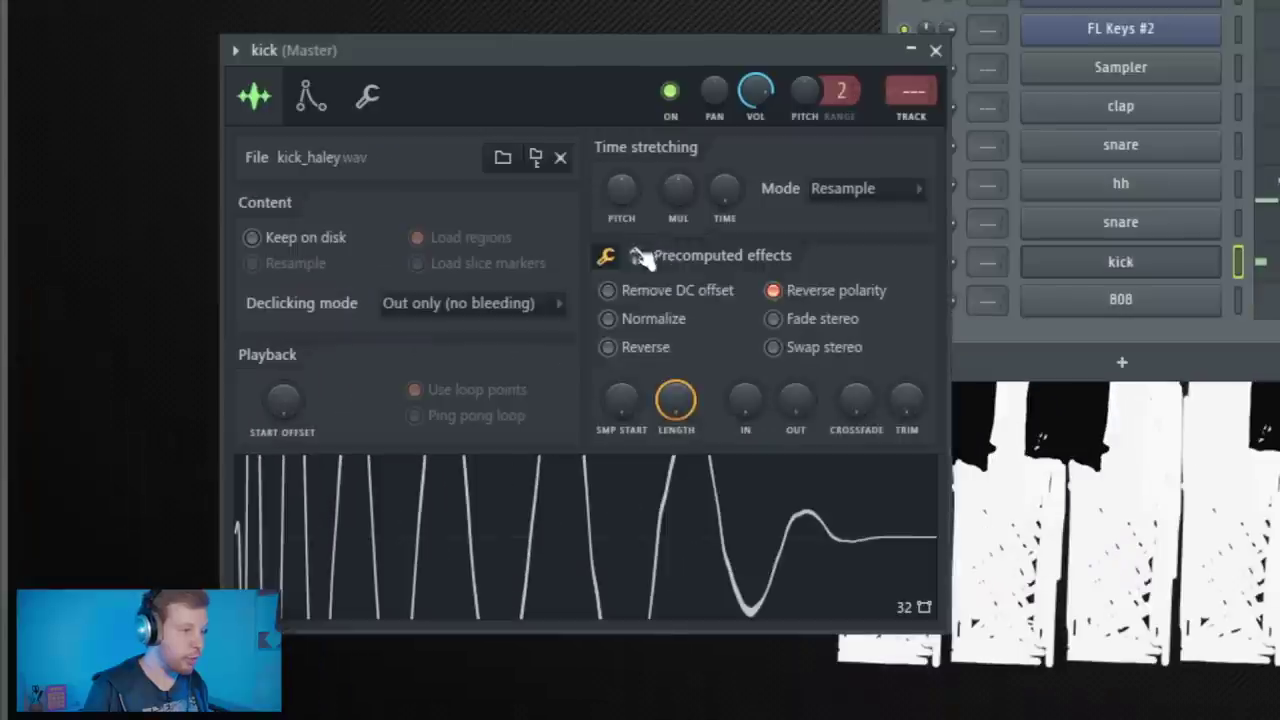
- Inspect the kick sample's precomputed effect knobs and close its channel settings
left_click(636, 256)
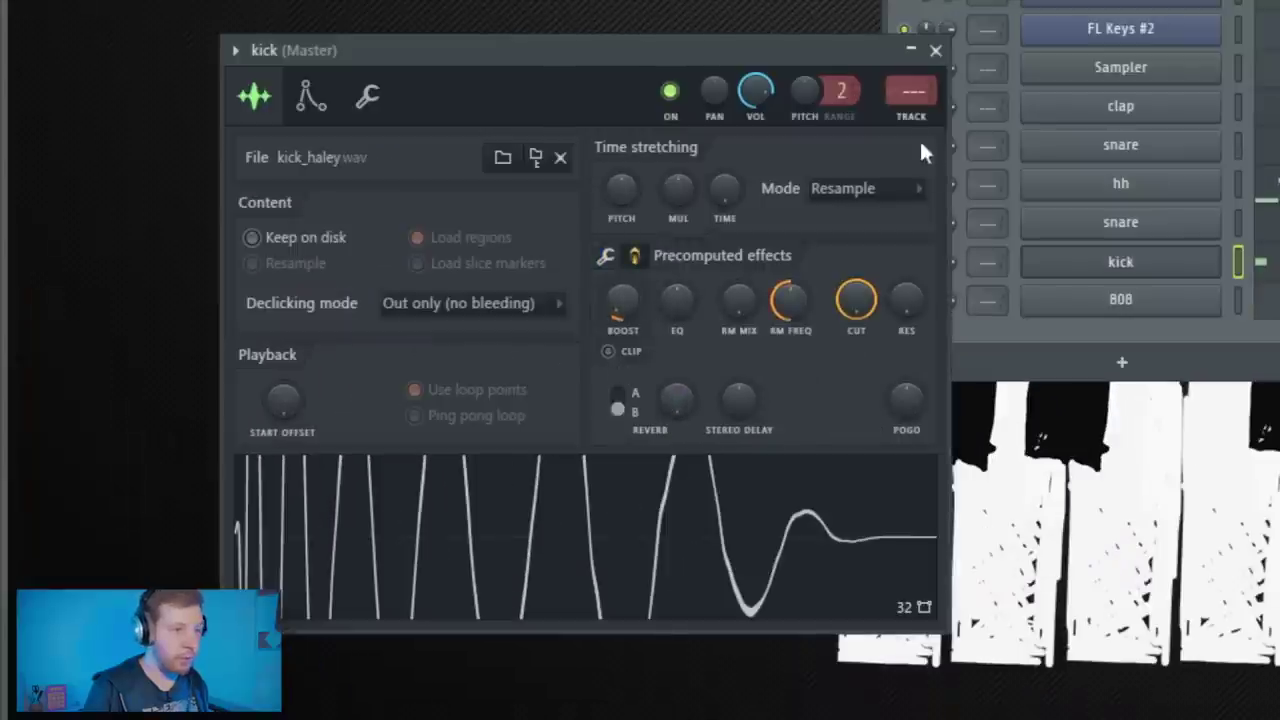
left_click(937, 51)
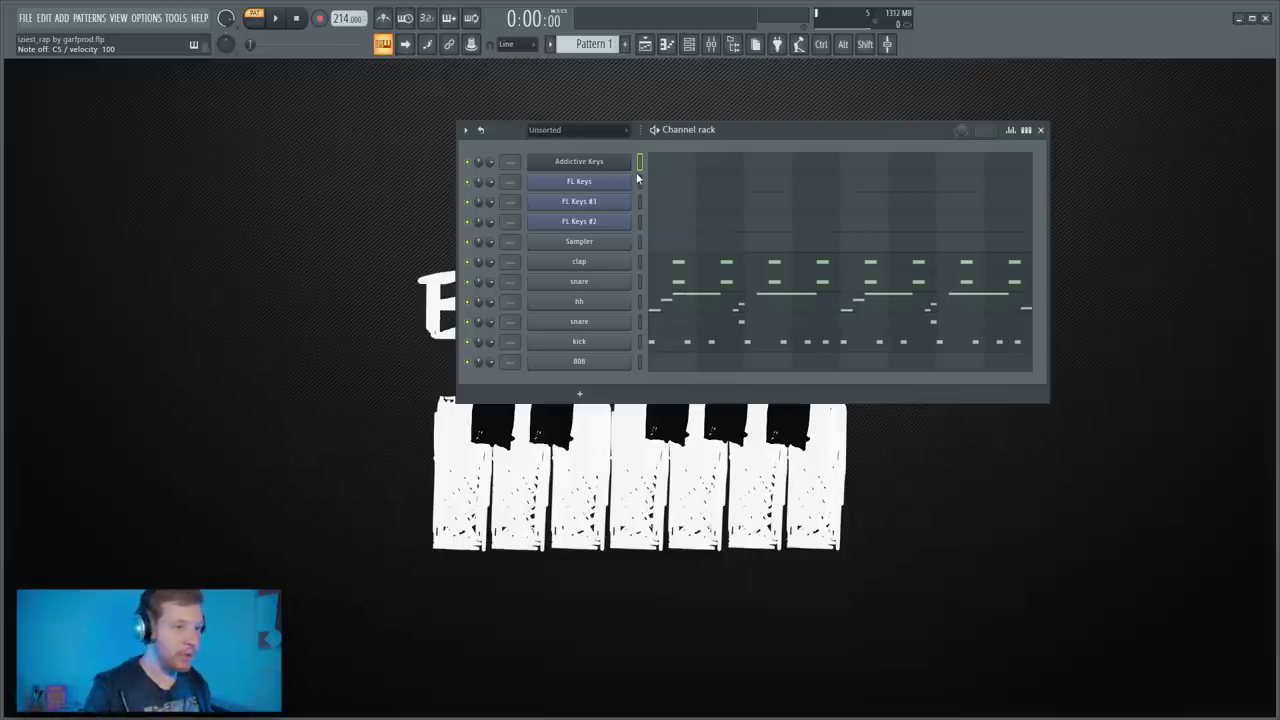
- On FL Keys #3, write a two-bar melody of one-beat notes D#4, F#4, F4 and A#3
key("z")
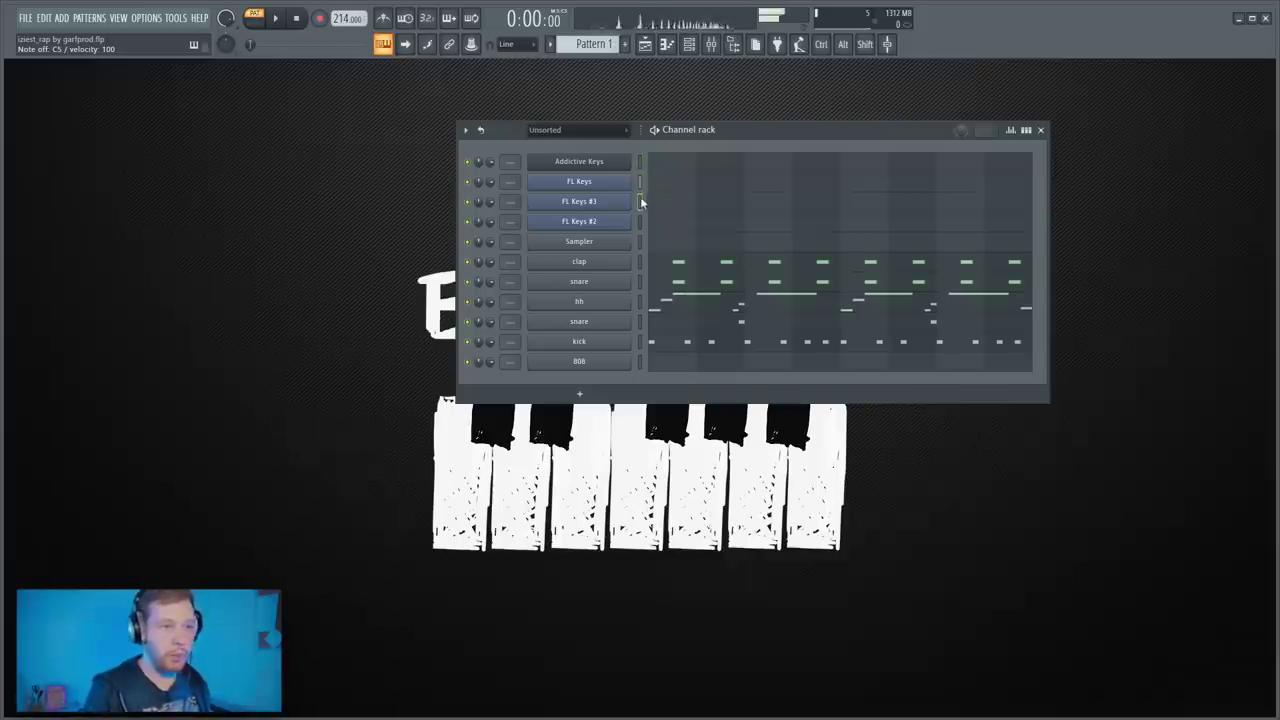
left_click(663, 205)
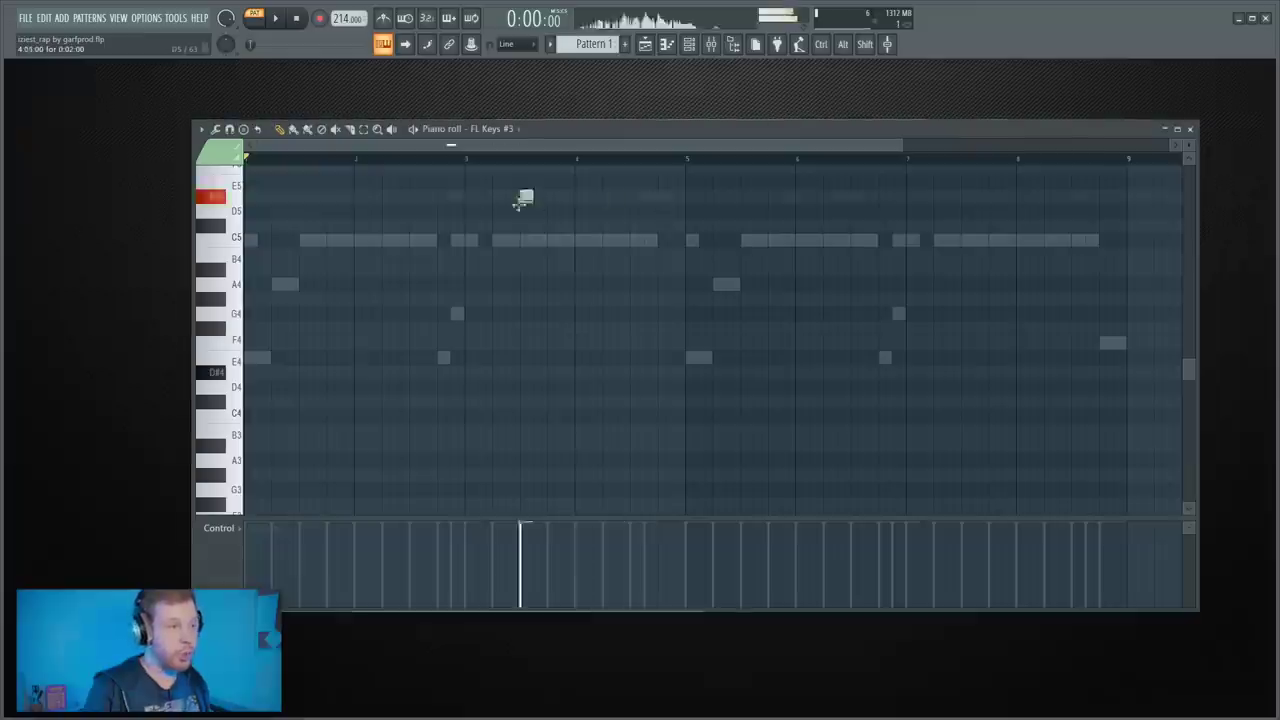
key("space")
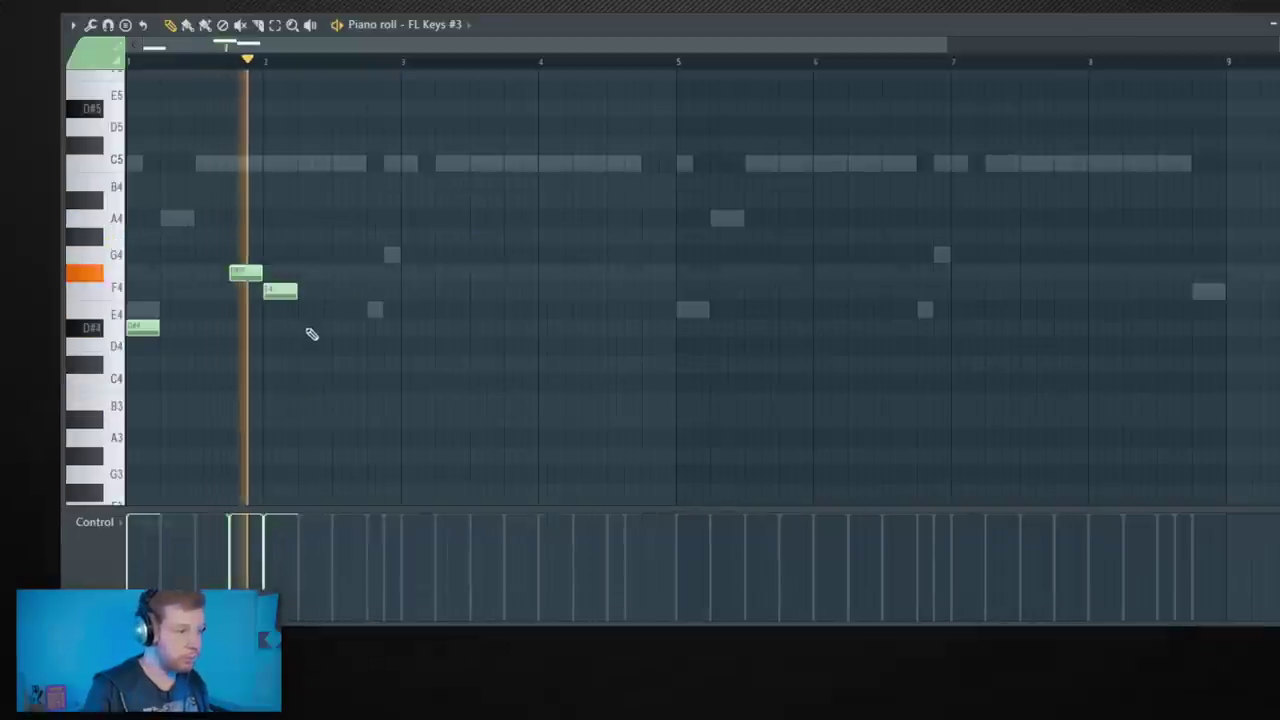
left_click(394, 446)
- Duplicate the two-bar melody to bar 3 and add a B3 note on the last beat of bar 4
left_click_drag(453, 481, 273, 293)
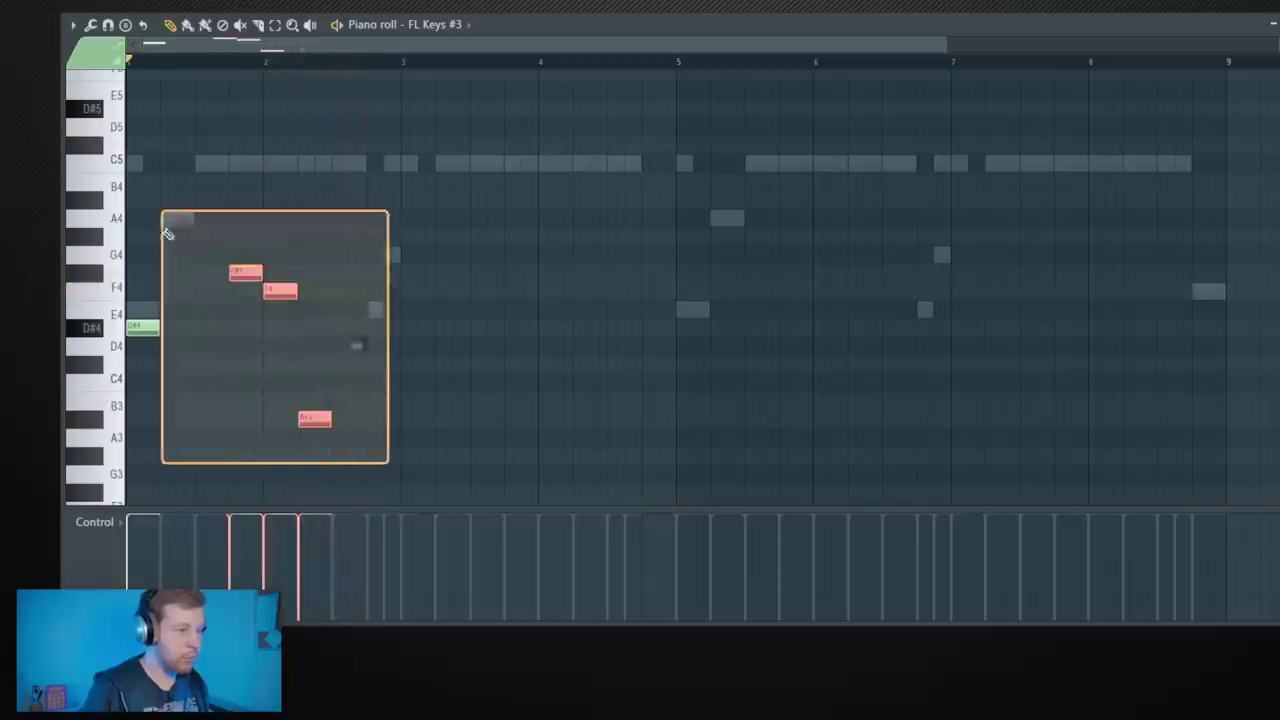
left_click_drag(389, 462, 134, 250)
left_click_drag(136, 332, 412, 366)
left_click(625, 416, "ctrl")
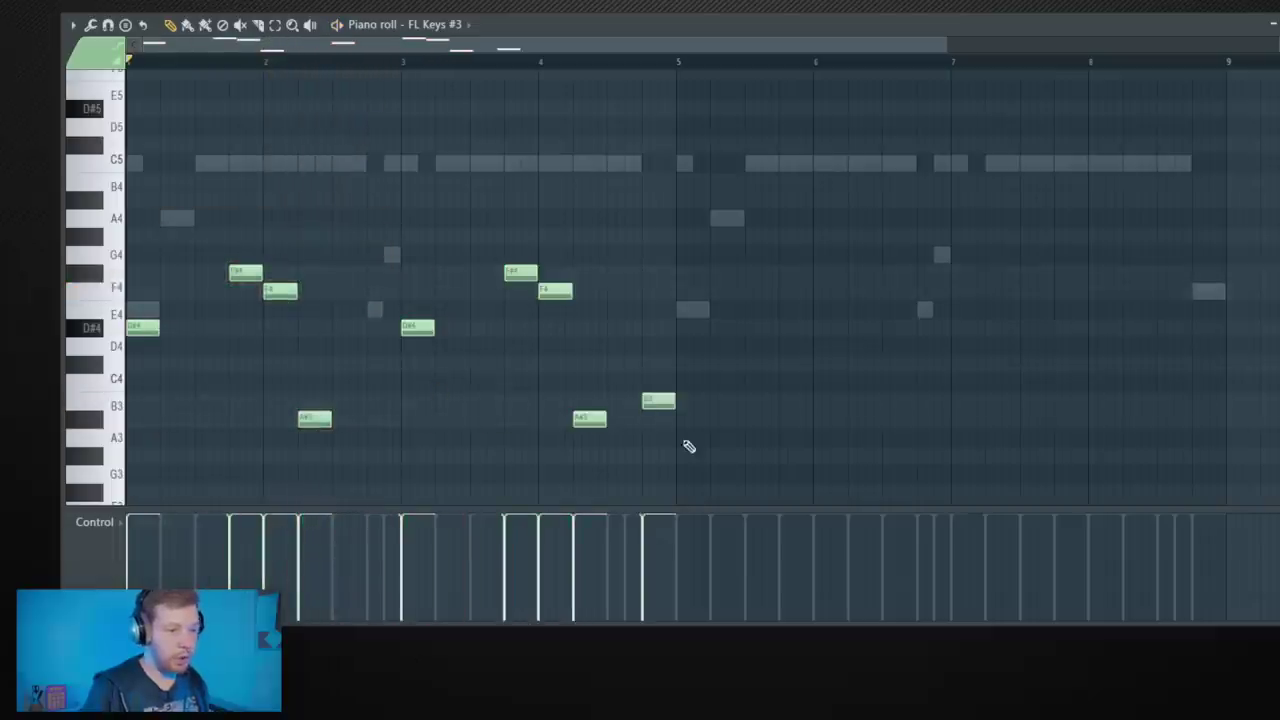
- Duplicate the four-bar FL Keys #3 melody into bars 5–8 and play it back
key("ctrl+a")
key("ctrl+b")
left_click_drag(664, 385, 683, 390)
left_click(714, 427, "ctrl")
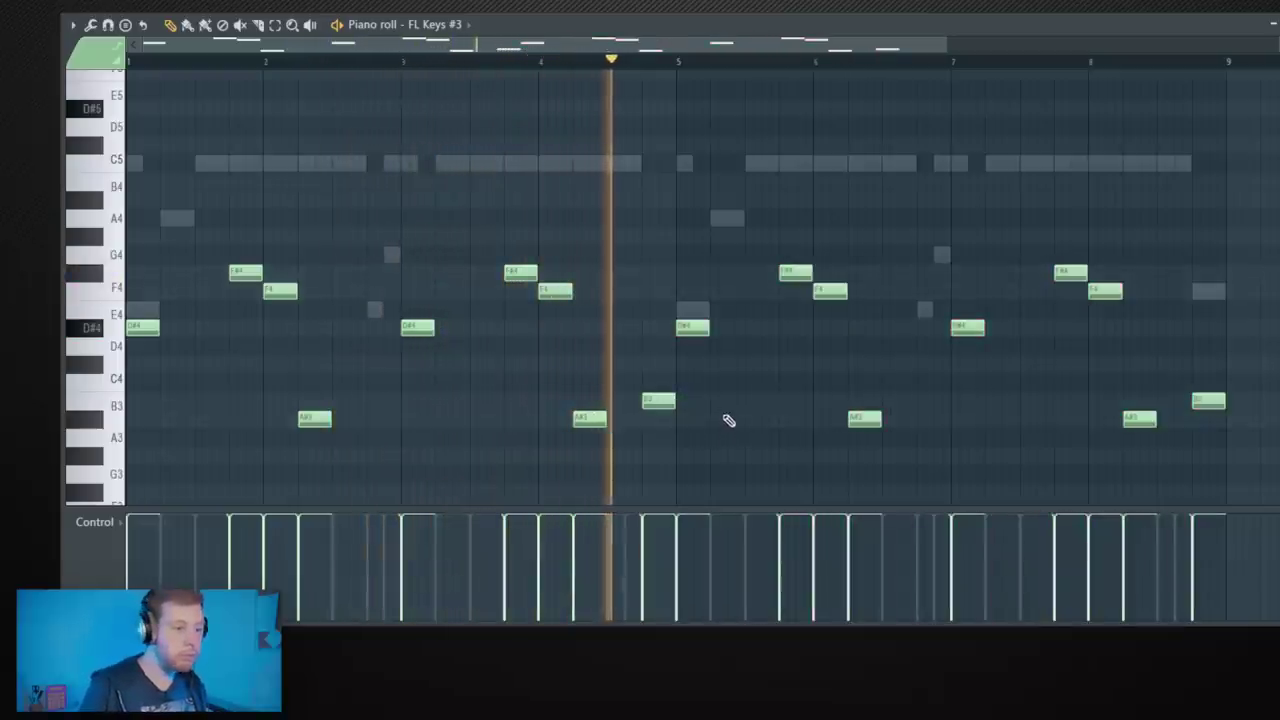
scroll(725, 414, "down", 2)
key("space")
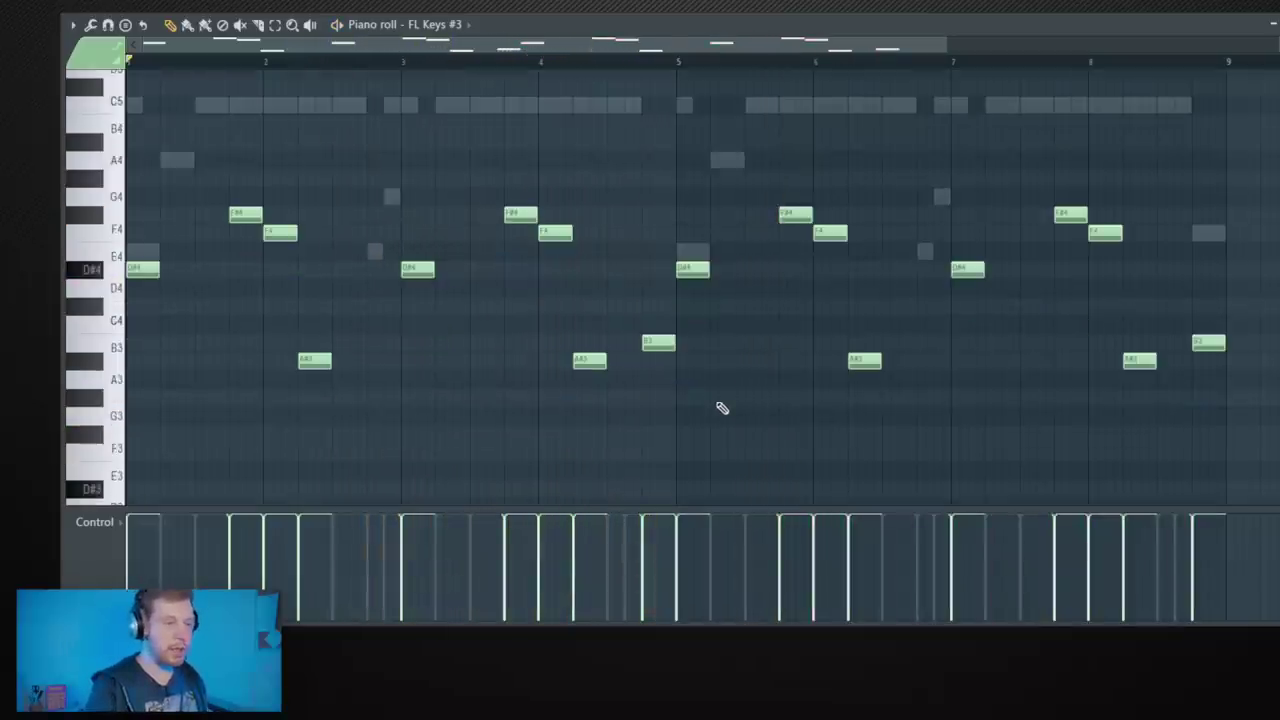
- Transpose the whole FL Keys #3 melody up three octaves and return to the channel rack
key("ctrl+Up")
key("ctrl+Up")
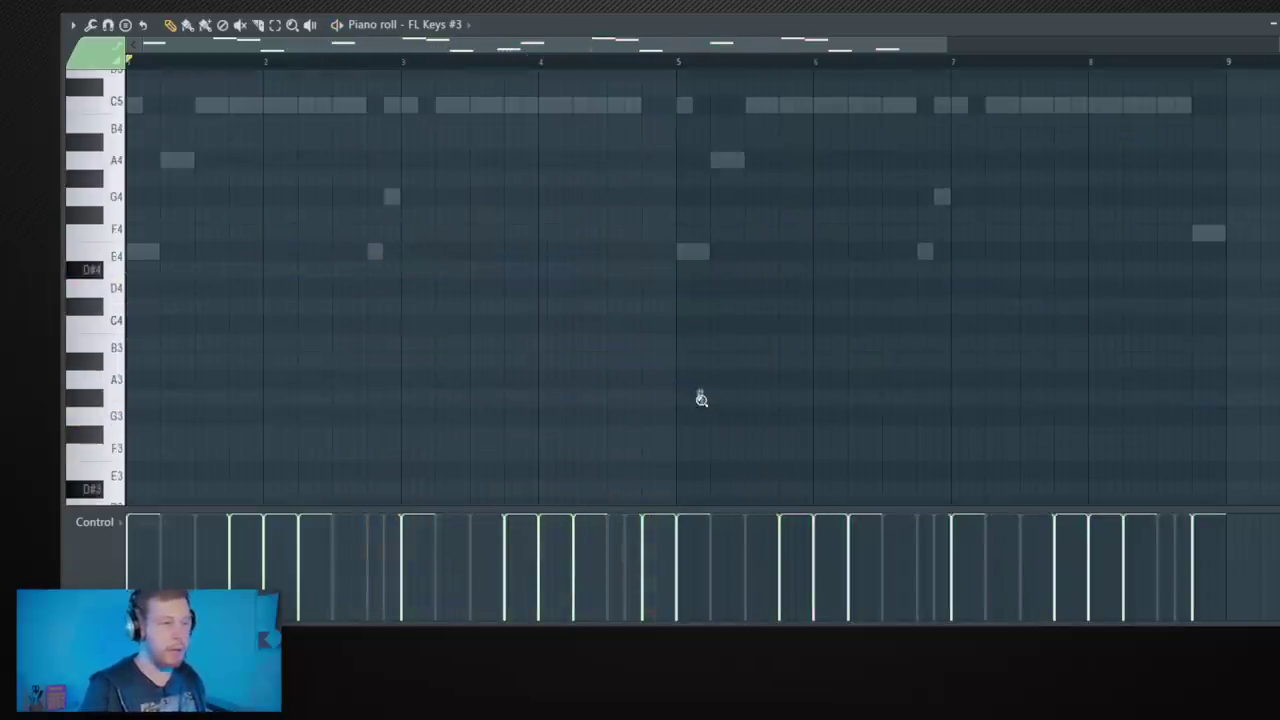
right_click(701, 400, "ctrl")
right_click(224, 277, "ctrl")
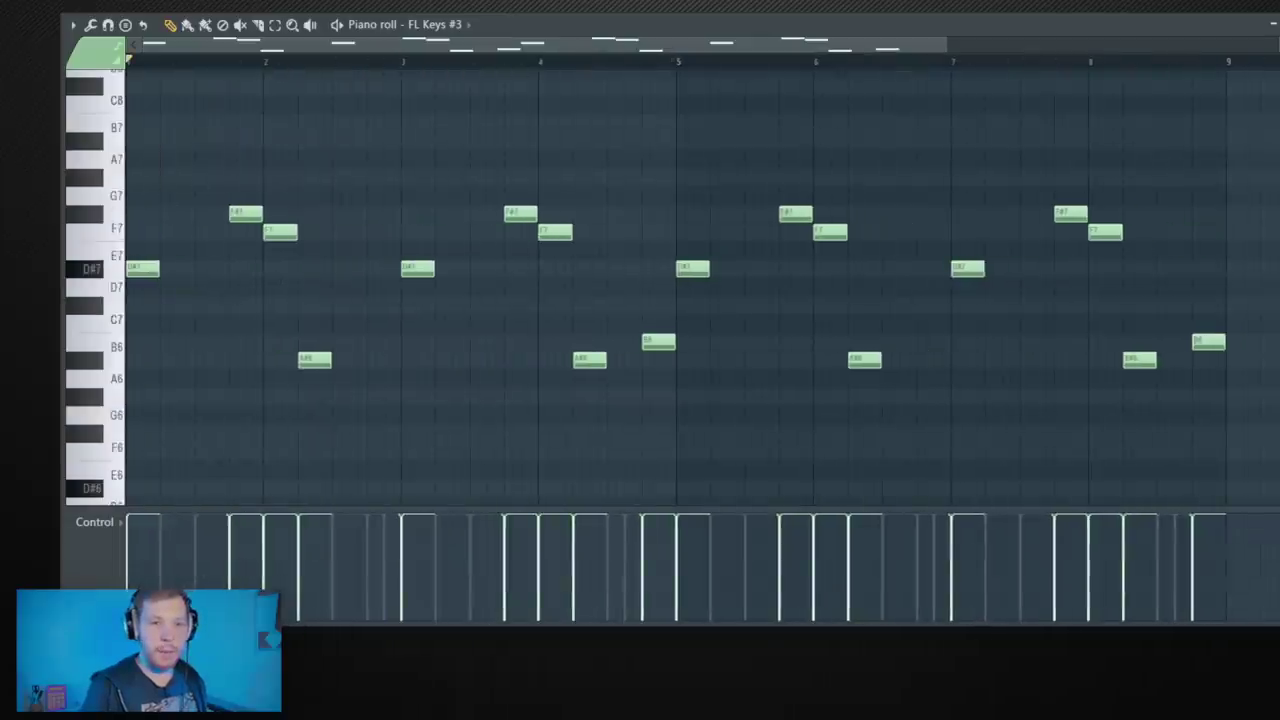
key("F7")
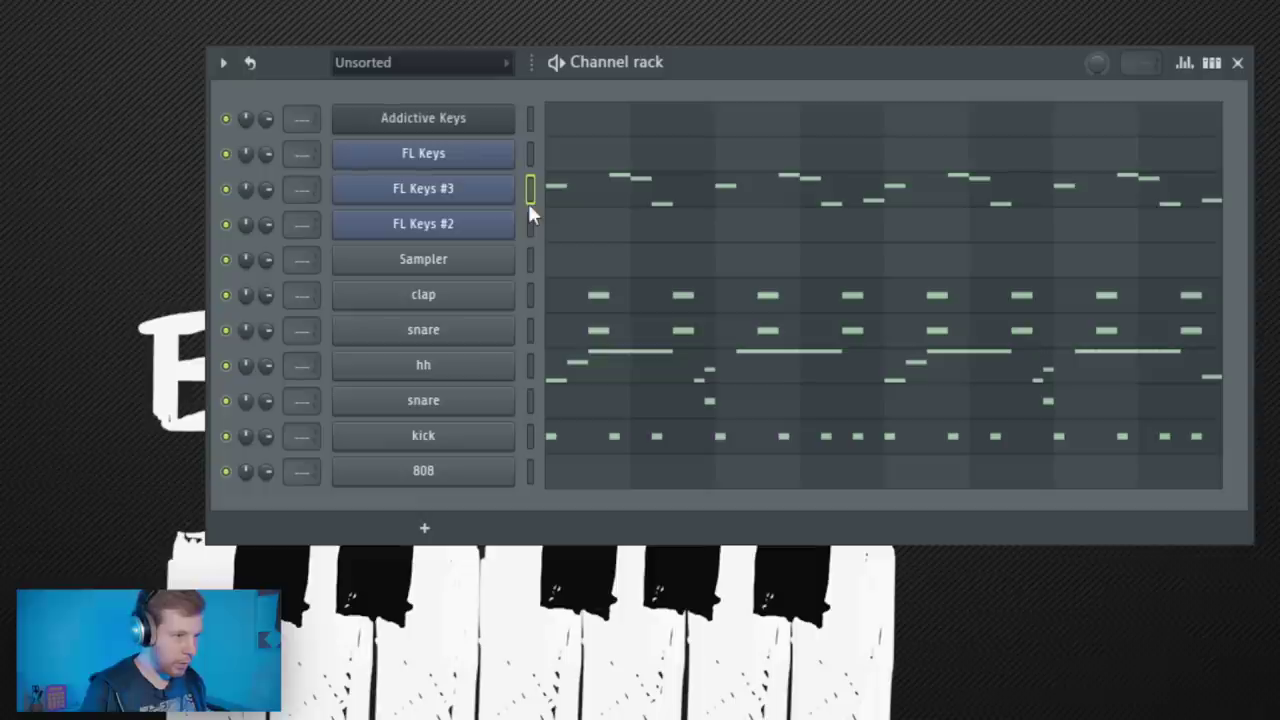
- Copy the FL Keys #3 melody to the FL Keys channel and play the layered pattern
left_click(532, 151)
key("space")
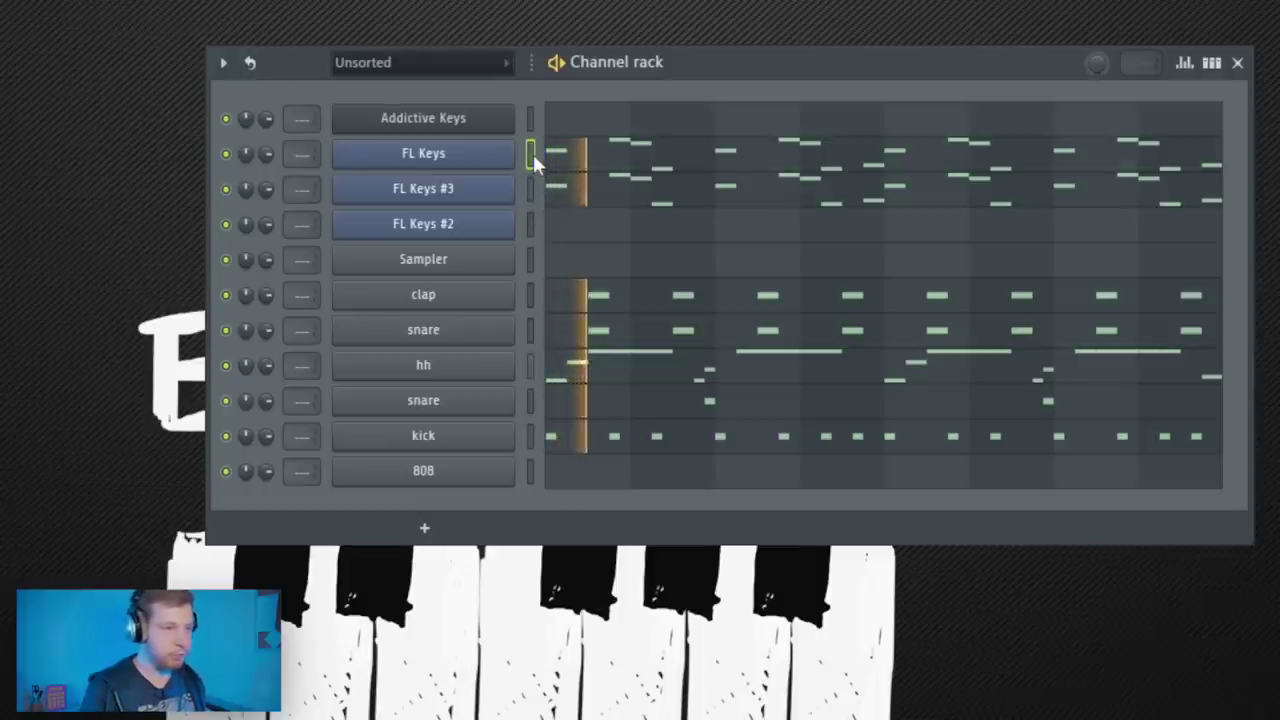
key("space")
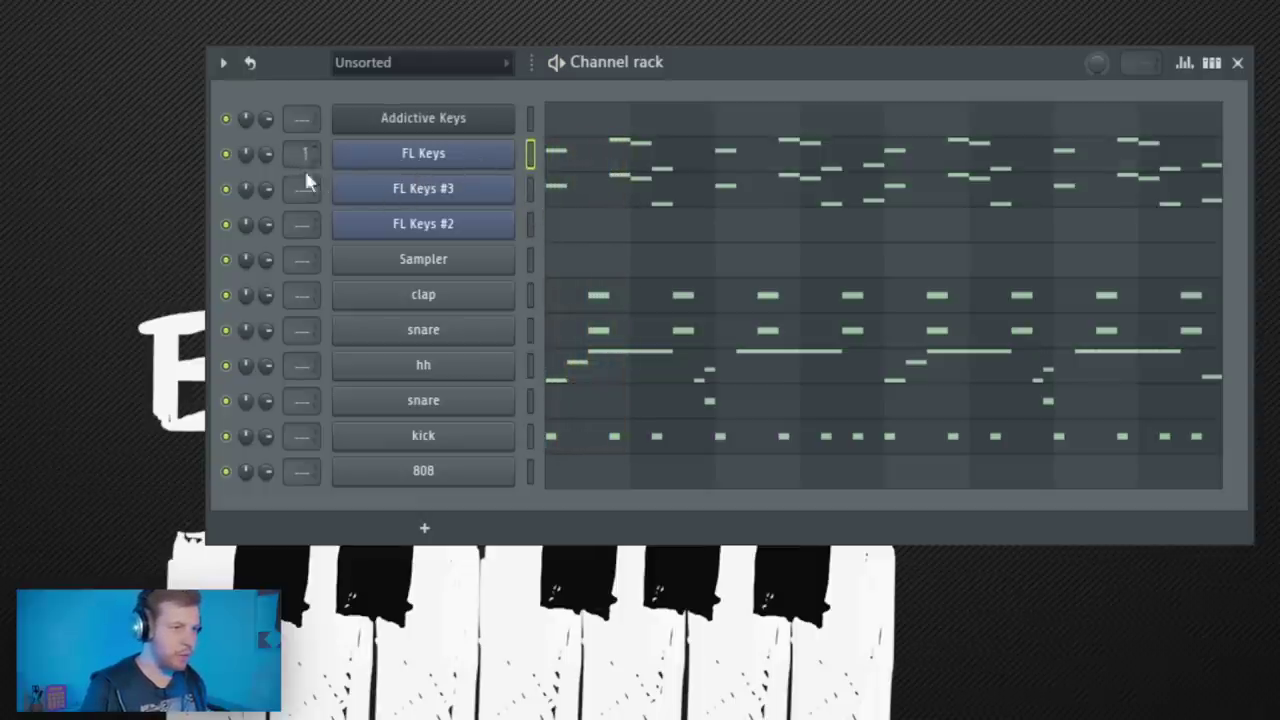
- Open the mixer at Insert 1, the FL Keys track, and load HalfTime into its first effect slot
key("F9")
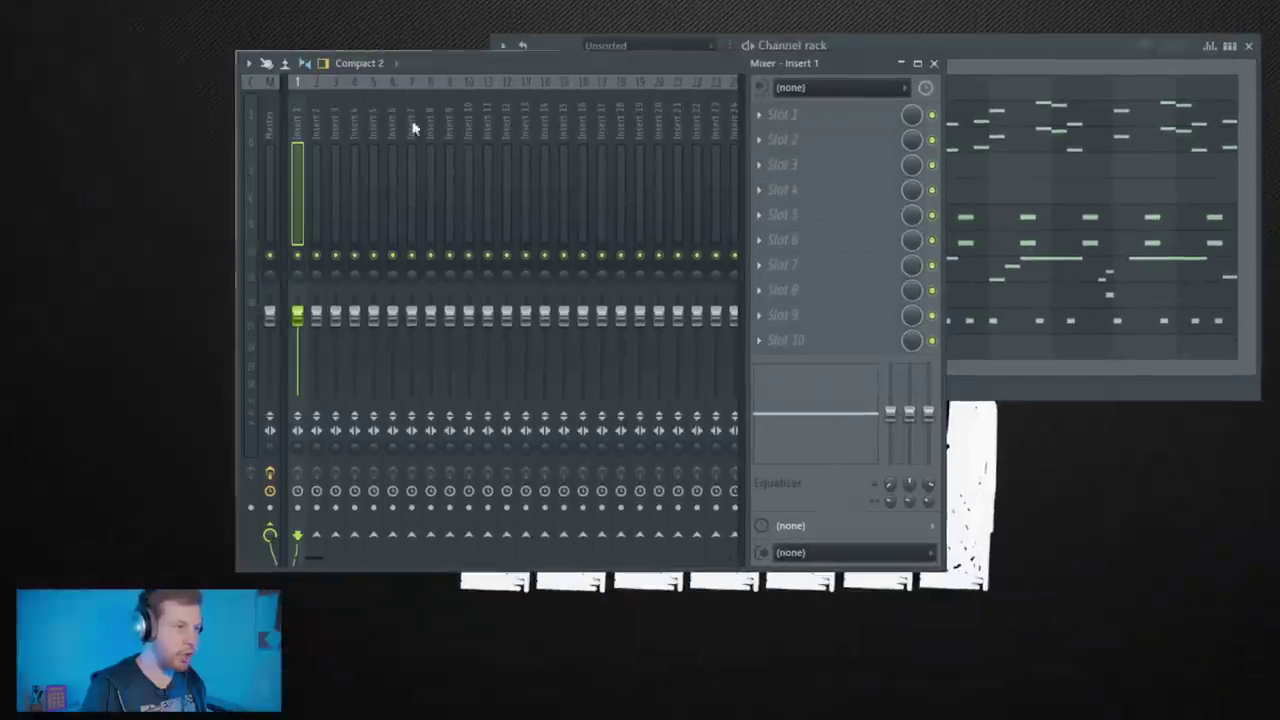
left_click(808, 116)
mouse_move(783, 138)
left_click(420, 320)
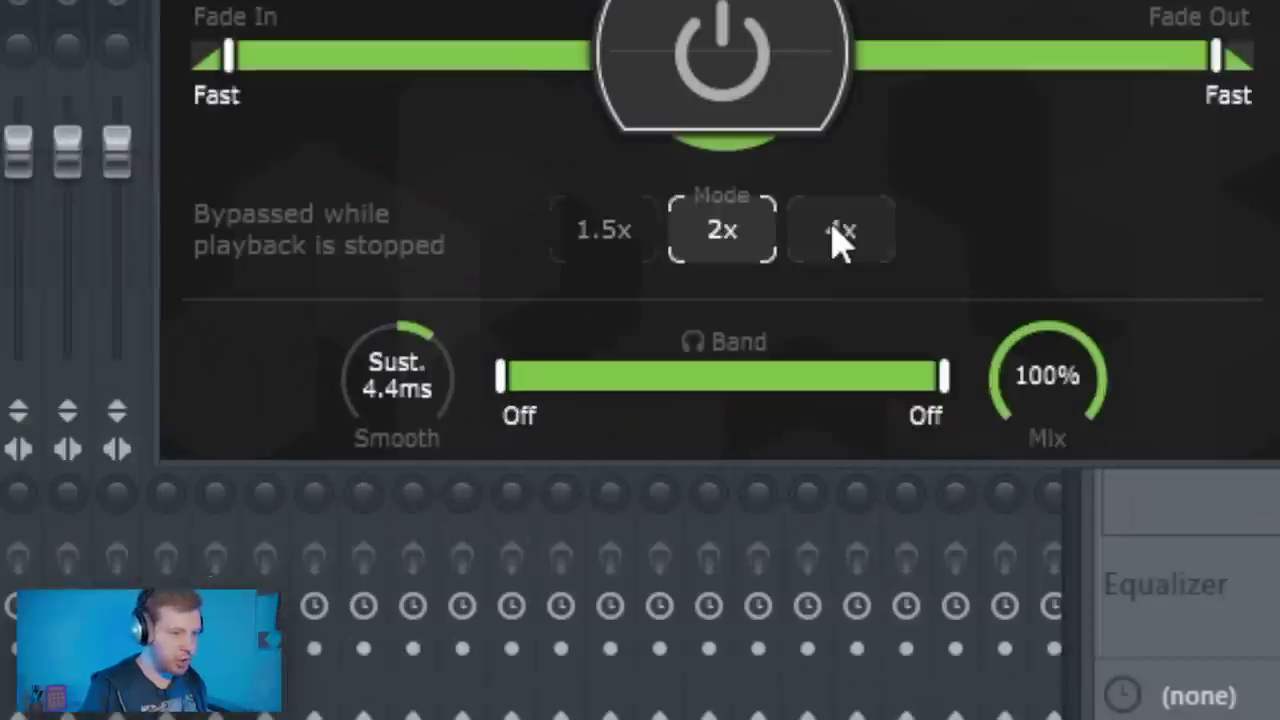
- Set HalfTime to 4x mode with a 1/4 loop, play the result, and close the plugin
left_click(835, 232)
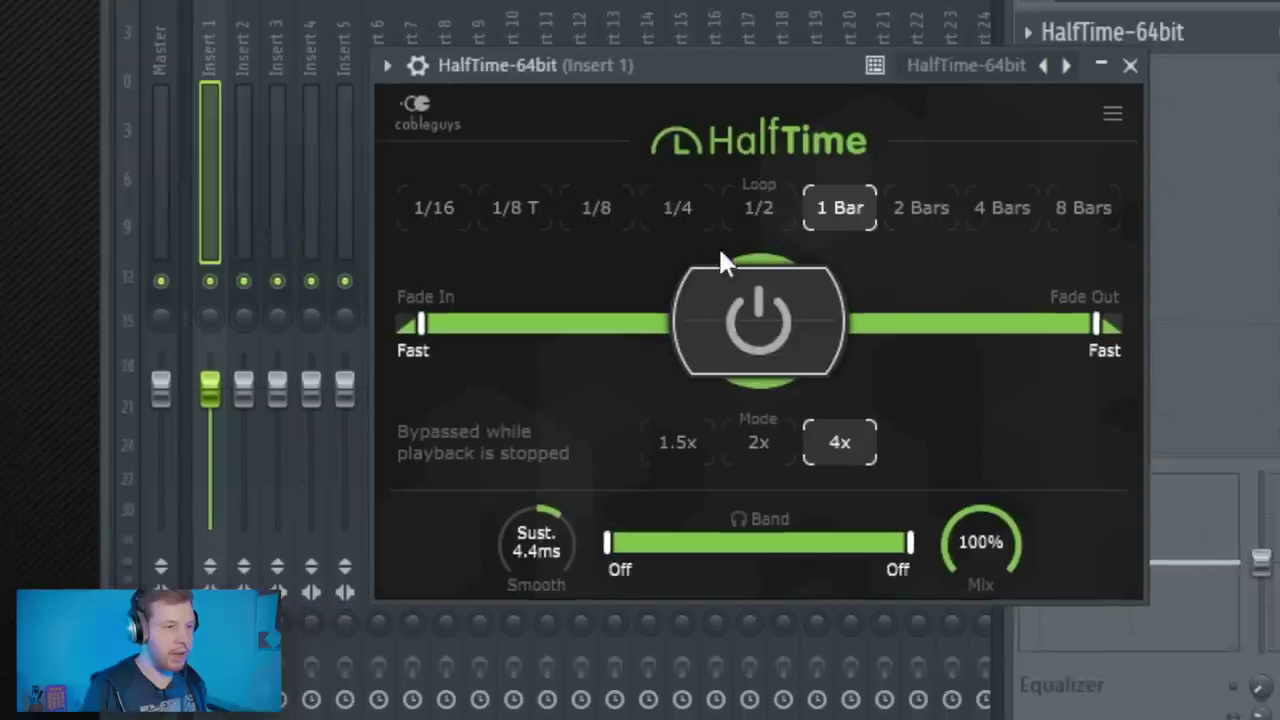
left_click(680, 220)
key("space")
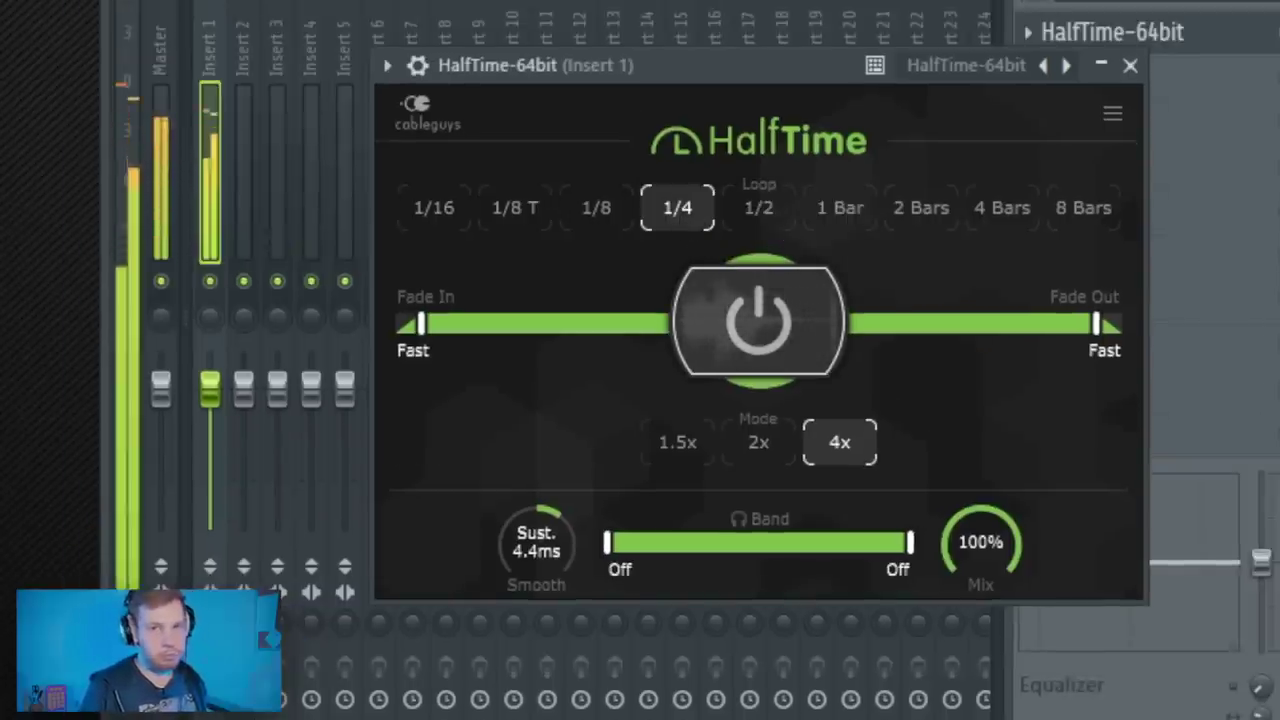
key("space")
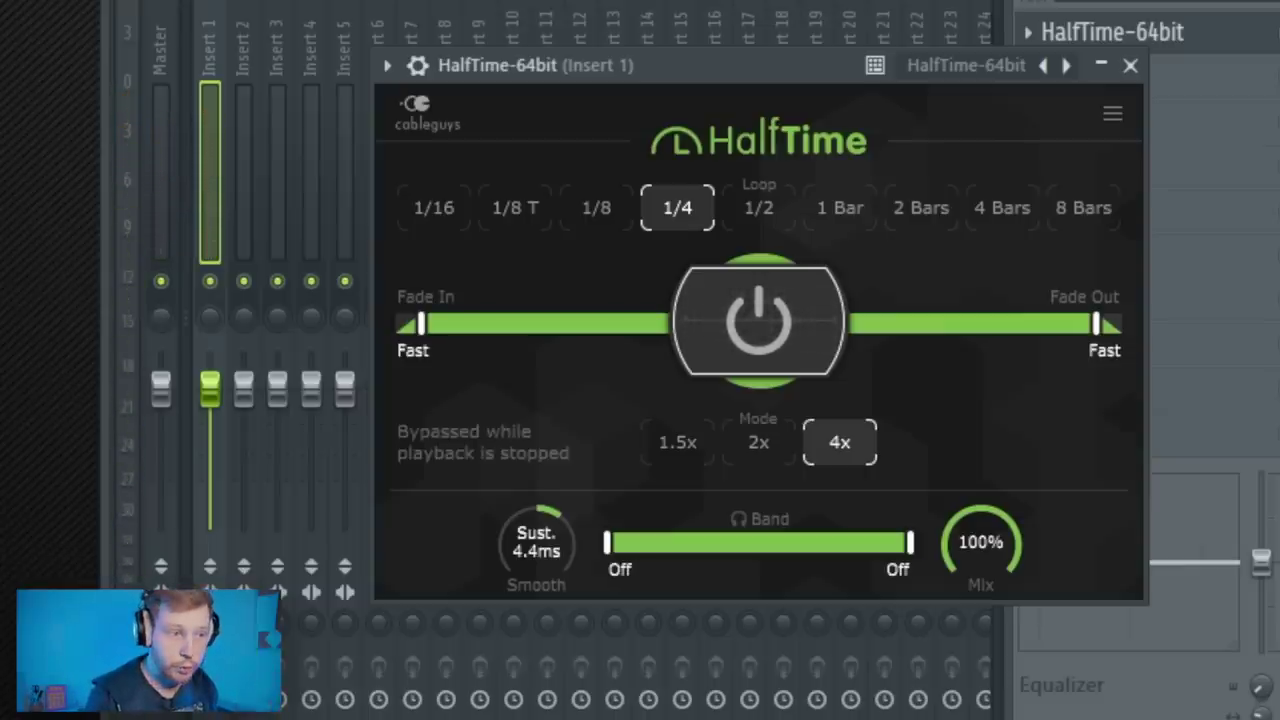
key("Escape")
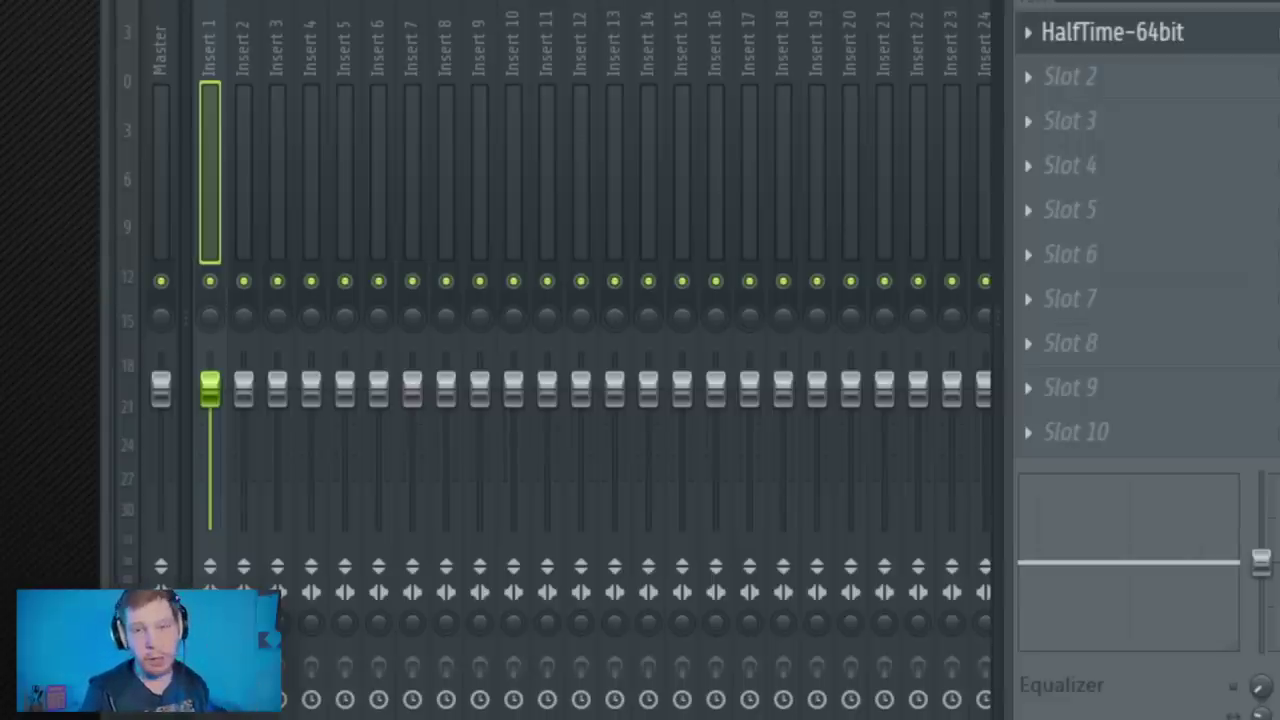
- Load Fruity Reeverb 2 into slot 2 of Insert 1, raise its wet level, remove early reflections, and lower the stereo separation
left_click(1080, 84)
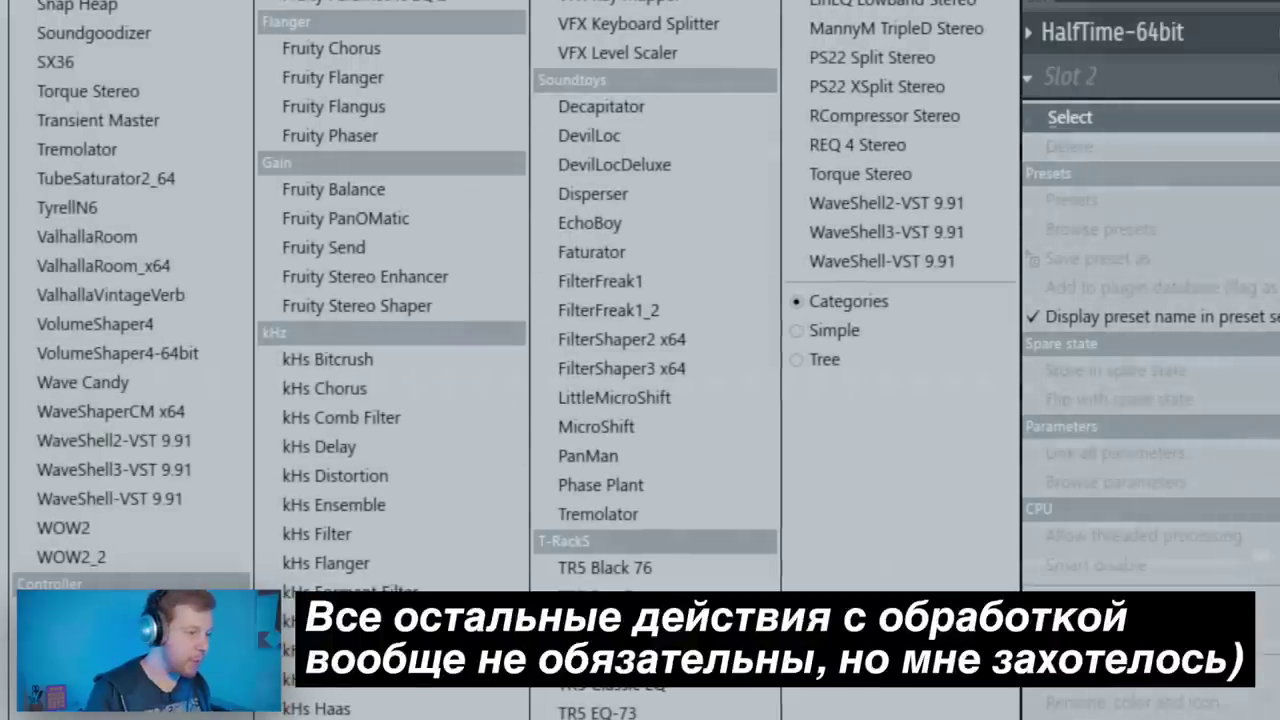
left_click(290, 4)
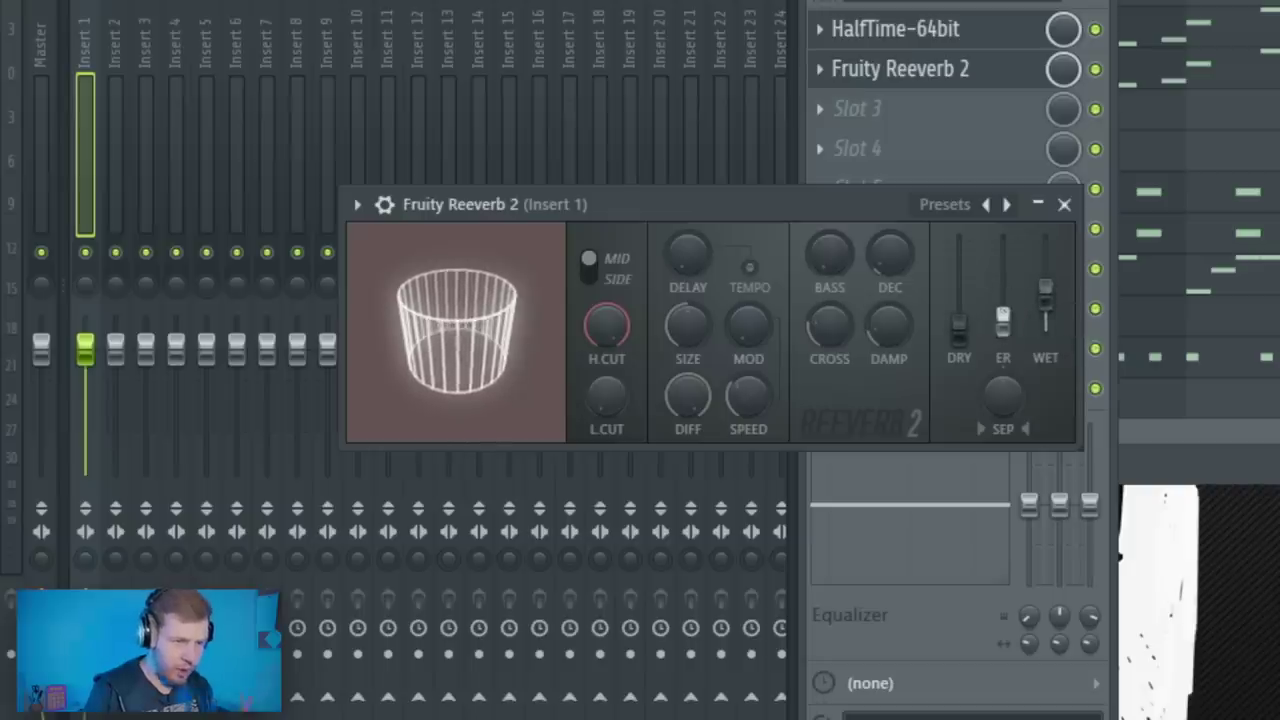
left_click_drag(1050, 290, 1045, 255)
left_click_drag(1006, 400, 1006, 433)
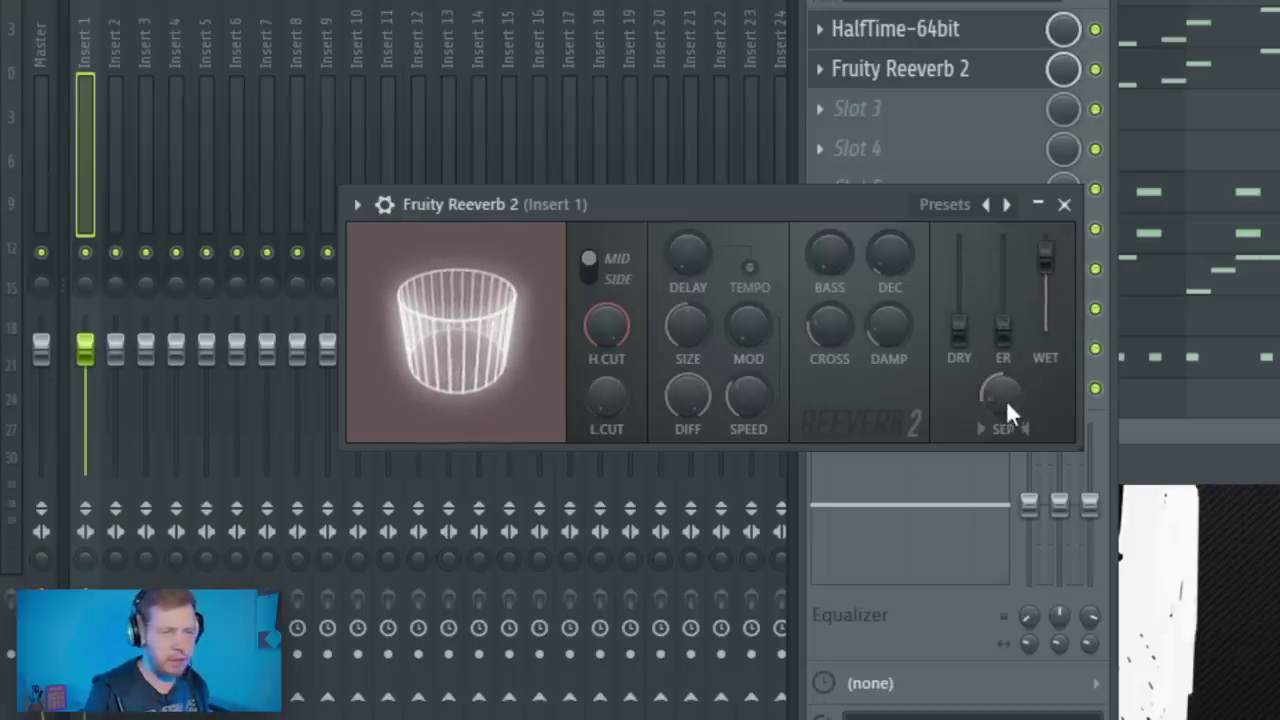
- Play the pattern while raising the Fruity Reeverb 2 decay, damping and dry level, and reduce the room size
key("space")
left_click_drag(900, 332, 901, 259)
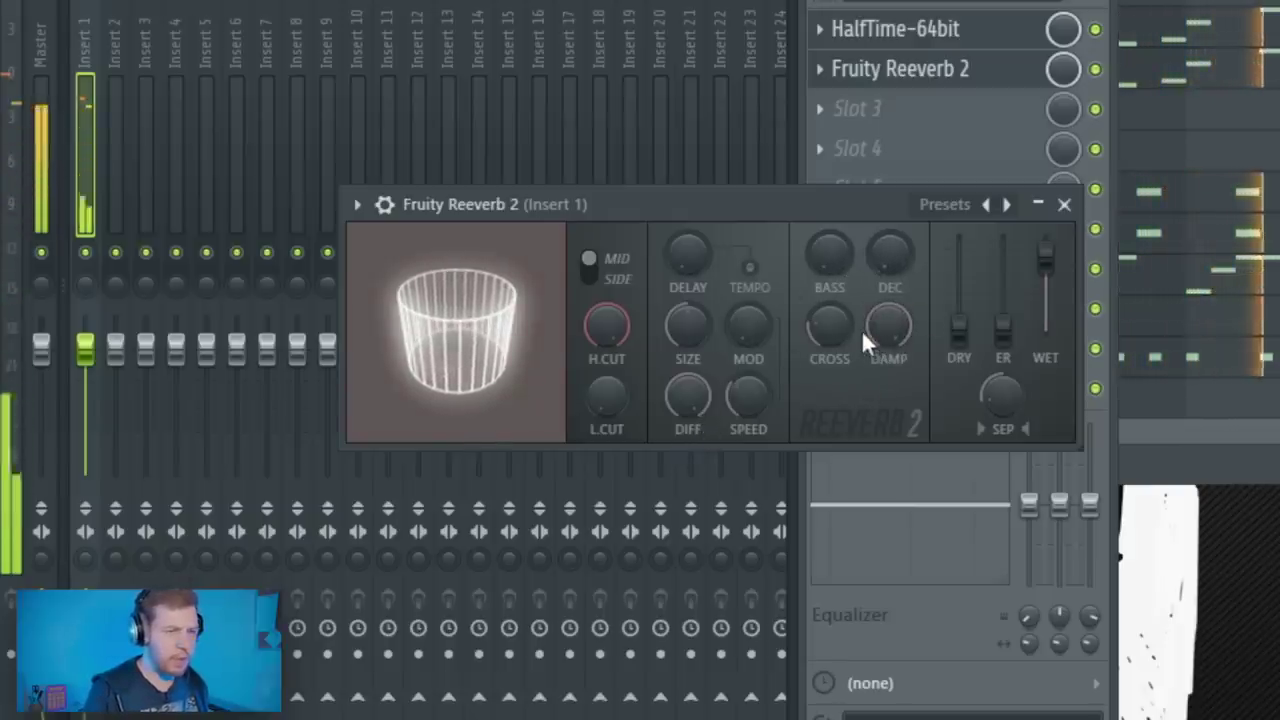
left_click_drag(959, 328, 959, 255)
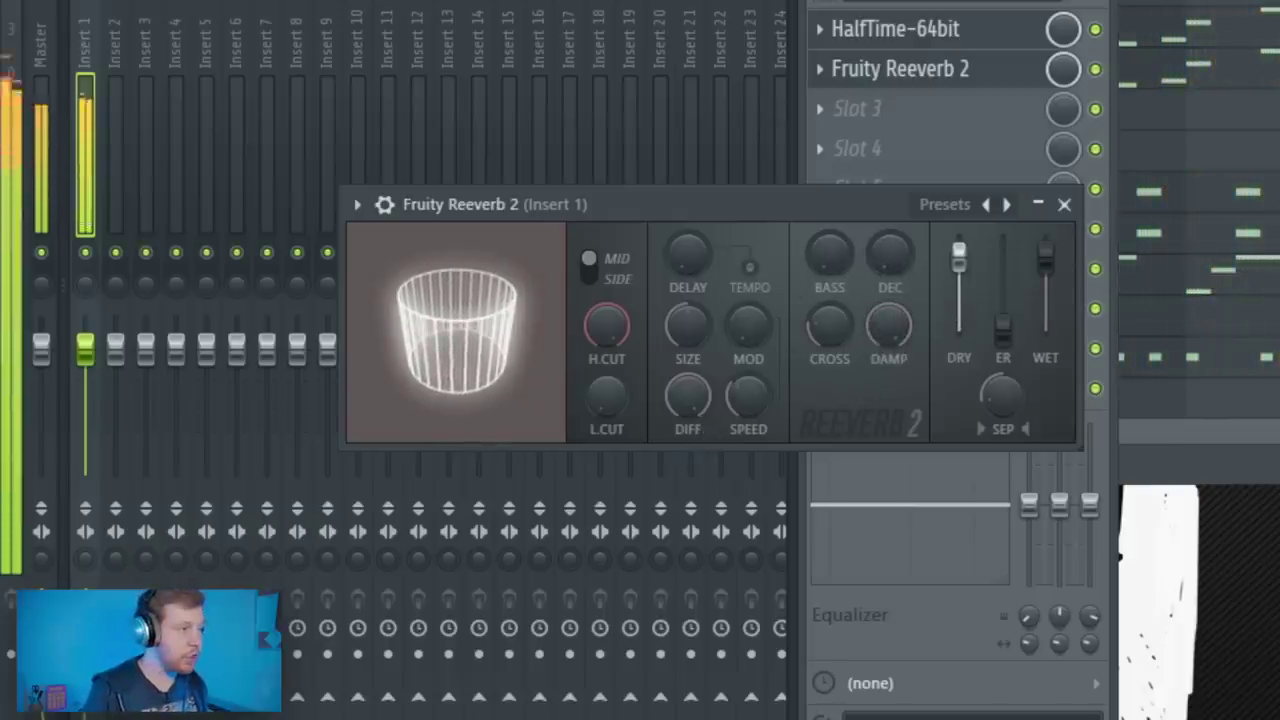
left_click_drag(709, 327, 709, 400)
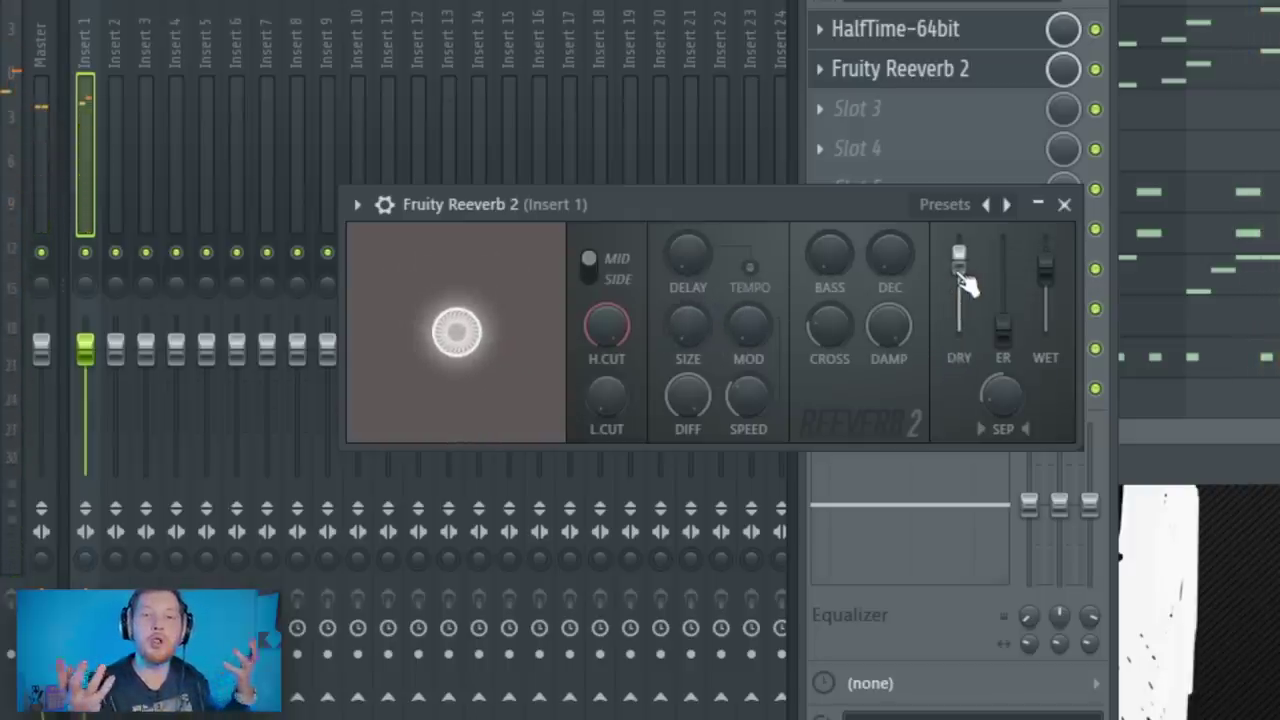
- Load Fruity parametric EQ 2 into slot 3 with the 30Hz + 18kHz cut preset, raising its low cut to about 200 Hz and lowering its high cut
left_click(870, 108)
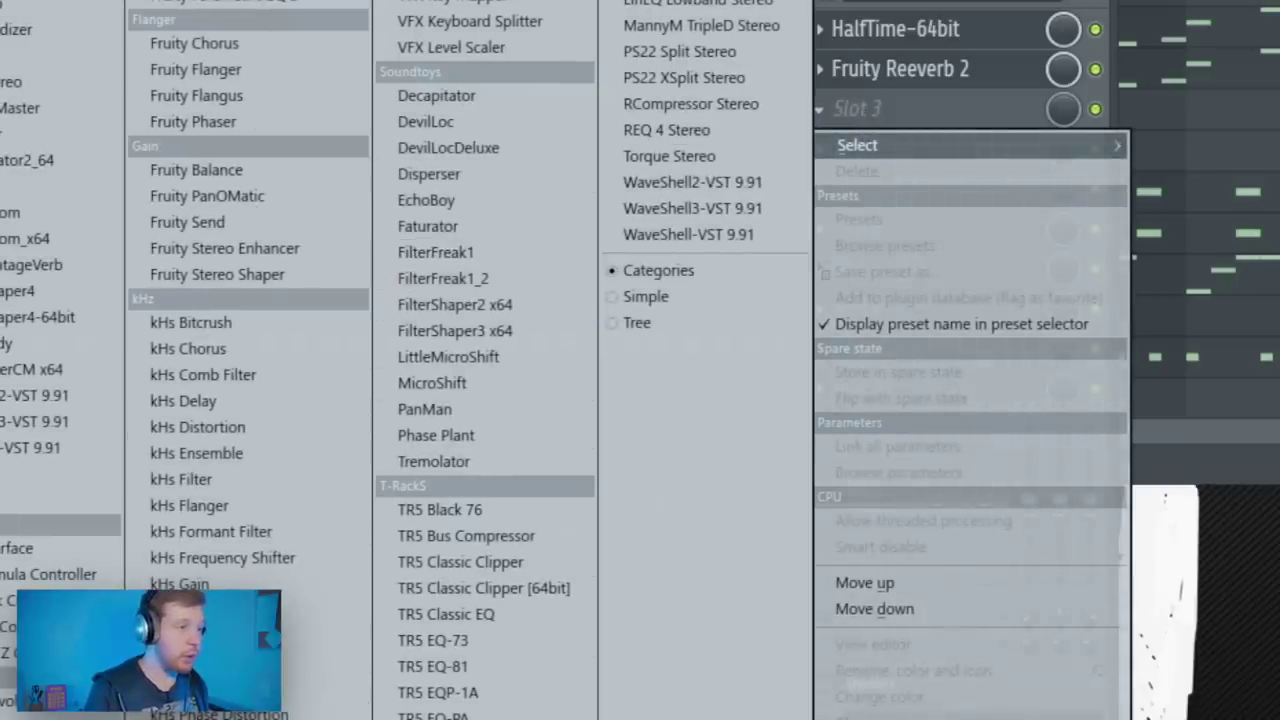
left_click(250, 6)
left_click_drag(735, 460, 735, 425)
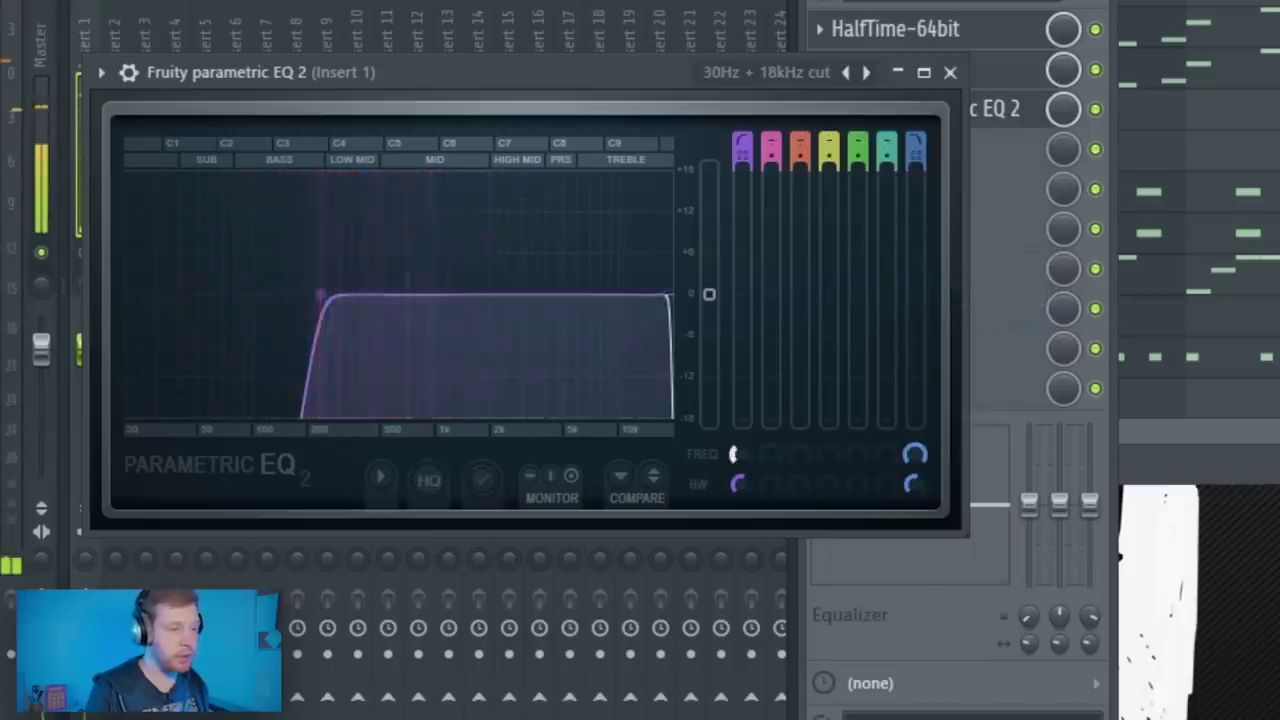
left_click_drag(915, 455, 915, 485)
left_click(950, 72)
- Load Soundgoodizer into slot 4 and a second Fruity parametric EQ 2 into slot 5 of Insert 1
left_click(838, 176)
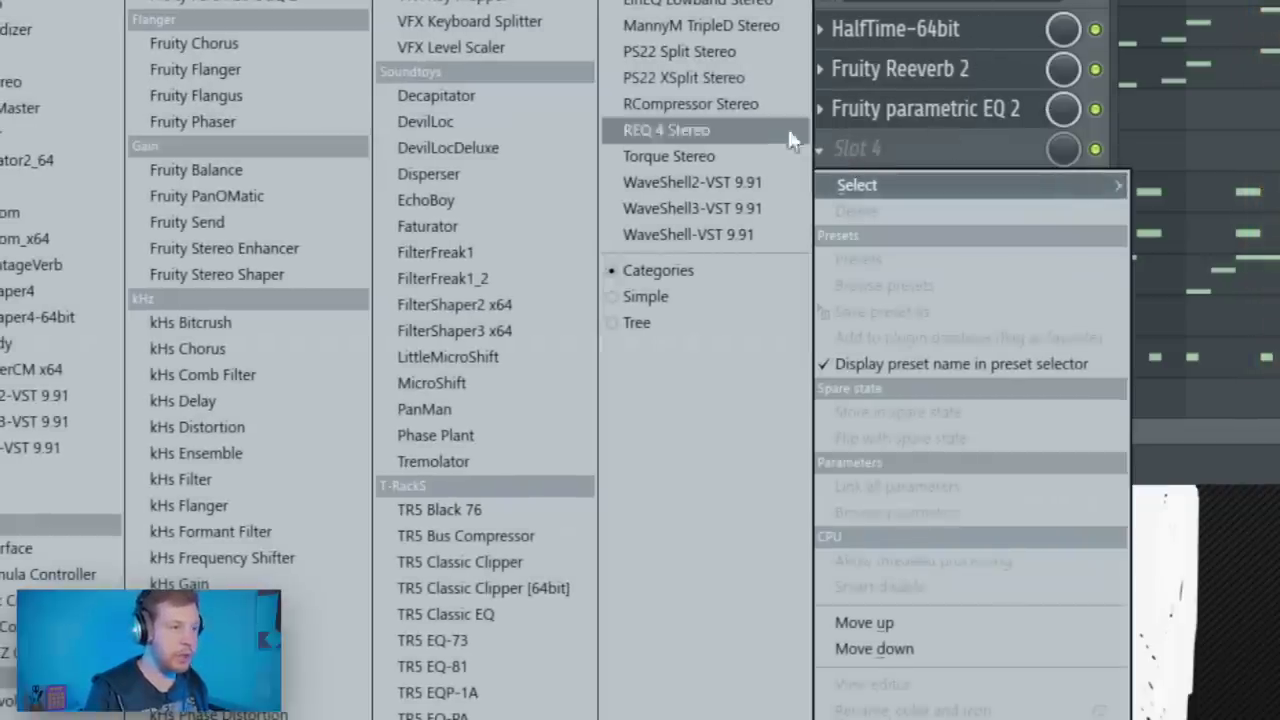
left_click(394, 123)
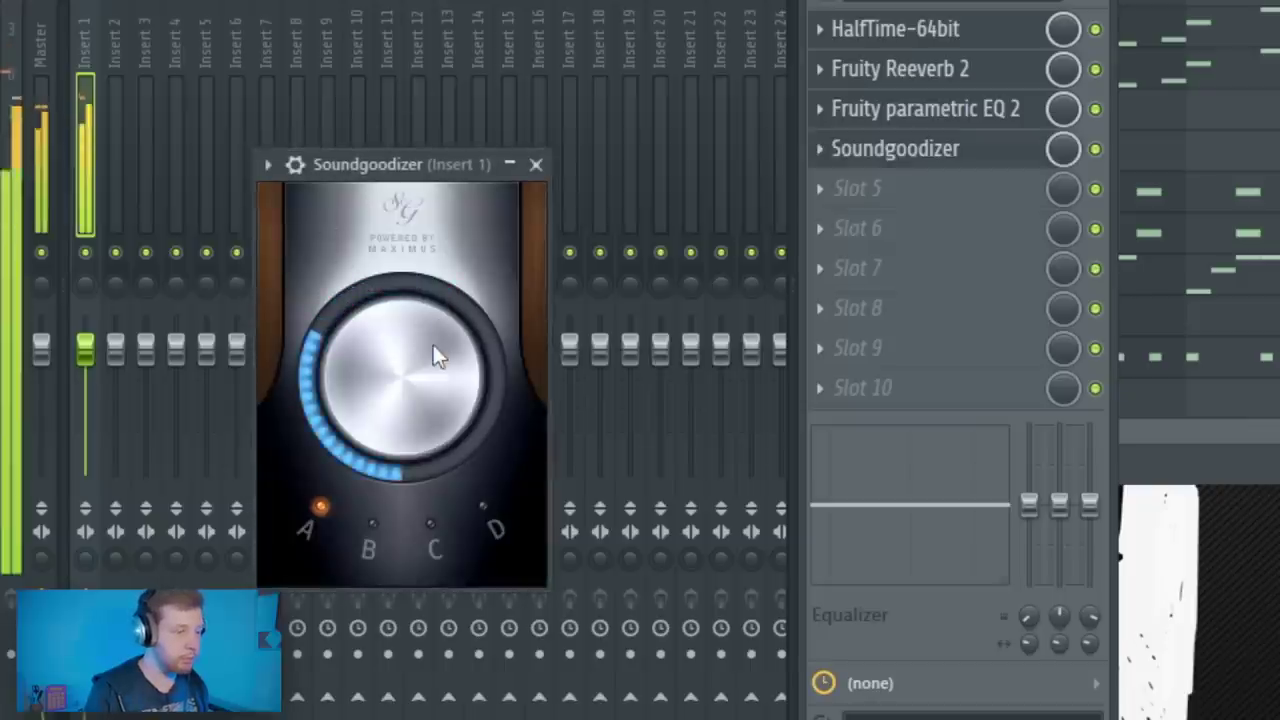
left_click(866, 188)
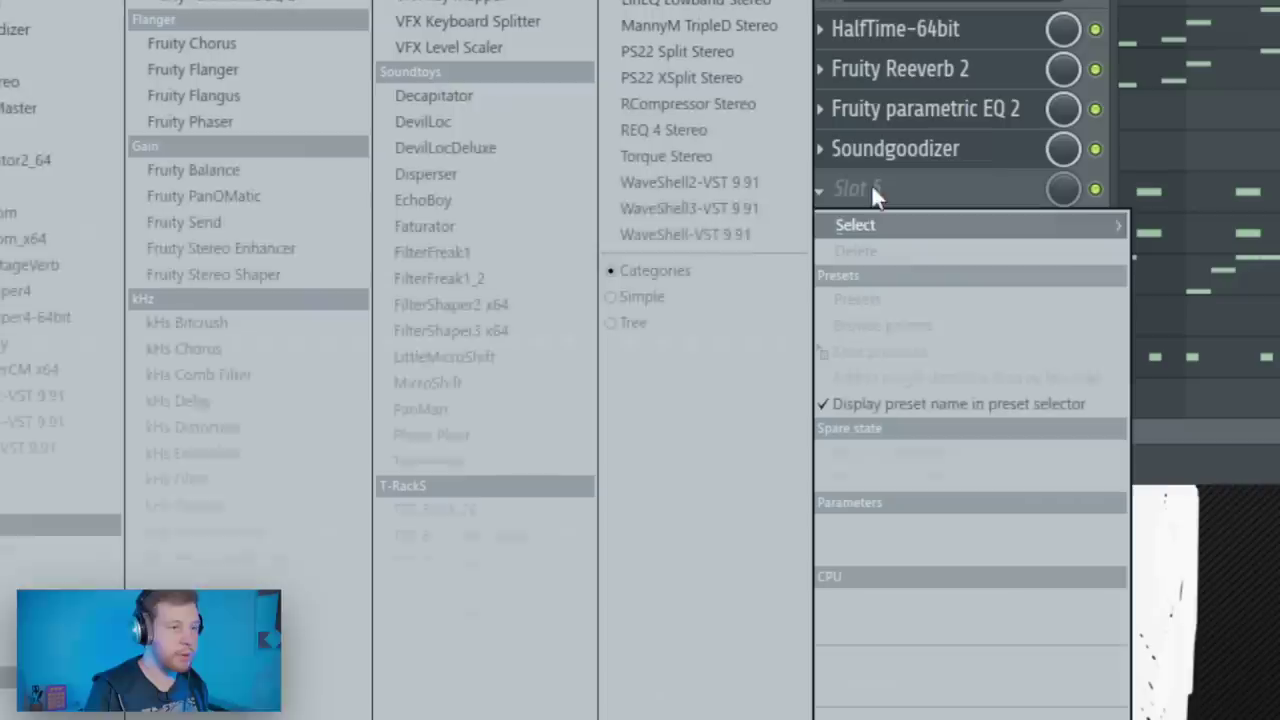
left_click(270, 4)
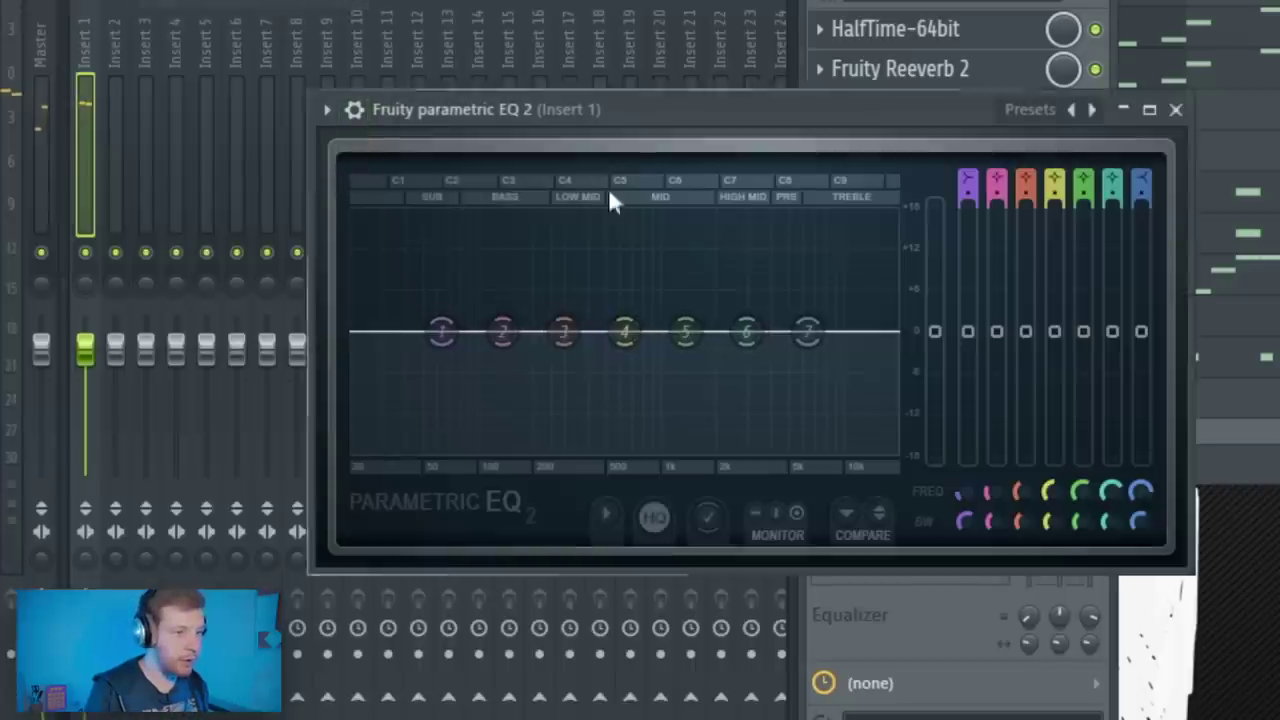
- Apply the 30Hz + 18kHz cut preset to the second EQ, raise its low cut above 200 Hz, and lower its high cut
left_click(1072, 109)
left_click(1170, 337)
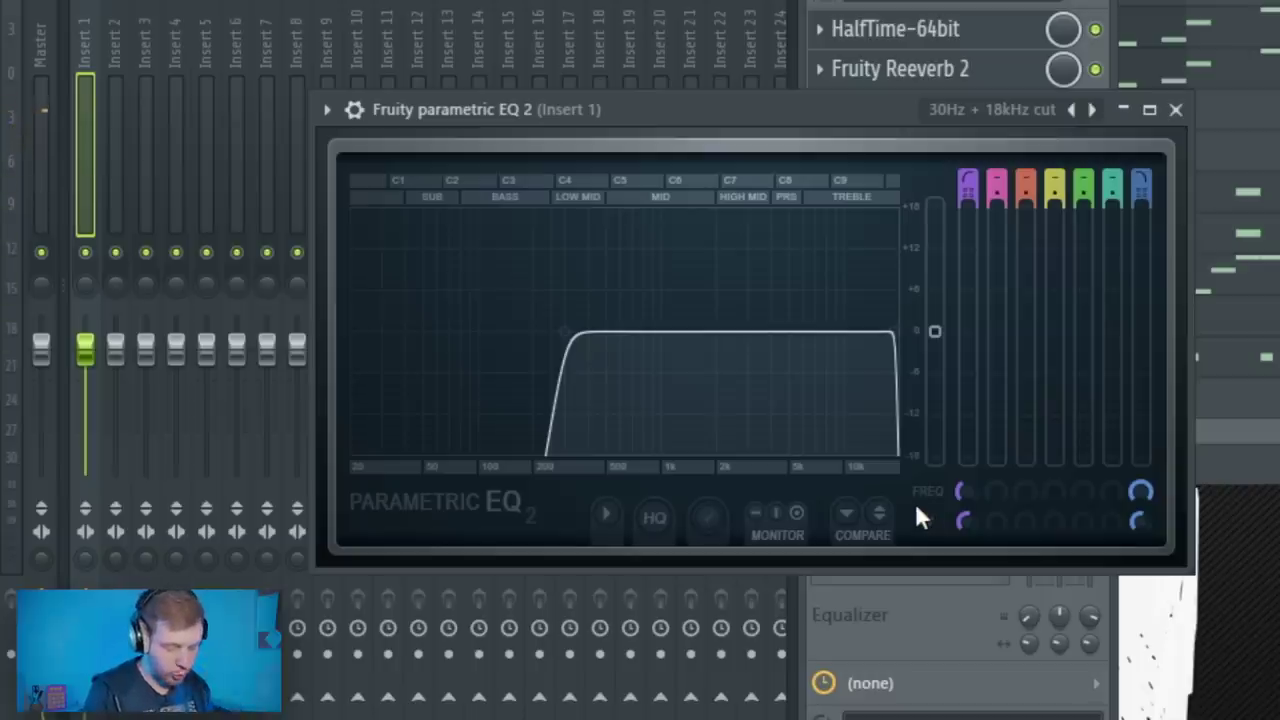
left_click_drag(1140, 491, 1140, 516)
left_click(1176, 110)
key("space")
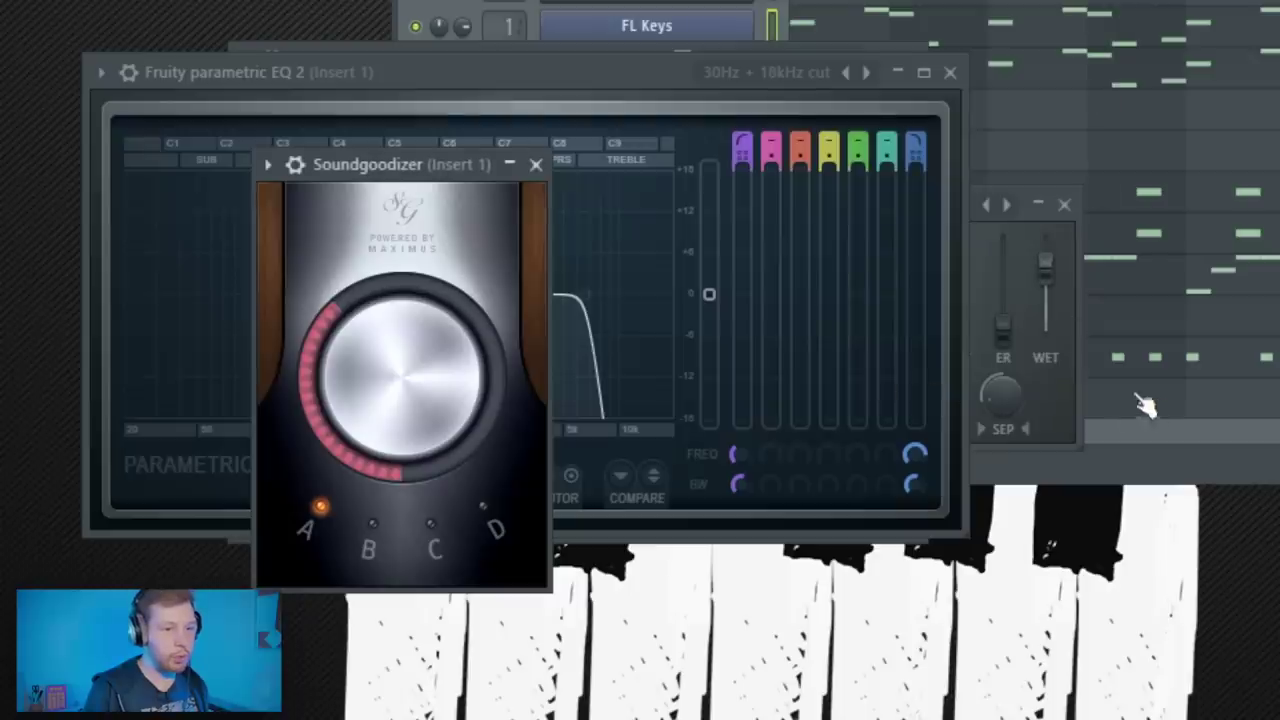
- Open the 808 channel's sample settings, shorten its length with a full fade-out, and raise the boost
left_click(1143, 409)
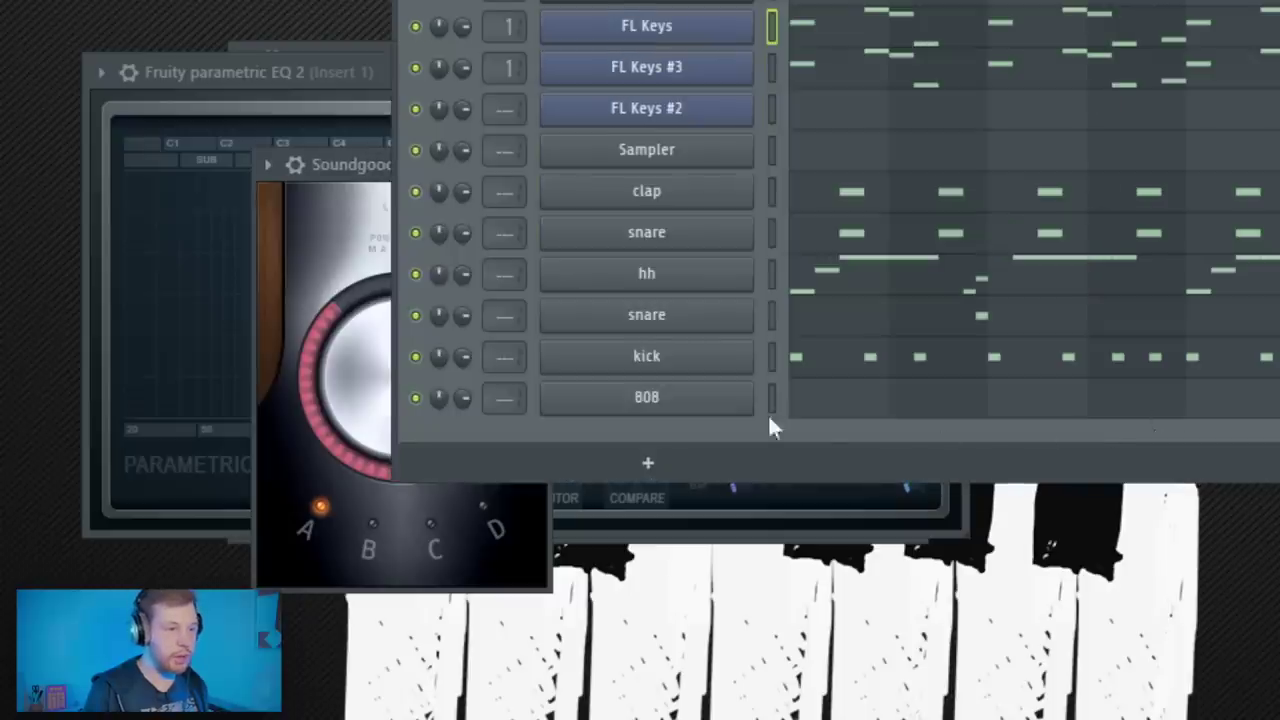
left_click(652, 393)
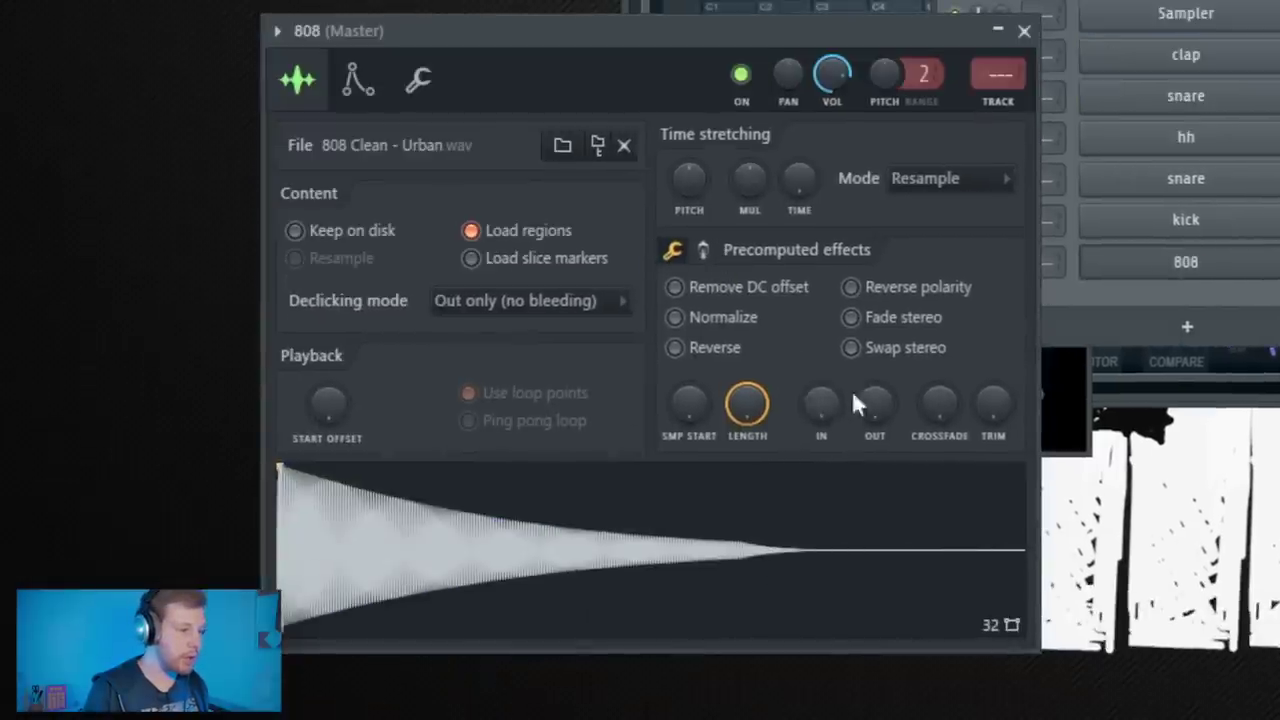
left_click_drag(875, 404, 880, 420)
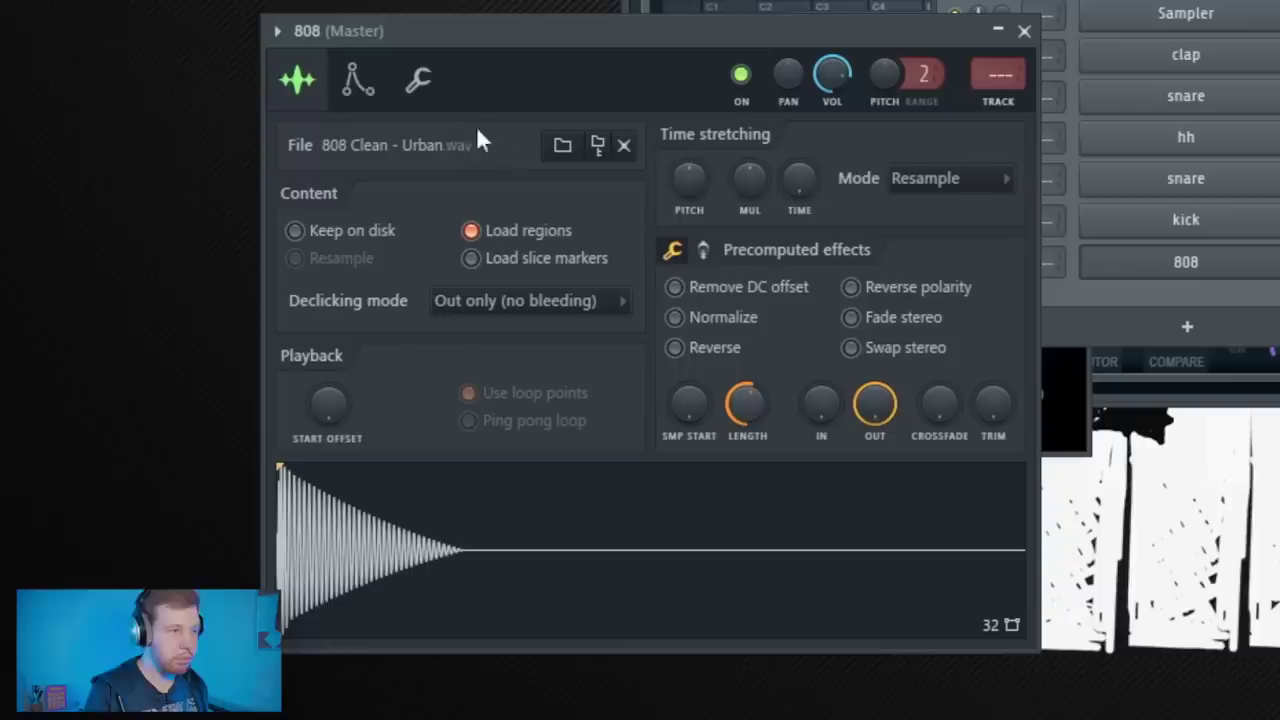
left_click(703, 250)
left_click_drag(690, 297, 690, 280)
- Route the 808 to Insert 5 and load Fruity WaveShaper into slot 1 with its curve midpoint raised
left_click(1185, 259)
key("ctrl+l")
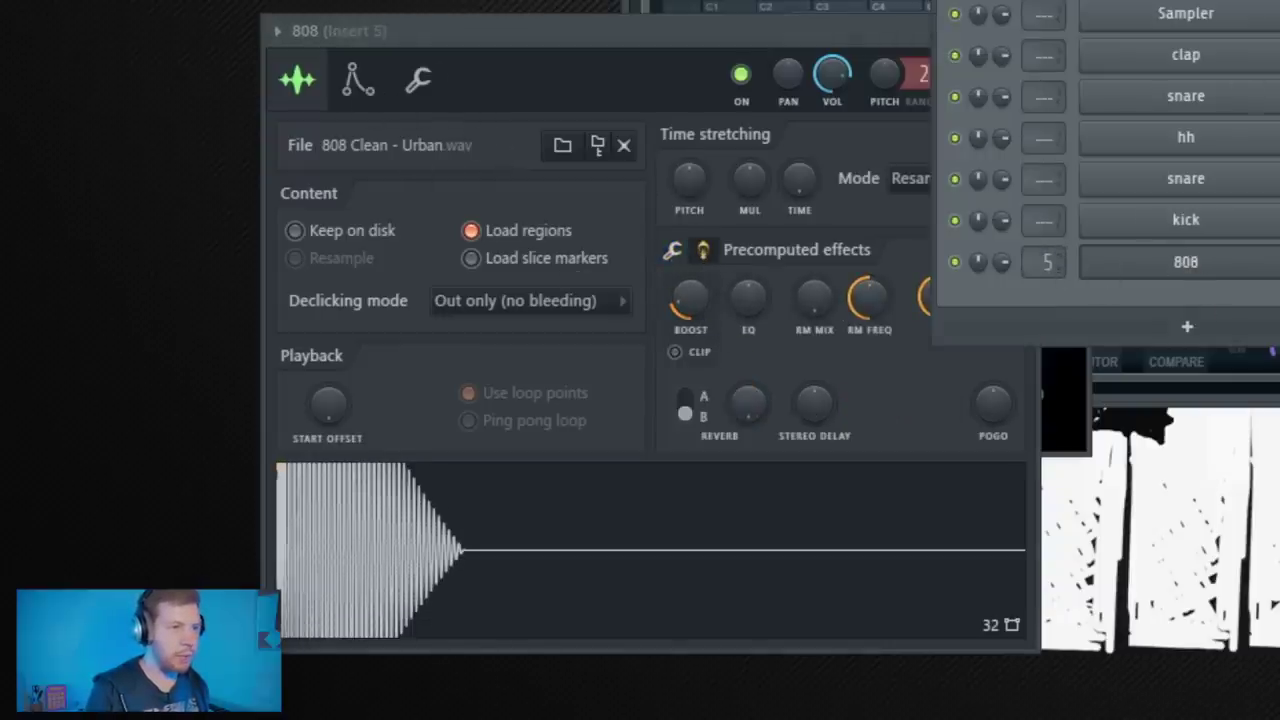
key("F9")
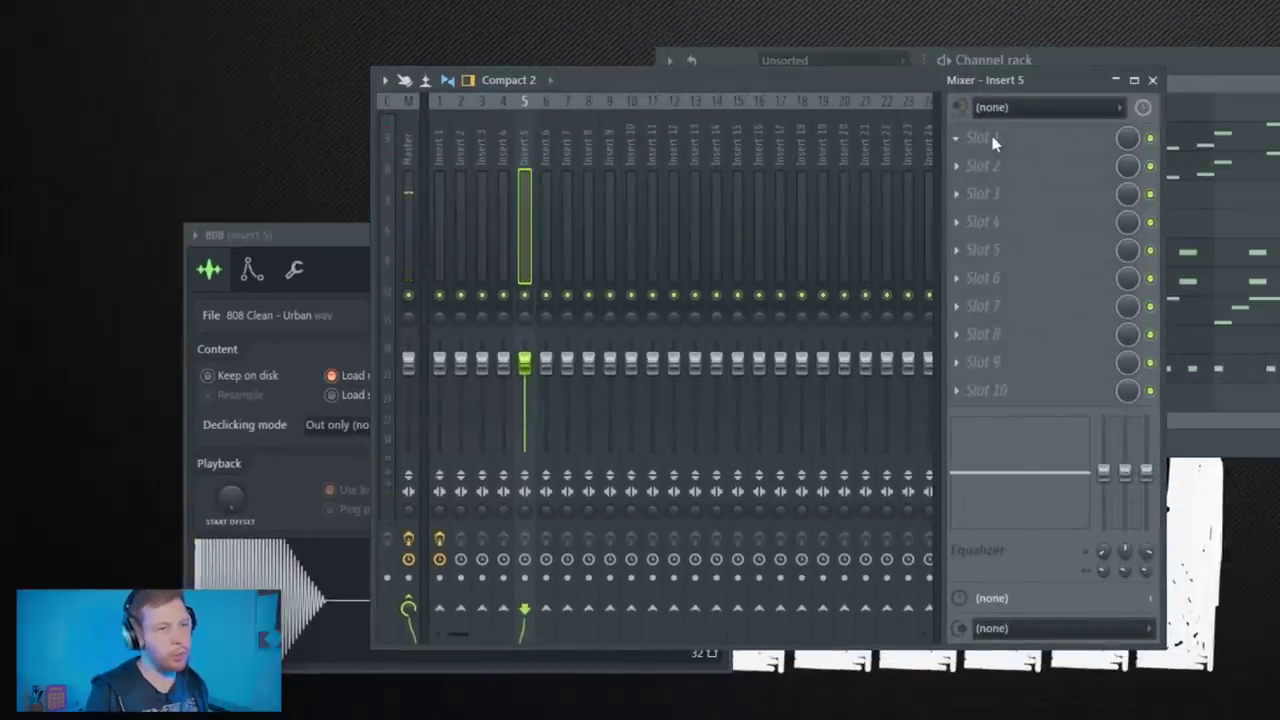
left_click(993, 143)
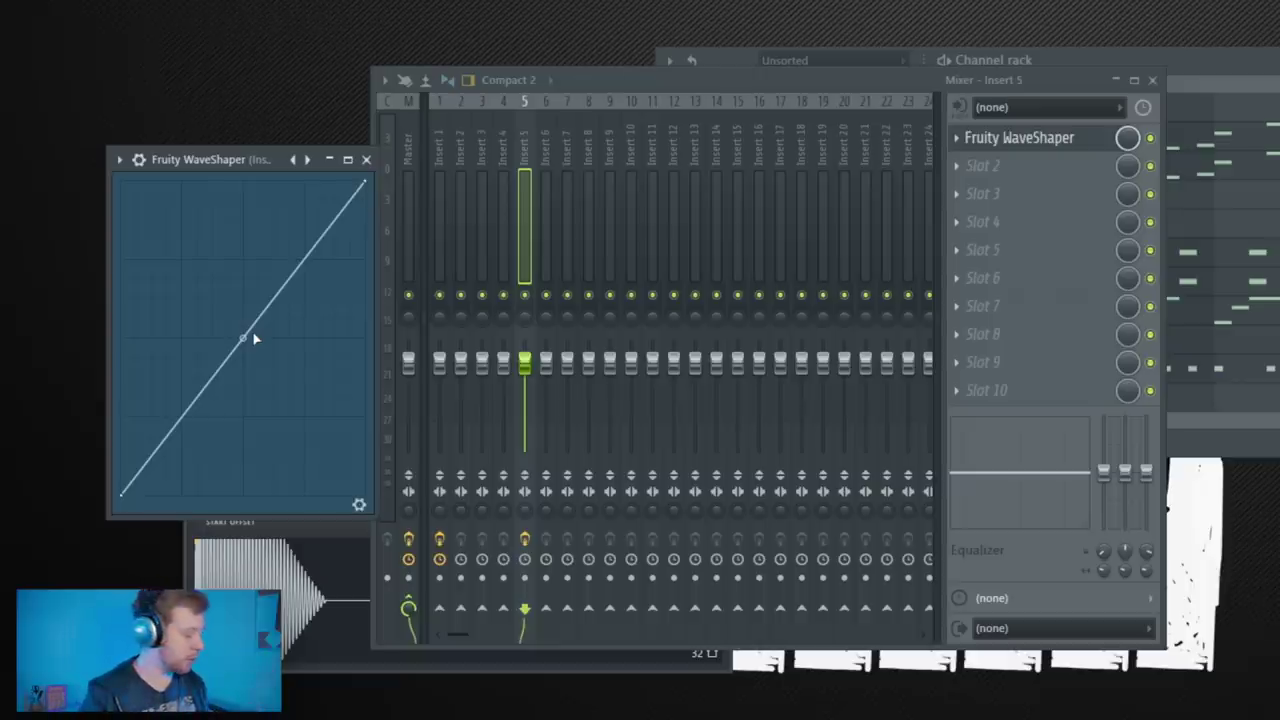
left_click_drag(245, 337, 243, 253)
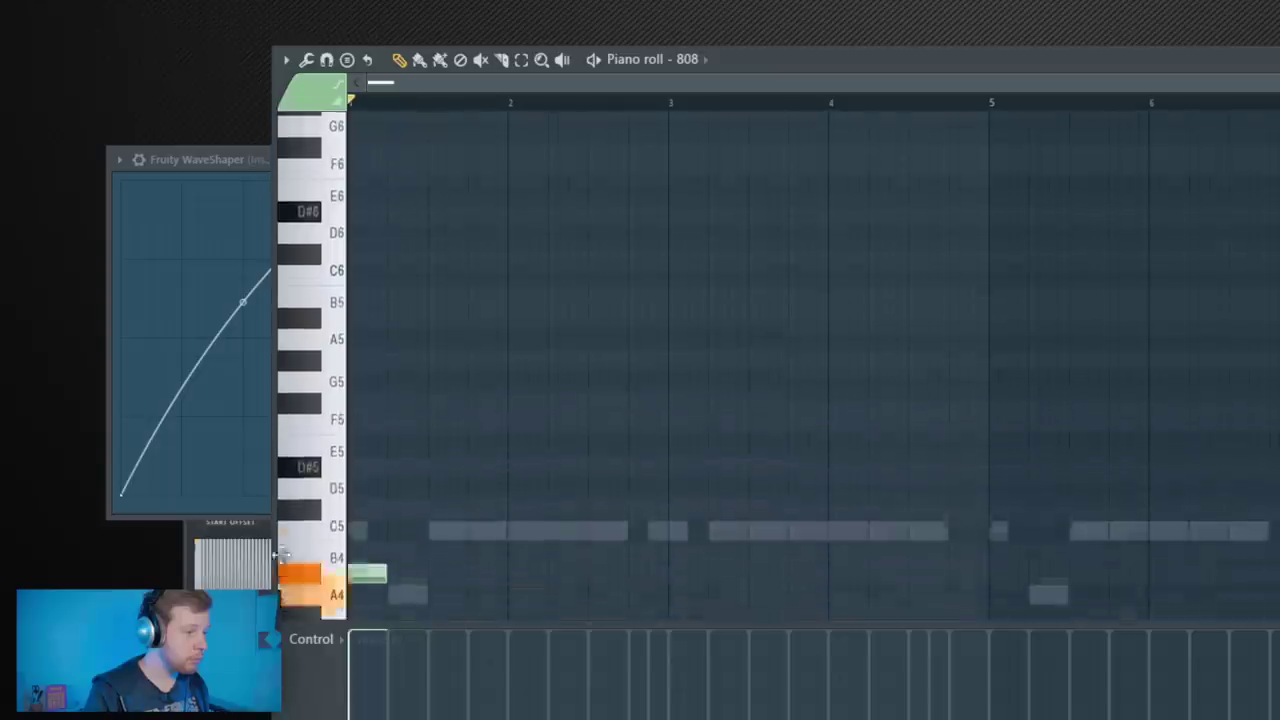
- Place 808 notes D#5 at the start of bar 1, B4 at its end, and F#5 in bar 2, and play them
left_click_drag(368, 571, 368, 455)
scroll(354, 174, "down", 3)
left_click(487, 413)
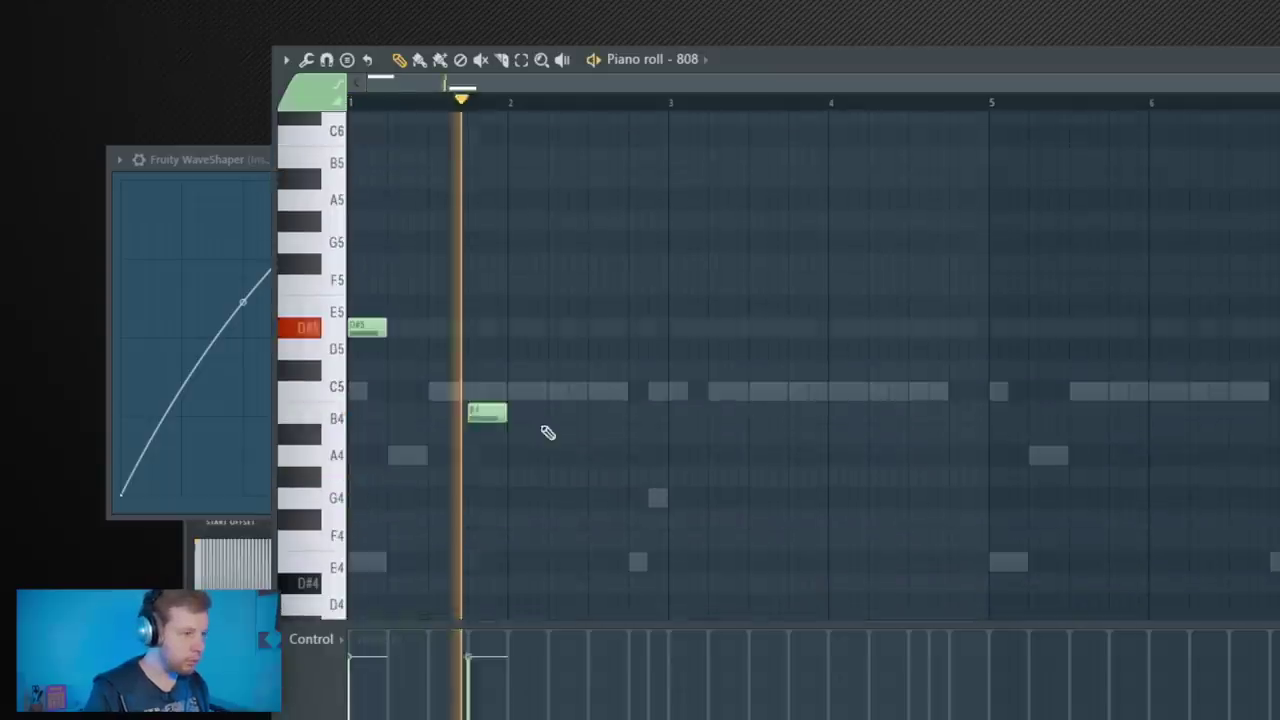
left_click(533, 287)
left_click_drag(548, 259, 578, 262)
key("space")
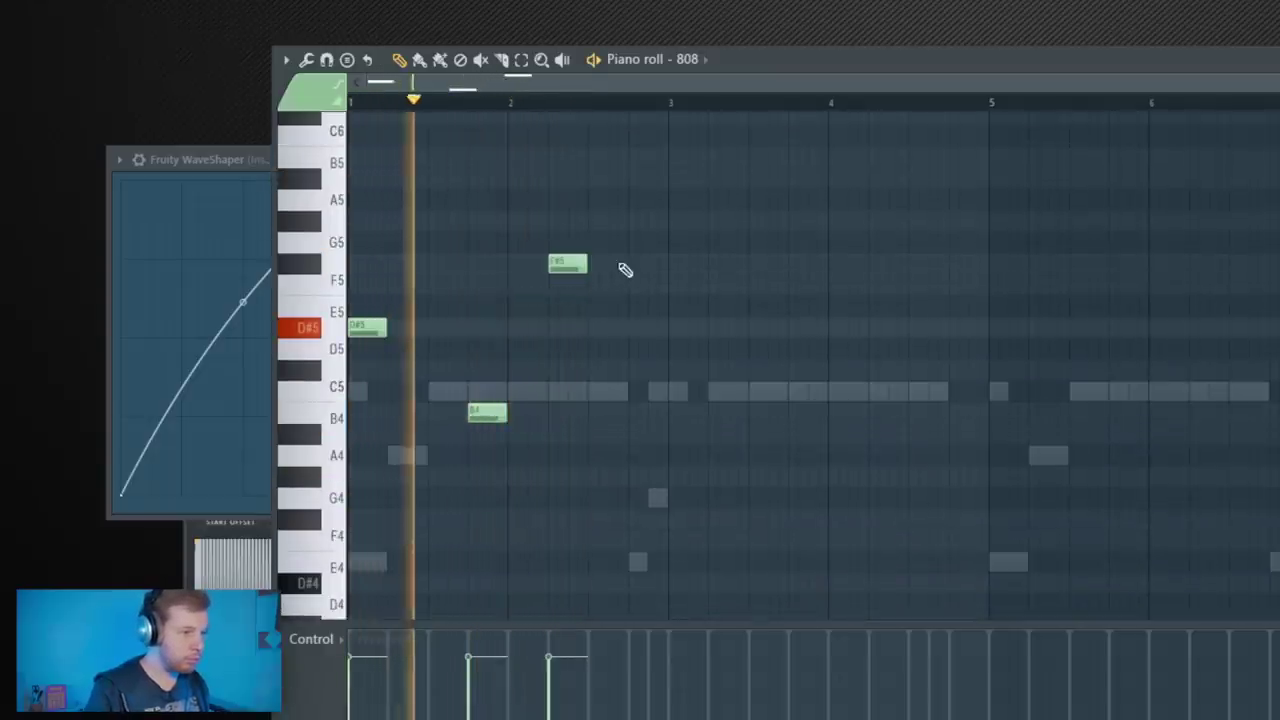
- Duplicate the three-note 808 phrase into bars 3 and 4 and add an extra F#5 near the end of bar 4
left_click_drag(713, 191, 364, 505, "ctrl")
key("ctrl+b")
key("ctrl+d")
left_click(930, 263)
key("space")
- Repeat the four-bar 808 phrase from bar 5 and play the full pattern
key("ctrl+b")
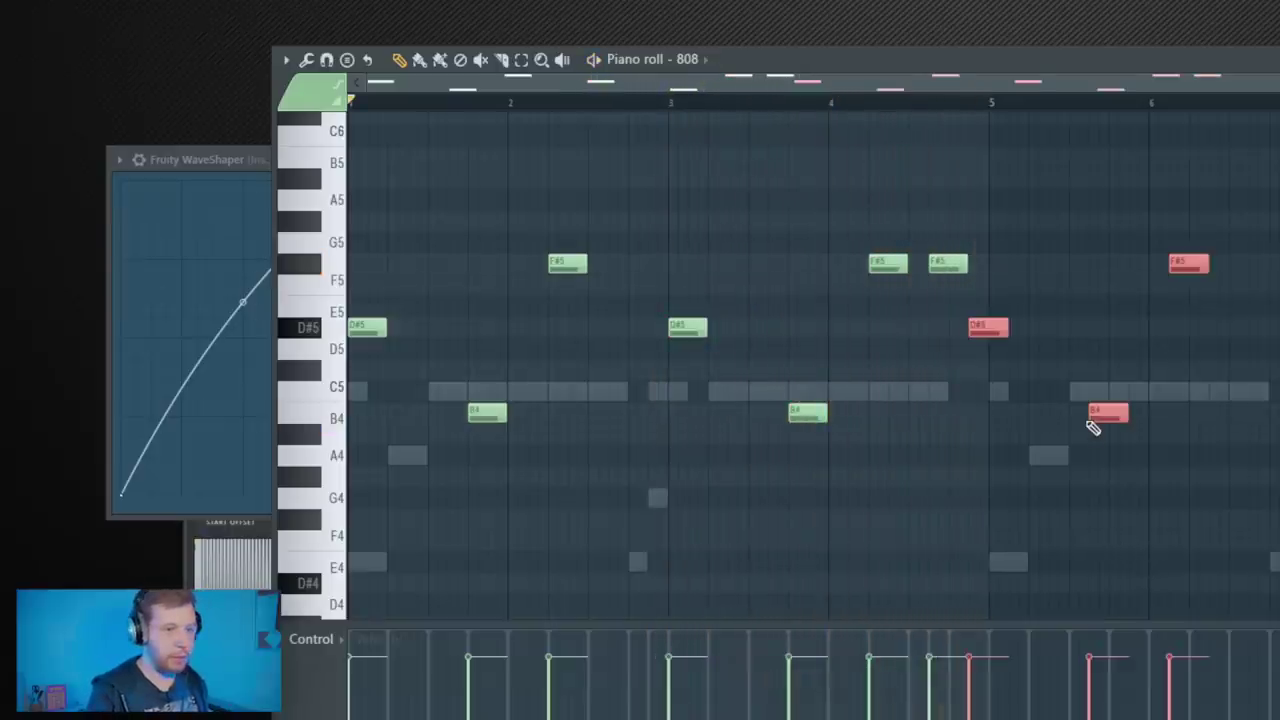
key("space")
key("ctrl+d")
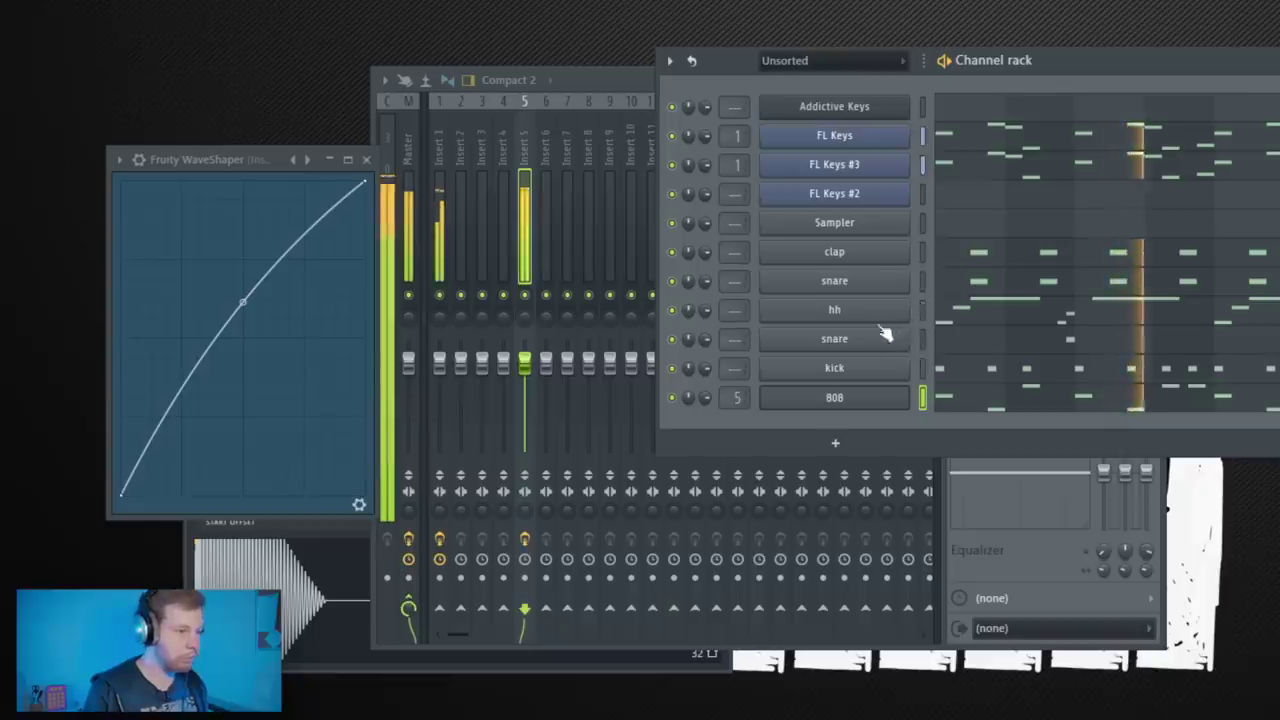
- Lower the Insert 5 fader and raise the WaveShaper curve's midpoint further while the beat plays
key("space")
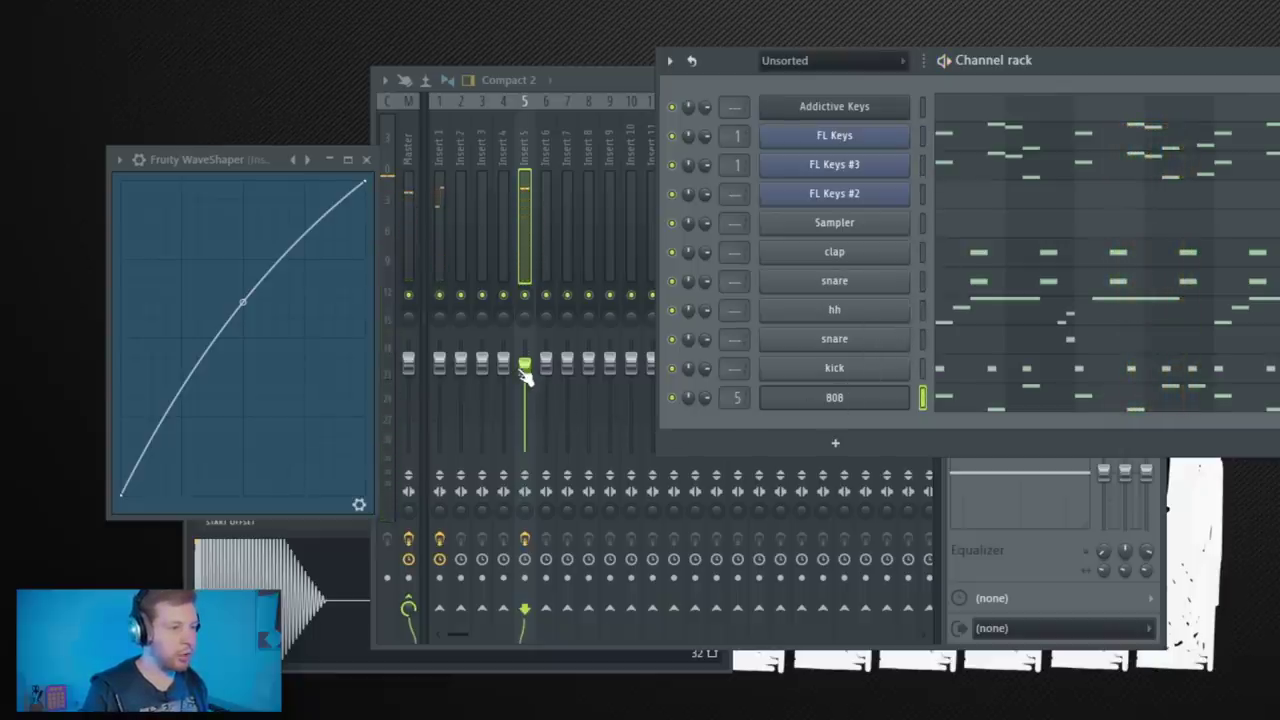
key("space")
left_click_drag(242, 302, 241, 239)
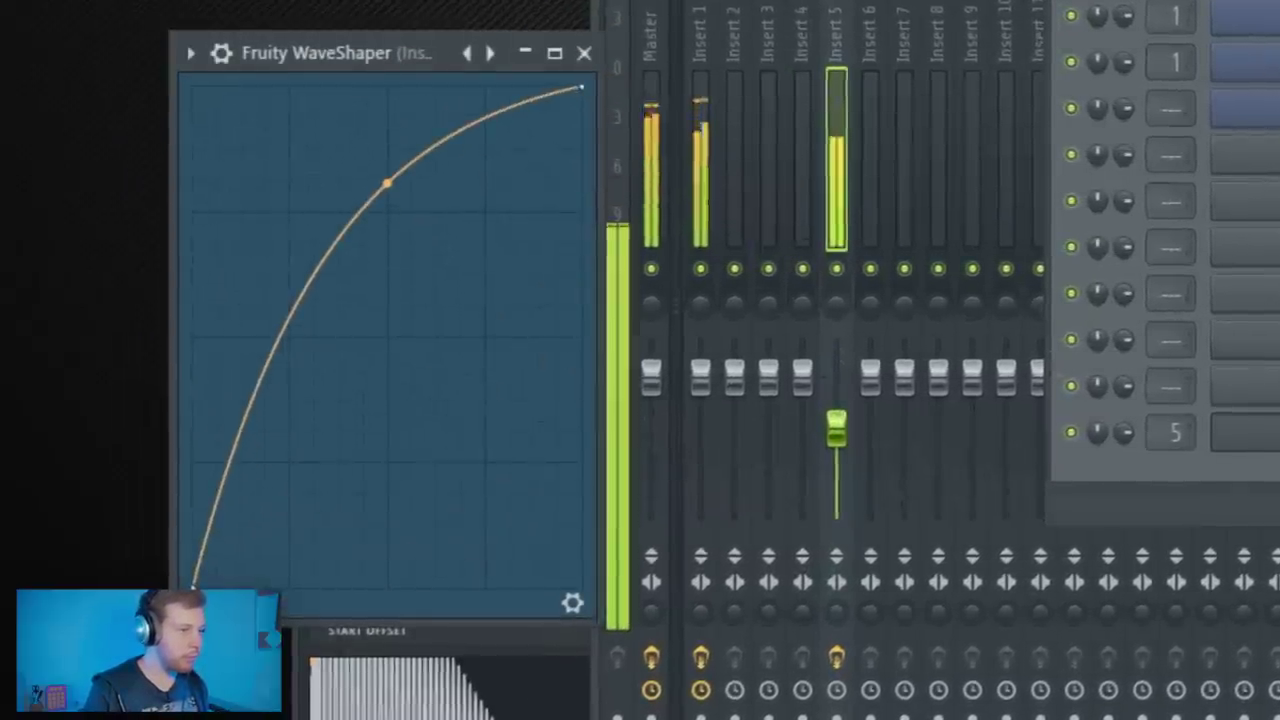
mouse_move(386, 182)
left_mouse_down()
mouse_move(389, 197)
mouse_move(389, 183)
left_mouse_up()
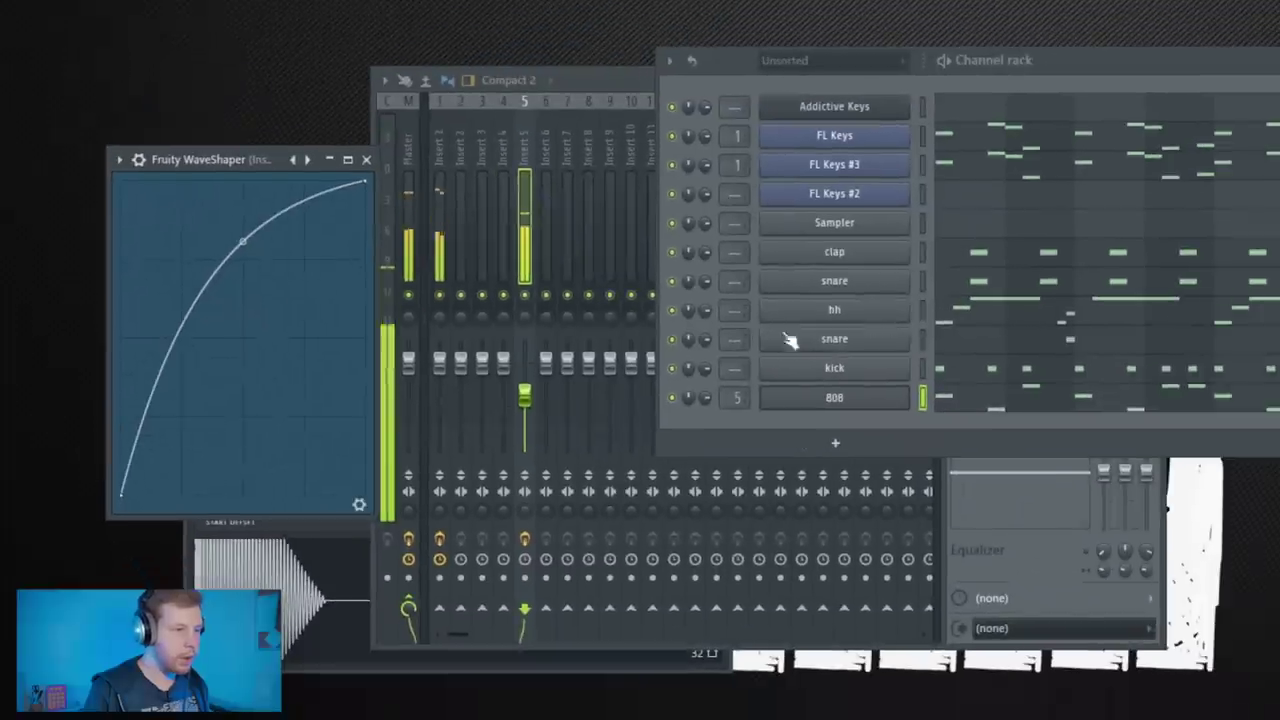
- Select the clap, both snares, hh and kick channels and route them to named mixer tracks 6 to 10
left_click(928, 340)
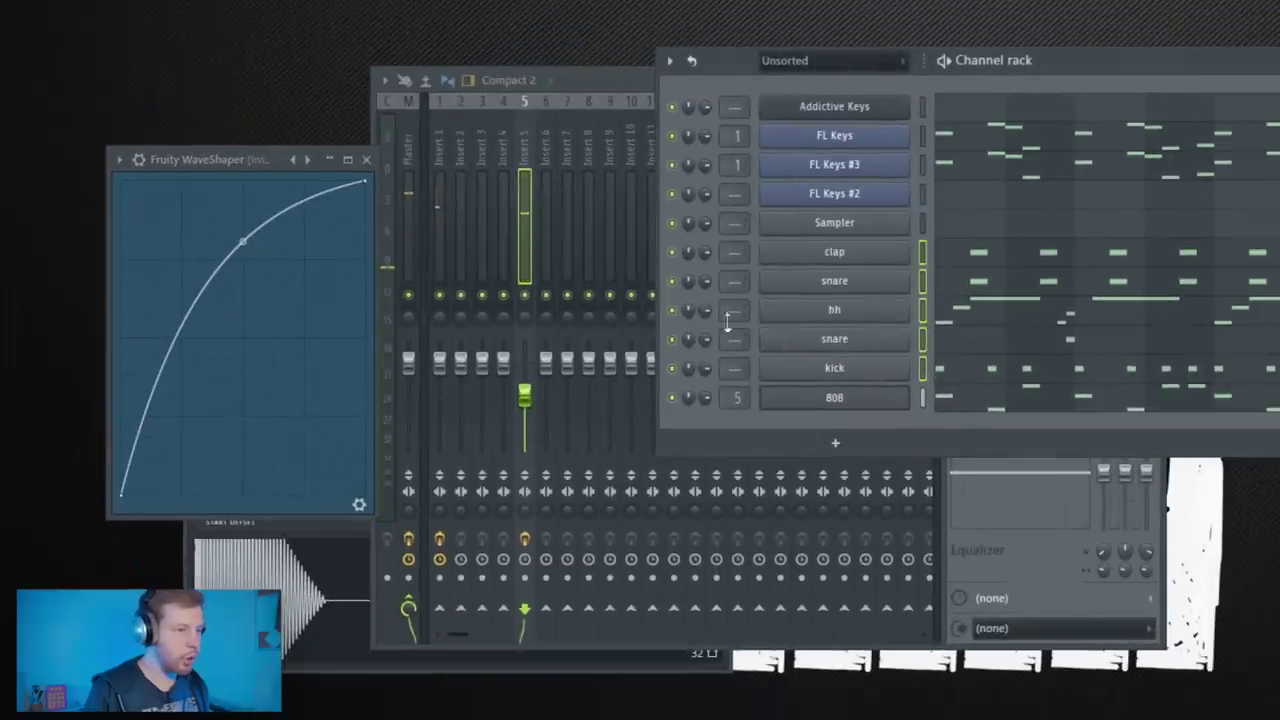
left_click(544, 148)
left_click_drag(1256, 64, 1279, 79)
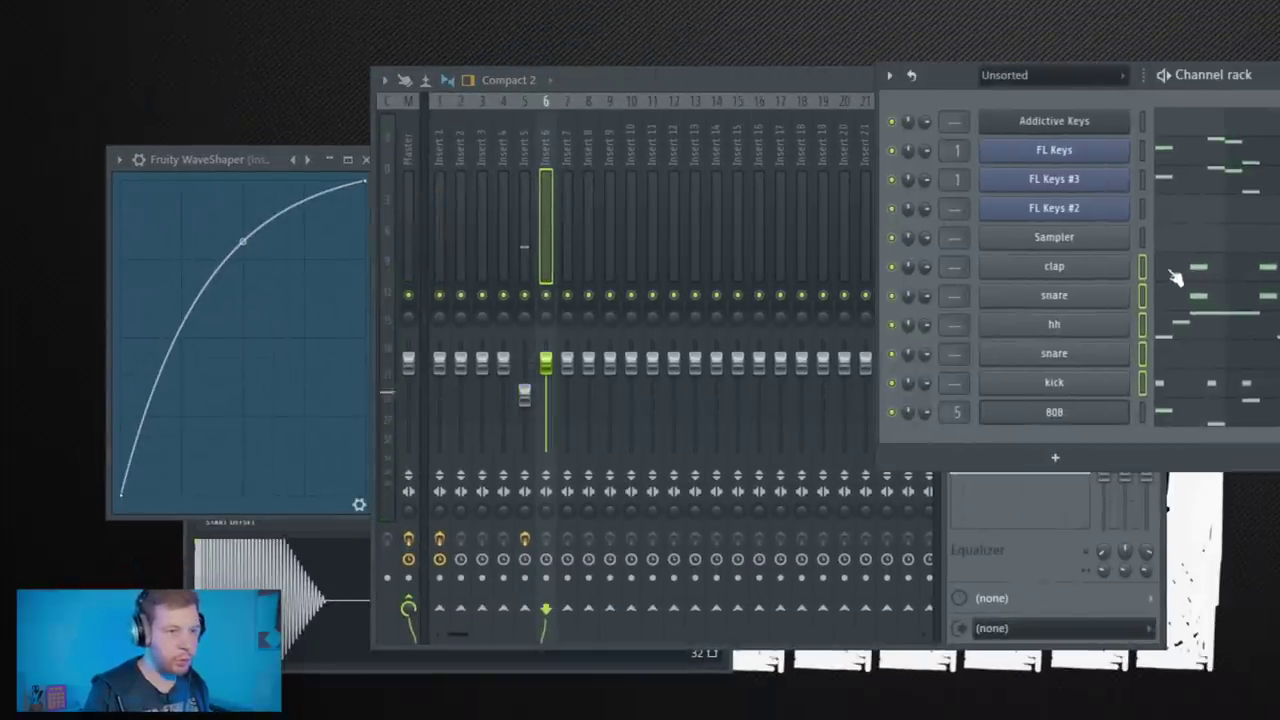
left_click(548, 142)
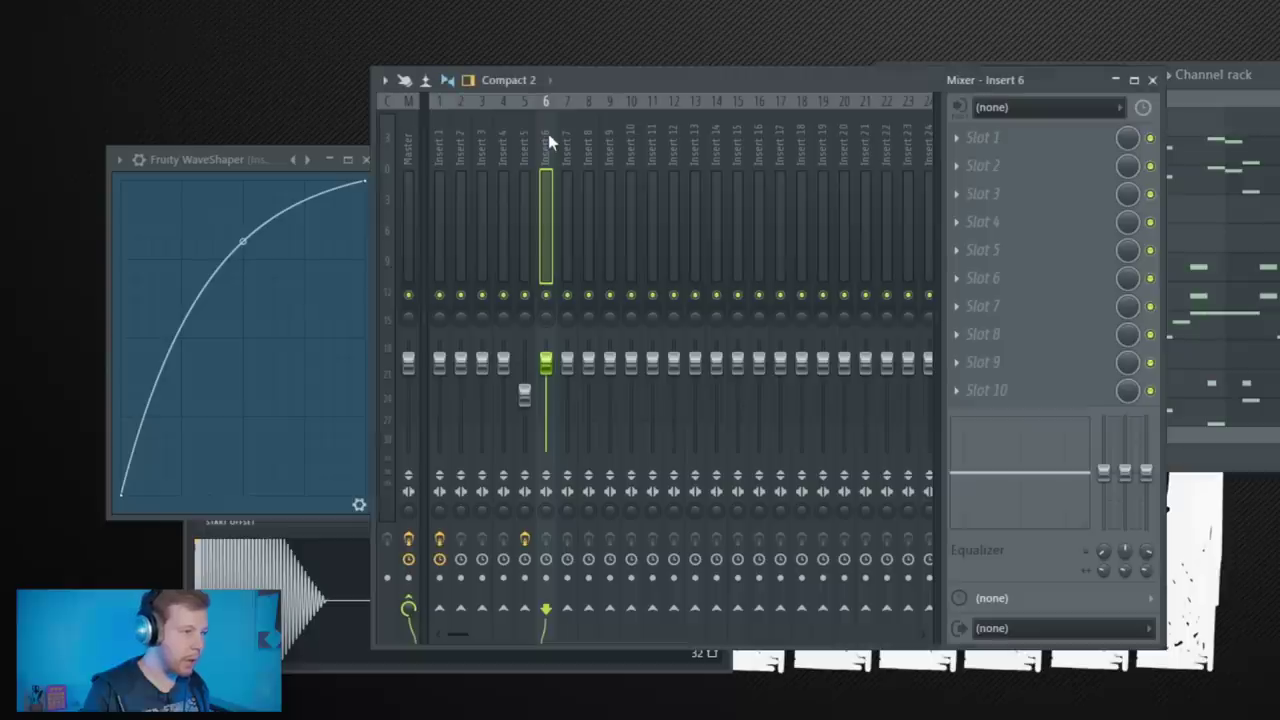
key("ctrl+shift+l")
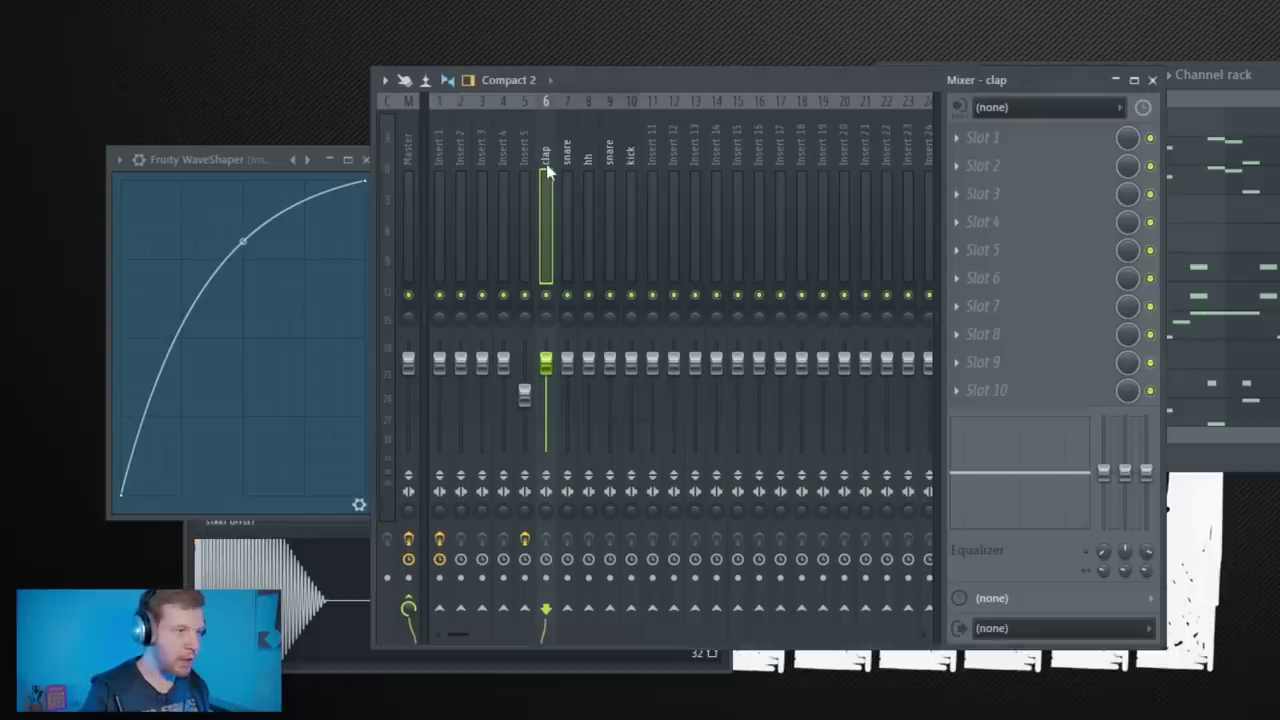
- Lower the clap and first snare faders, and load Fruity Stereo Shaper into slot 2 of the hh track with a Stereoize preset
key("space")
left_click(588, 240)
left_click(1000, 170)
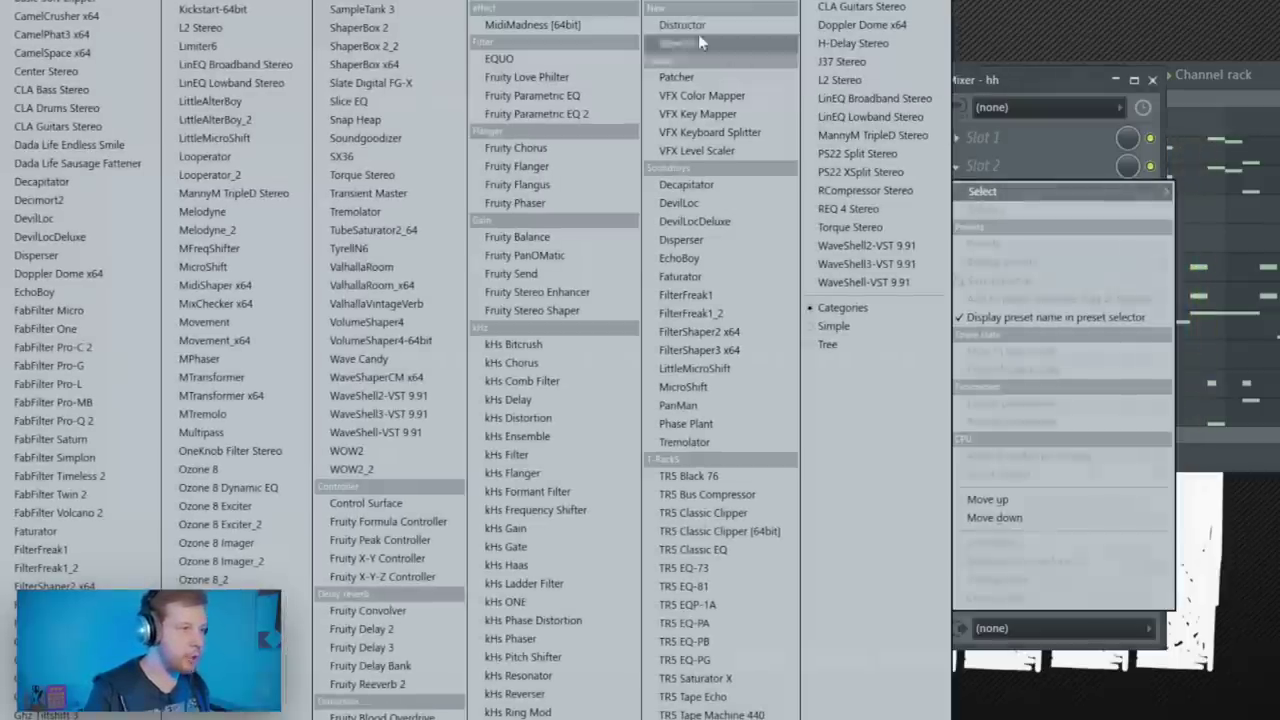
left_click(532, 310)
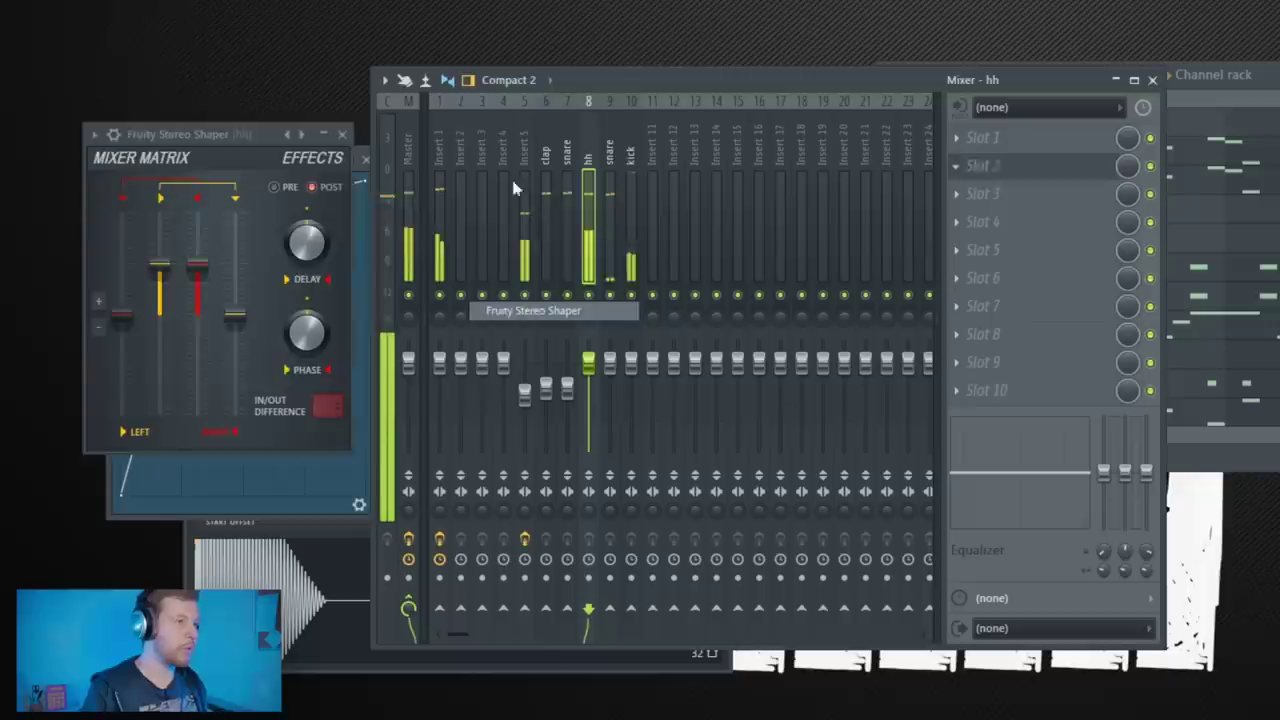
left_click(295, 134)
left_click(350, 293)
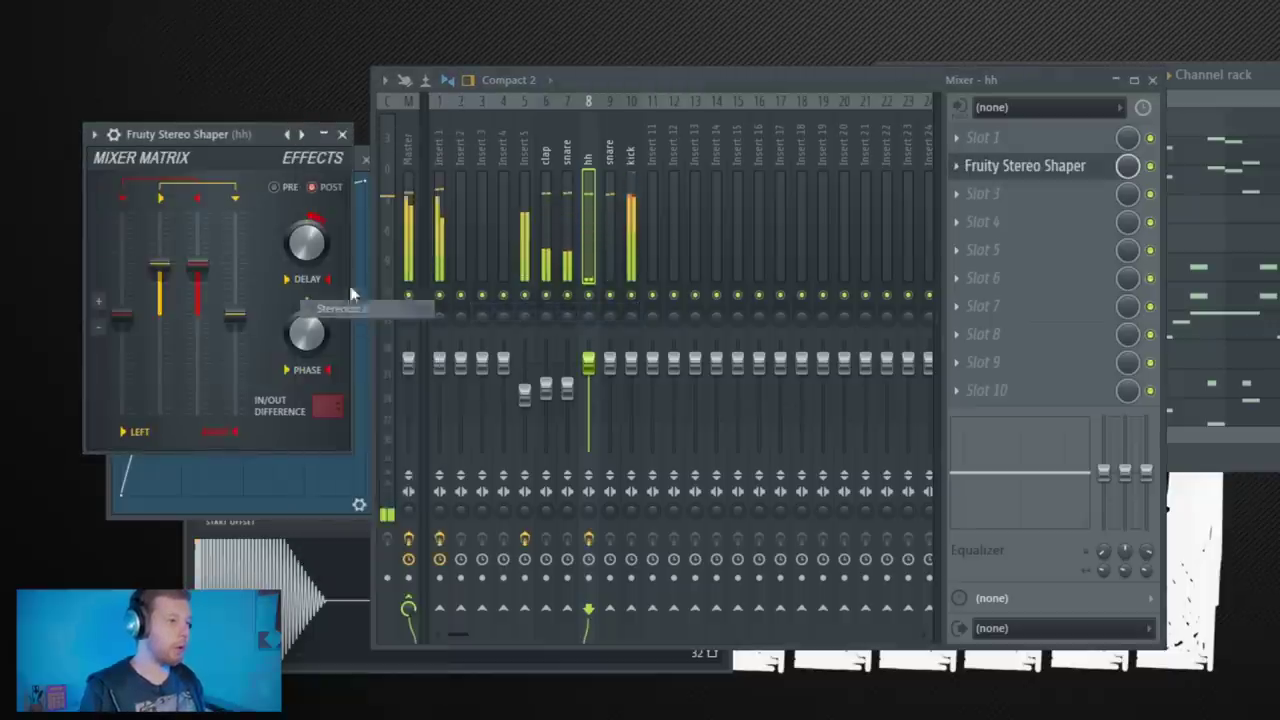
left_click(341, 134)
- Lower the hh track's fader, select Insert 1, and stop playback
left_click_drag(588, 362, 597, 390)
left_click(440, 240)
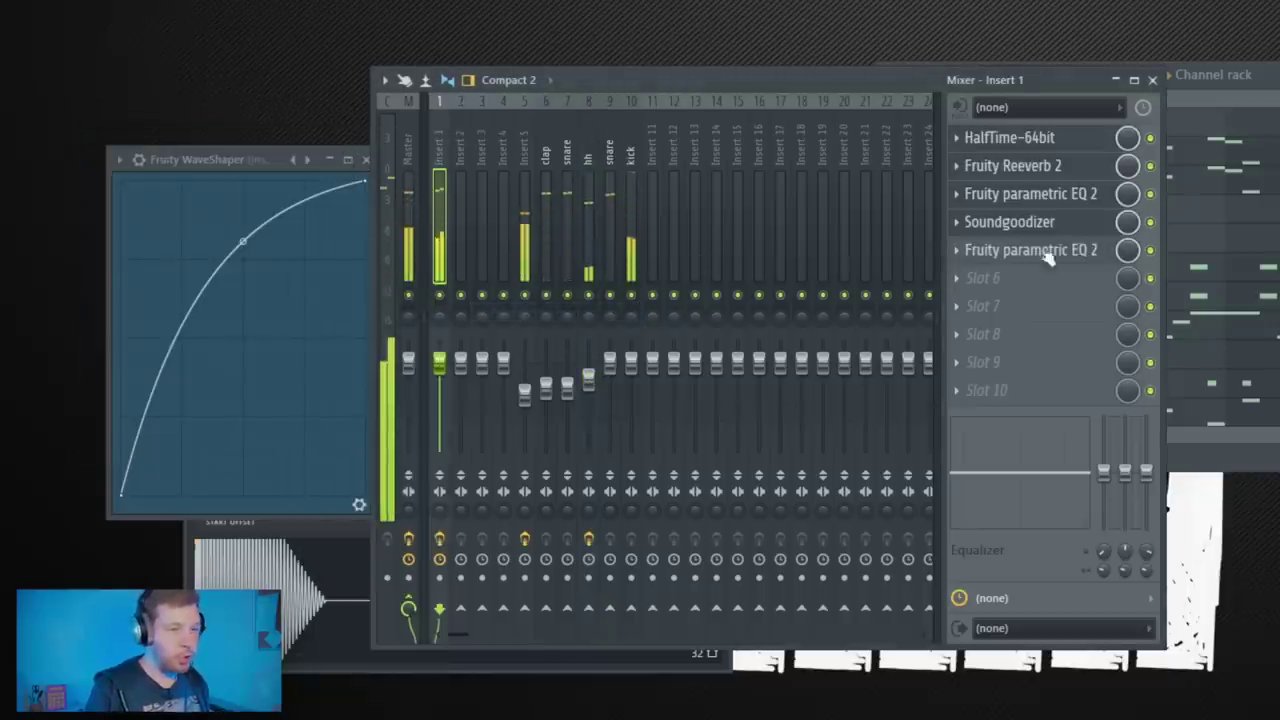
key("space")
- Draw D#5 and D#4 notes at bar 3 of the FL Keys #2 channel and lengthen both to two beats
left_click(1256, 93)
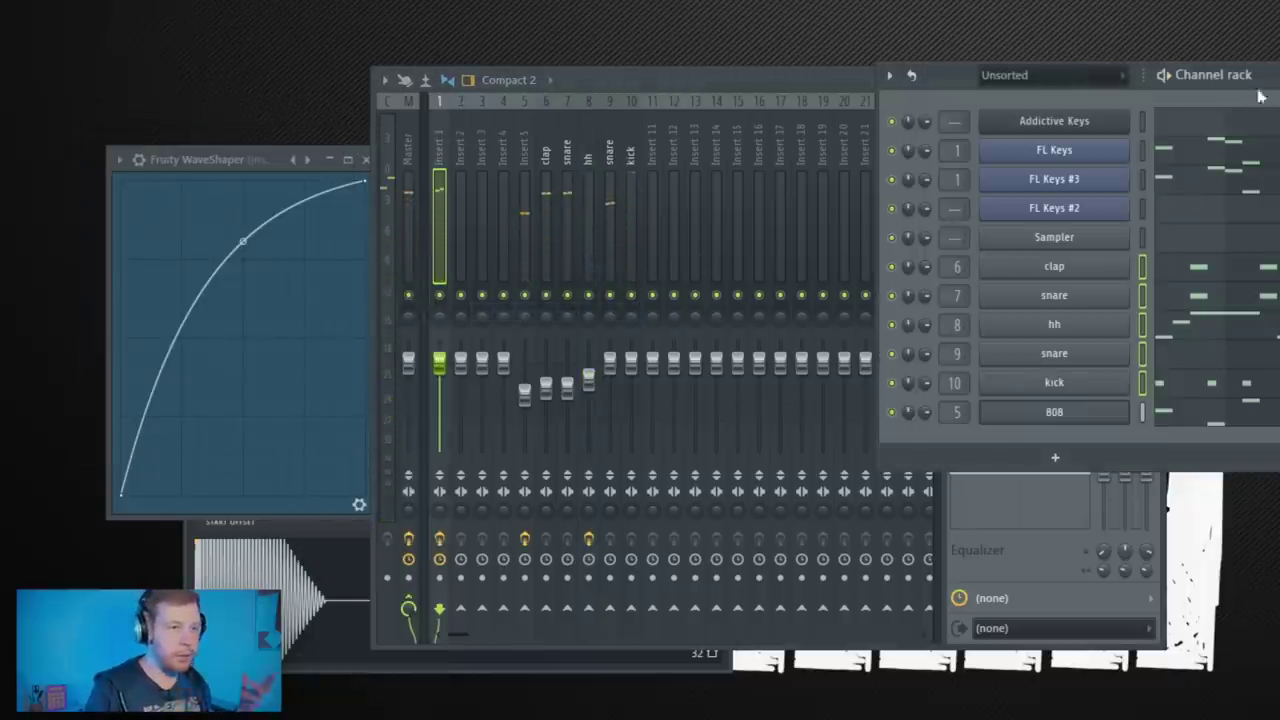
left_click(1145, 212)
left_click_drag(540, 282, 683, 327)
left_click_drag(670, 508, 684, 580)
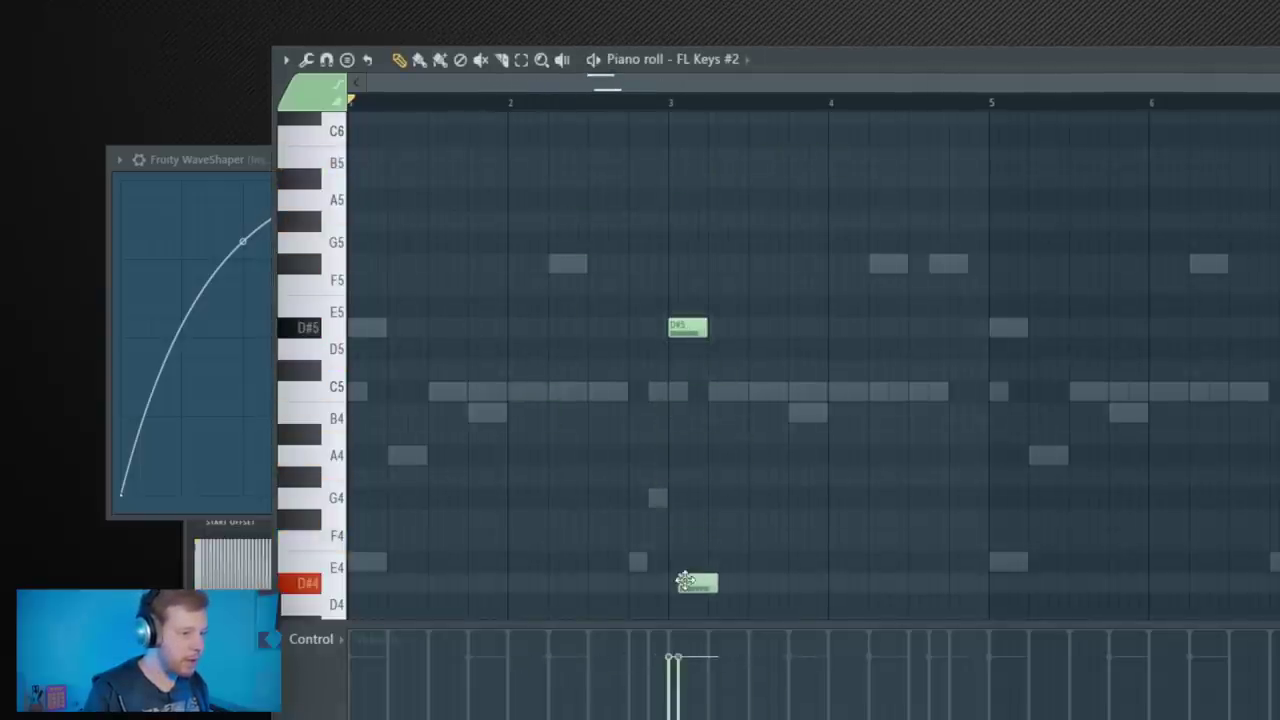
key("ctrl+a")
scroll(838, 290, "down", 3)
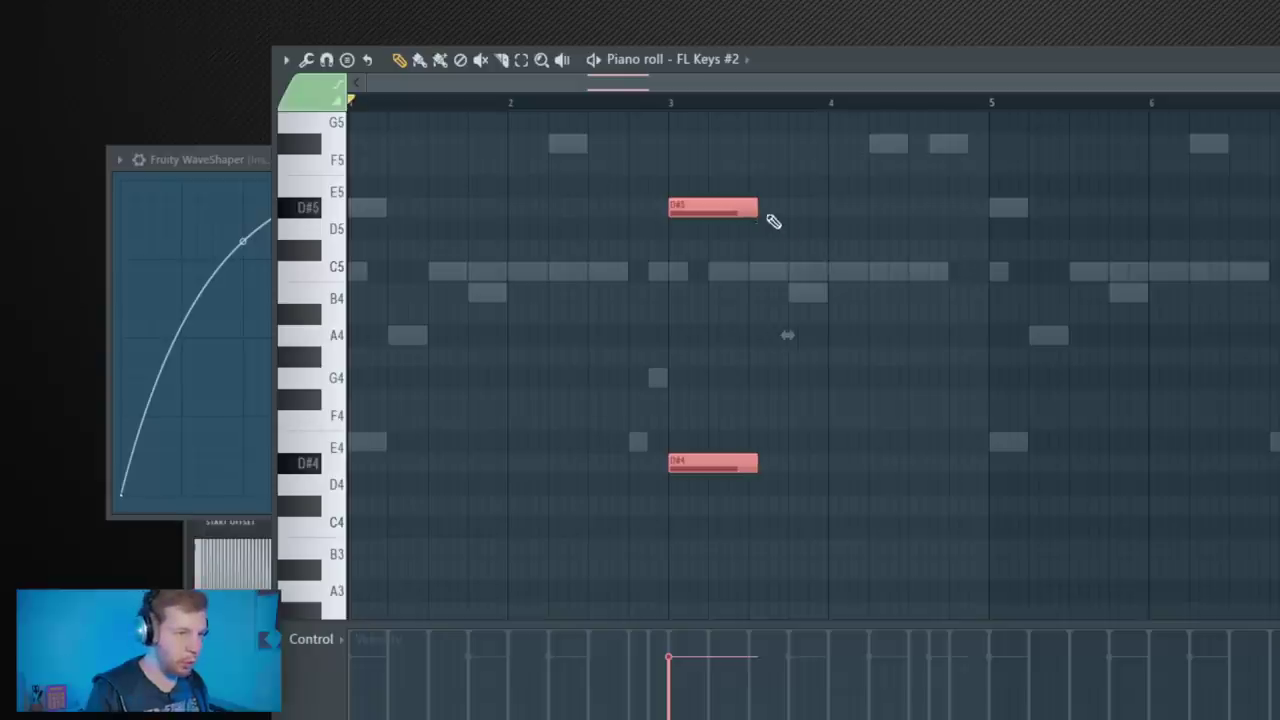
key("space")
key("space")
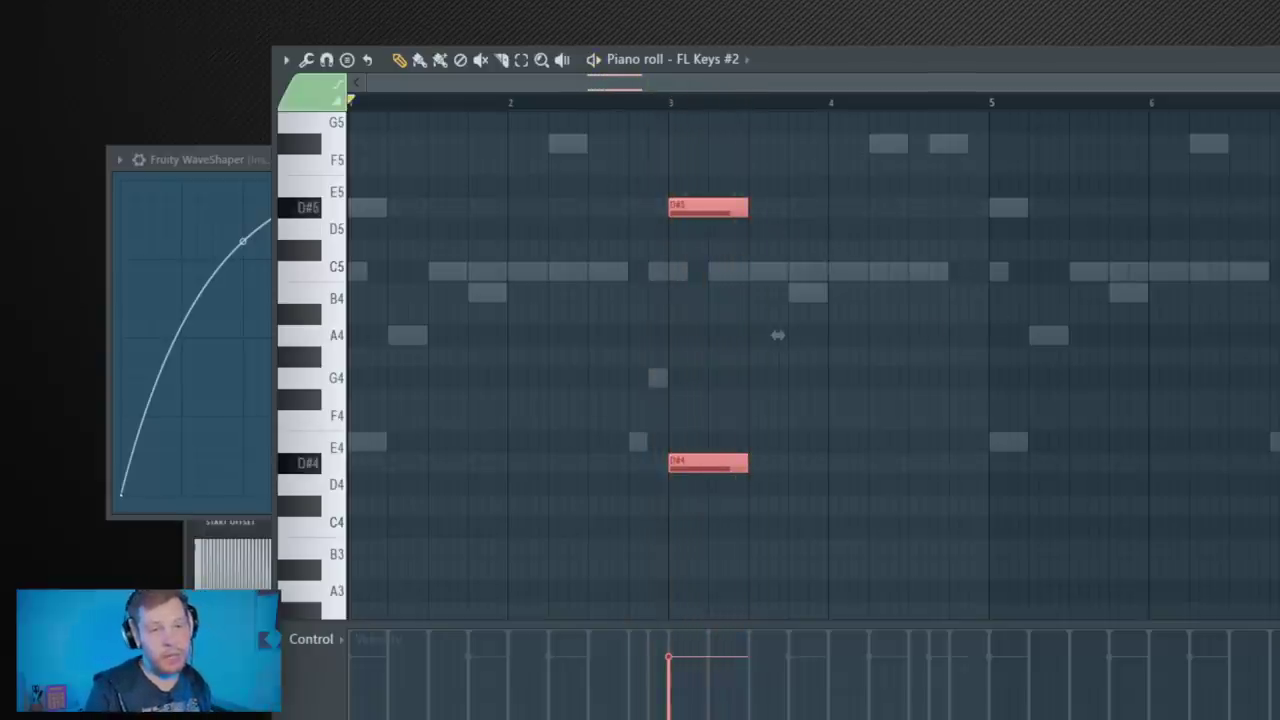
- Route FL Keys #2 to mixer track 2 and load Gross Beat into the first two effect slots of Insert 2
key("F7")
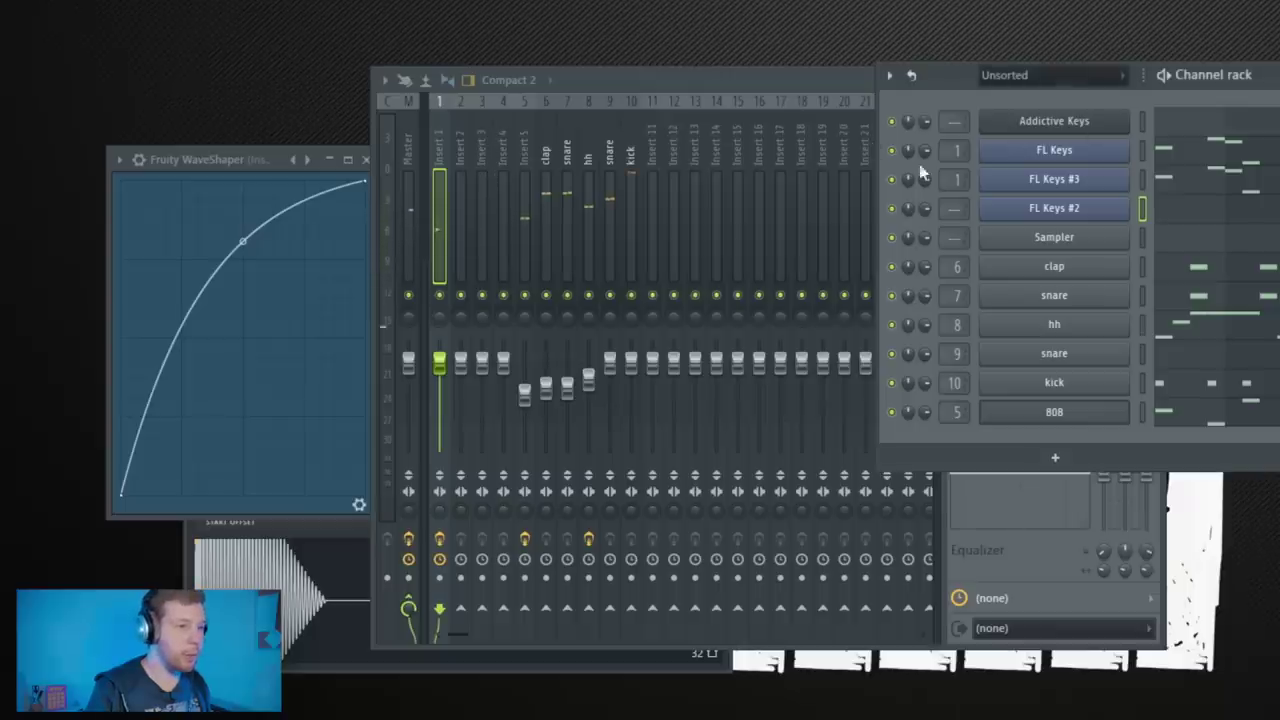
scroll(952, 207, "up", 1)
left_click(463, 151)
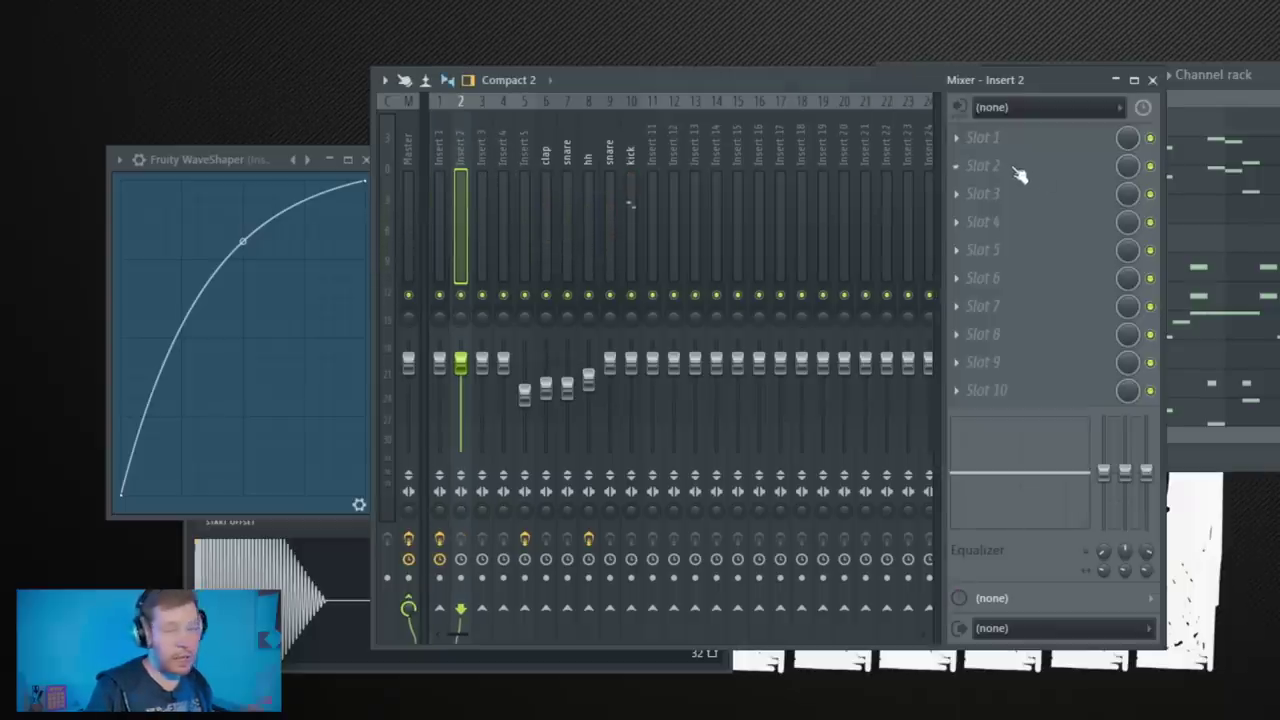
left_click(998, 158)
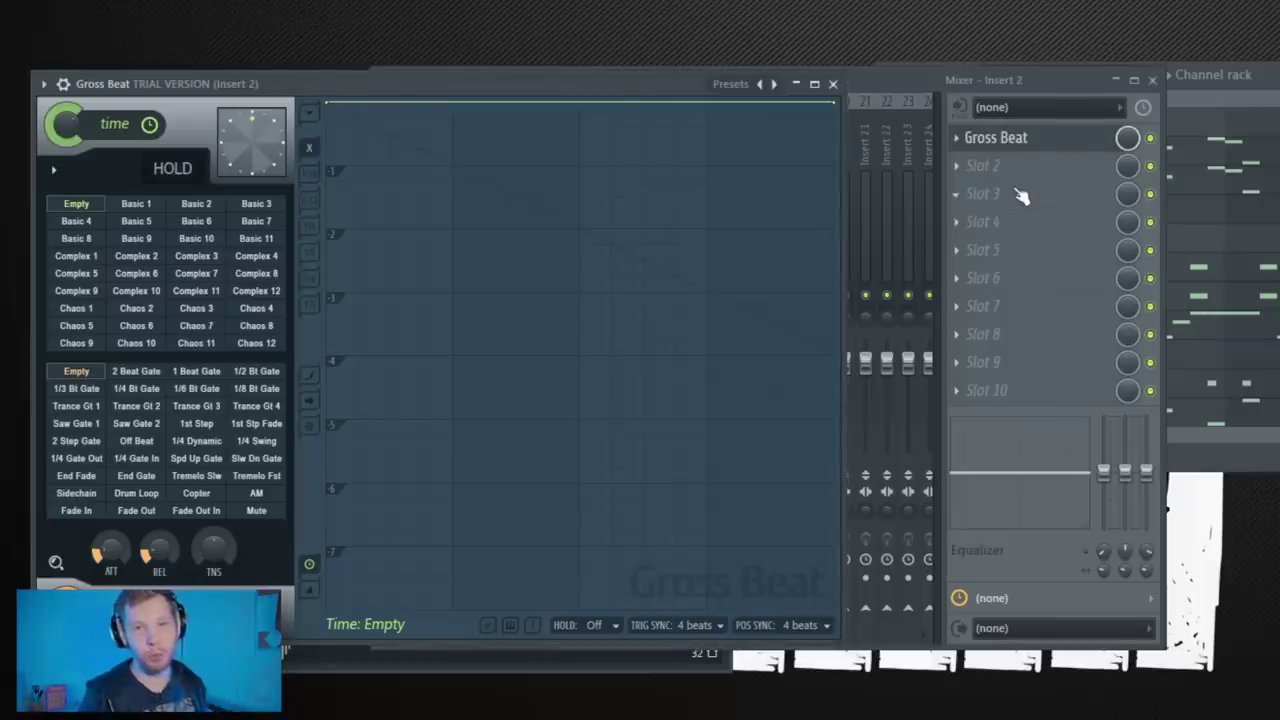
left_click(995, 166)
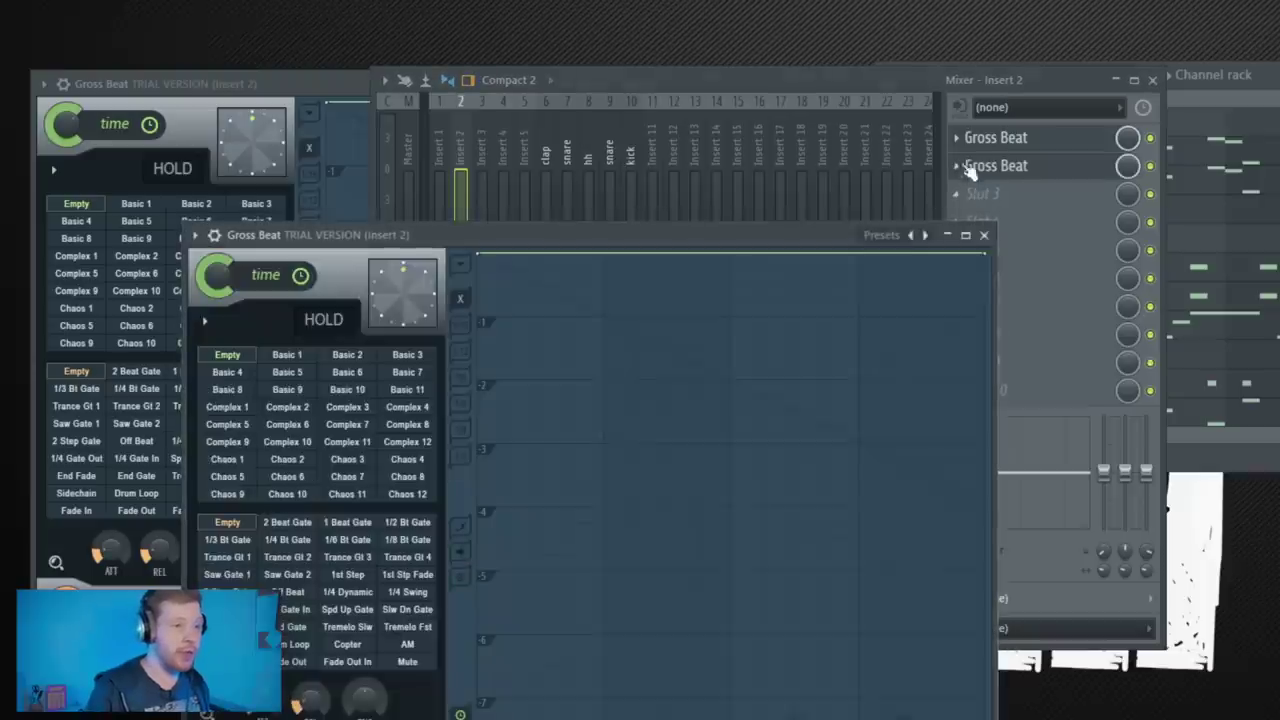
- Set the first Gross Beat to the Momentary preset with the 1/2 Speed time pattern and audition the result
left_click(352, 112)
left_click(777, 86)
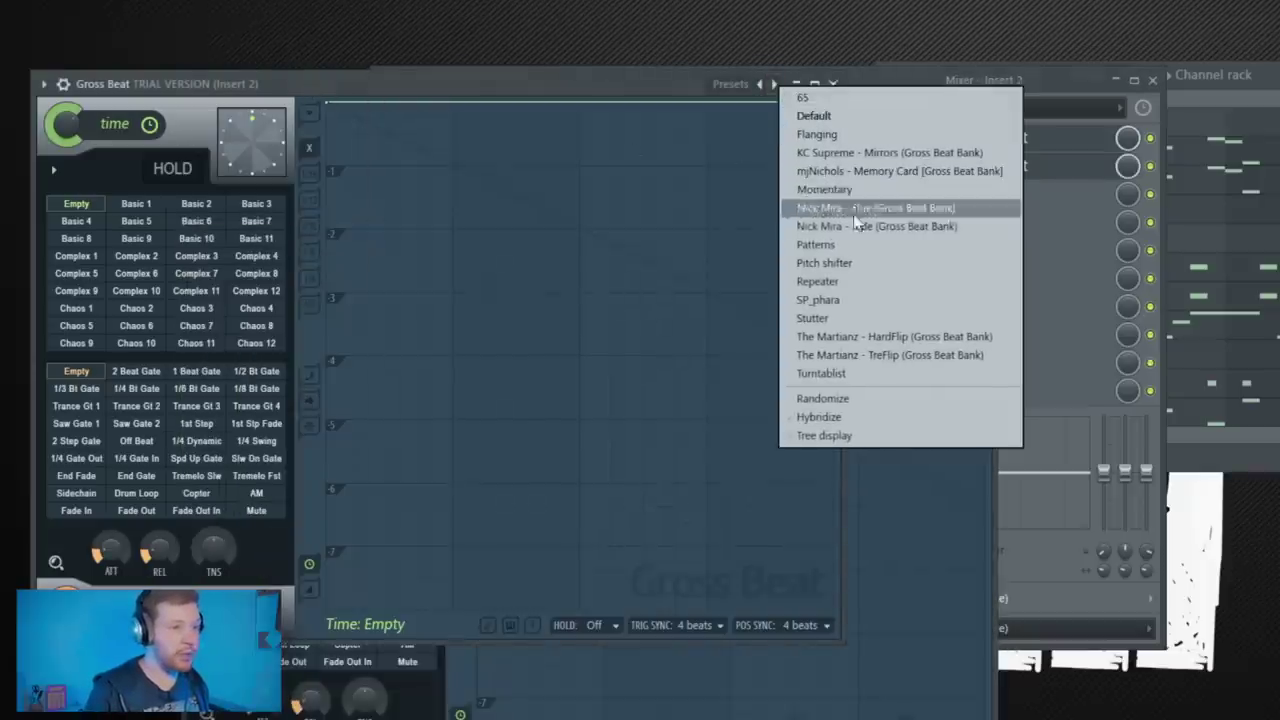
left_click(820, 189)
left_click(218, 331)
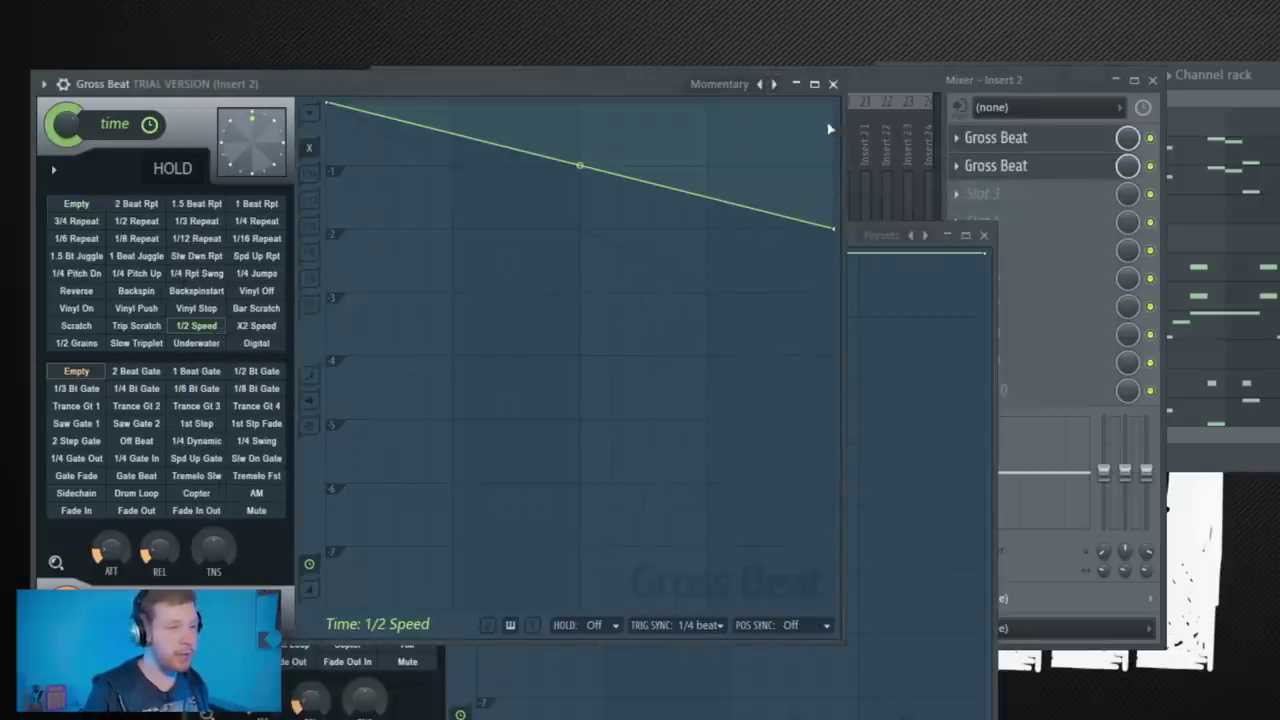
left_click(836, 87)
left_click(1184, 181)
left_click(671, 103)
key("space")
key("space")
key("Escape")
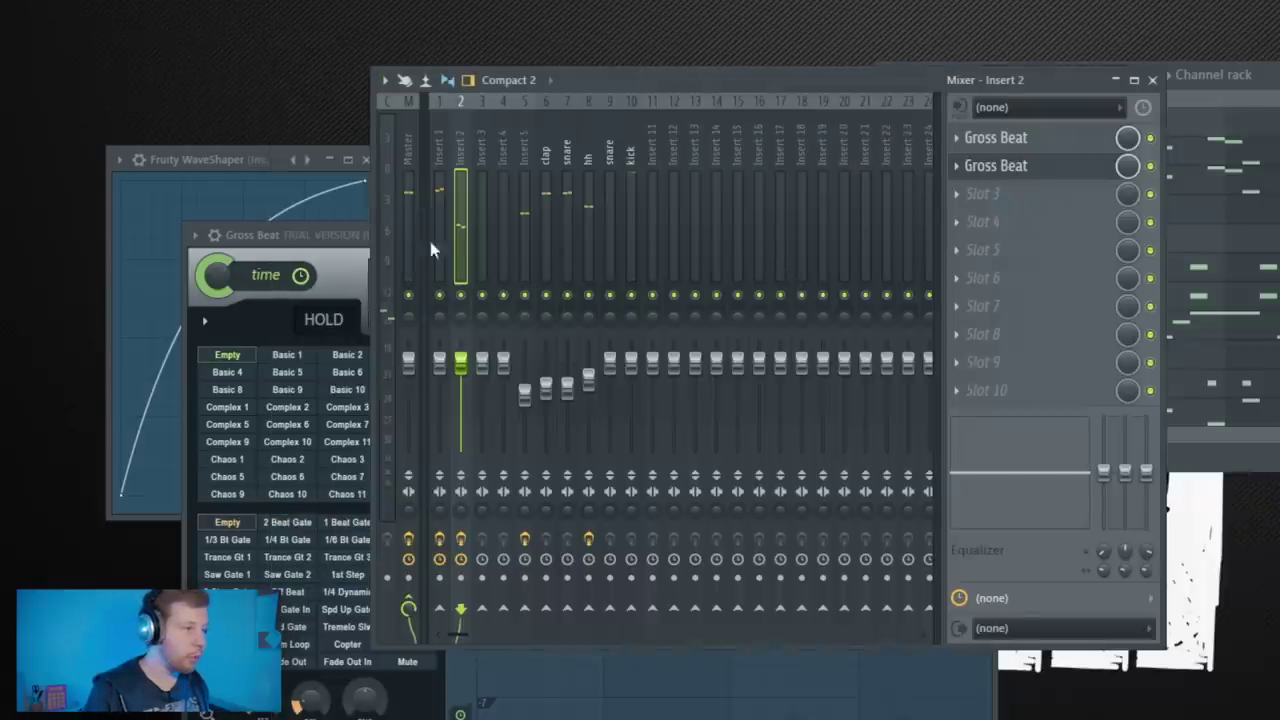
- Set the second Gross Beat to the Momentary preset with the Reverse time pattern and play the beat
left_click(363, 246)
left_click(937, 238)
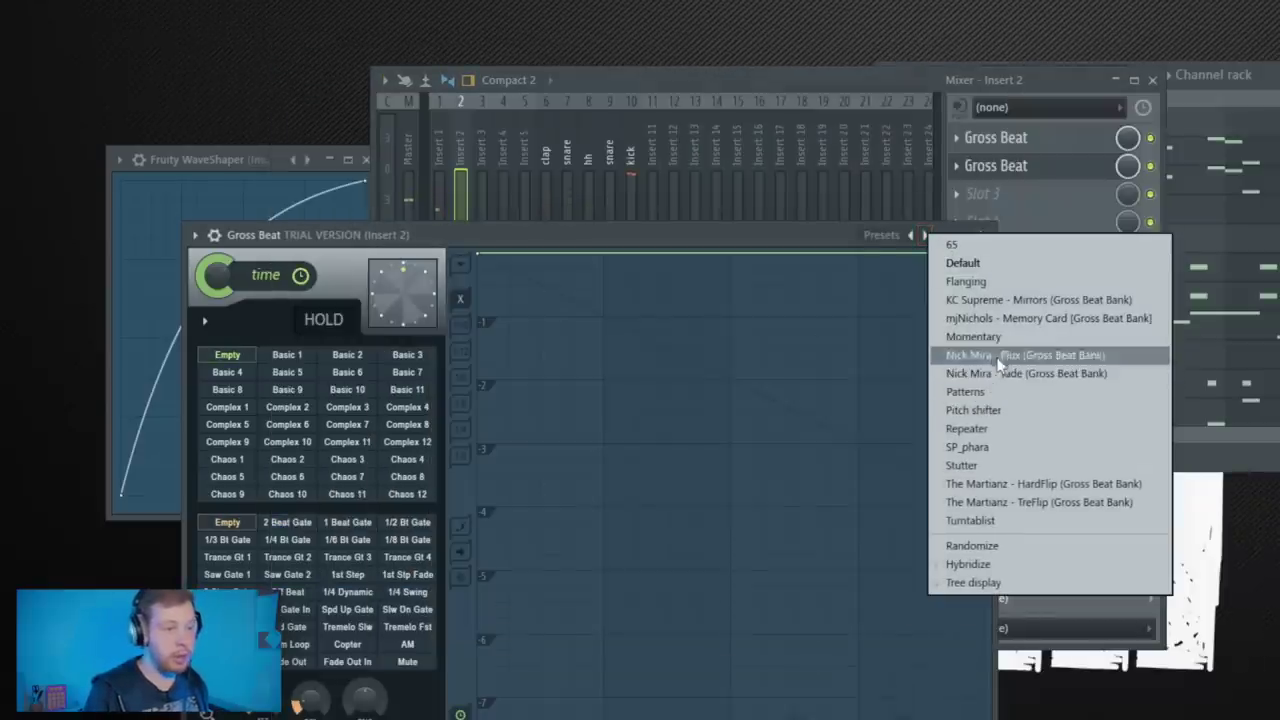
left_click(1000, 334)
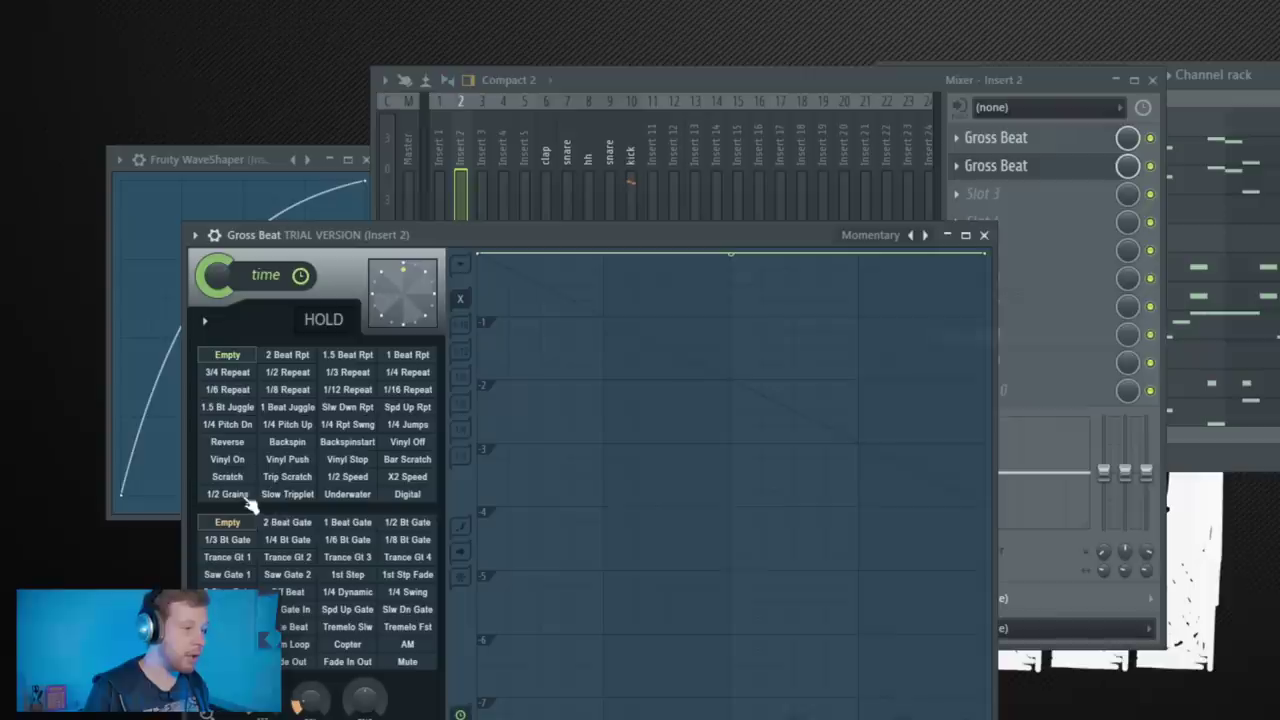
left_click(227, 441)
key("space")
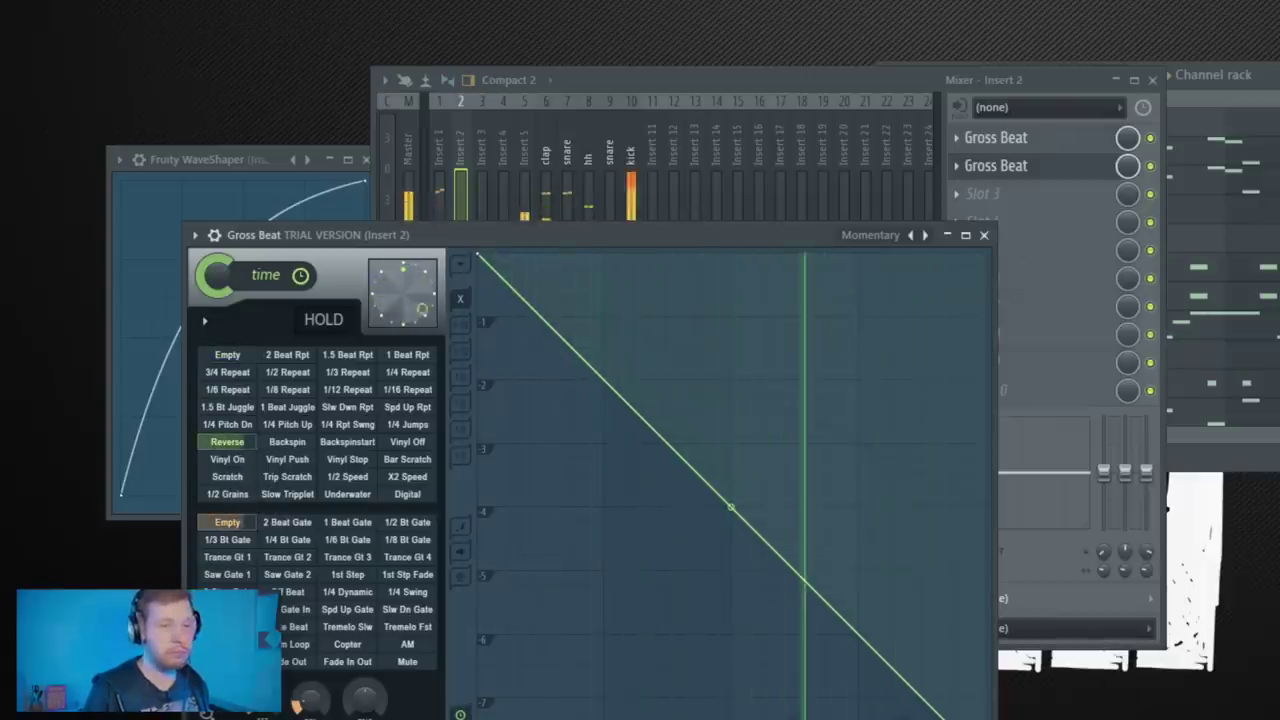
- Transpose the two FL Keys #2 notes up two octaves to D#6 and D#7, auditioning the change
key("F7")
key("space")
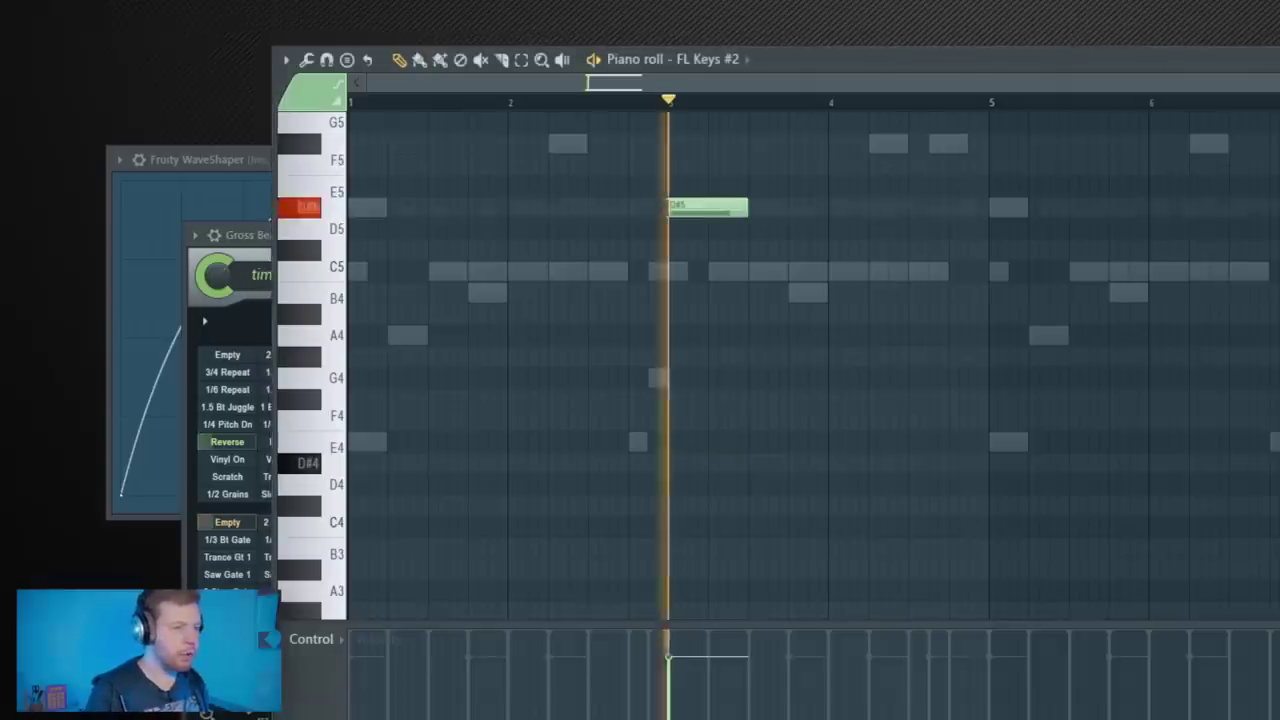
key("ctrl+Up")
key("space")
key("space")
key("ctrl+Up")
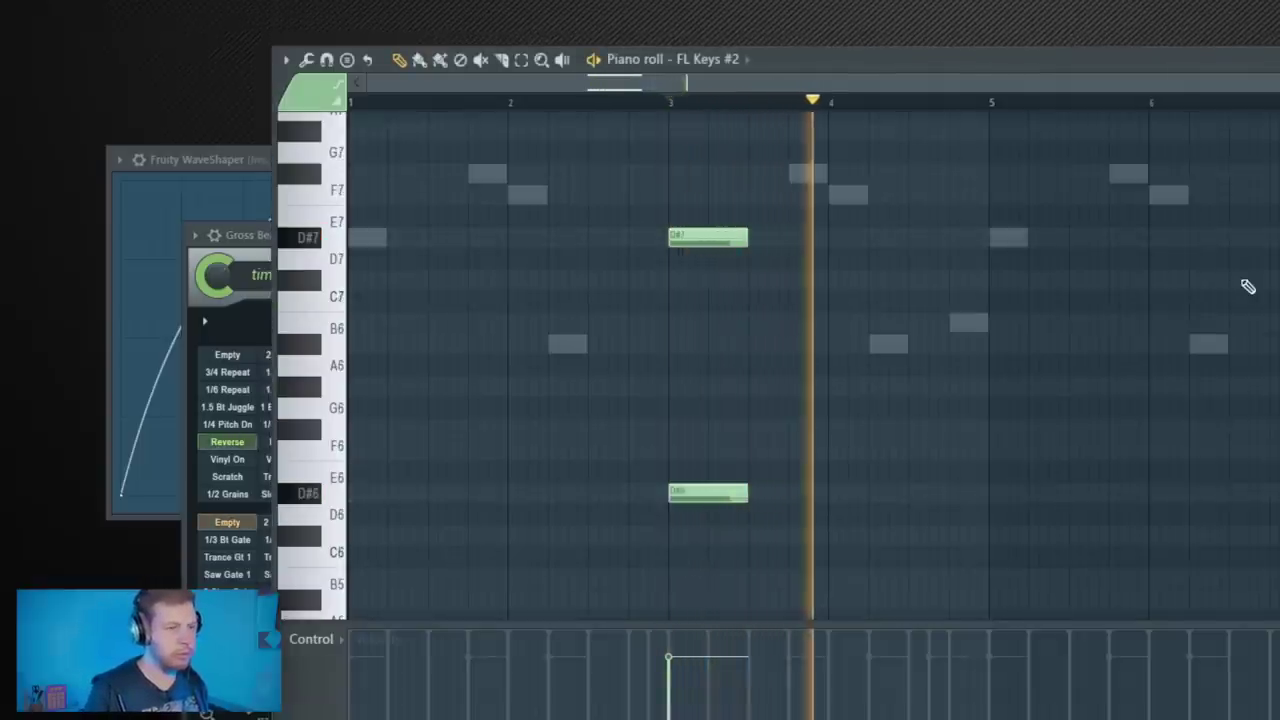
key("space")
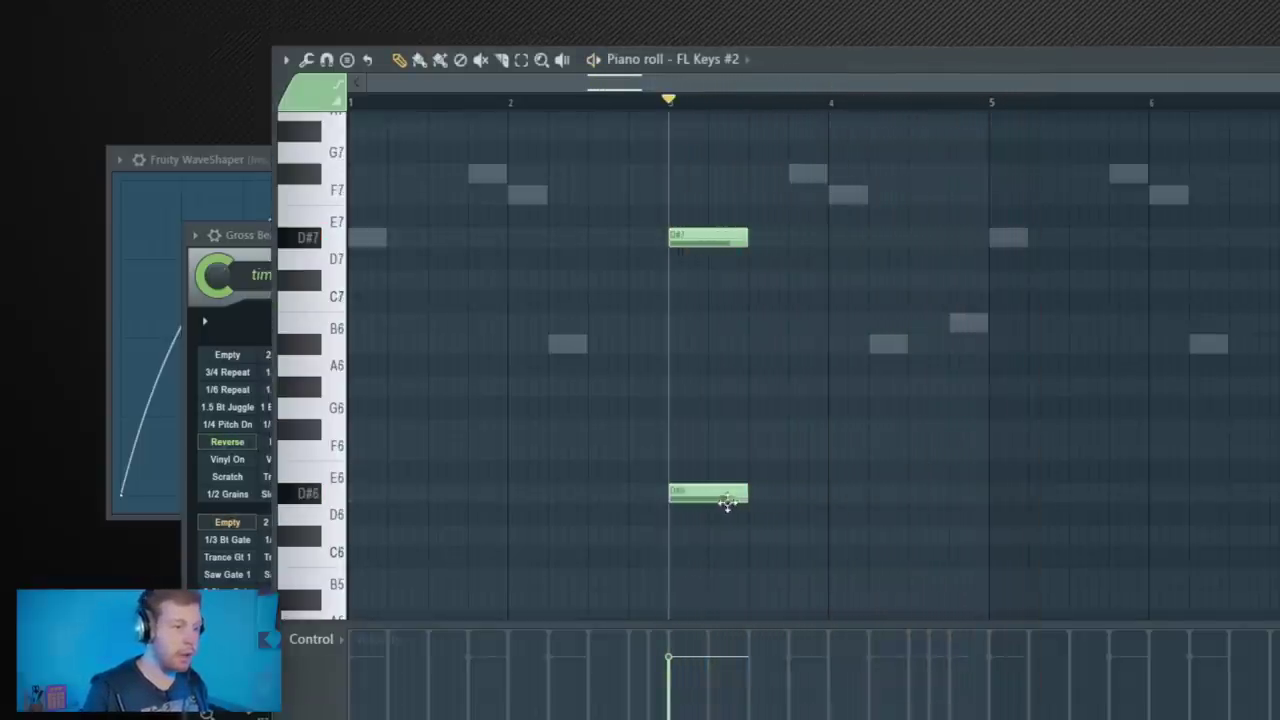
- Copy the two FL Keys #2 notes from bar 3 to bar 7 and audition the pattern
key("ctrl+a")
left_click_drag(713, 237, 1279, 237)
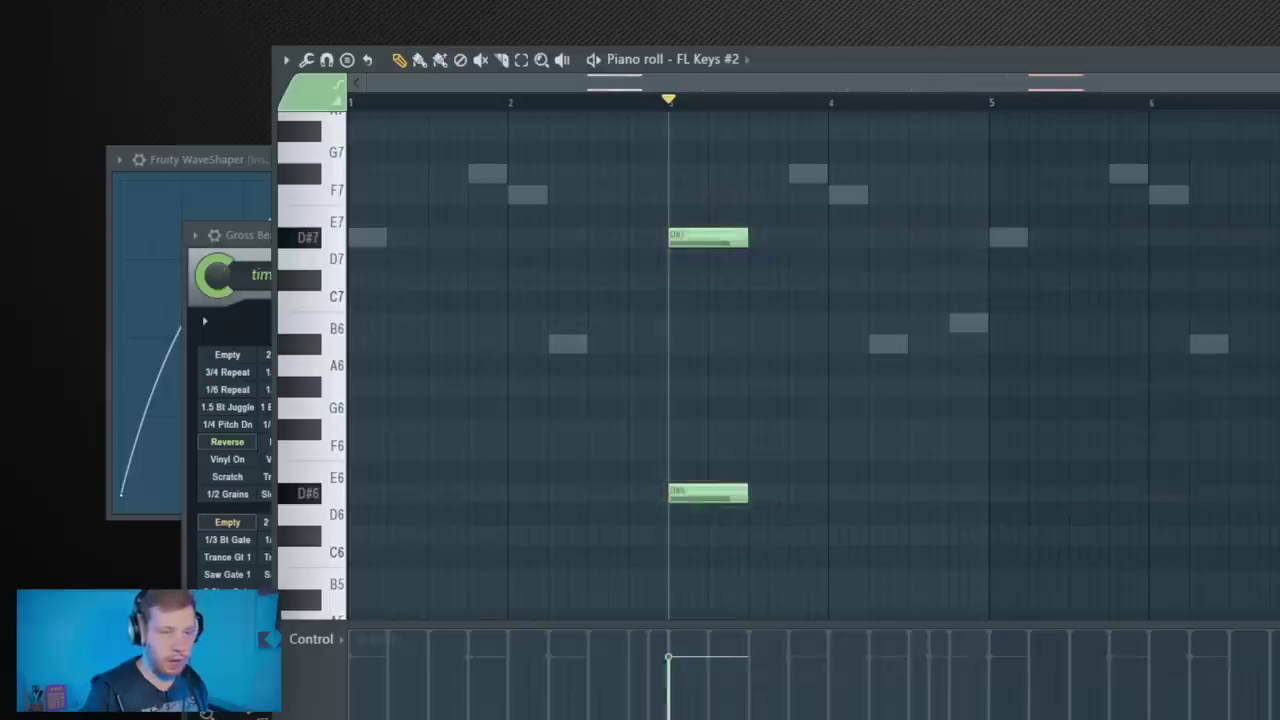
scroll(1211, 384, "down", 3)
key("space")
key("F7")
key("space")
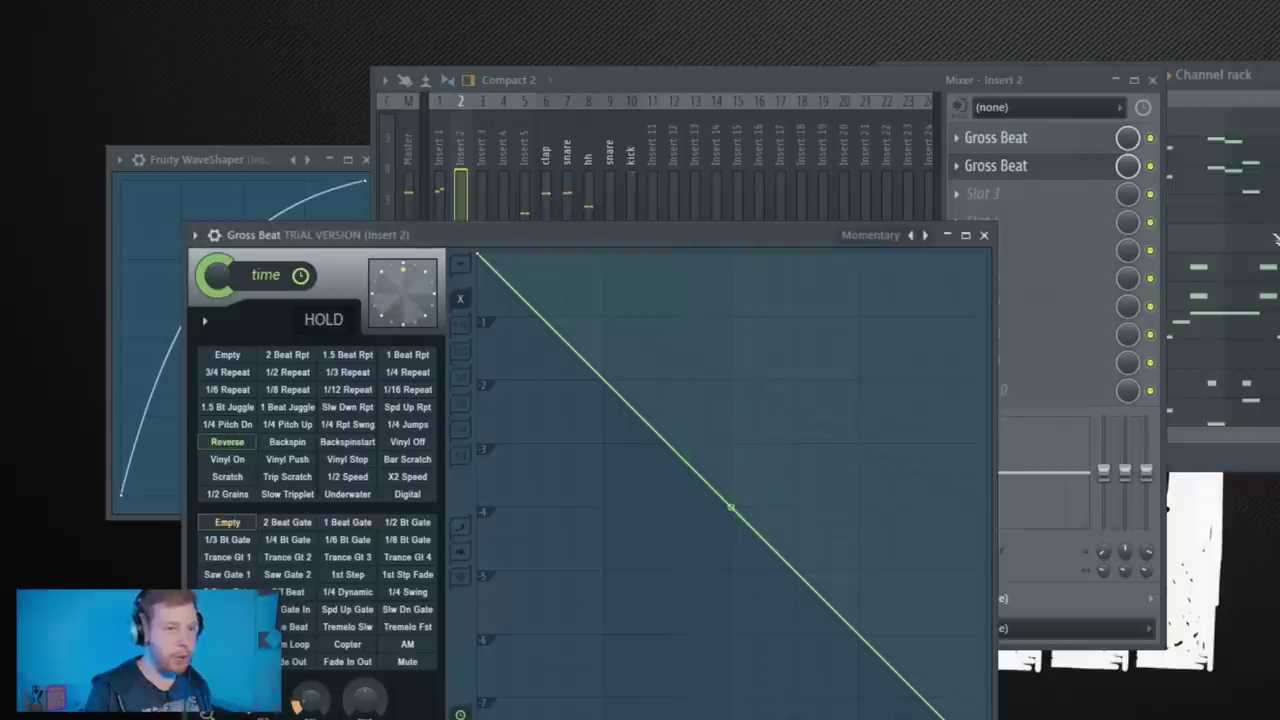
- Load Fruity Parametric EQ 2 into slot 3 of Insert 2 with the 40Hz + 18kHz cut preset and raise its low-cut frequency
left_click(985, 196)
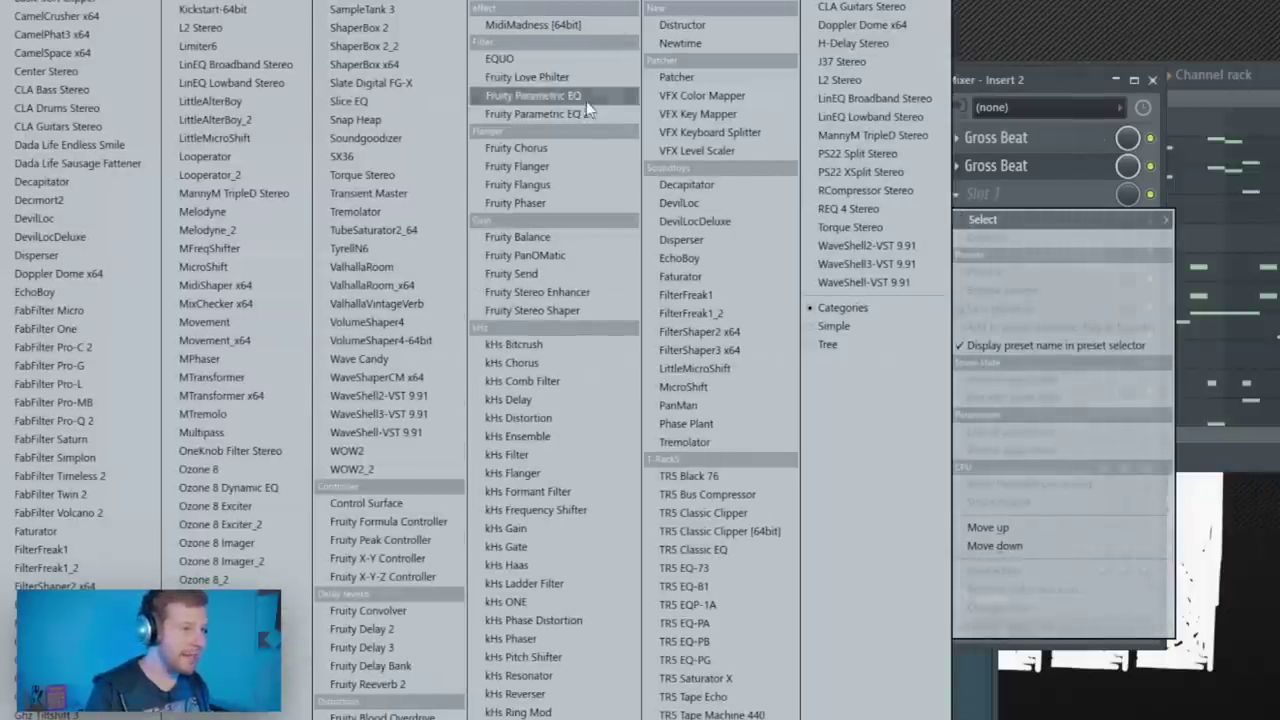
left_click(560, 113)
left_click(1117, 168)
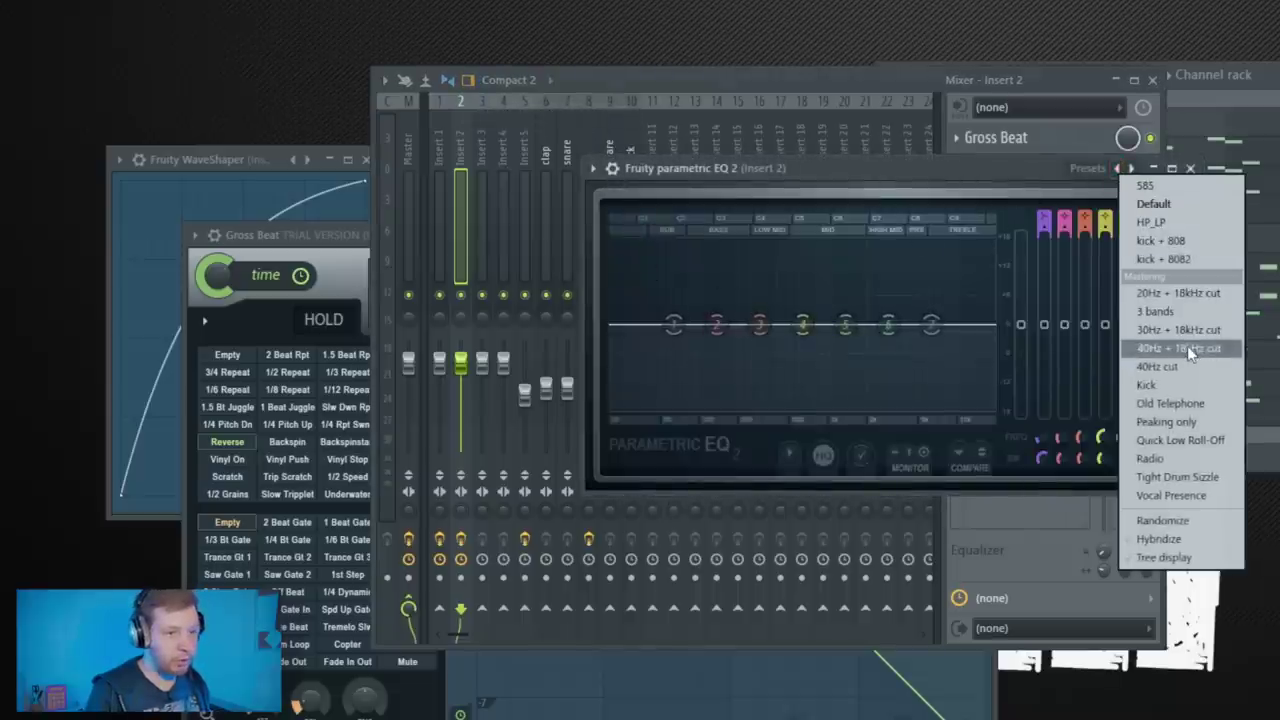
left_click(1187, 346)
left_click_drag(1045, 436, 1045, 386)
left_click(1189, 168)
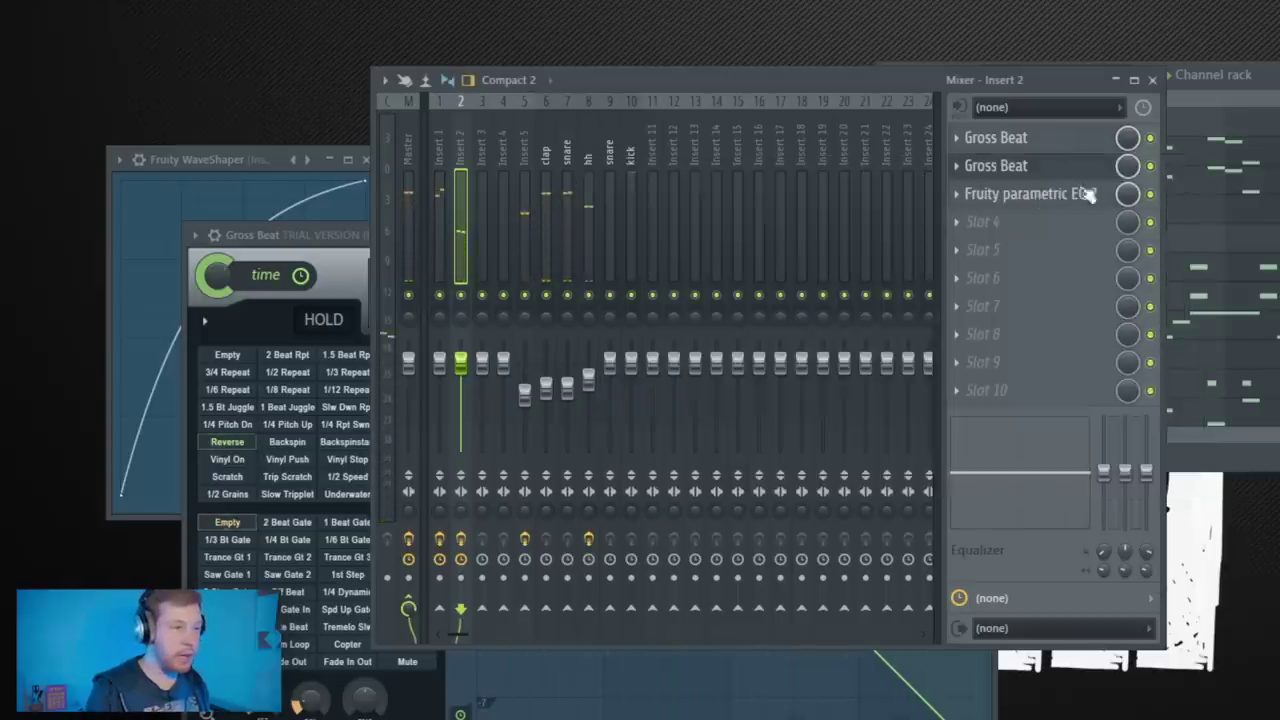
- Load Fruity Reeverb 2 into slot 4 of Insert 2 with the Large Hall preset and lower its wet level
left_click(968, 227)
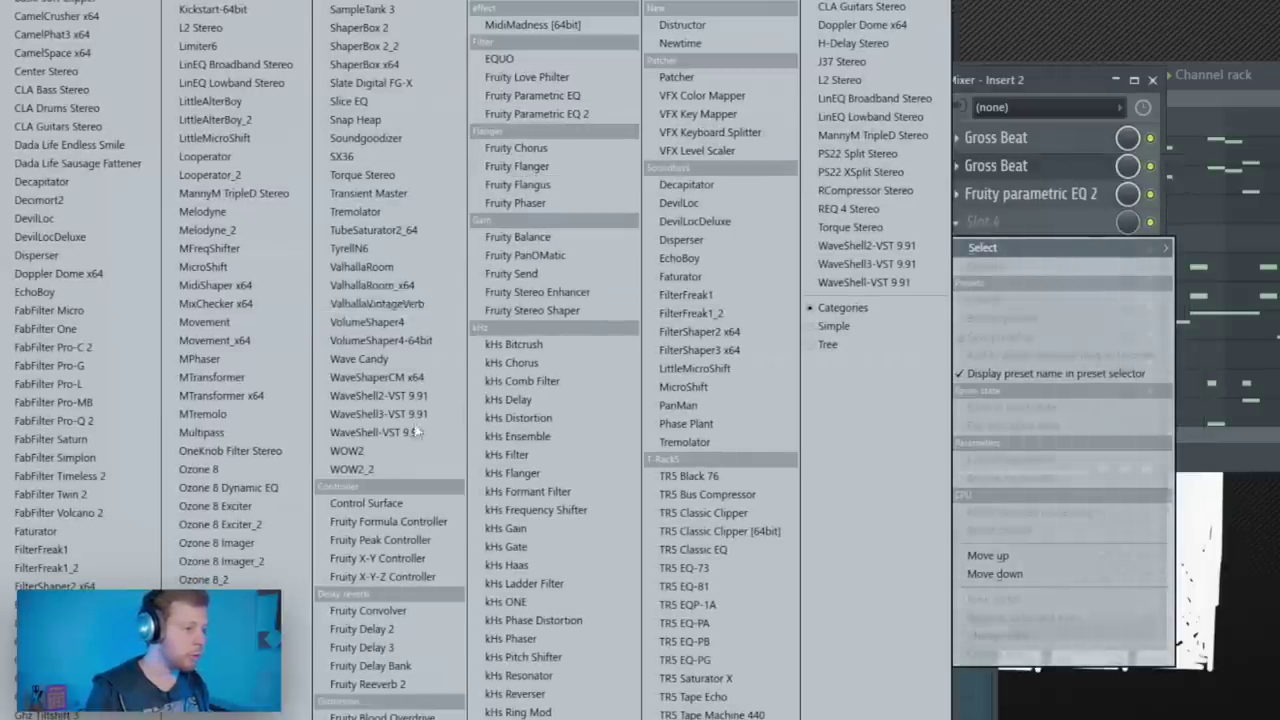
left_click(367, 684)
left_click(560, 184)
left_click(645, 243)
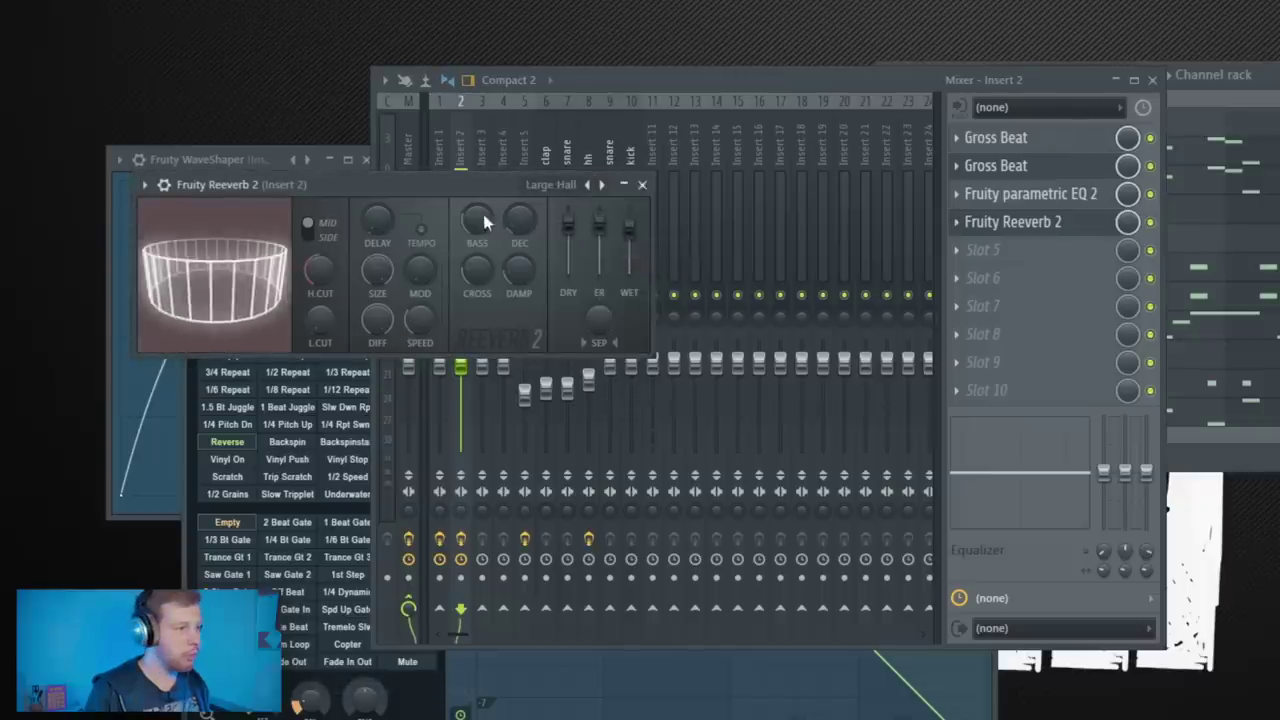
left_click_drag(629, 230, 638, 252)
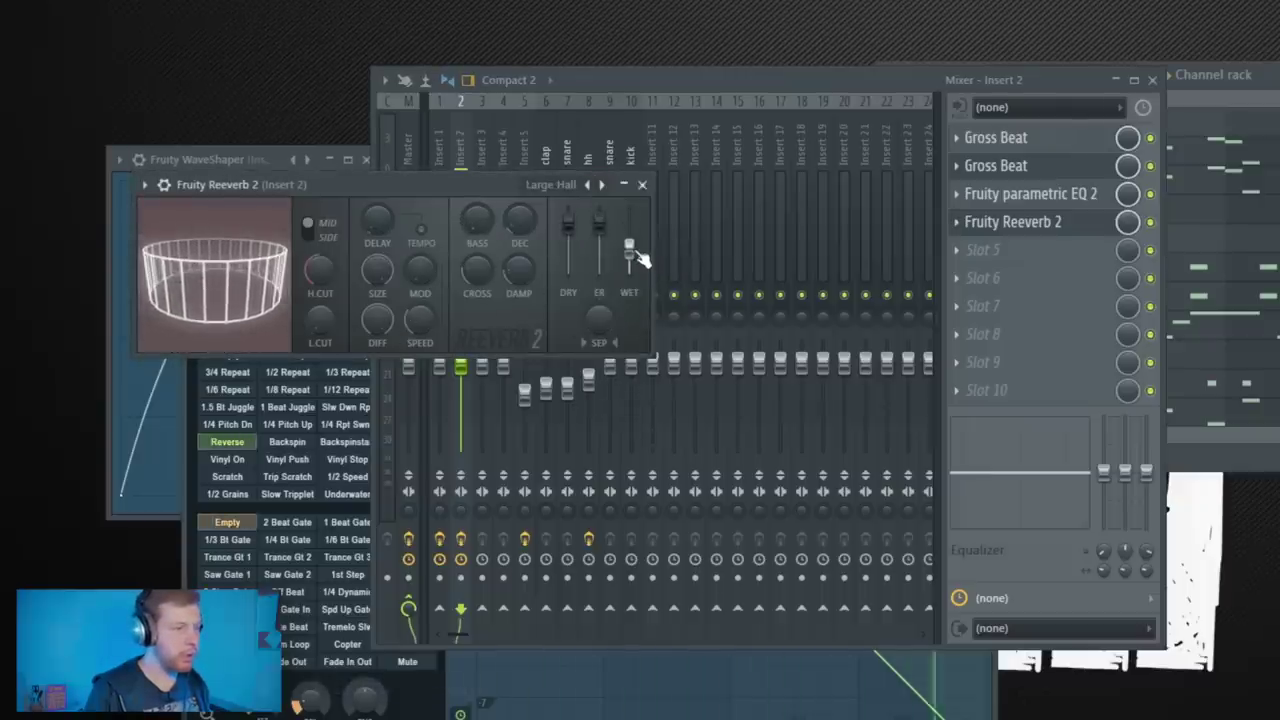
left_click(643, 187)
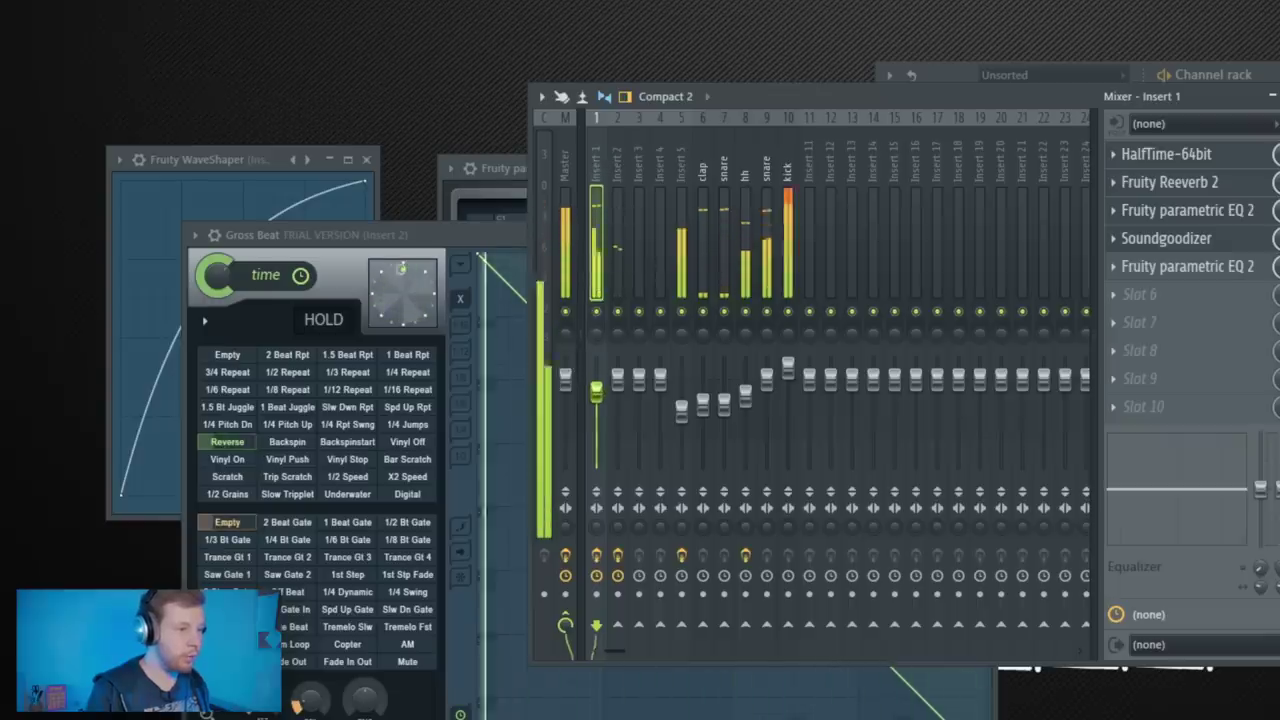
- Raise the midpoint of Insert 5's WaveShaper curve further and raise the Insert 5 fader slightly
left_click(681, 250)
left_click(1166, 157)
left_click(1166, 157)
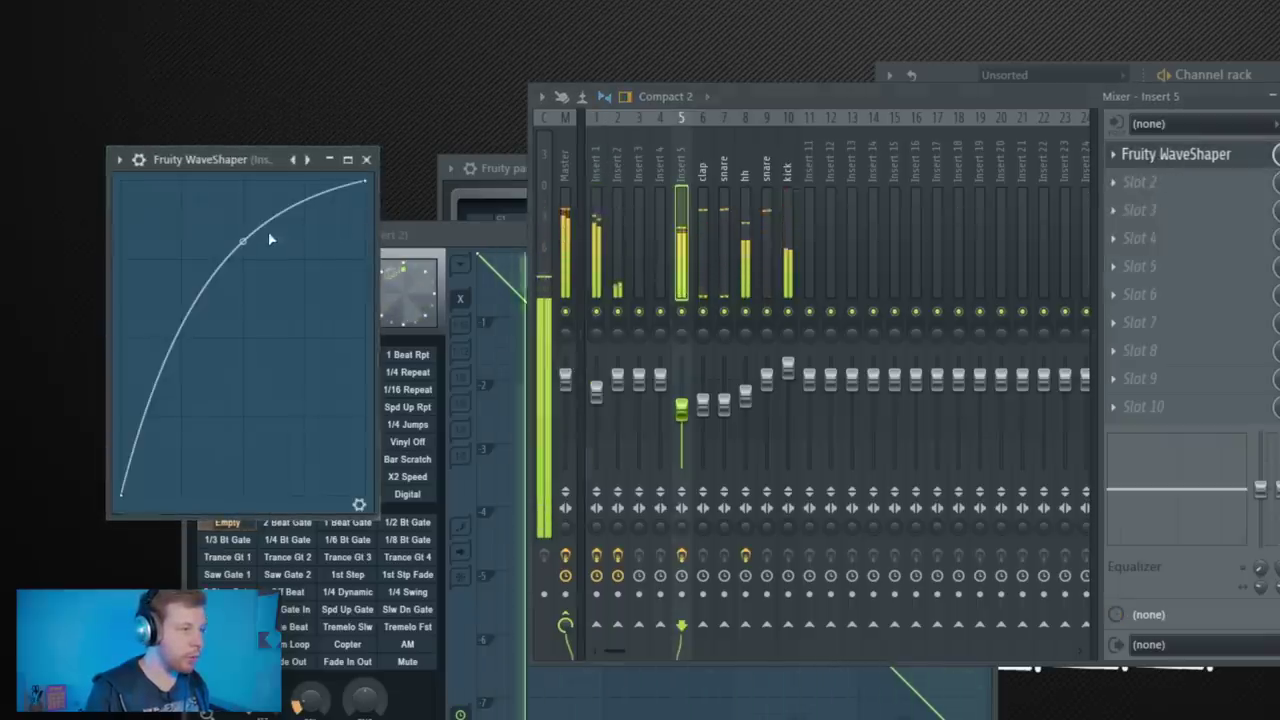
left_click_drag(242, 241, 243, 214)
left_click_drag(687, 425, 689, 410)
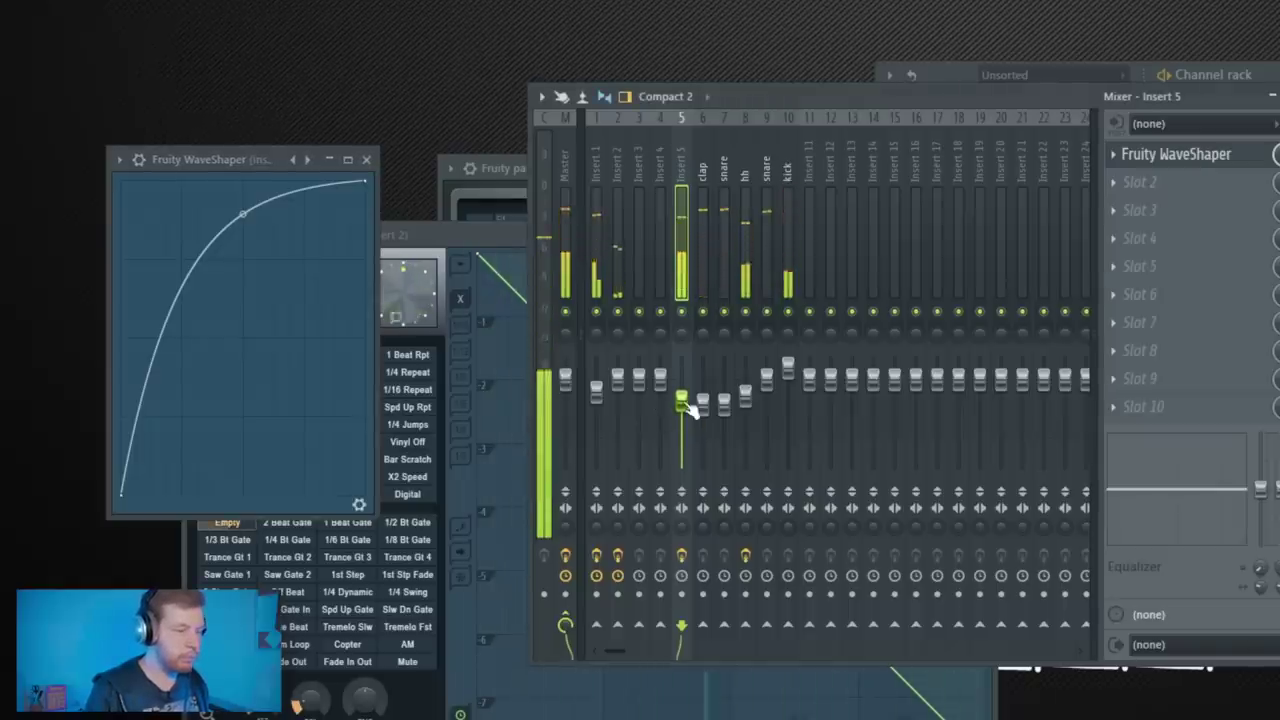
left_click_drag(690, 408, 689, 412)
- Pull the Insert 1 fader far down and check the 808's piano roll notes and sampler settings during playback
left_click_drag(598, 393, 601, 465)
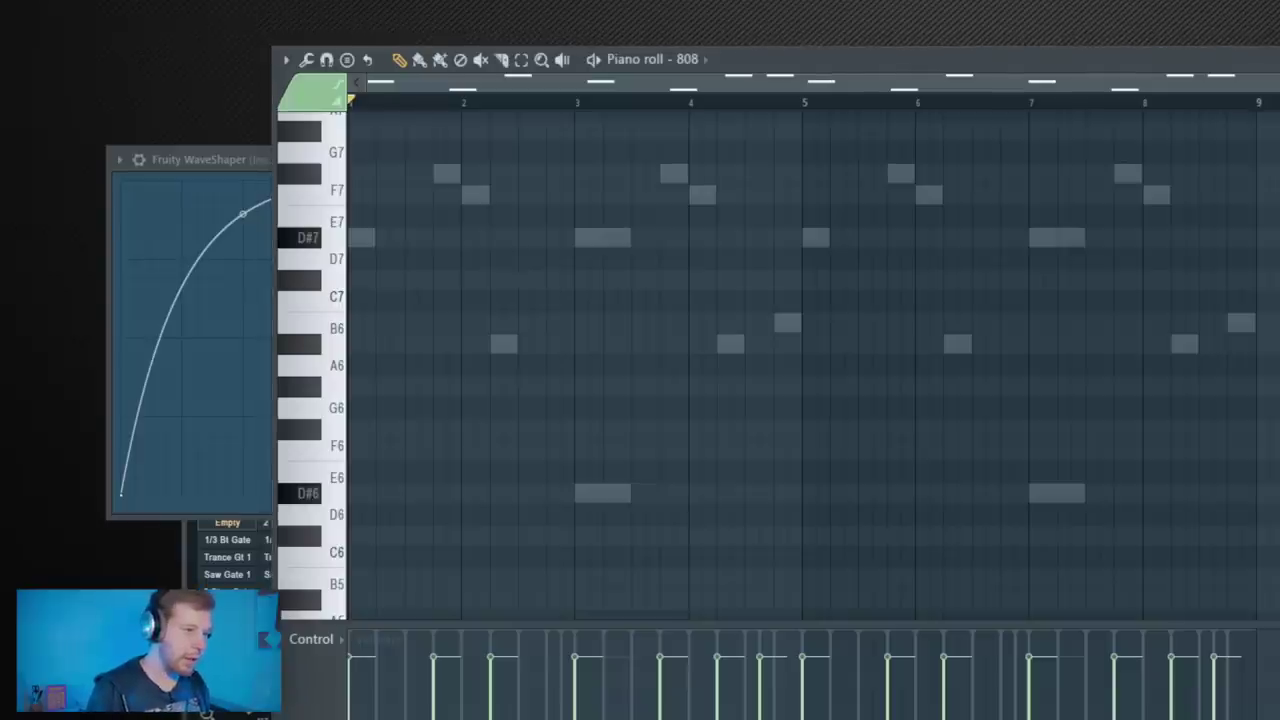
scroll(812, 366, "down", 5)
scroll(812, 366, "up", 2)
scroll(812, 366, "up", 2)
key("space")
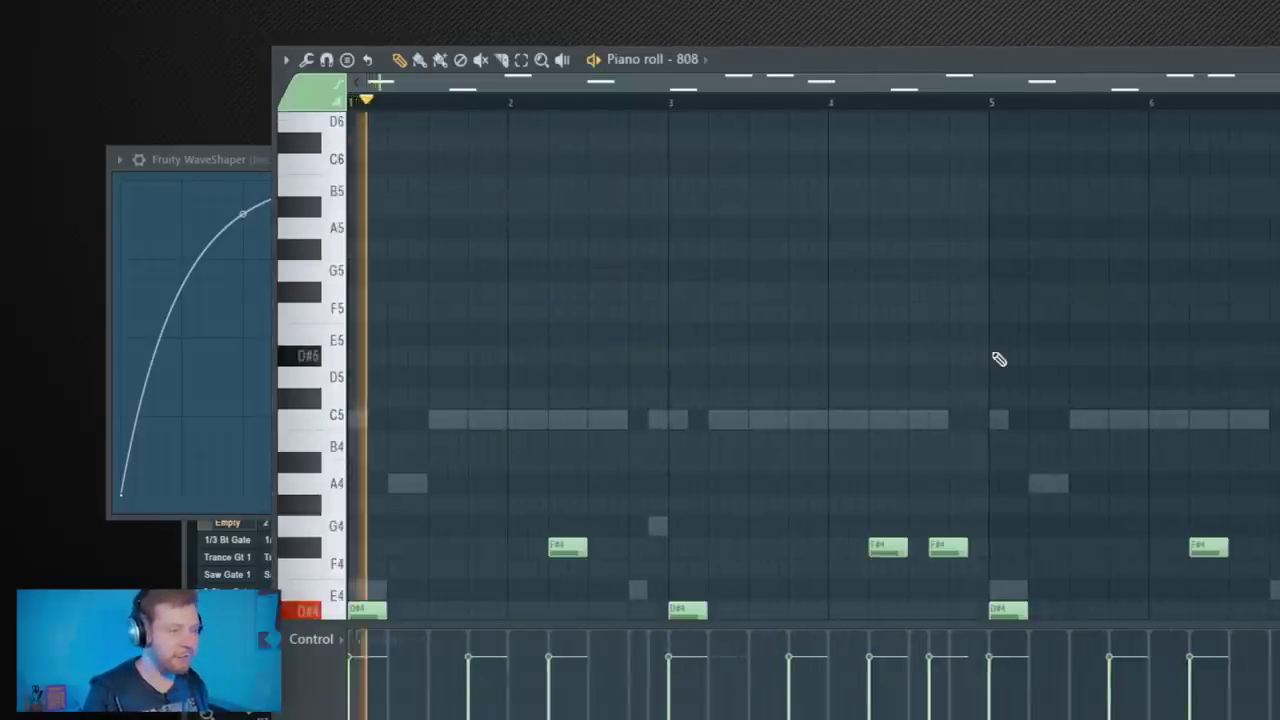
key("Escape")
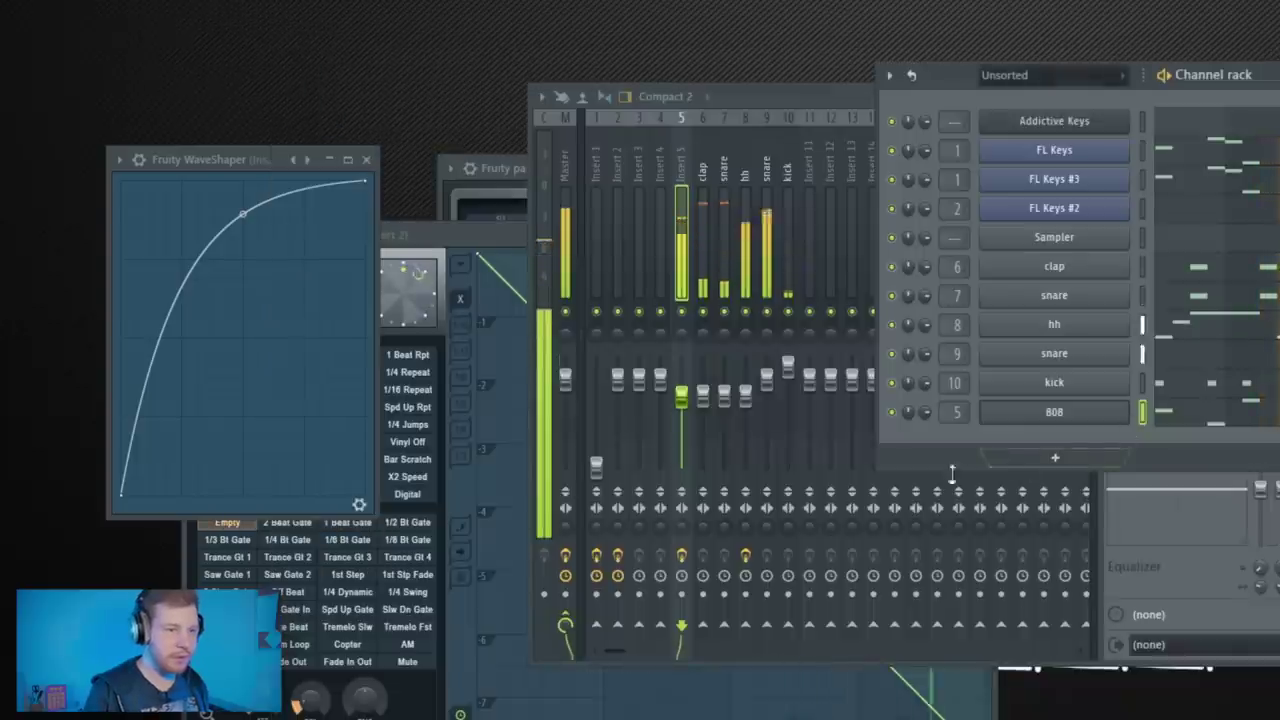
left_click(1066, 417)
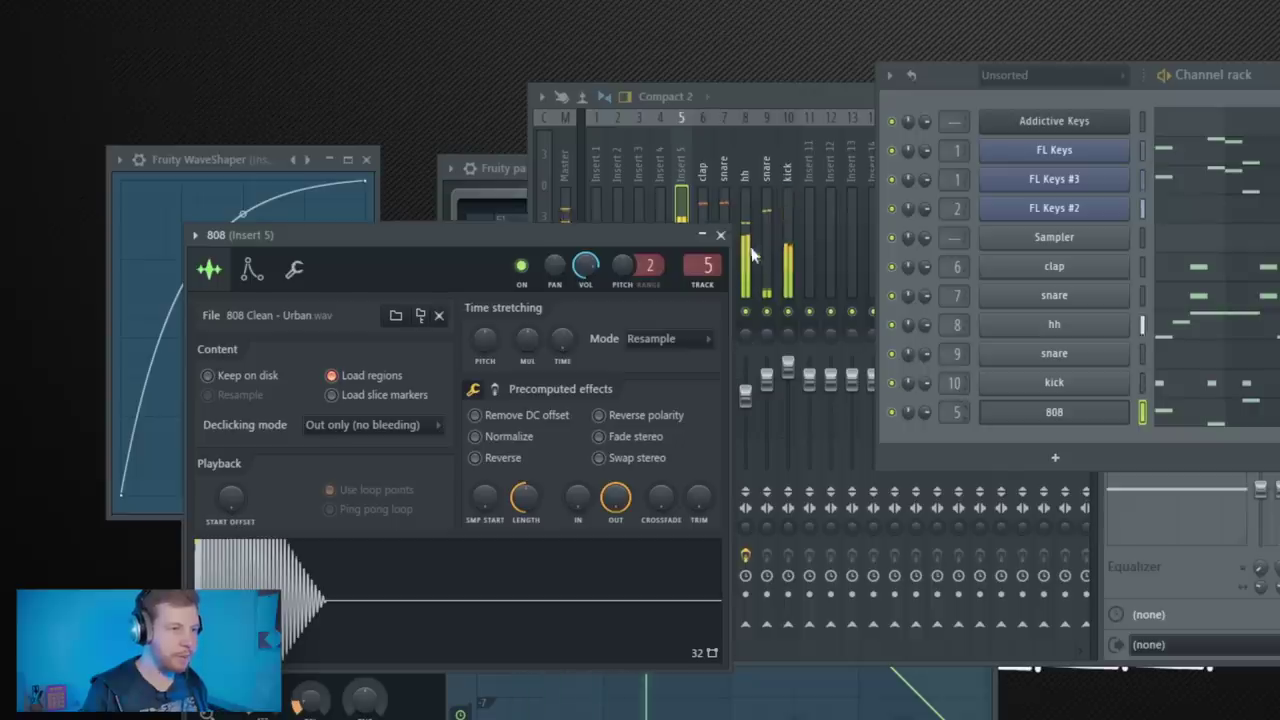
left_click(722, 236)
- Raise the low-cut frequency of the Parametric EQ 2 in slot 5 of Insert 1 slightly
left_click(597, 175)
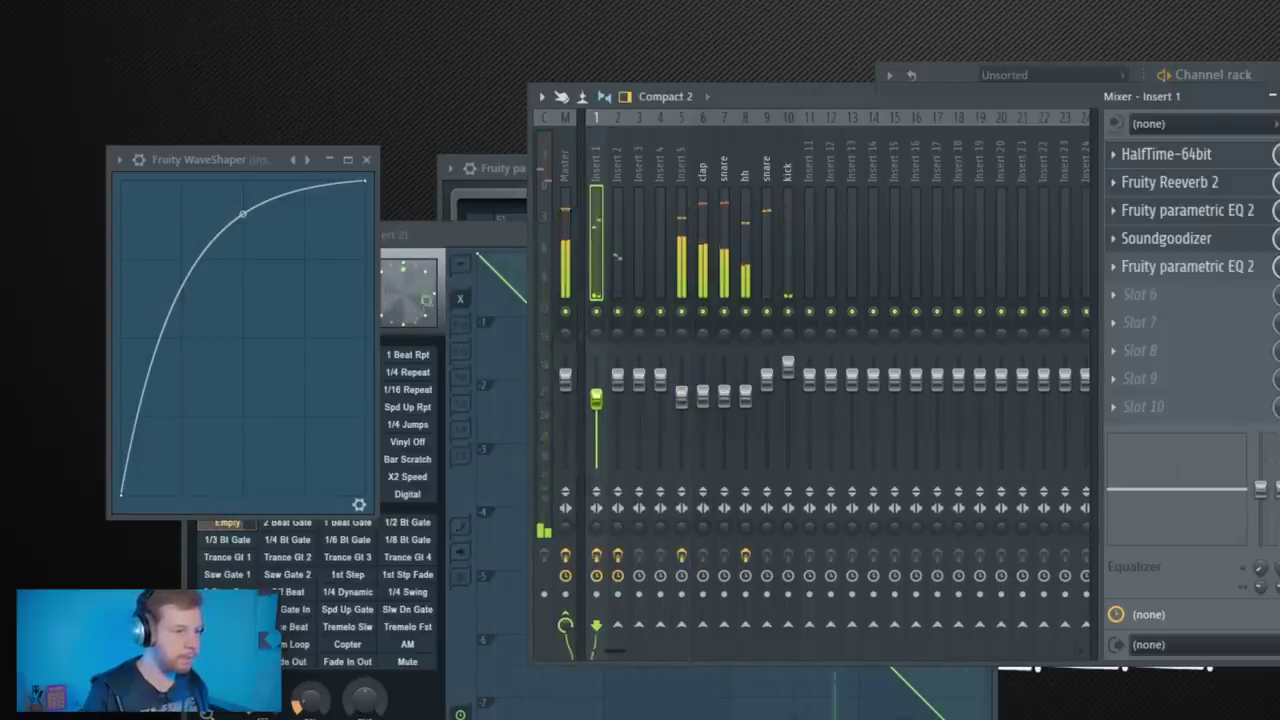
left_click(1178, 268)
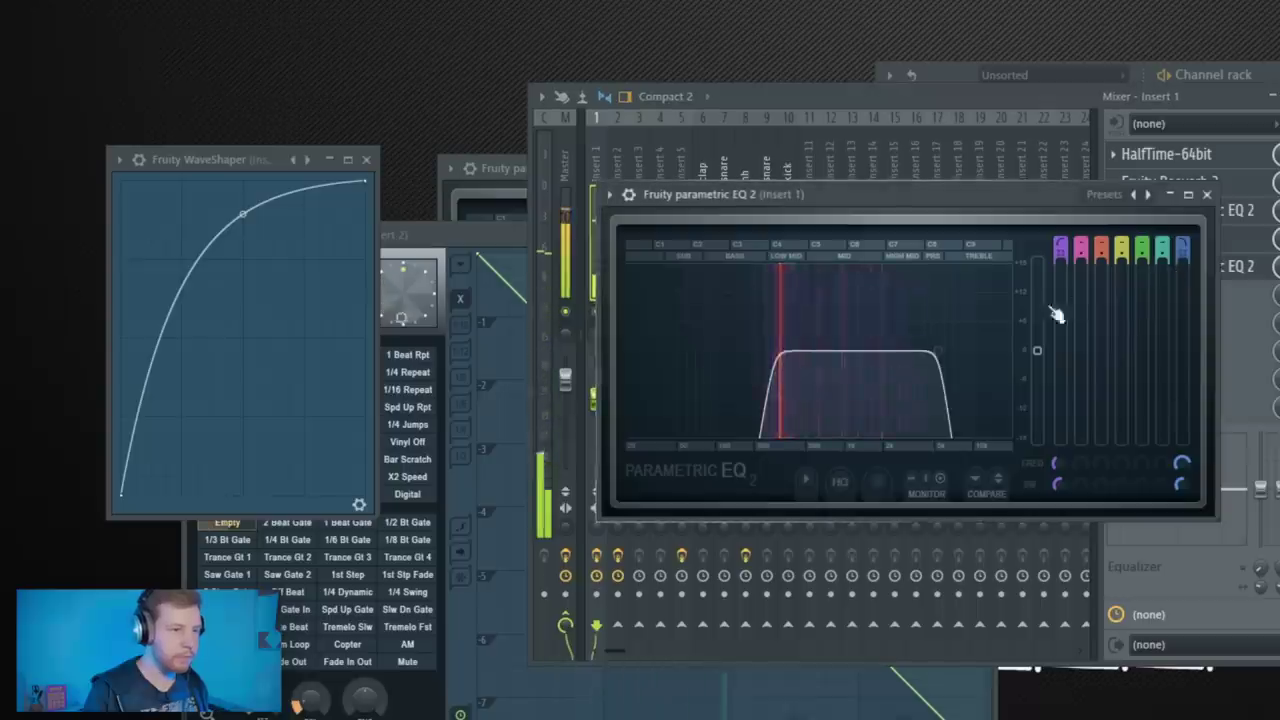
left_click_drag(1061, 463, 1061, 450)
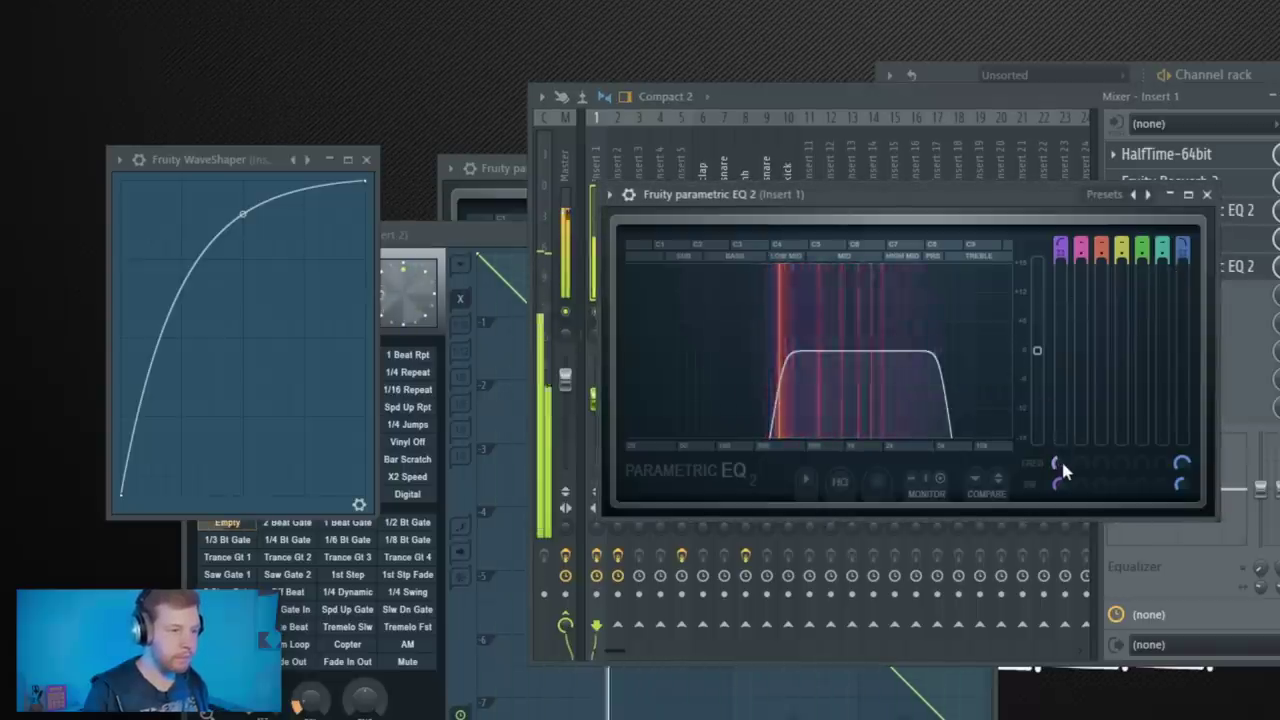
- Close the Parametric EQ 2, select Insert 5 and play the beat with the channel rack shown
left_click(1207, 194)
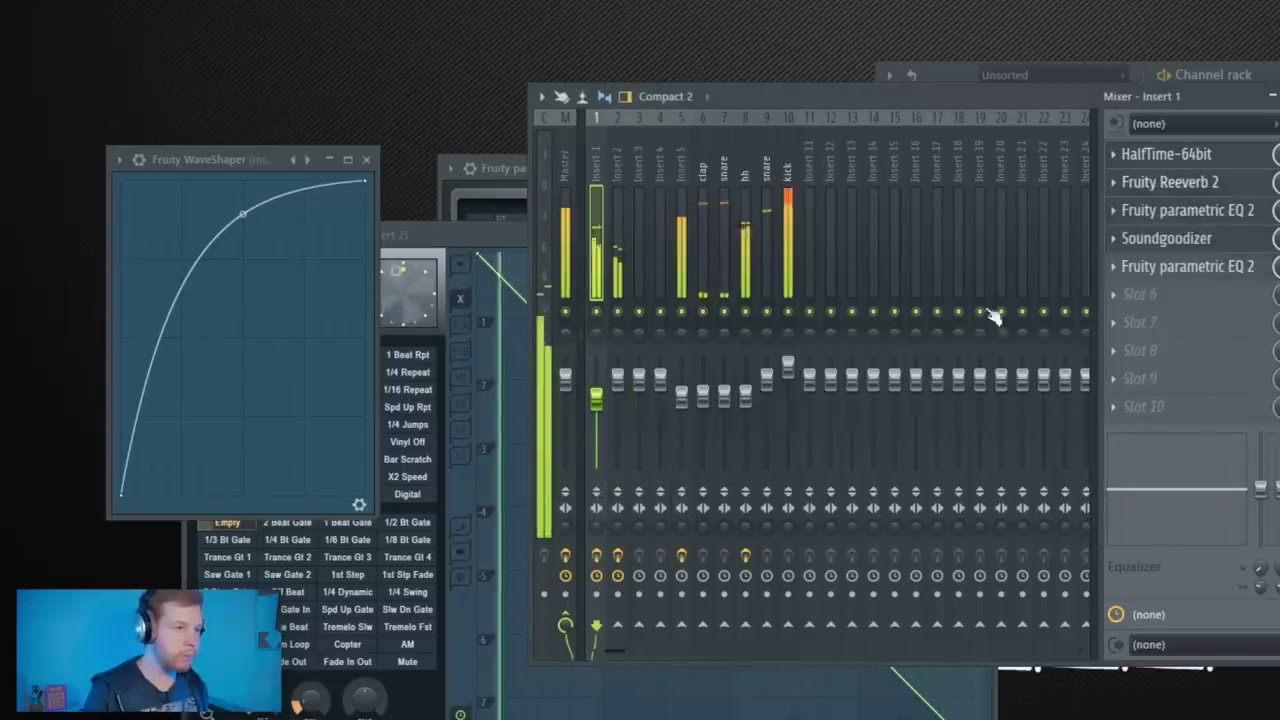
left_click(681, 399)
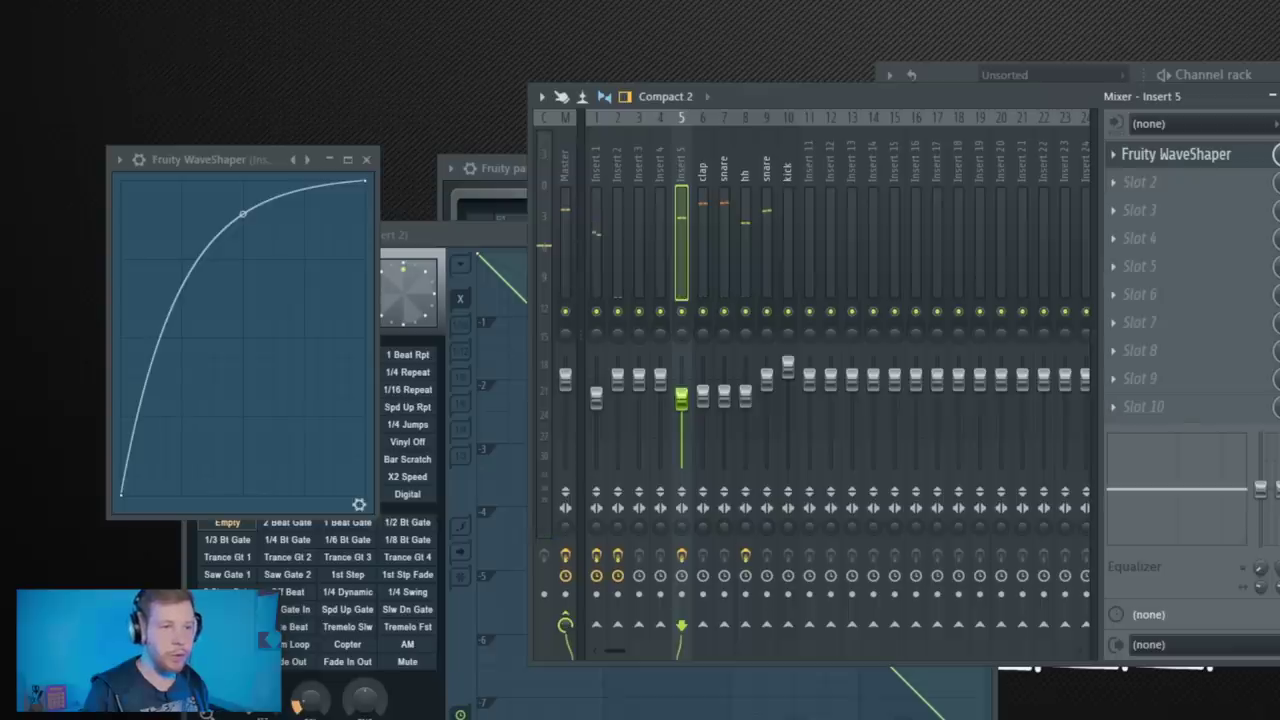
key("F6")
key("space")
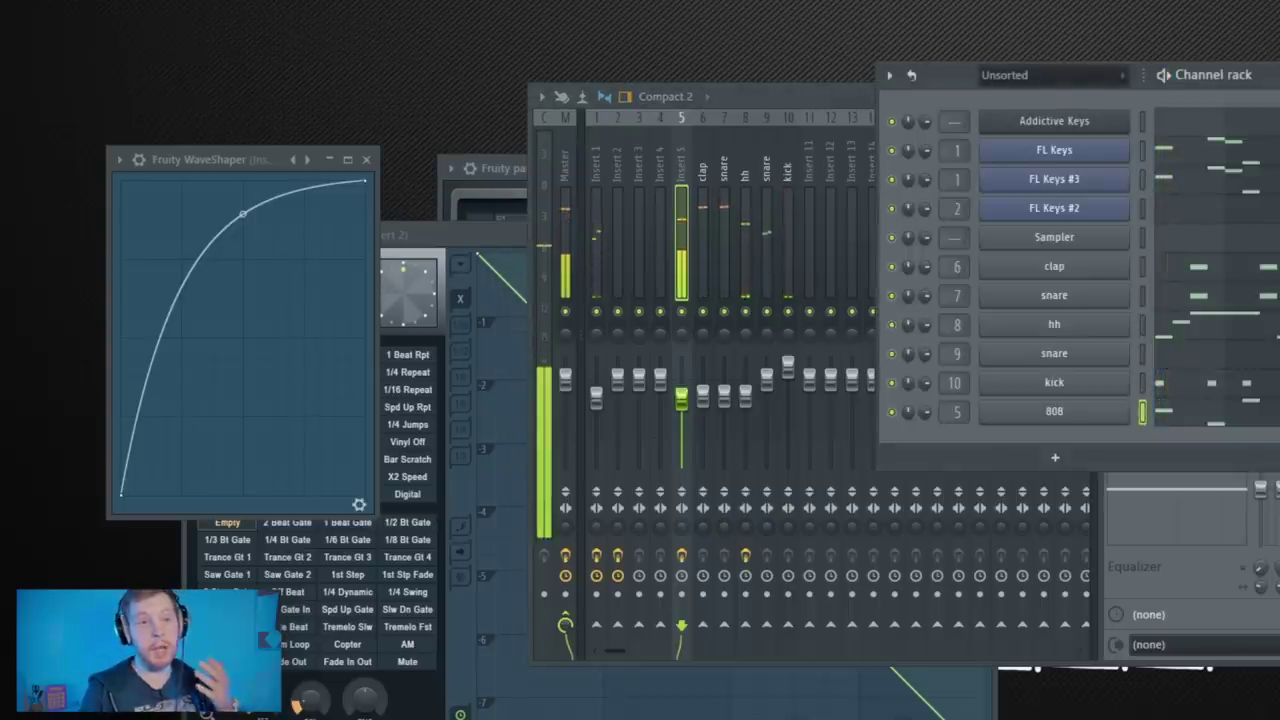
- Create Pattern 2 and enter a half-bar octave stack of D# notes at the start of the Addictive Keys piano roll
key("F4")
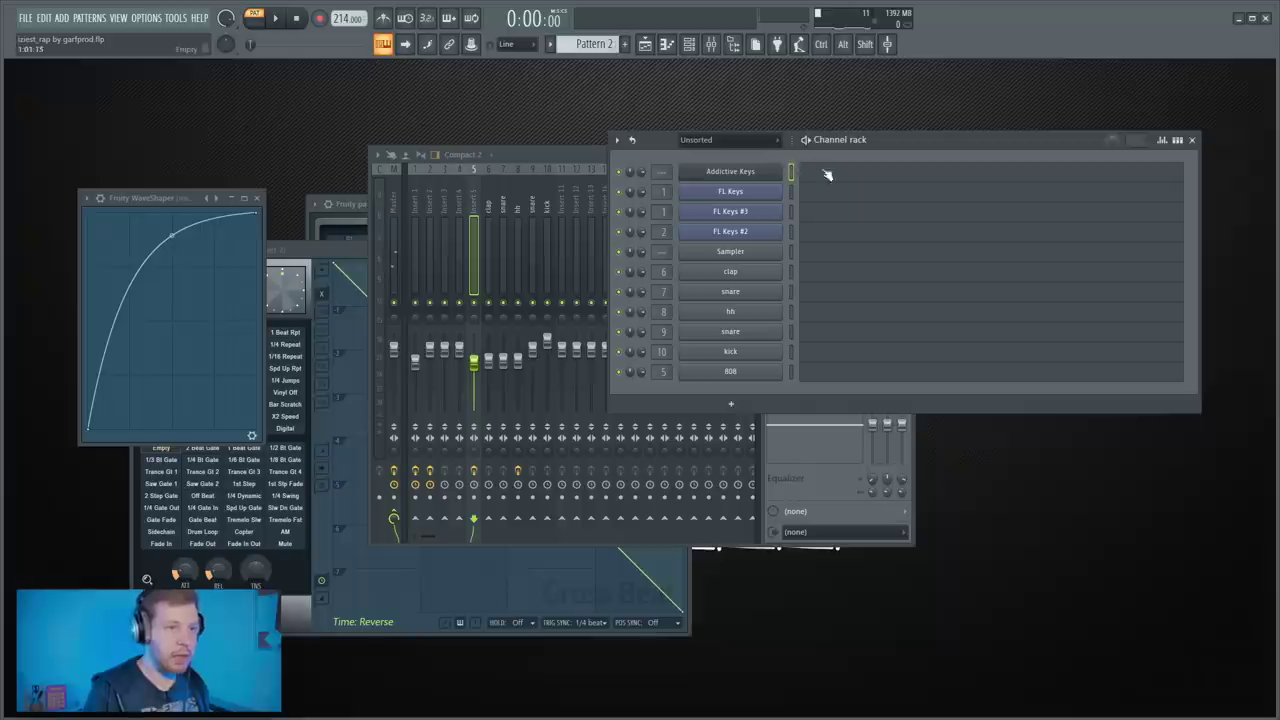
left_click(1222, 126)
left_click_drag(600, 242, 233, 286)
right_click(474, 284, "ctrl")
scroll(400, 314, "down", 2)
left_click_drag(265, 481, 234, 410)
scroll(424, 405, "down", 2)
scroll(422, 400, "up", 3)
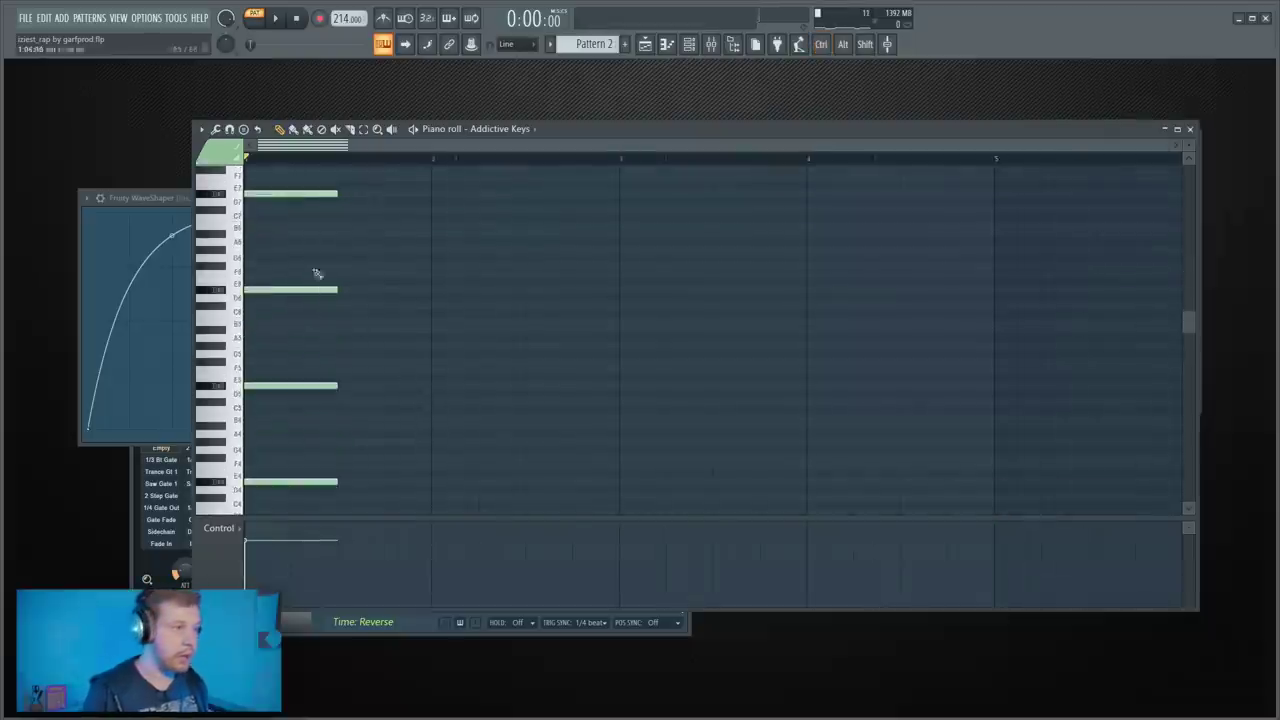
- Set the piano roll's scale highlighting to D# Minor Natural (Aeolian)
left_click(202, 130)
mouse_move(236, 213)
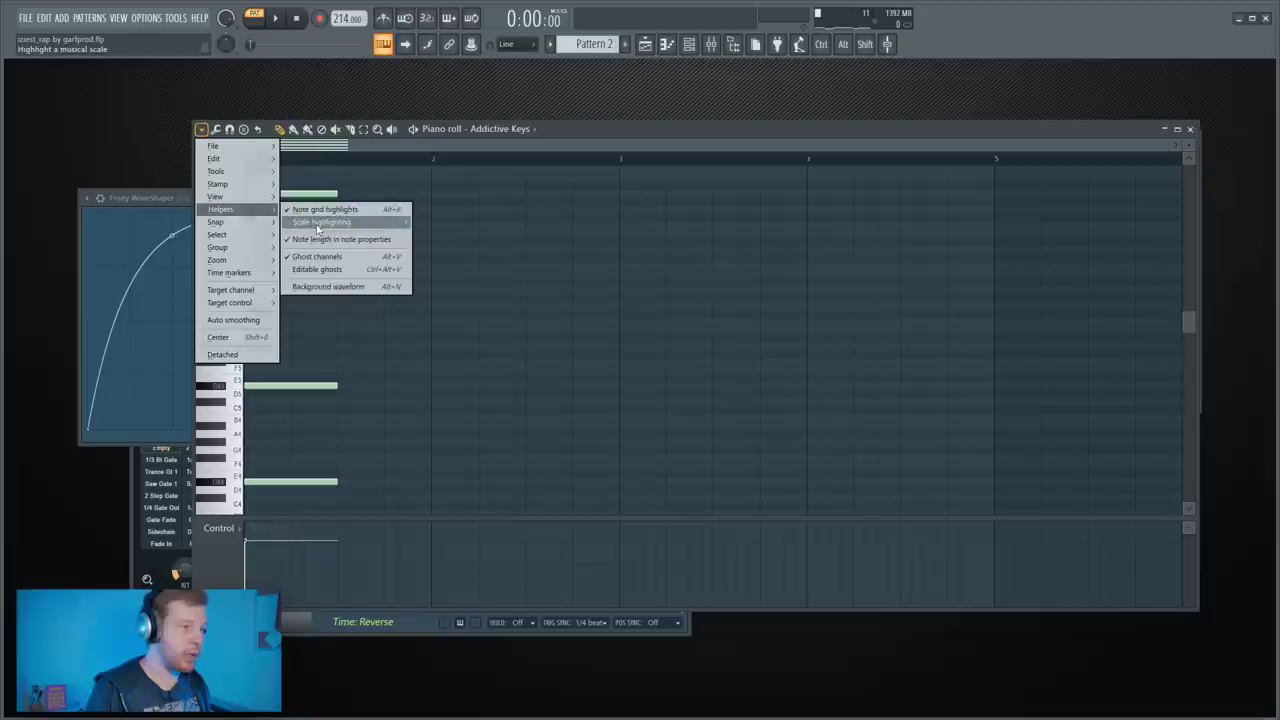
mouse_move(335, 222)
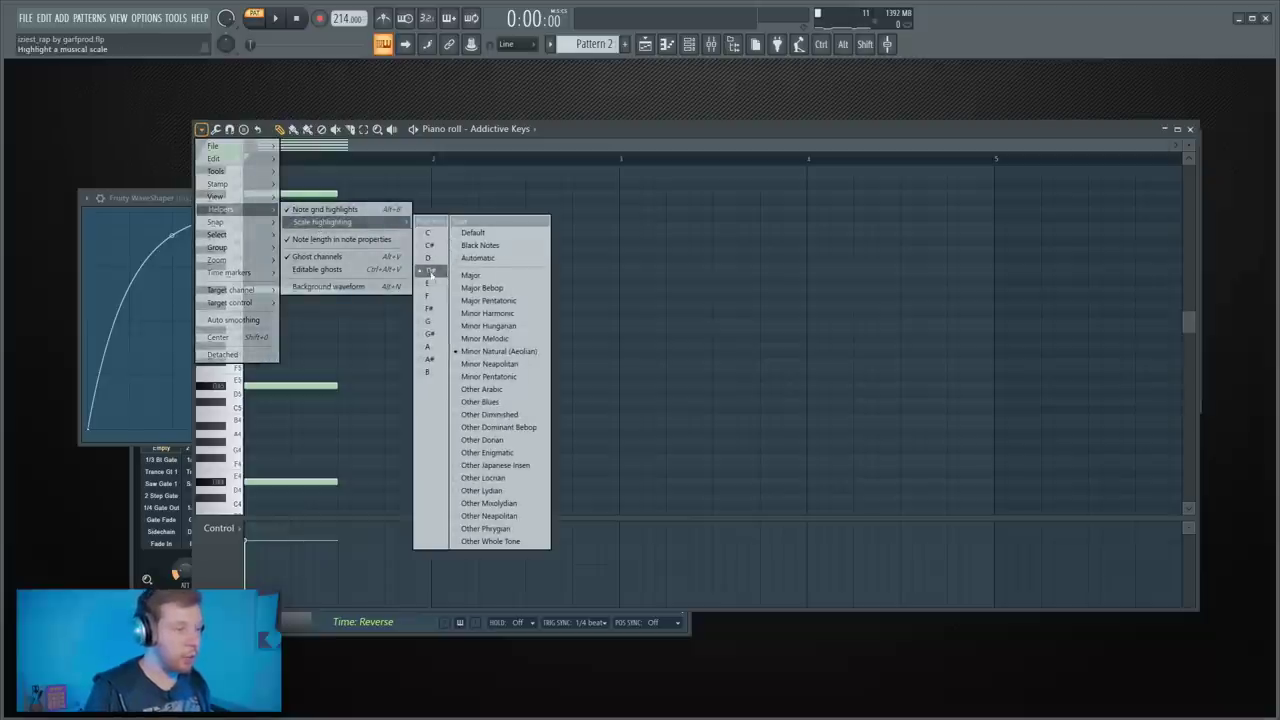
left_click(498, 351)
scroll(351, 349, "up", 1)
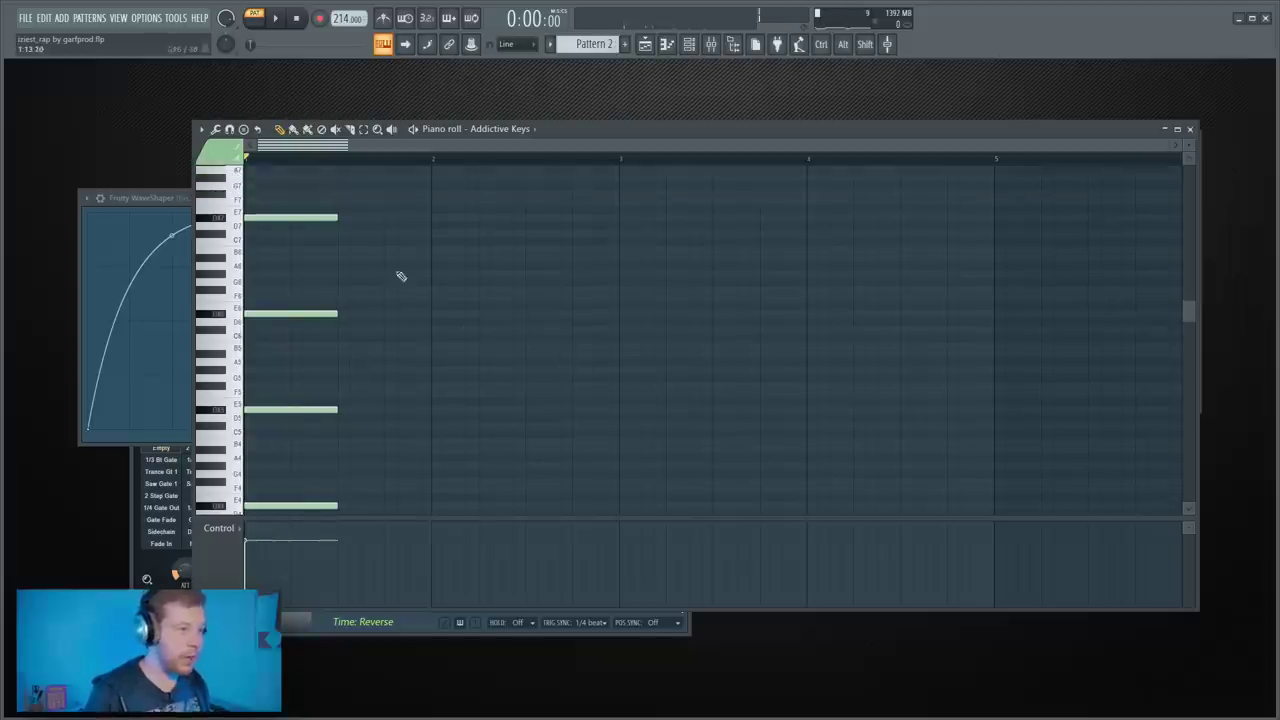
- Add an octave pair of A# notes at the end of bar 1 and an A#–F pair at the start of bar 2
left_click(380, 236)
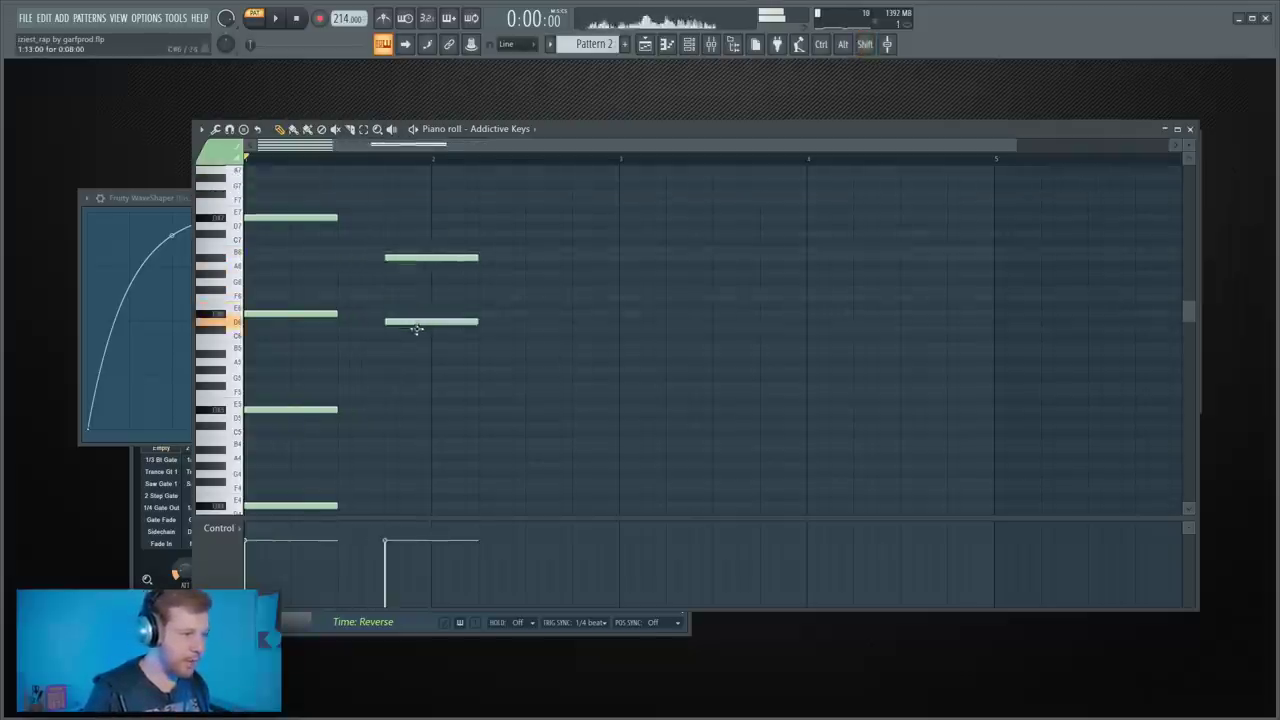
key("space")
left_click_drag(423, 357, 420, 356)
key("space")
left_click_drag(531, 223, 497, 325)
left_click(445, 311)
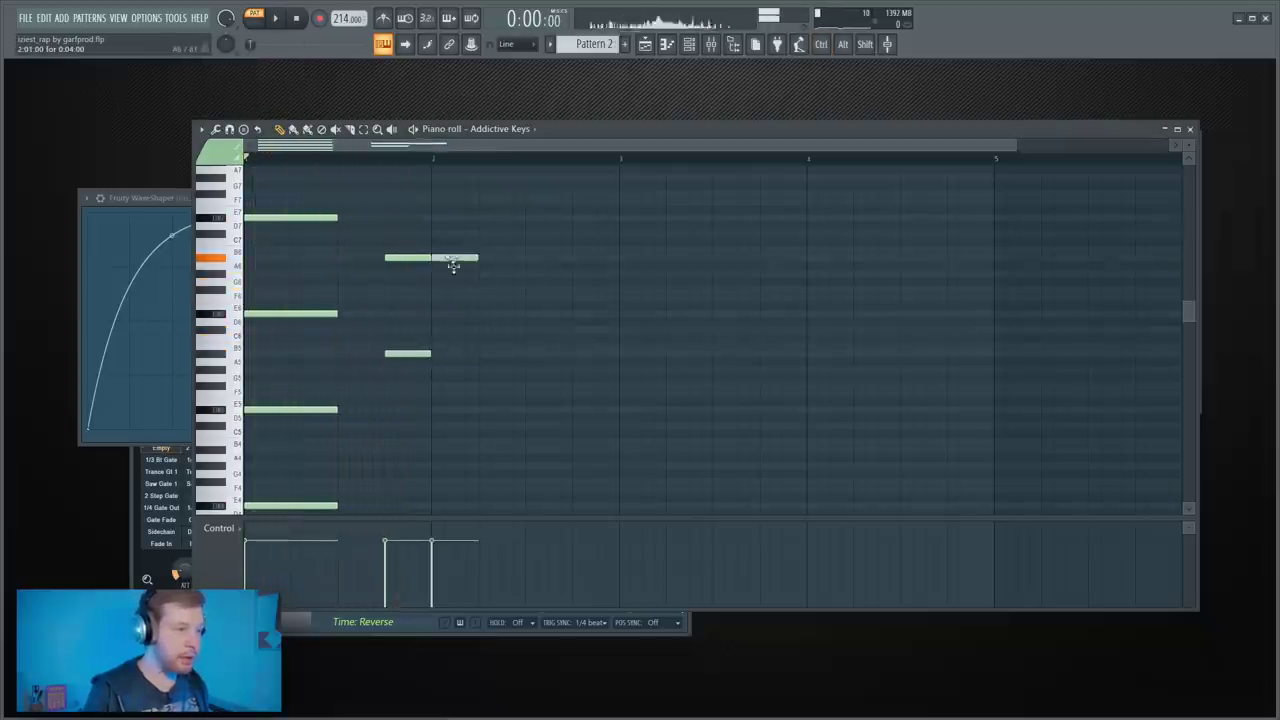
key("space")
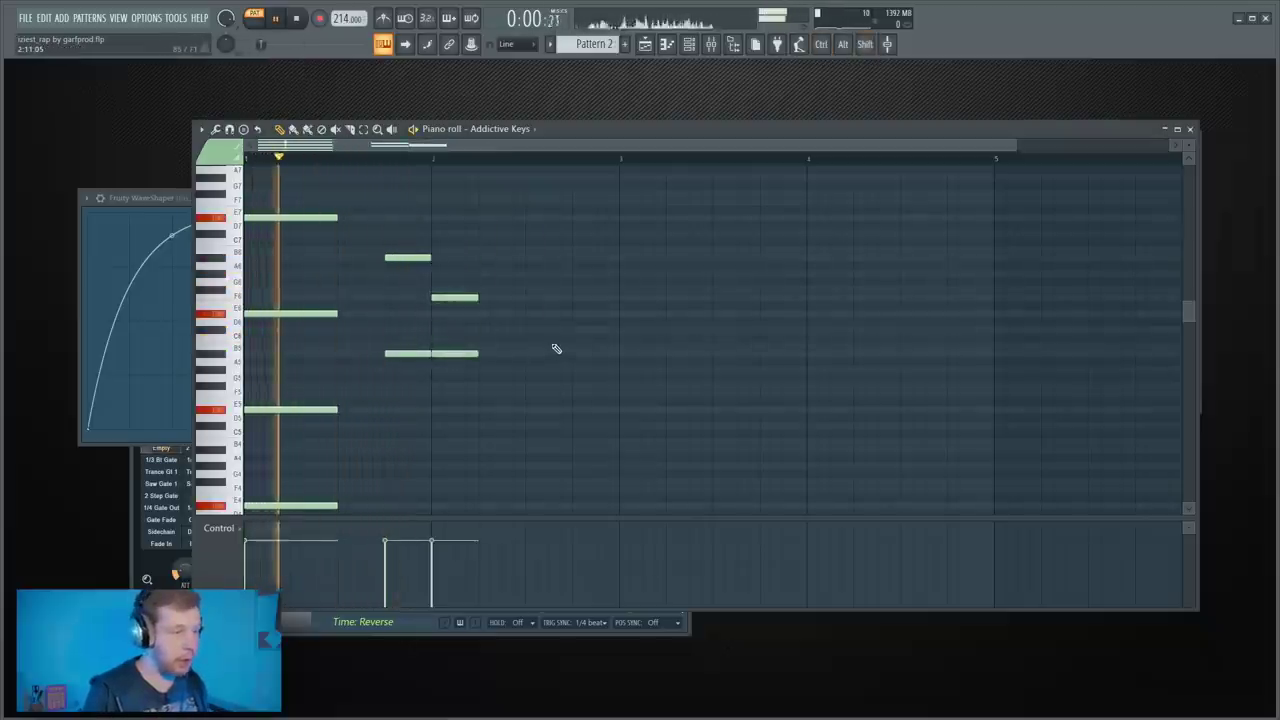
- Raise the A# and F melody notes one octave and continue bar 2 with an A#5 note and a three-octave F stack
key("space")
scroll(489, 340, "down", 2)
left_click(490, 297)
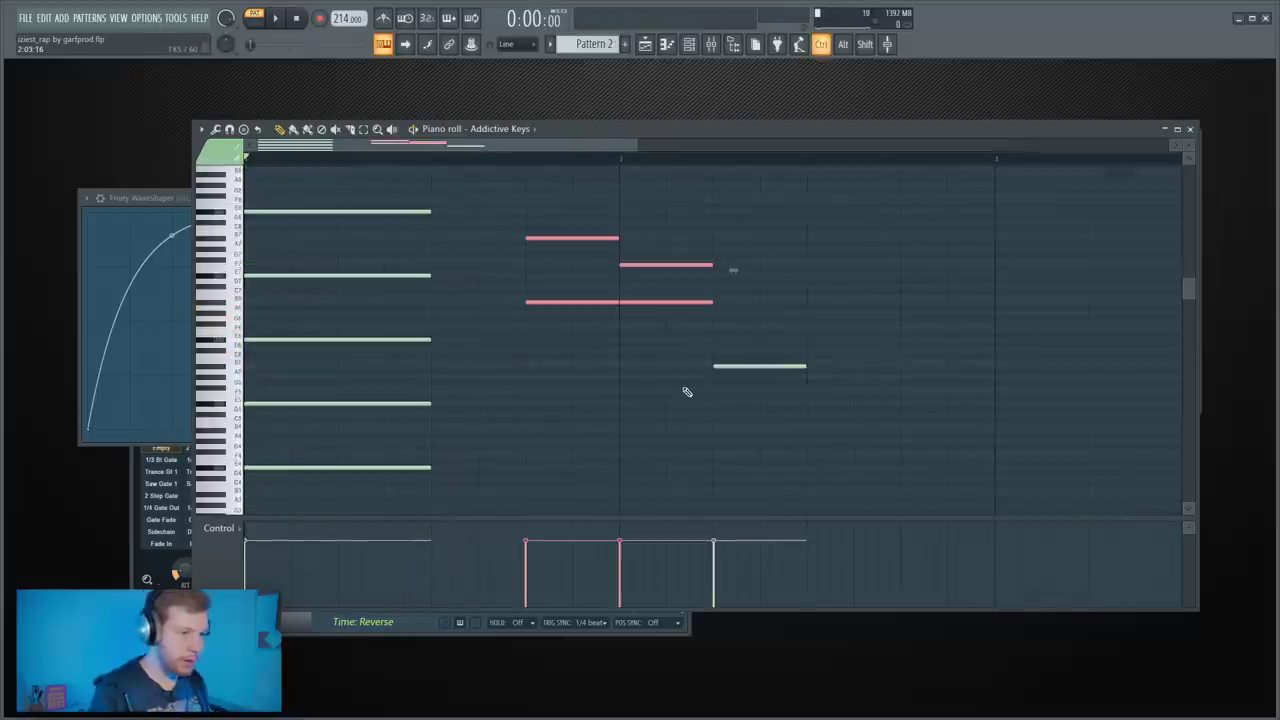
key("space")
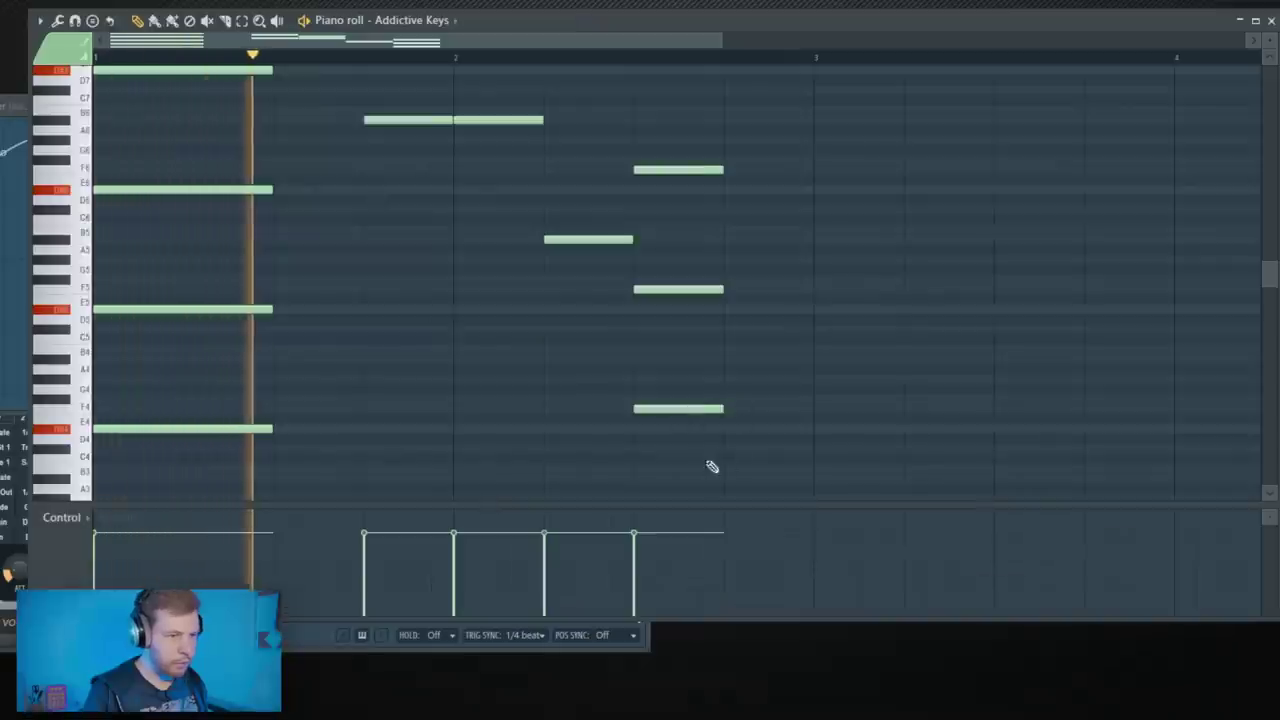
- Raise the three-octave F stack in bar 2 by one semitone to F# and play the pattern
left_click_drag(712, 467, 691, 120)
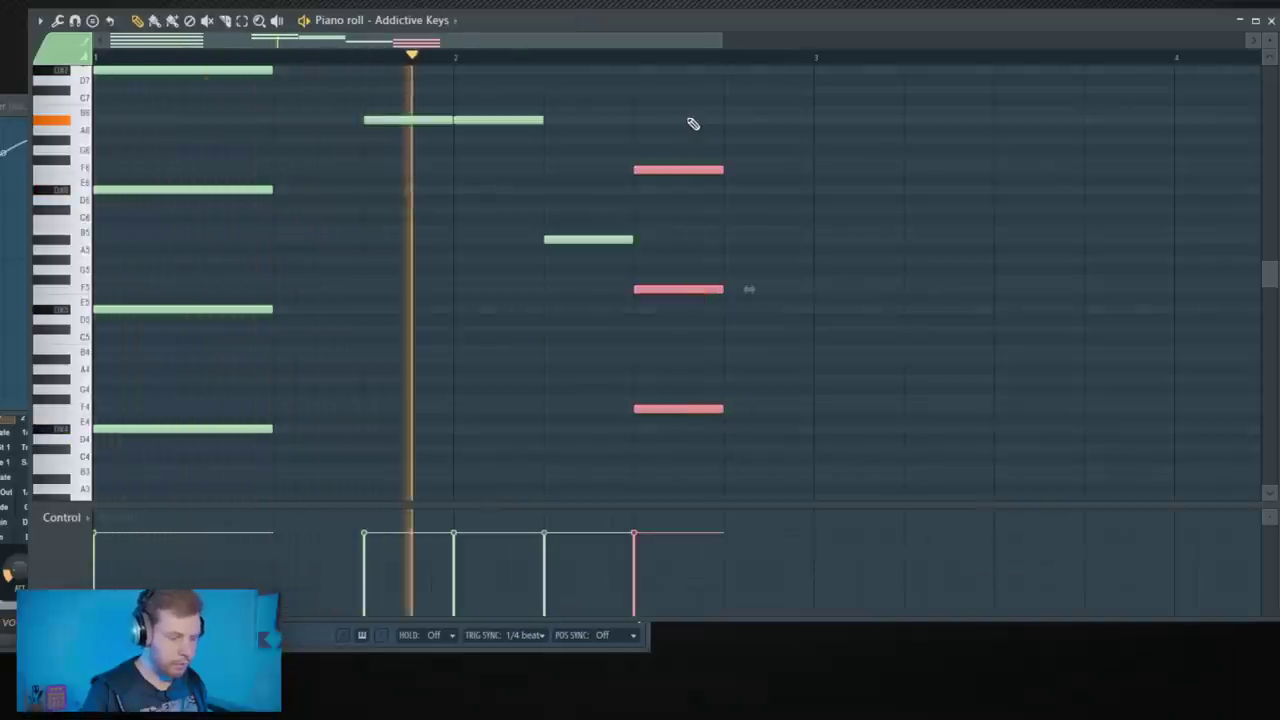
key("shift+Up")
key("space")
left_click(788, 274, "ctrl")
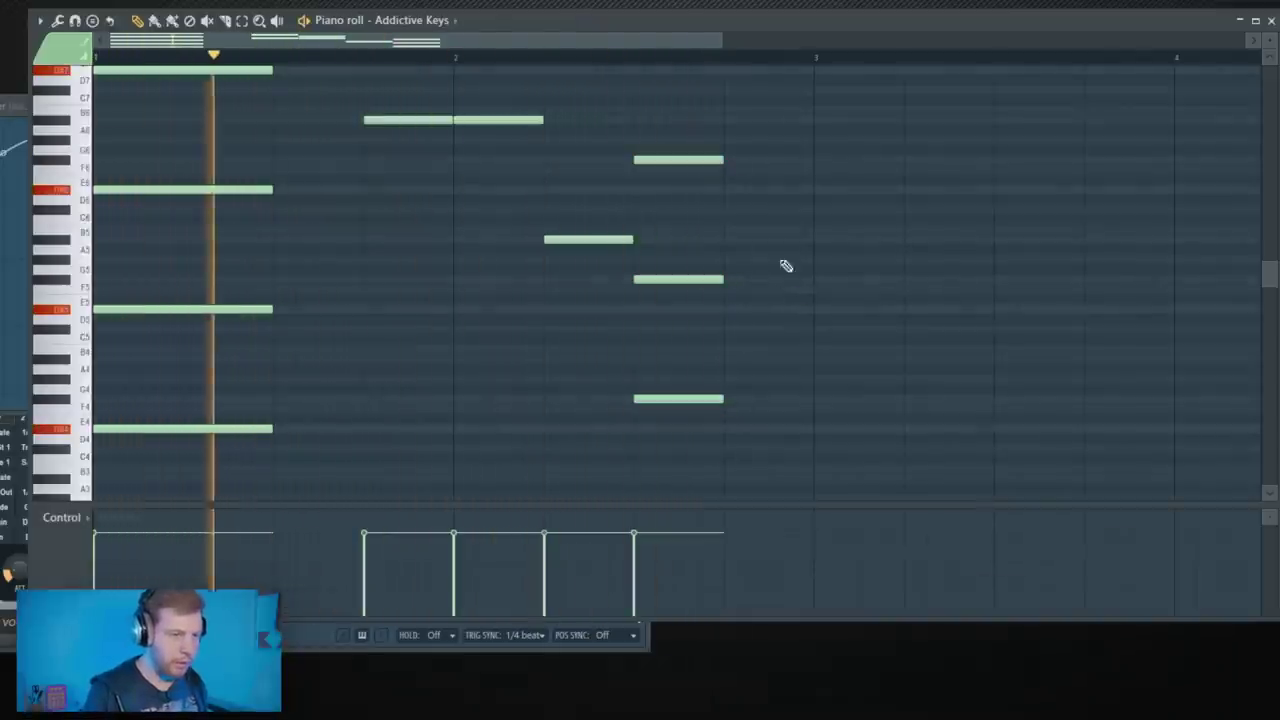
scroll(690, 340, "down", 1)
key("space")
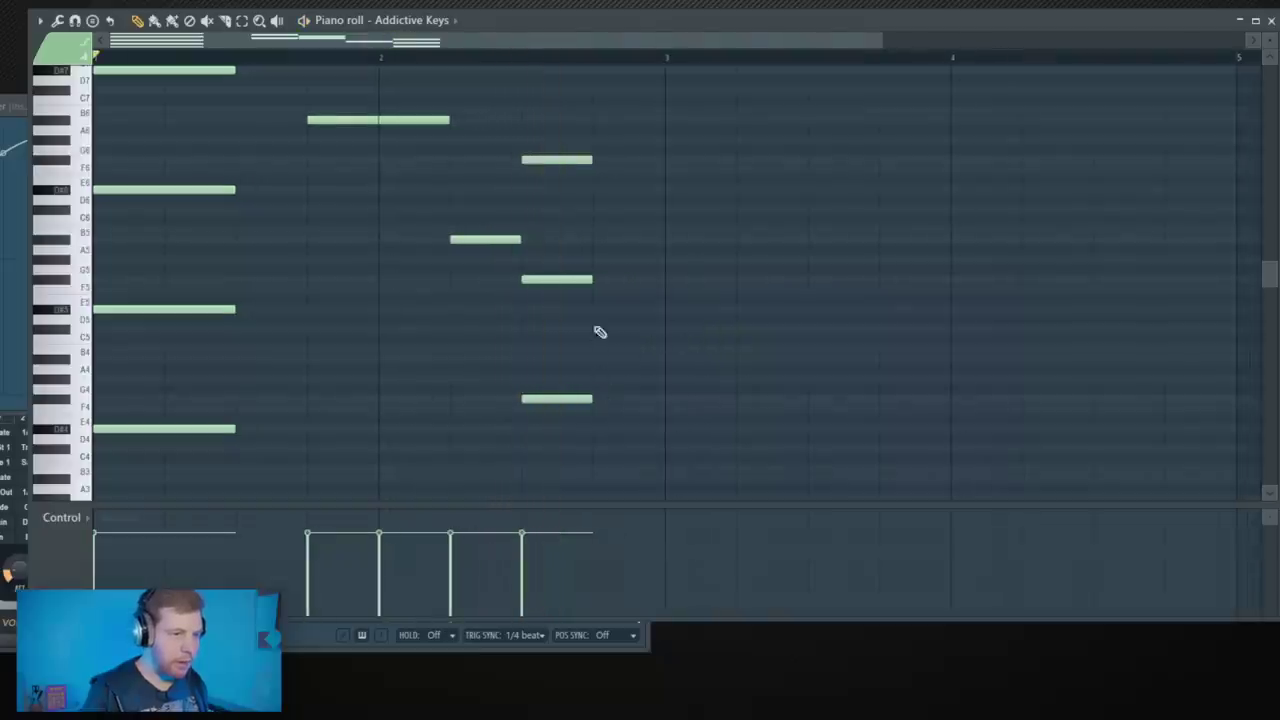
- Add octave B notes at the end of bar 2 and build a long bar 3 chord of B3, B4, G#5 and D#6
left_click_drag(617, 323, 616, 368)
left_click_drag(616, 295, 614, 192)
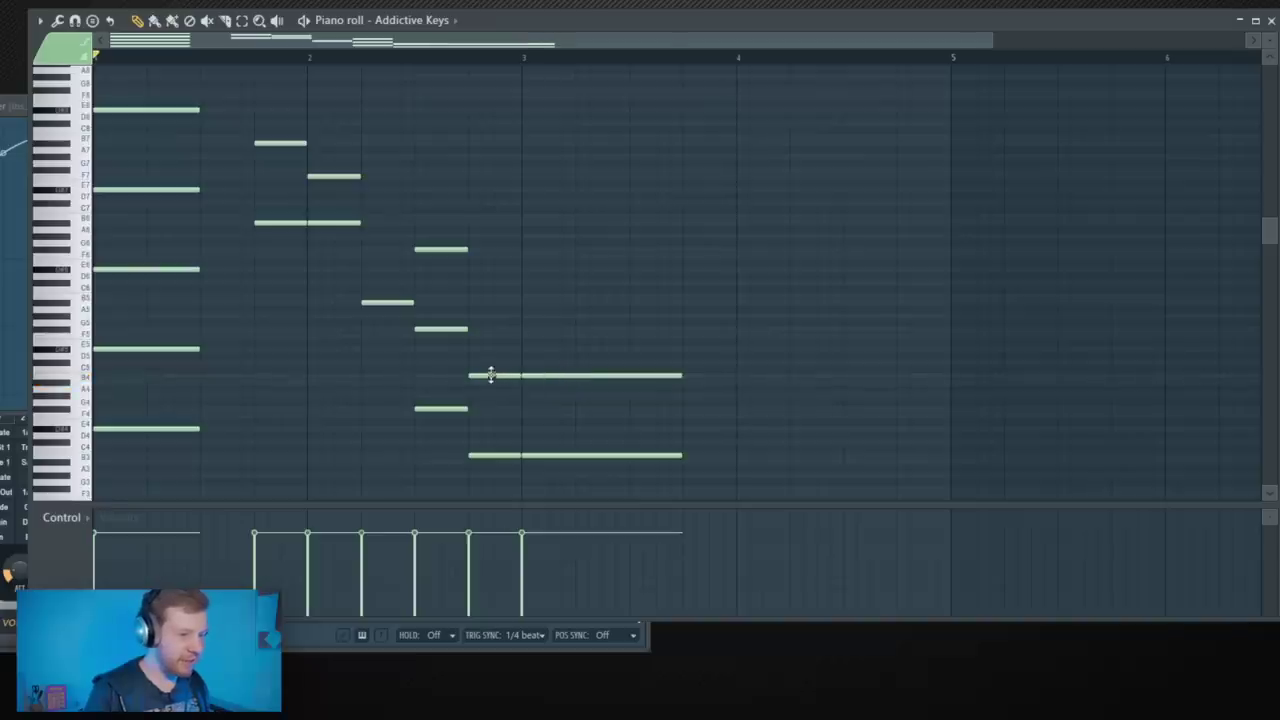
left_click_drag(563, 335, 569, 314)
left_click_drag(569, 309, 571, 288)
left_click_drag(608, 228, 555, 369)
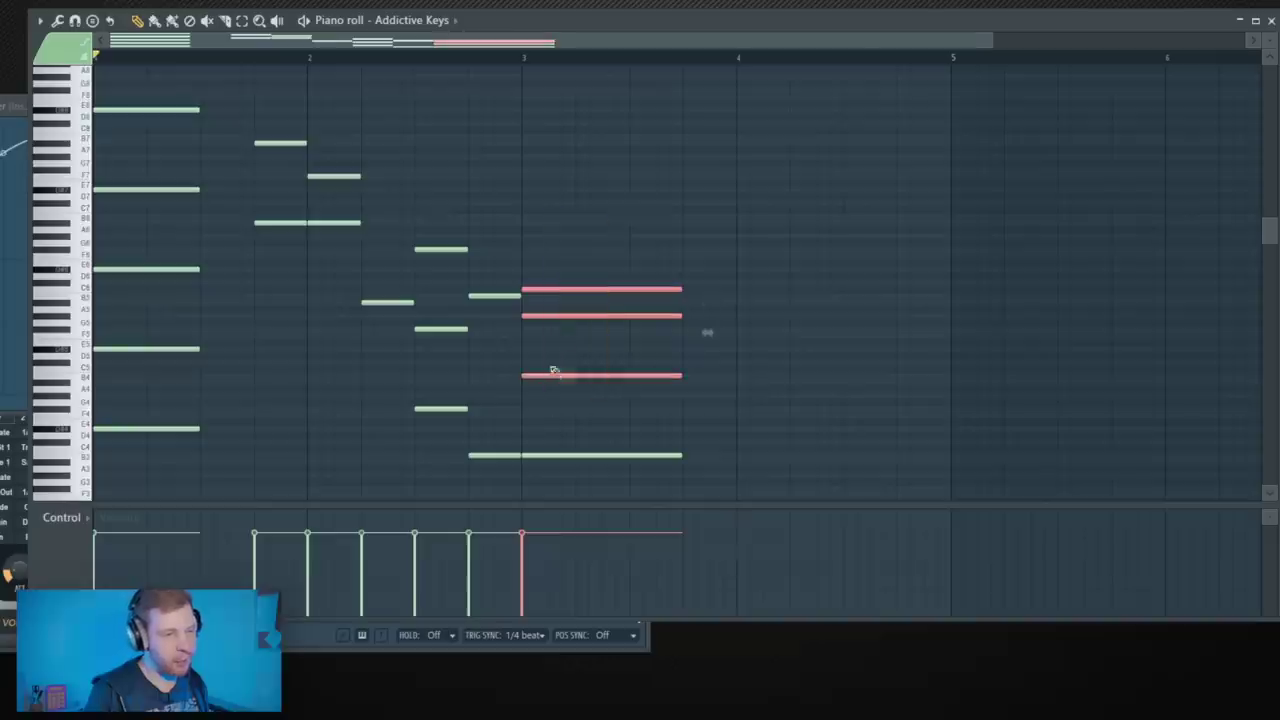
left_click(558, 303, "ctrl")
mouse_move(548, 289)
left_mouse_down()
mouse_move(546, 214)
mouse_move(546, 269)
left_mouse_up()
key("space")
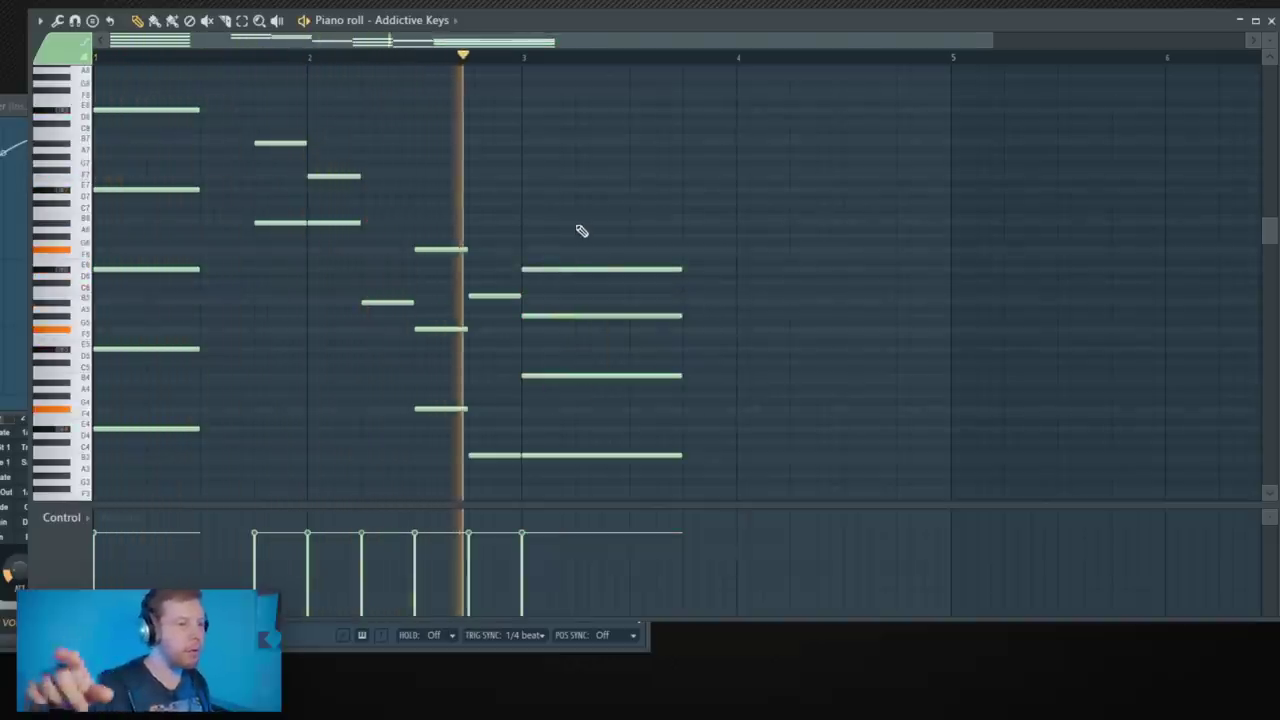
key("space")
- Examine the upper notes of the bar 3 chord and the opening D# stack, and play back the pattern
left_click_drag(633, 170, 566, 408)
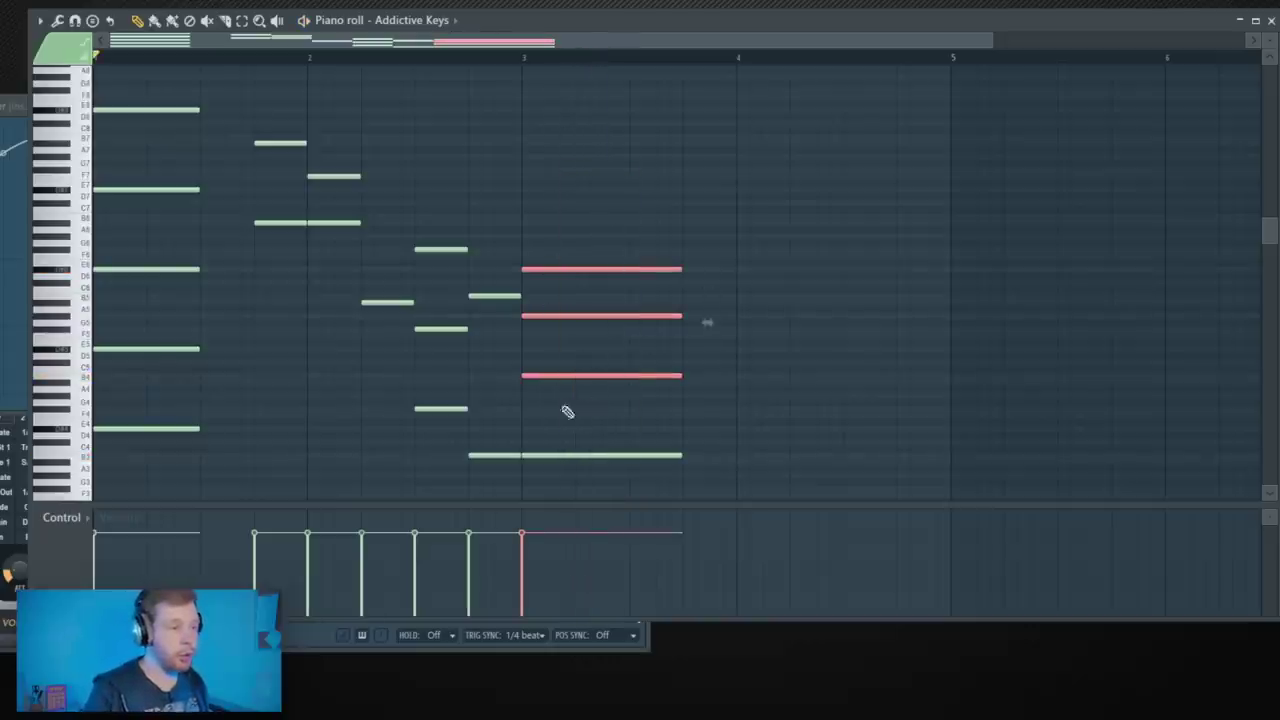
left_click(519, 371)
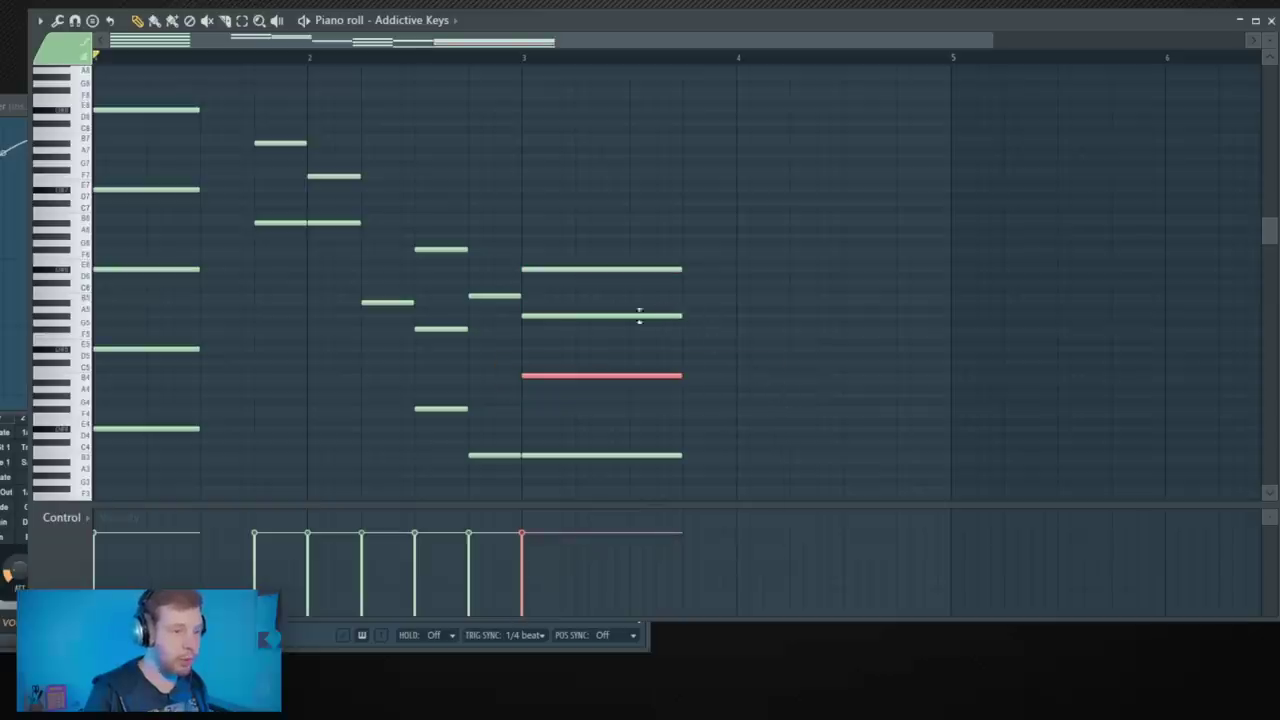
left_click(560, 314)
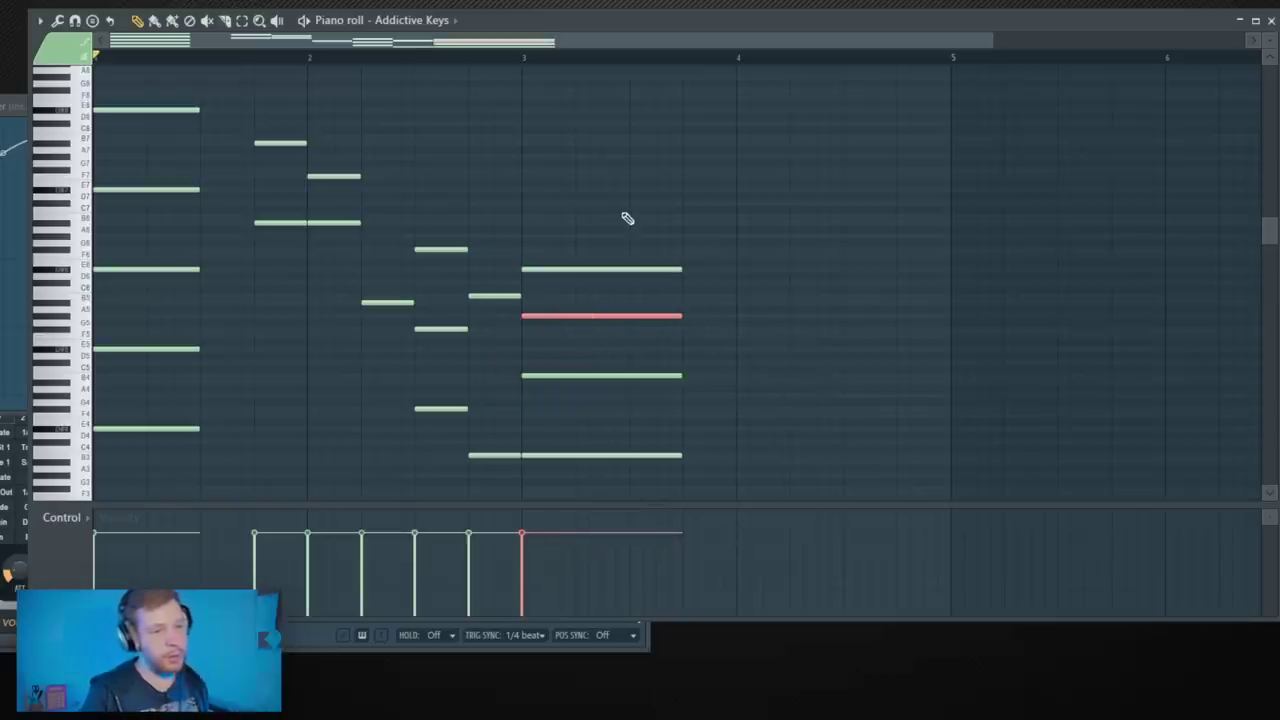
left_click(638, 269)
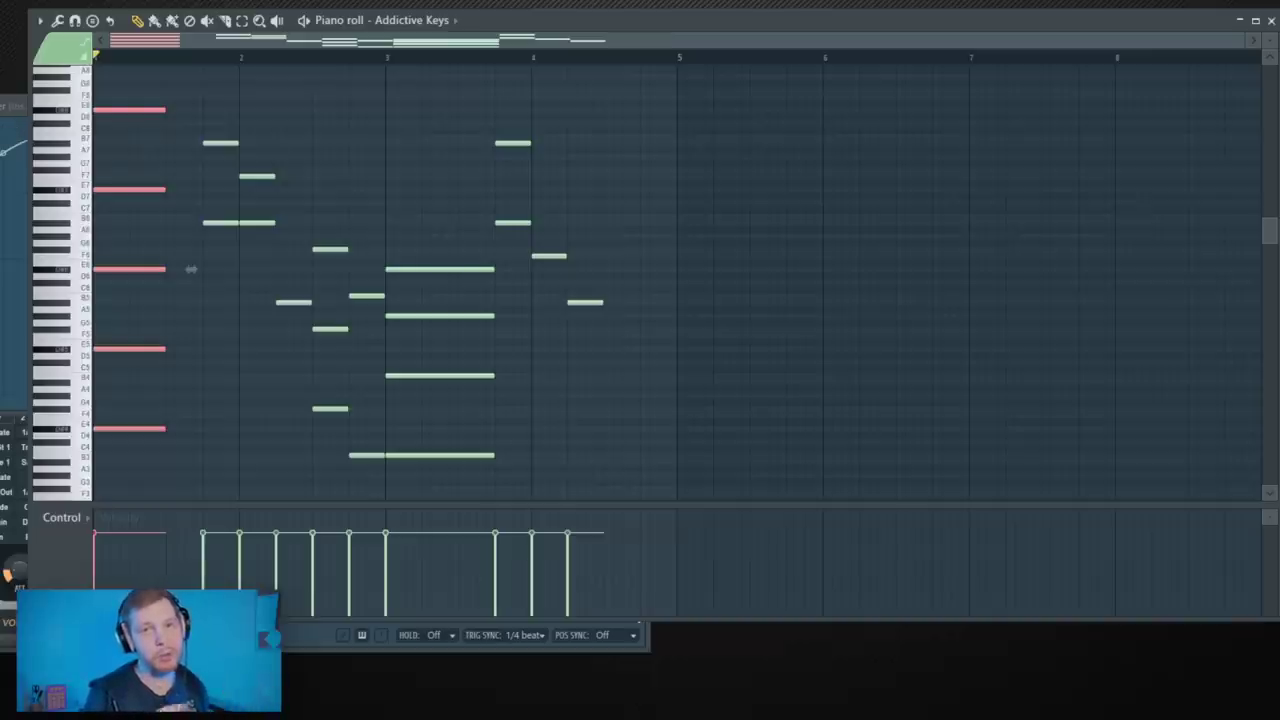
left_click_drag(132, 463, 149, 96)
scroll(152, 220, "up", 2)
scroll(151, 209, "down", 2)
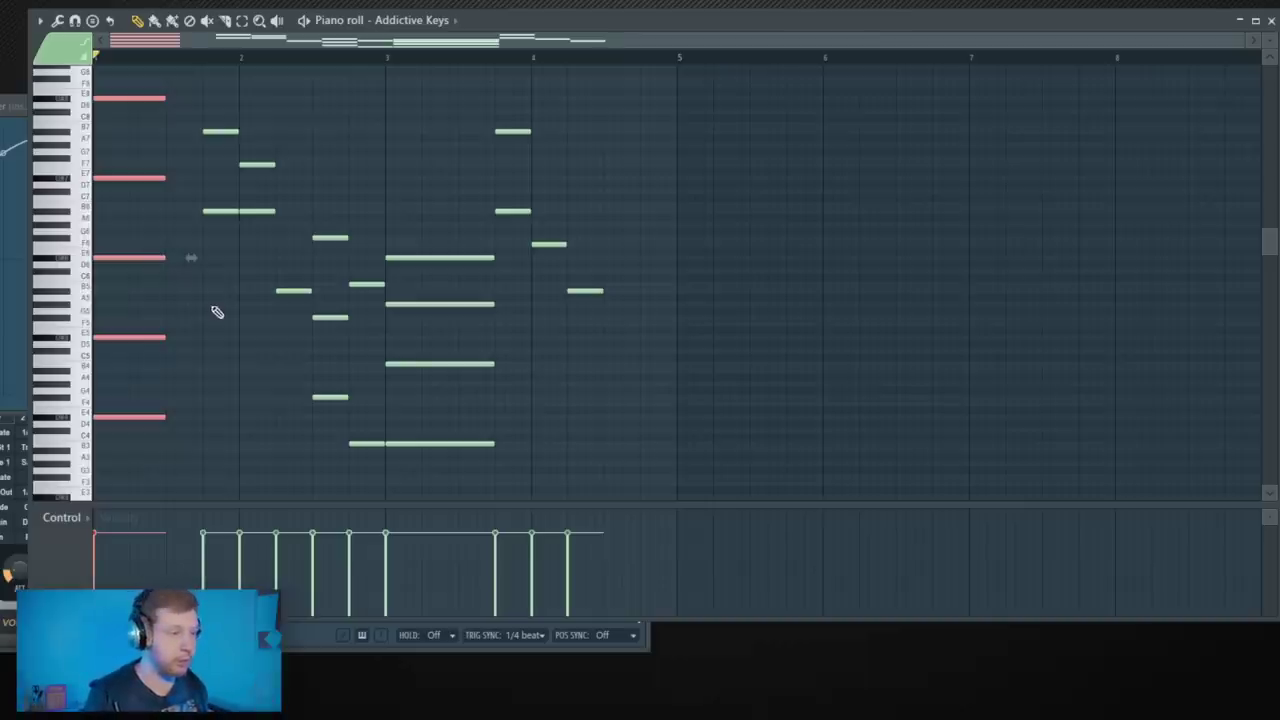
key("space")
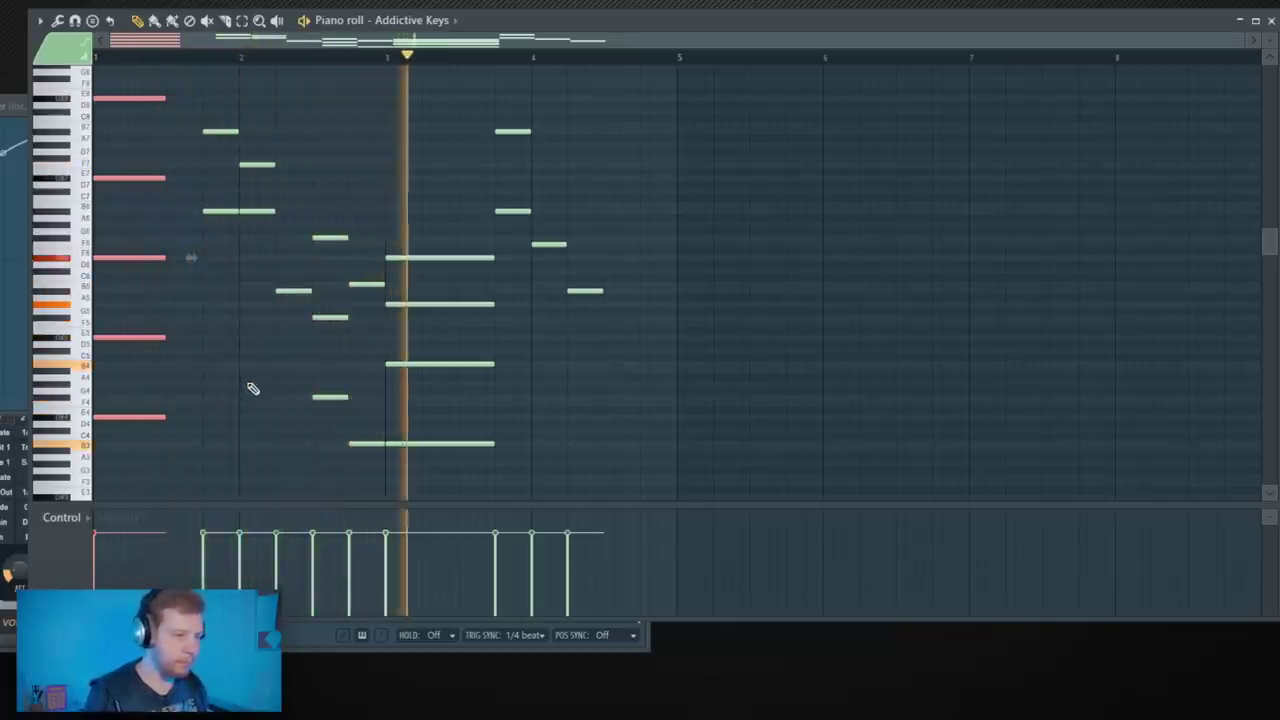
key("space")
- Add a three-octave F# stack in the second half of bar 4, followed by an octave pair lowered one semitone to F
scroll(620, 300, "up", 2)
left_click_drag(580, 257, 578, 240)
left_click(581, 391)
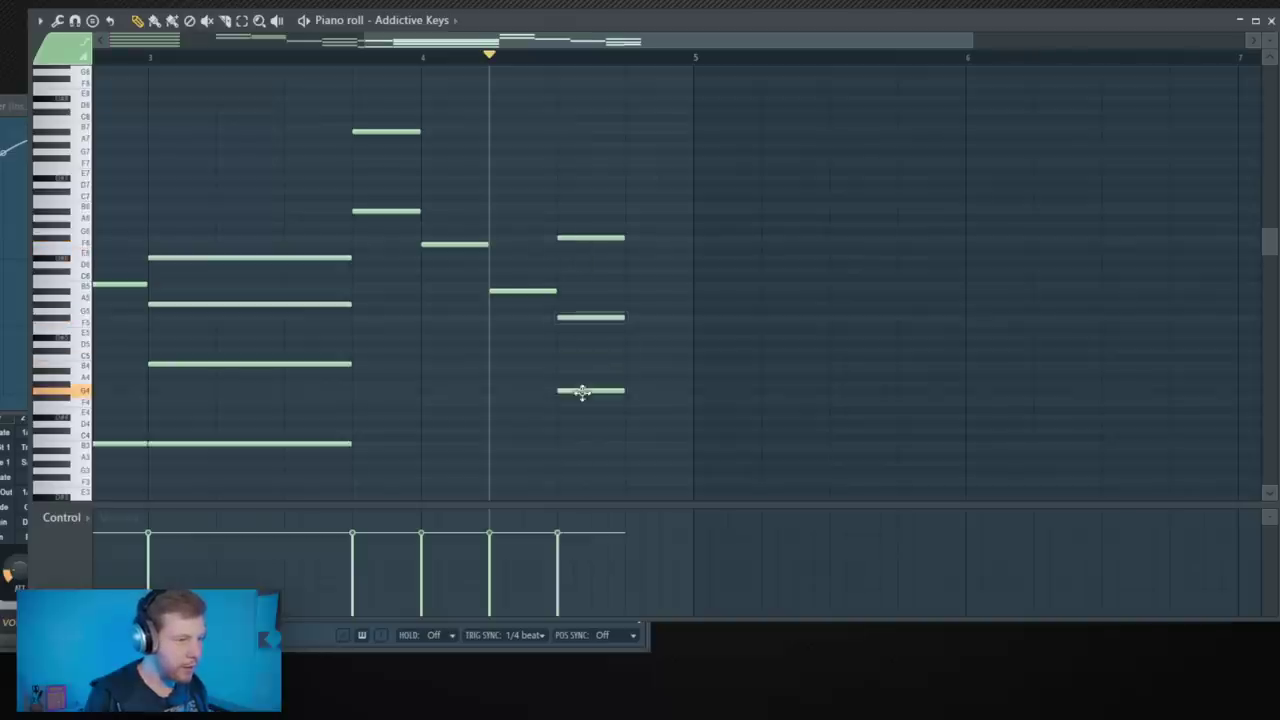
left_click_drag(582, 396, 584, 395)
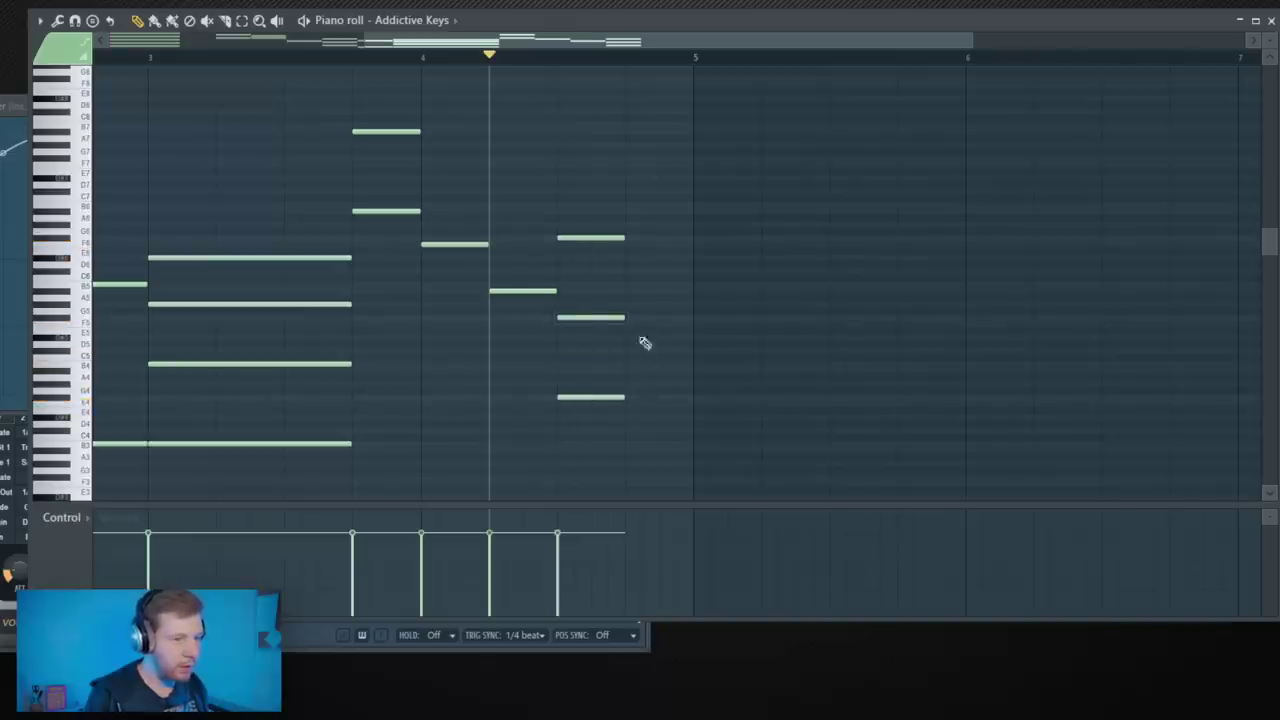
left_click_drag(662, 300, 656, 401)
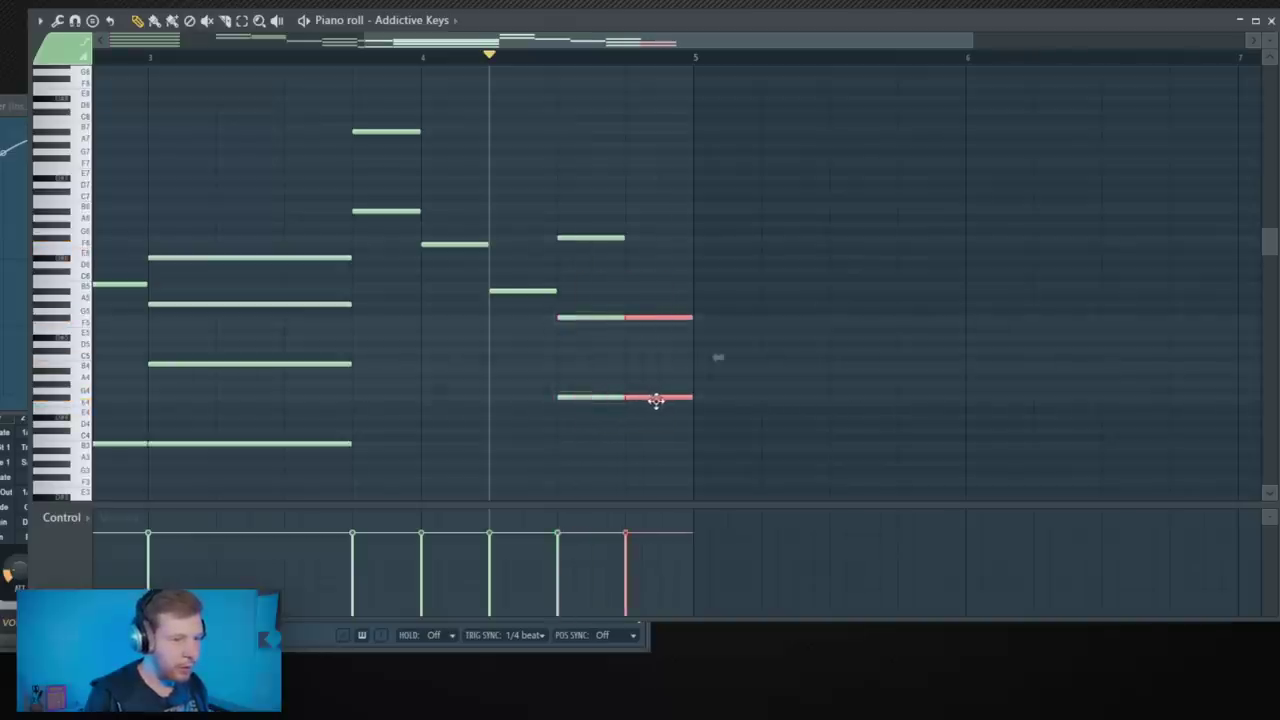
key("shift+Down")
key("space")
key("space")
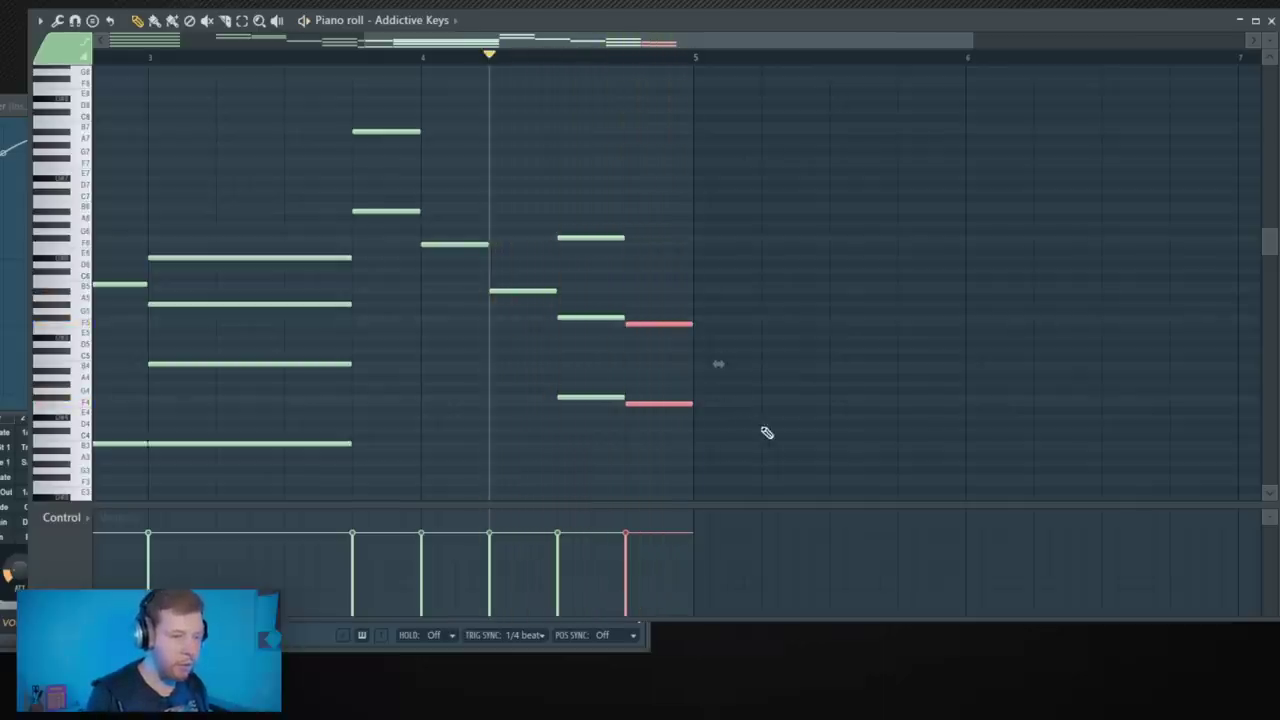
- Strum all the Addictive Keys notes with the Strumizer's start and end options on, and play the result
right_click(768, 433, "ctrl")
left_click(1084, 485, "ctrl")
right_click(1132, 492, "ctrl")
right_click(895, 481, "ctrl")
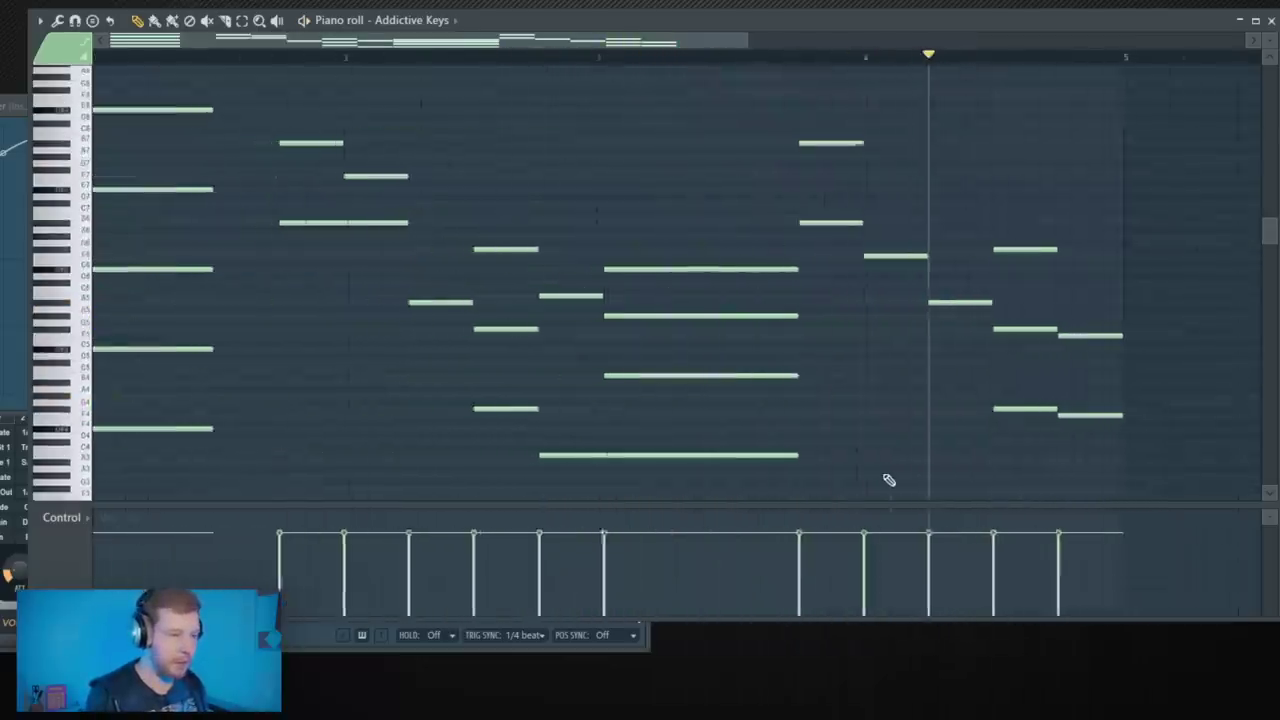
scroll(880, 450, "down", 1)
scroll(827, 434, "down", 1)
key("alt+s")
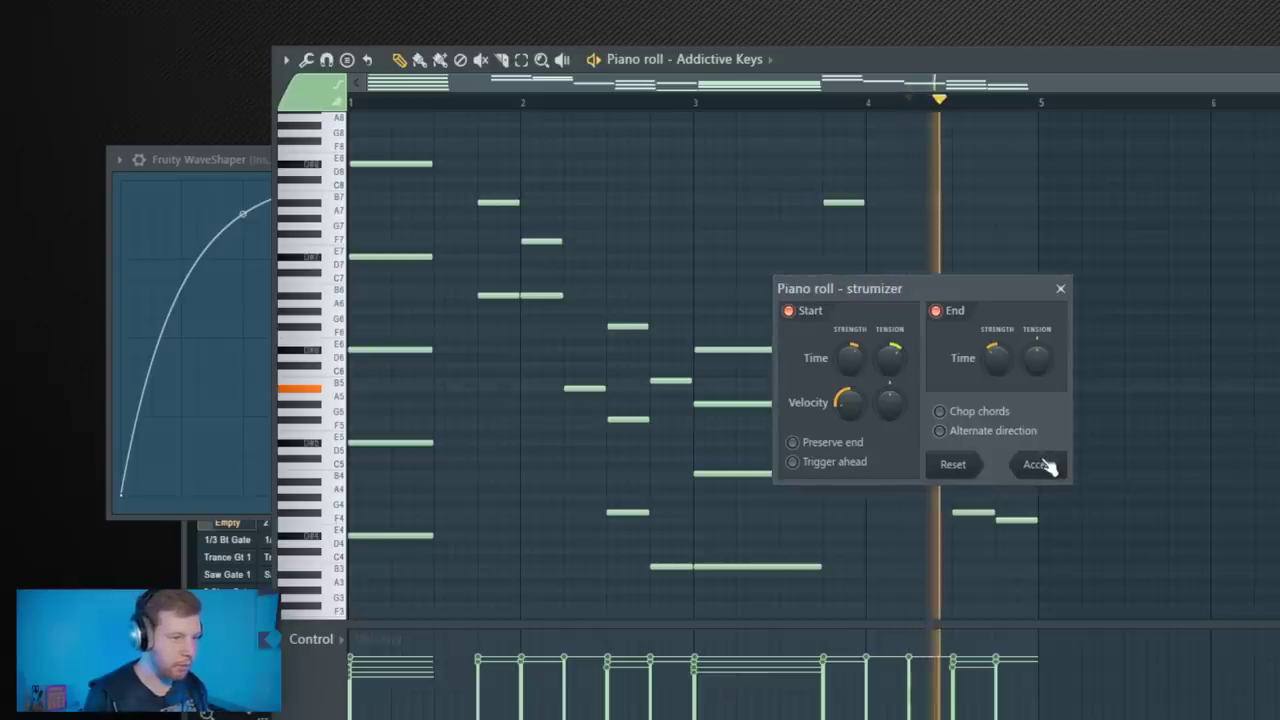
left_click(1038, 465)
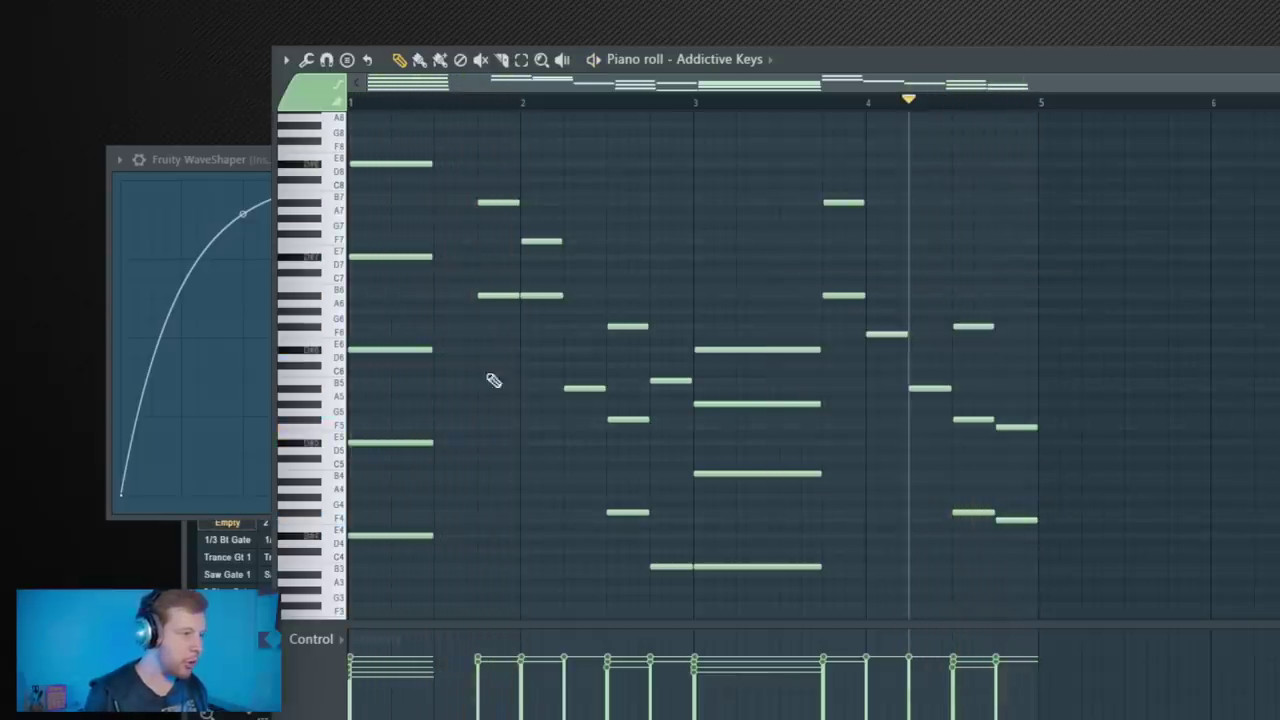
key("space")
- Lengthen the opening D# stack until it meets the next notes, and lower its velocity
left_click_drag(450, 128, 474, 545)
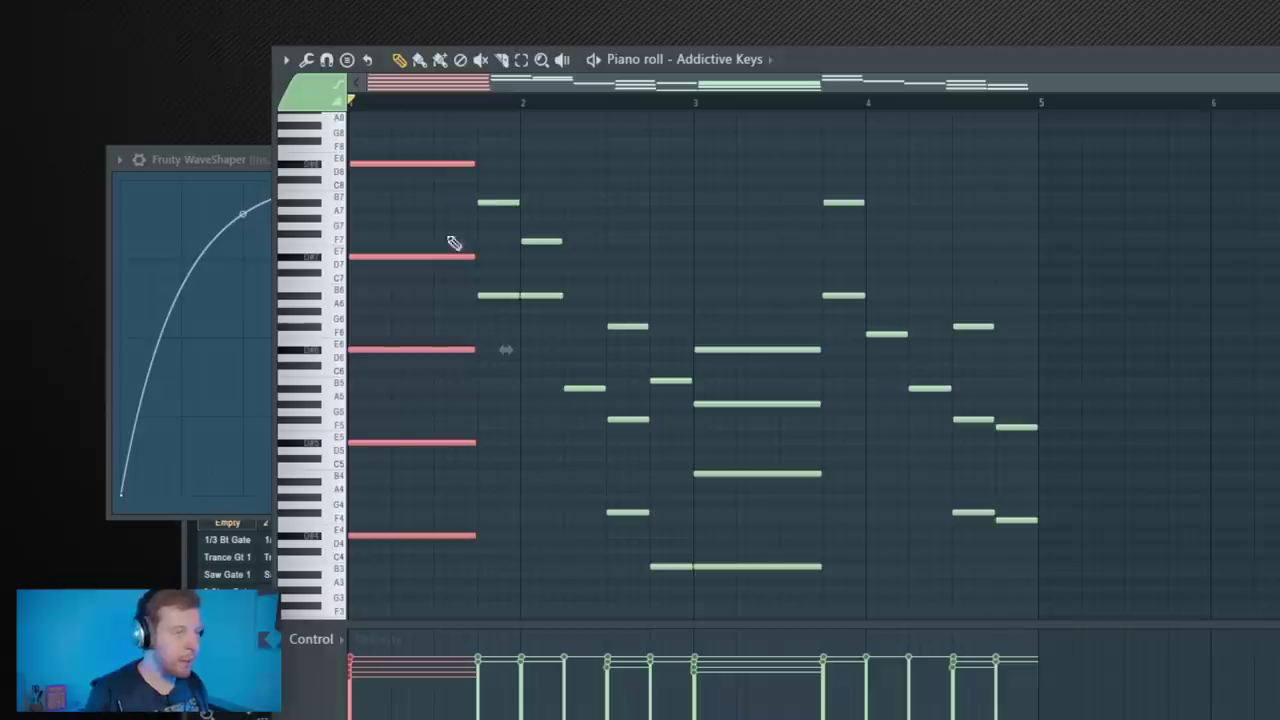
left_click_drag(430, 124, 406, 540)
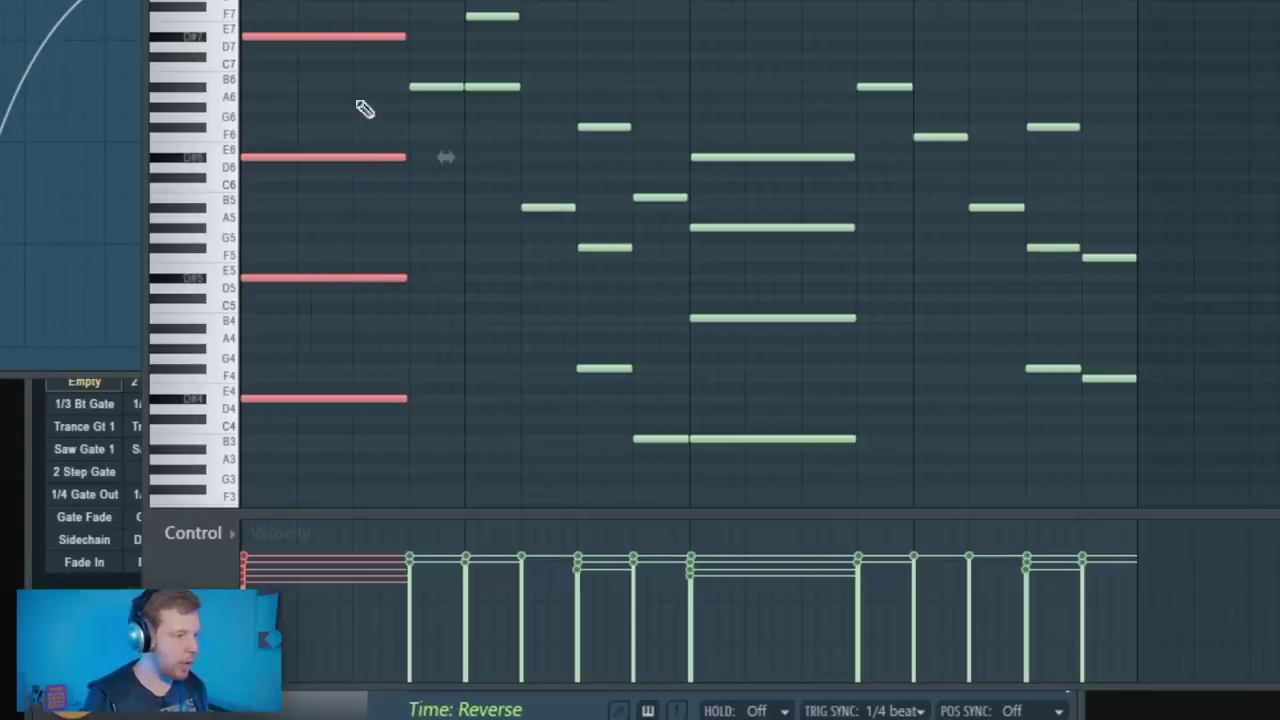
scroll(381, 134, "down", 2)
- Lower the velocities of the note pairs at the end of bar 1 and start of bar 2, and of the following single note
left_click(440, 87)
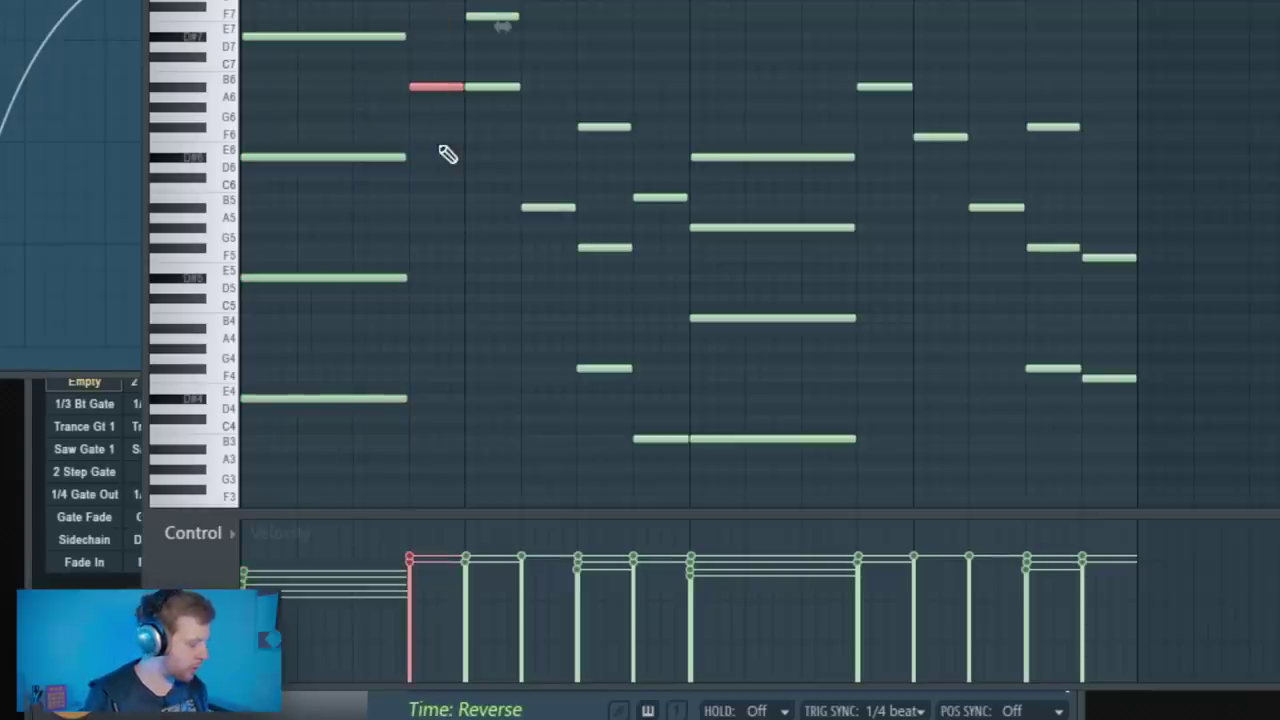
scroll(407, 220, "down", 2)
left_click_drag(508, 2, 480, 140)
scroll(496, 223, "down", 2)
key("space")
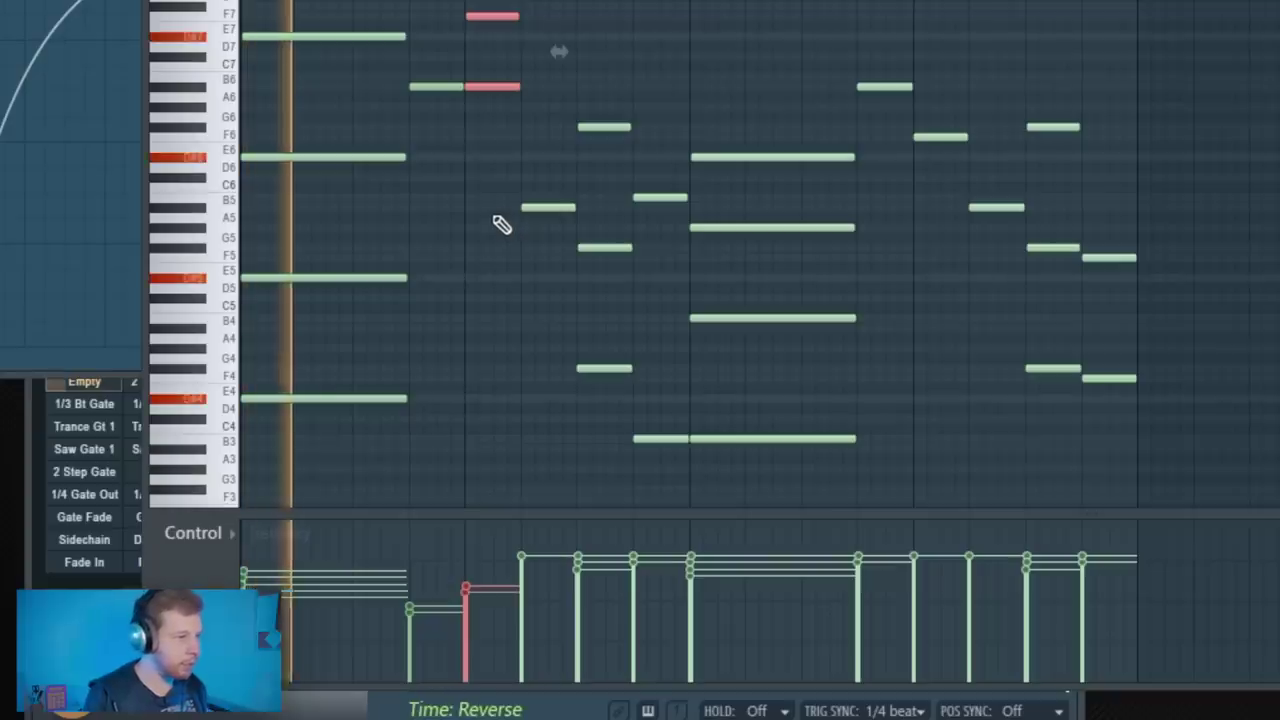
left_click(556, 195)
left_click_drag(553, 190, 550, 228)
key("space")
scroll(554, 270, "down", 3)
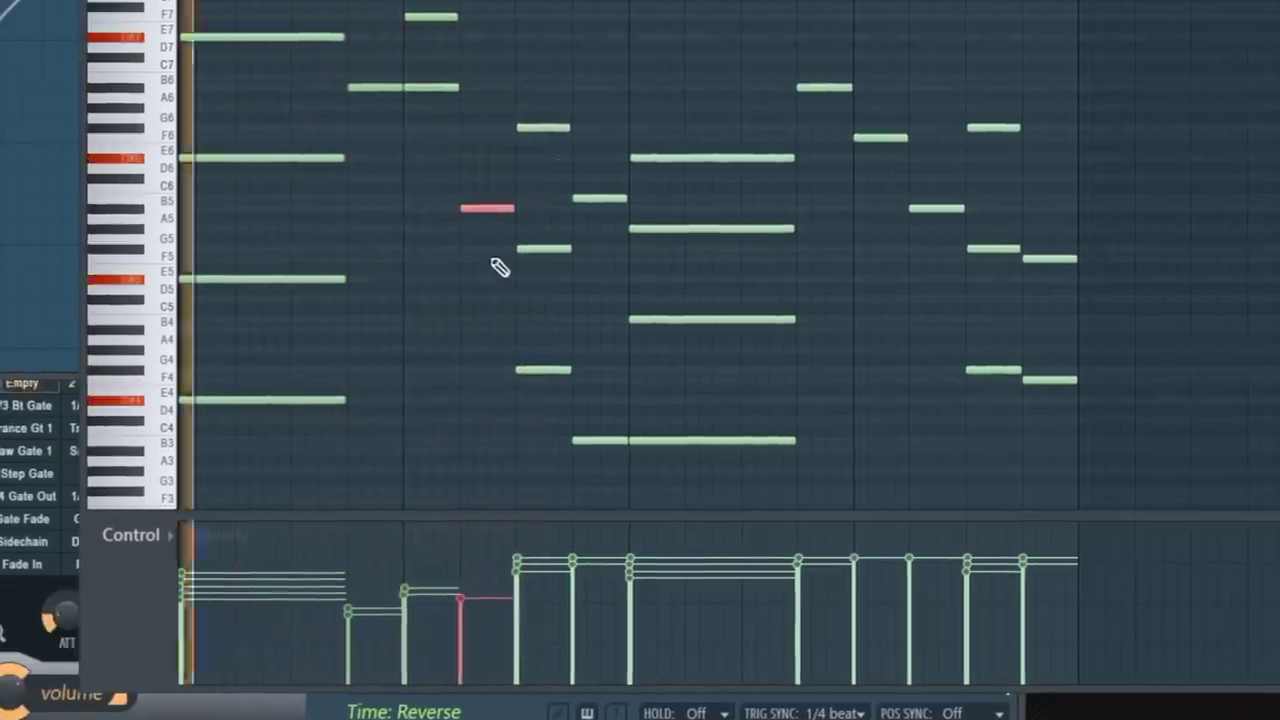
scroll(606, 270, "down", 3)
key("space")
- Lower the velocities of the stacked notes in the second half of bar 2 and of the long bar 3 chord
left_click_drag(840, 20, 712, 335)
scroll(895, 180, "down", 3)
left_click_drag(622, 6, 592, 280)
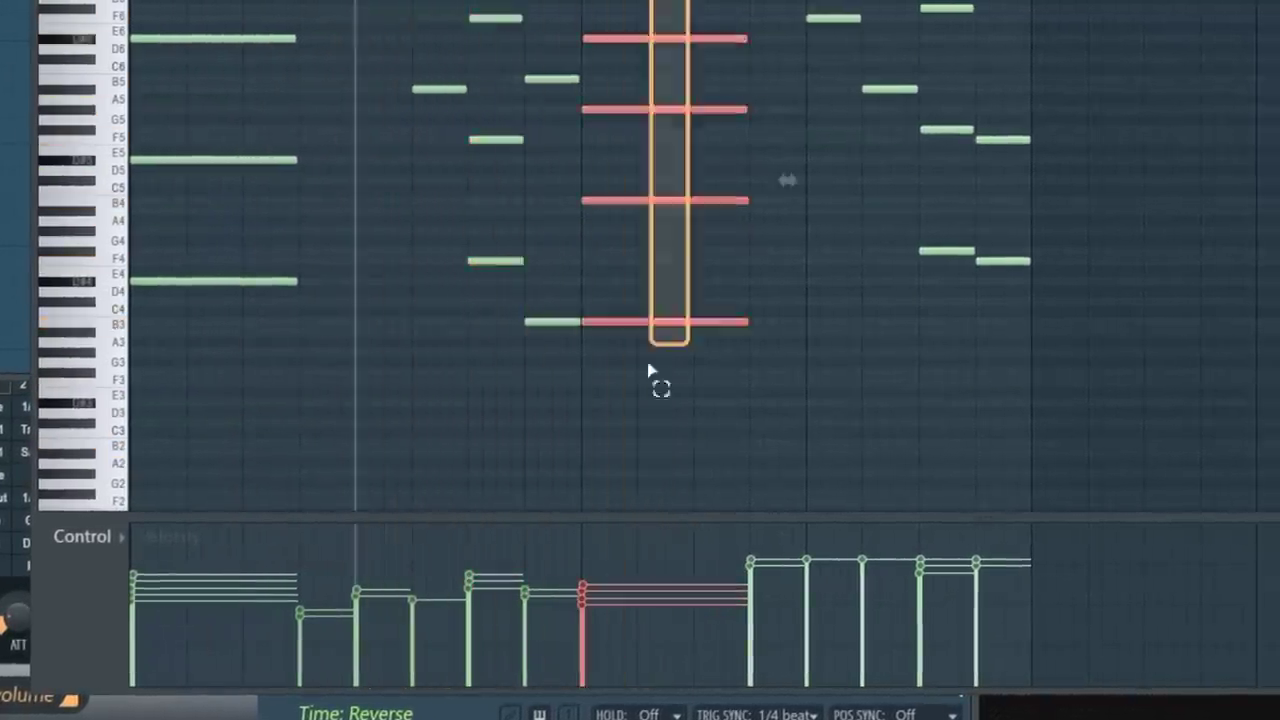
left_click_drag(685, 22, 655, 335)
- Vary the velocities of the remaining notes from the end of bar 3 through bar 4, keeping them below the default level
scroll(660, 300, "up", 3)
left_click_drag(790, 20, 765, 85)
left_click_drag(845, 85, 820, 209)
scroll(820, 209, "down", 3)
left_click_drag(960, 75, 931, 366)
left_click_drag(1020, 205, 990, 375)
key("space")
key("space")
scroll(1069, 426, "up", 3)
- Duplicate the whole four-bar melody into bars 5 to 8 and deselect the notes
key("ctrl+a")
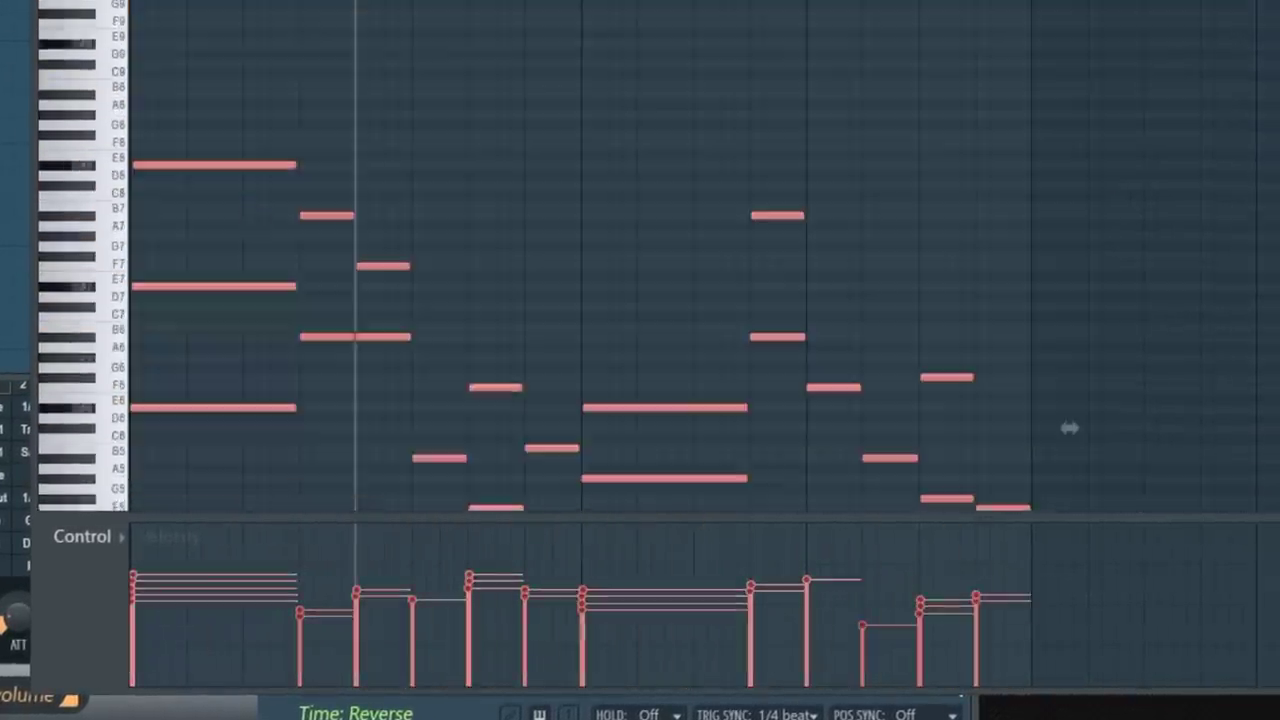
key("ctrl+b")
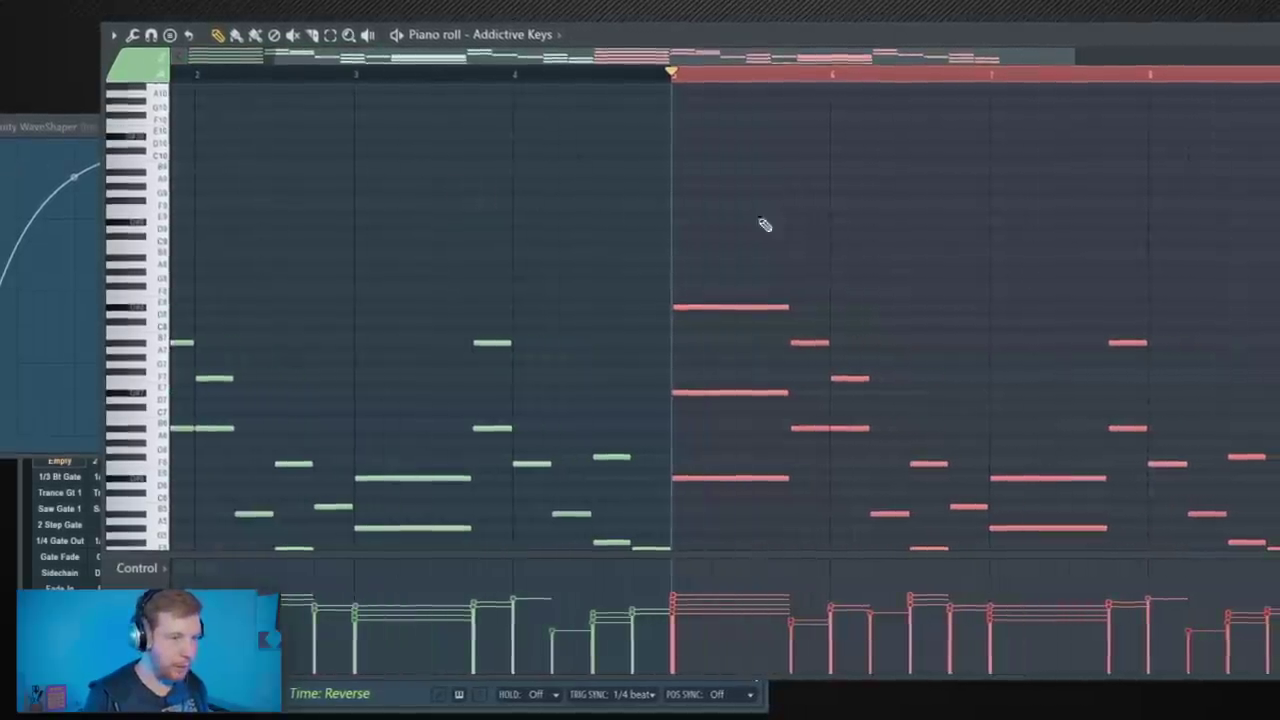
scroll(617, 206, "down", 3)
key("ctrl+d")
scroll(627, 280, "down", 3)
- Remove the two highest notes from the bar 5 D# stack, lower the velocity of the remaining three, and play the full pattern
left_click_drag(640, 202, 625, 359)
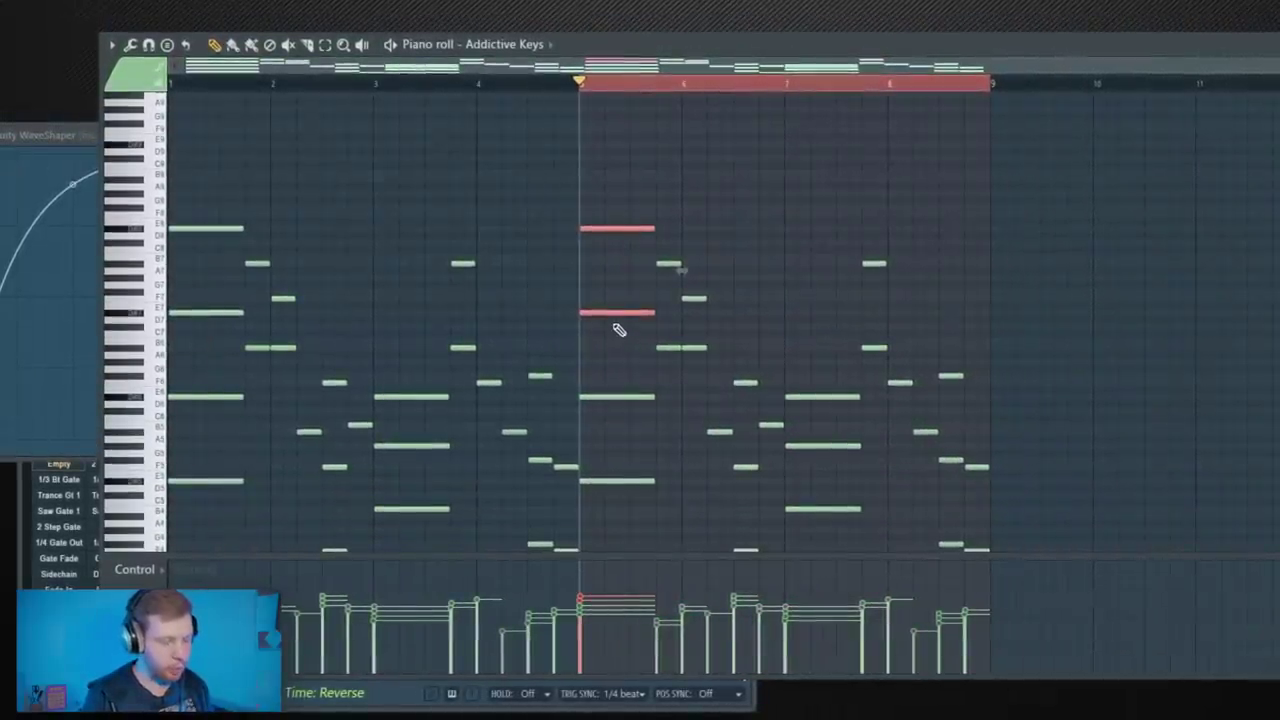
right_click(606, 312)
scroll(609, 316, "down", 2)
left_click_drag(609, 218, 616, 462)
left_click_drag(614, 255, 614, 522)
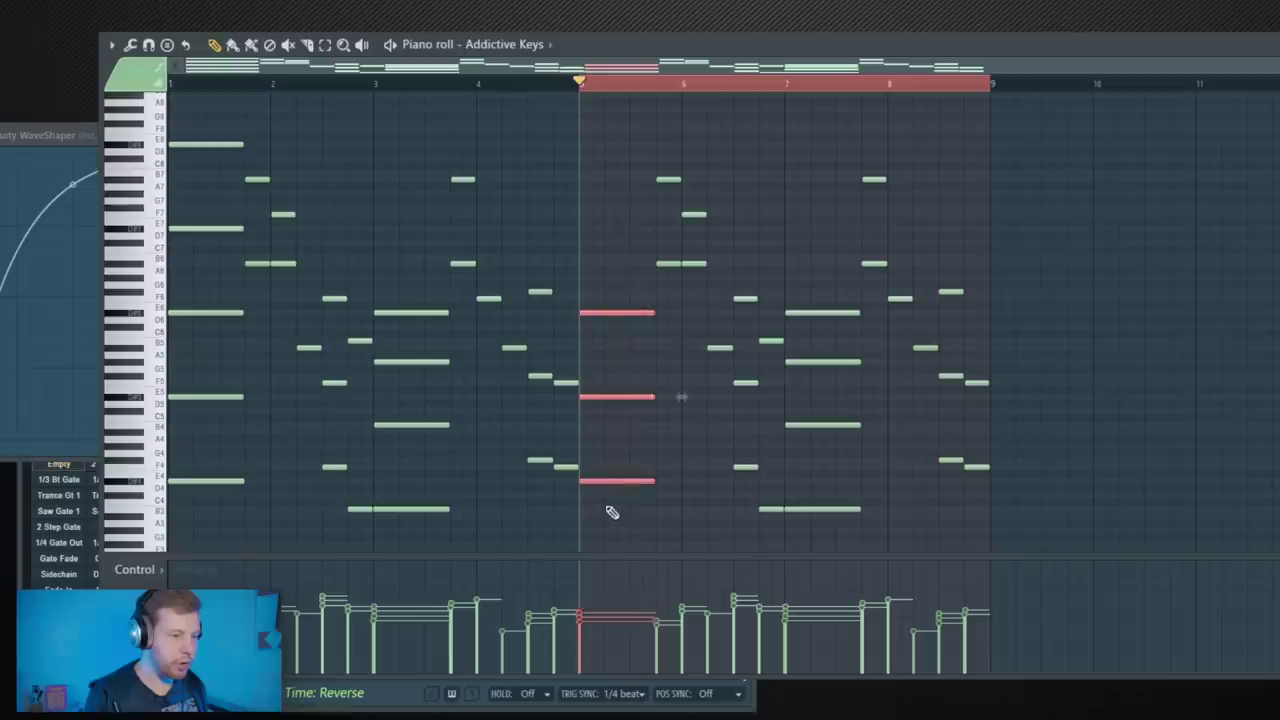
key("ctrl+a")
key("space")
key("space")
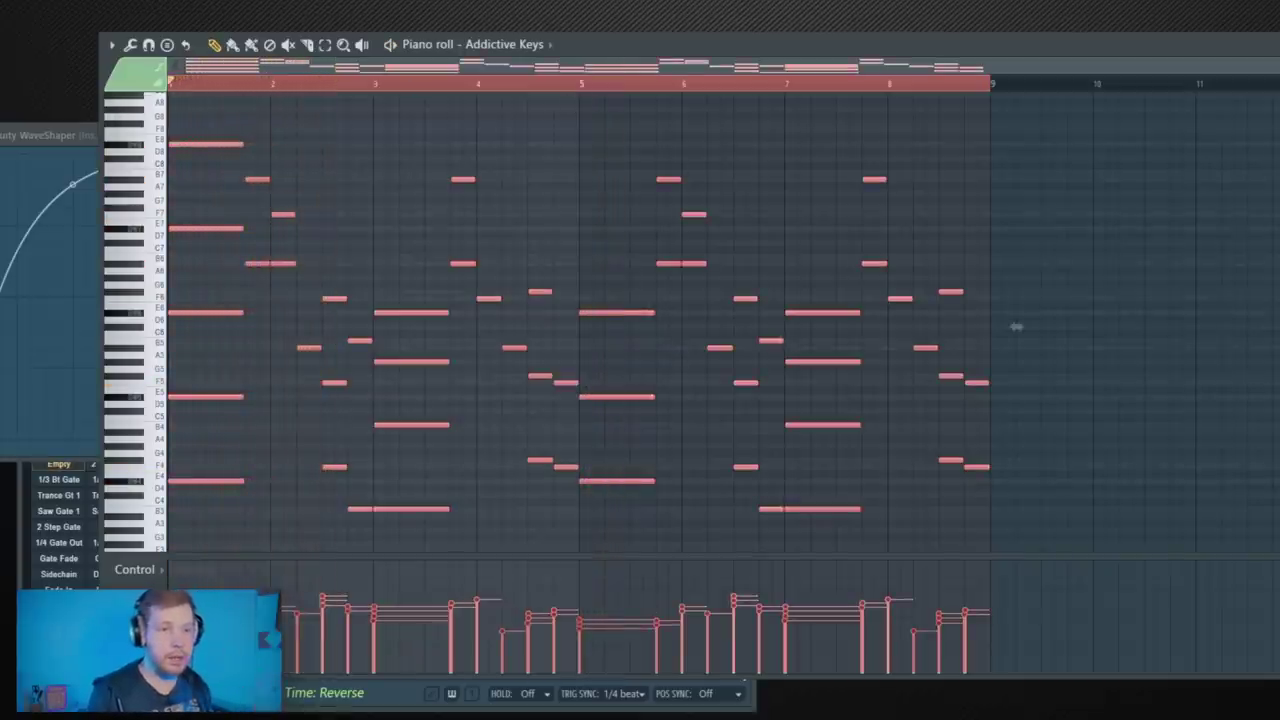
- Route Addictive Keys to mixer track 4 and load Fruity Delay 3 in its first effect slot
key("F7")
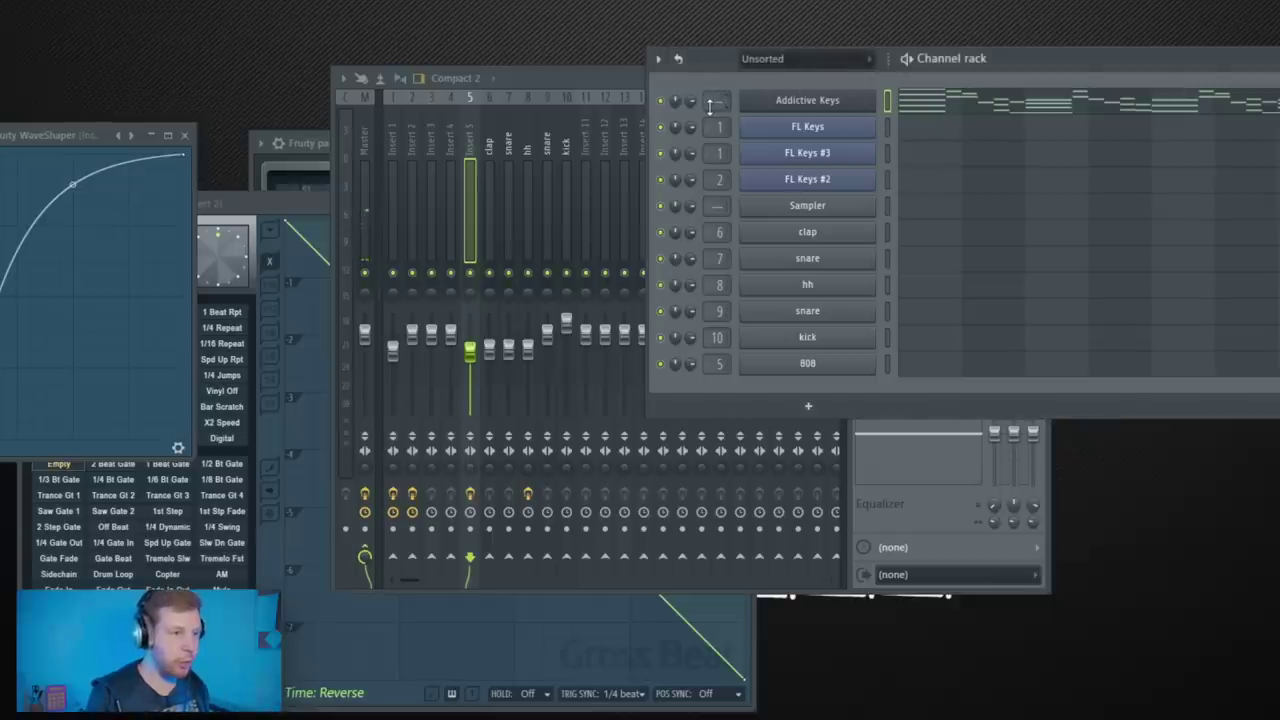
left_click_drag(709, 103, 709, 88)
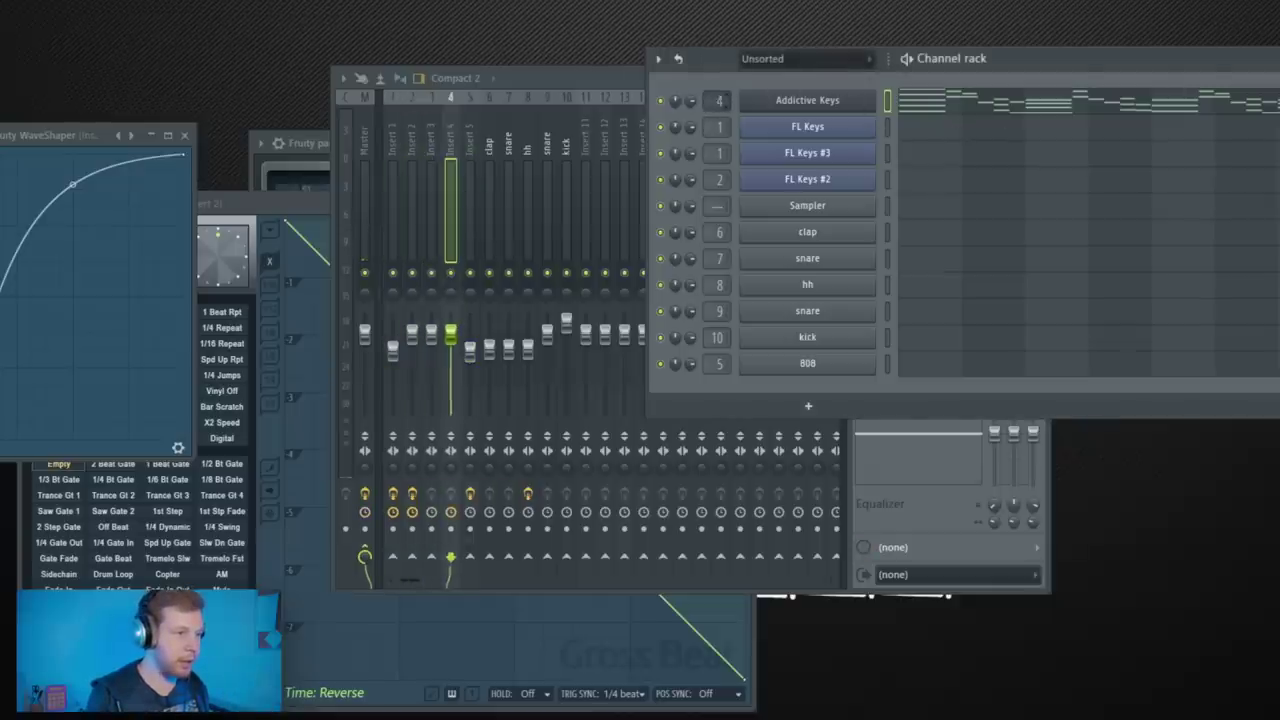
left_click(555, 172)
left_click(862, 140)
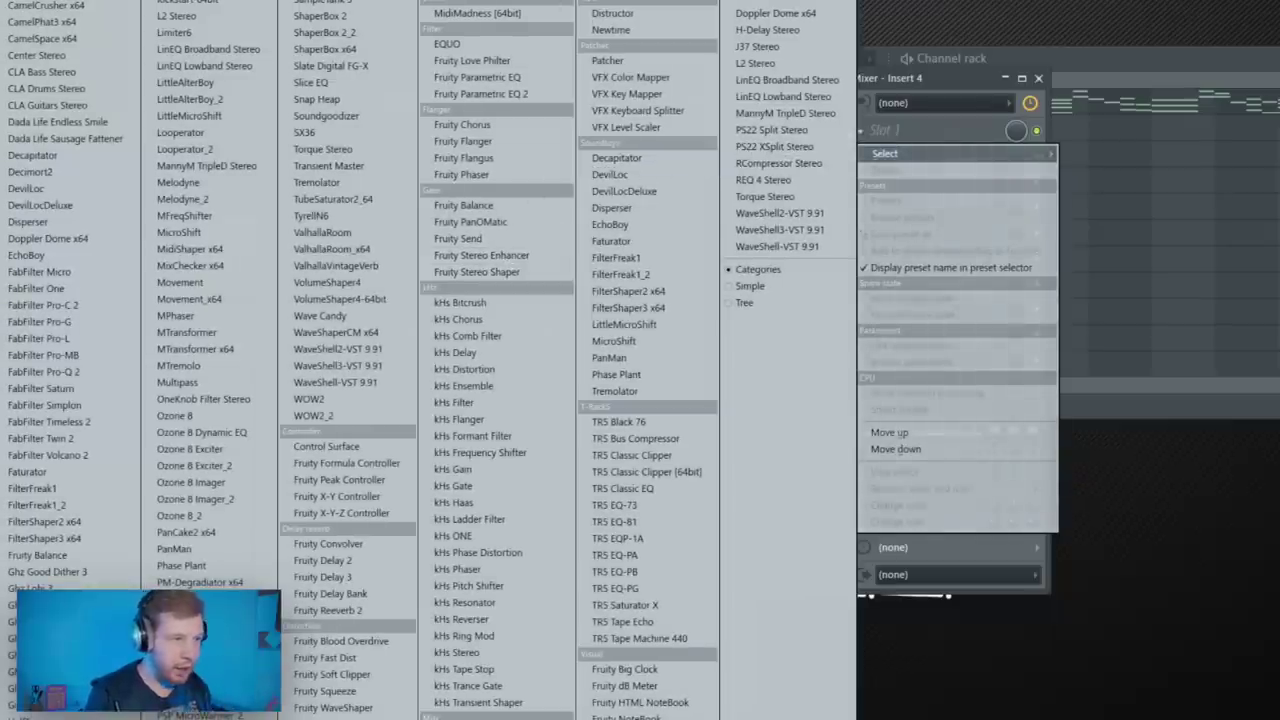
left_click(355, 579)
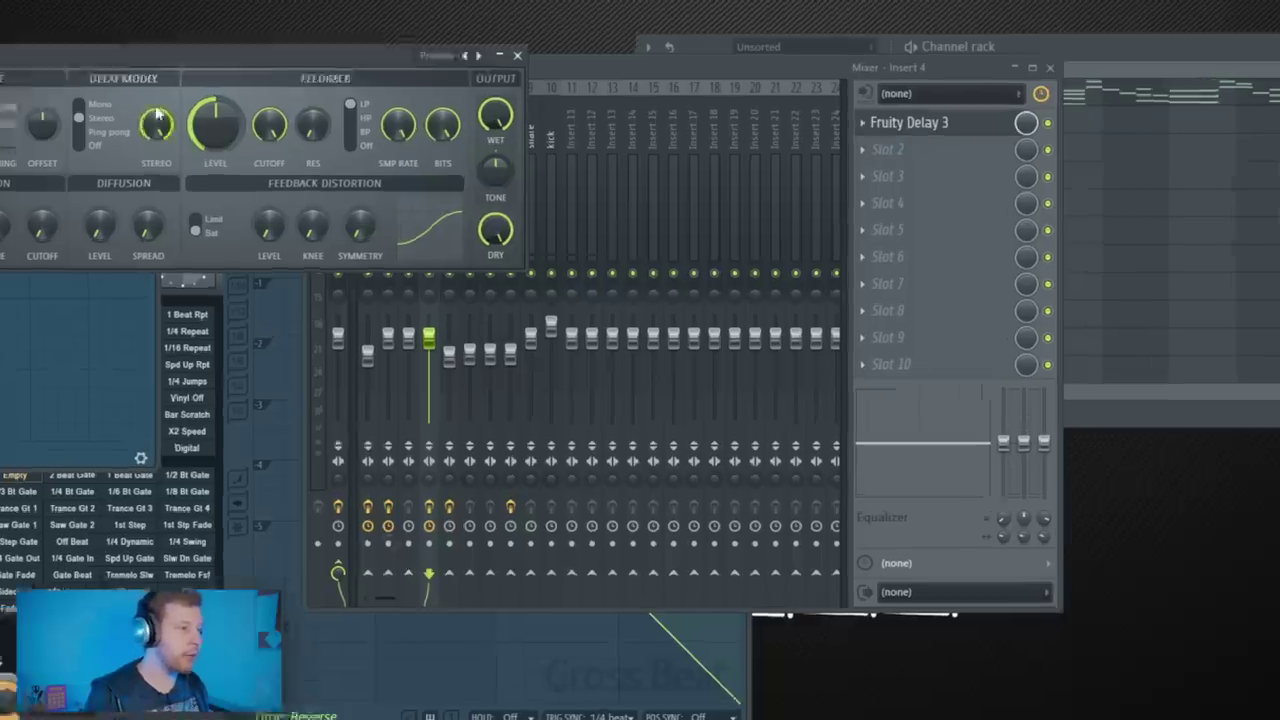
- Set the delay to ping pong with zero feedback level, about half wet output, a BP feedback filter and a lower cutoff
left_click_drag(204, 68, 744, 179)
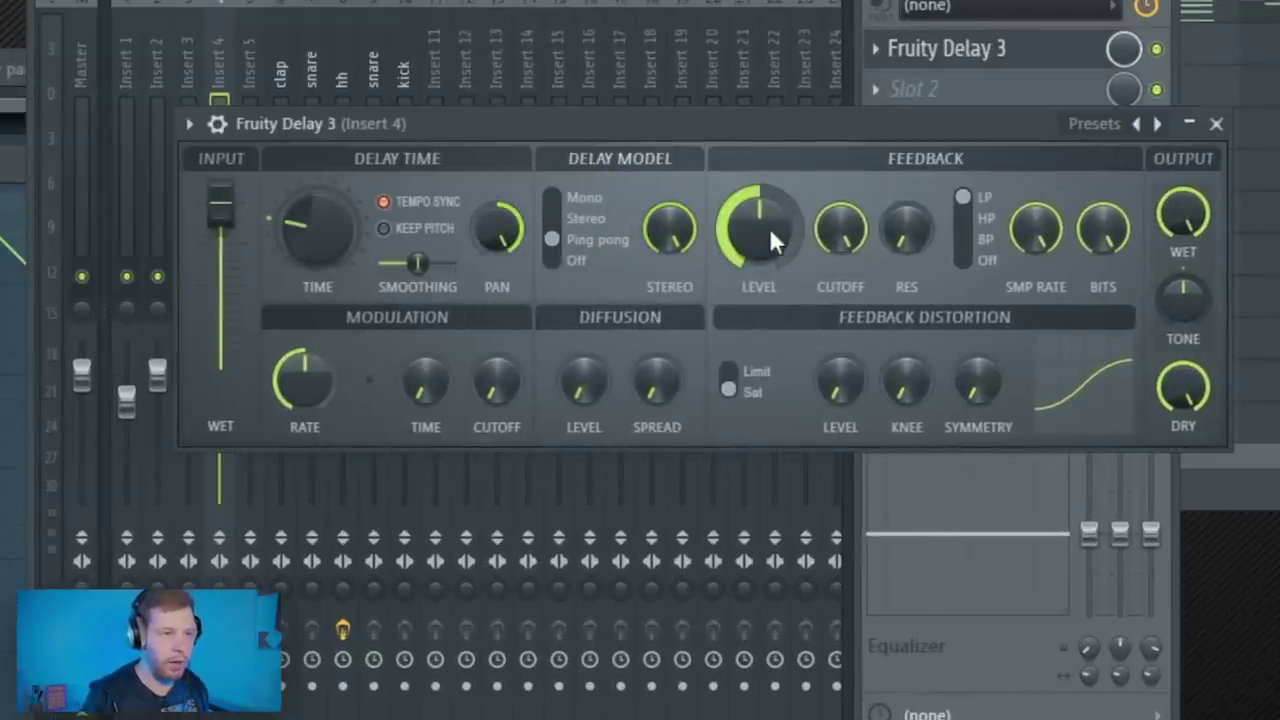
left_click_drag(769, 227, 856, 278)
left_click_drag(1195, 218, 1195, 262)
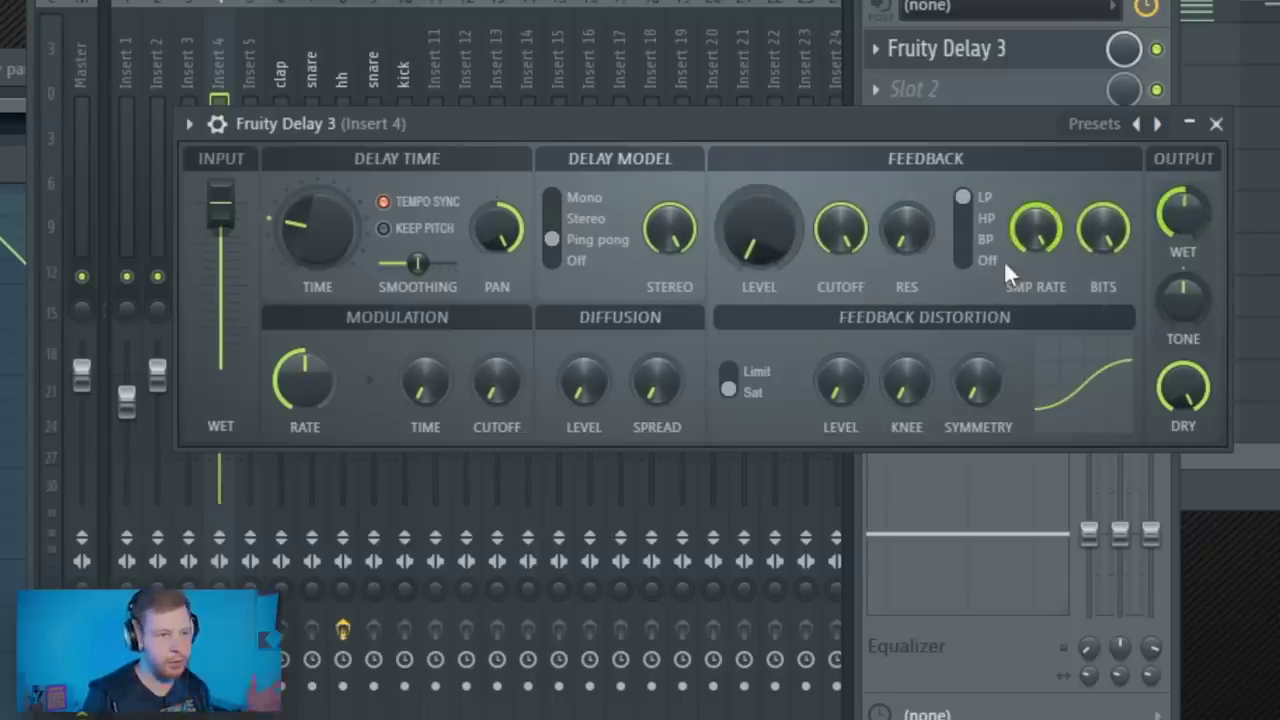
left_click_drag(975, 220, 990, 245)
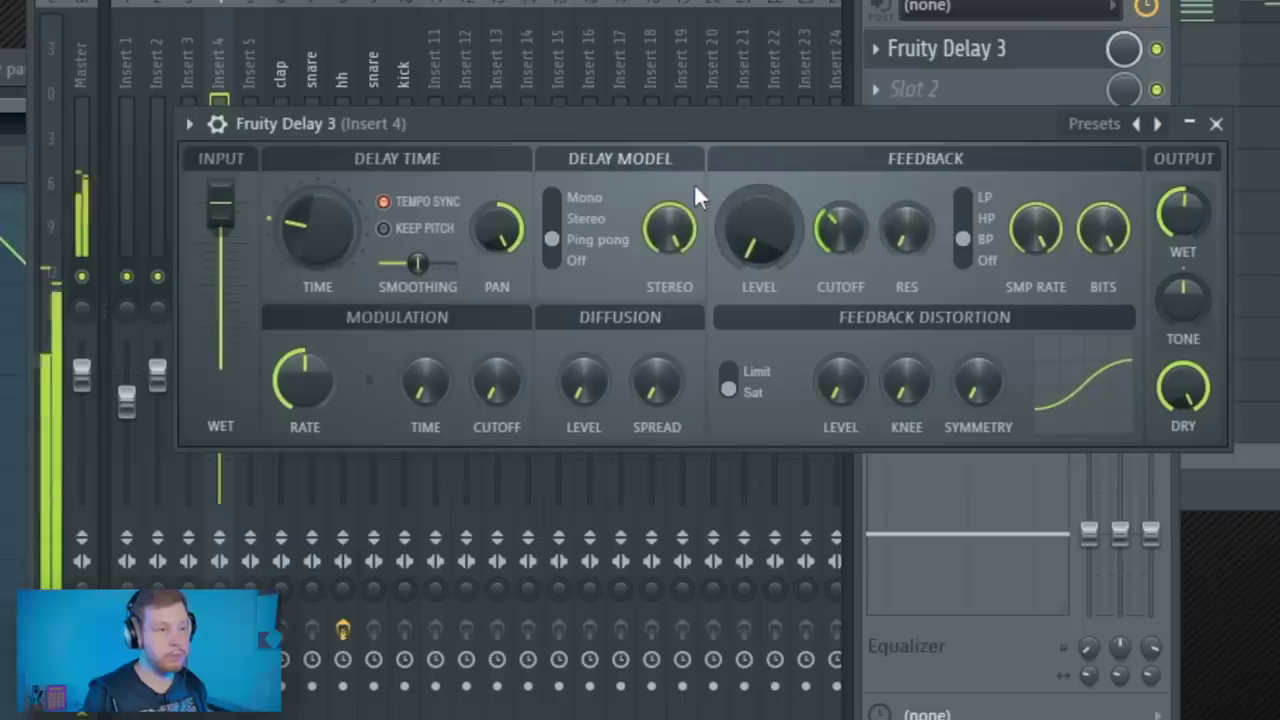
- Check the preset note values for the delay time, and raise the tempo-synced delay time slightly
right_click(308, 224)
mouse_move(390, 264)
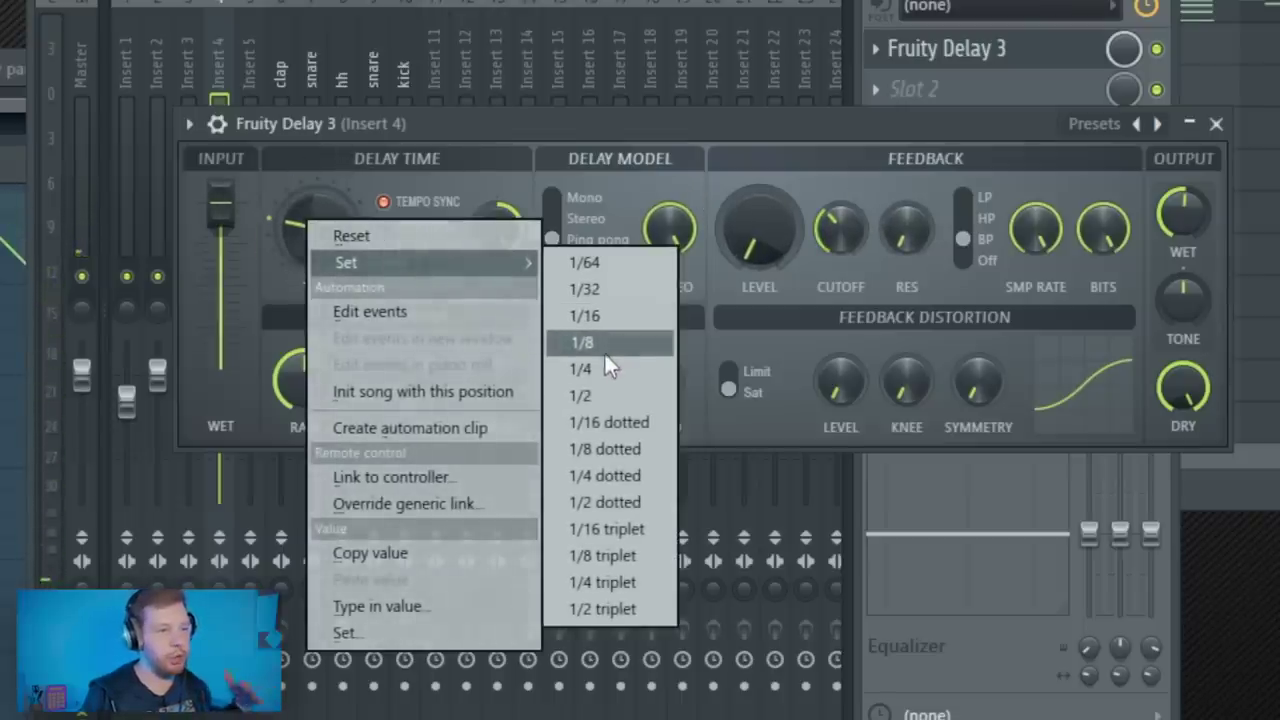
left_click(280, 222)
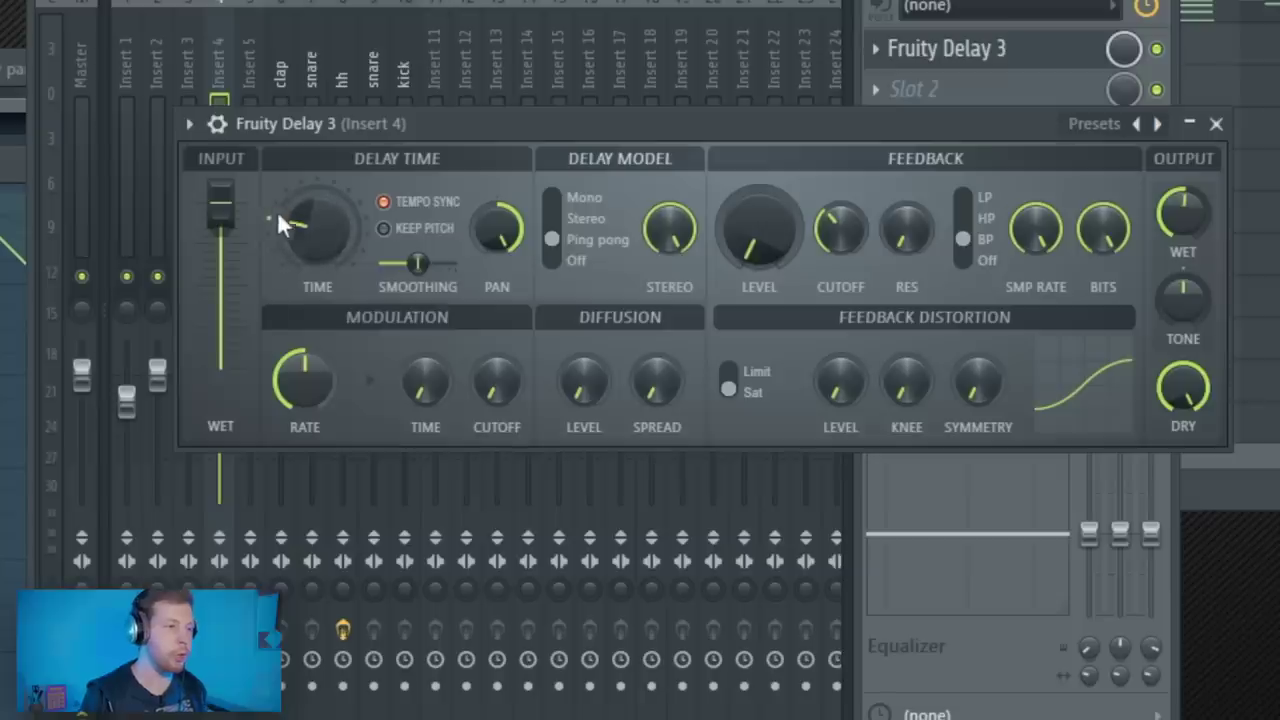
left_click_drag(322, 230, 322, 214)
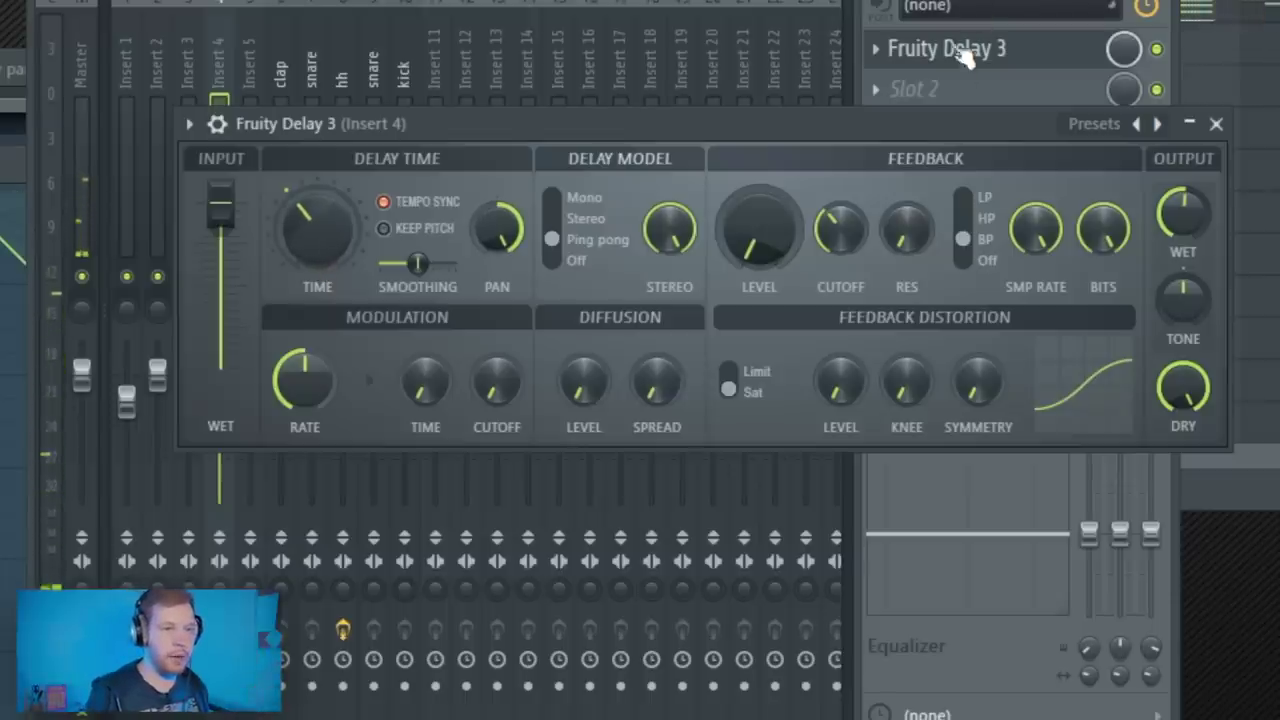
- Add Fruity Reeverb 2 with the Large Hall preset, reduce its wet level and raise the room size to maximum
left_click(901, 88)
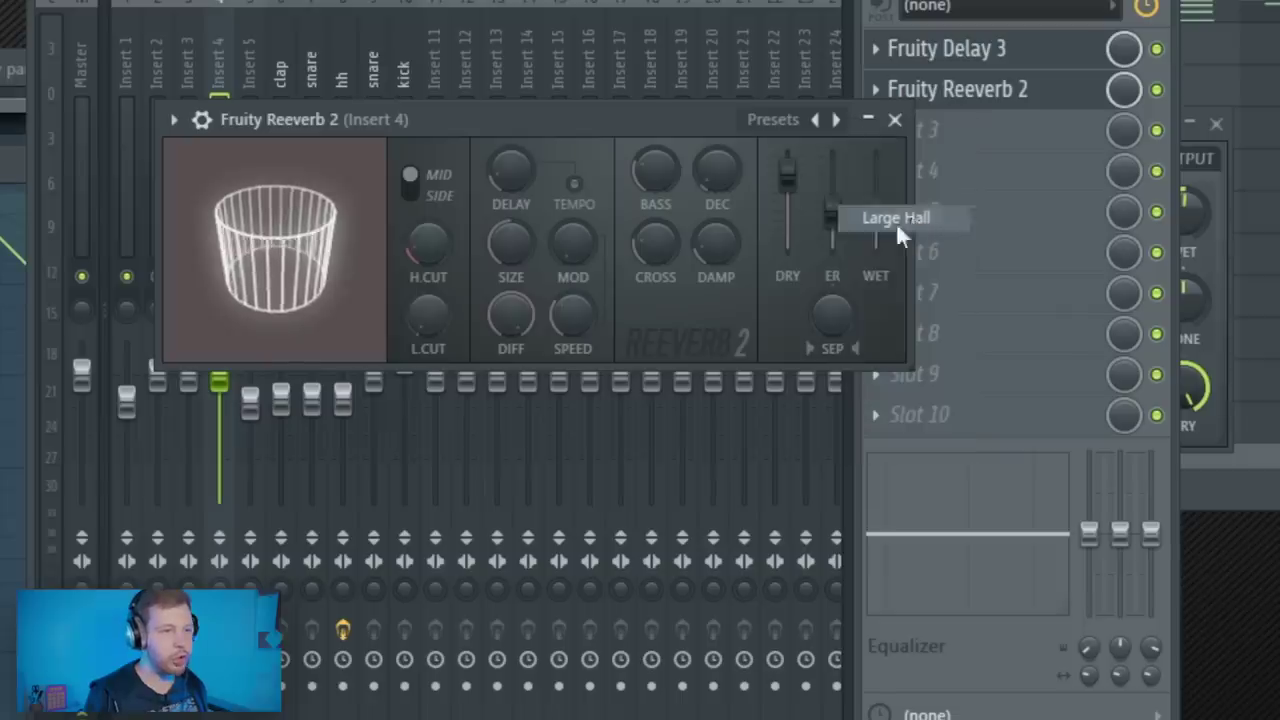
left_click(896, 222)
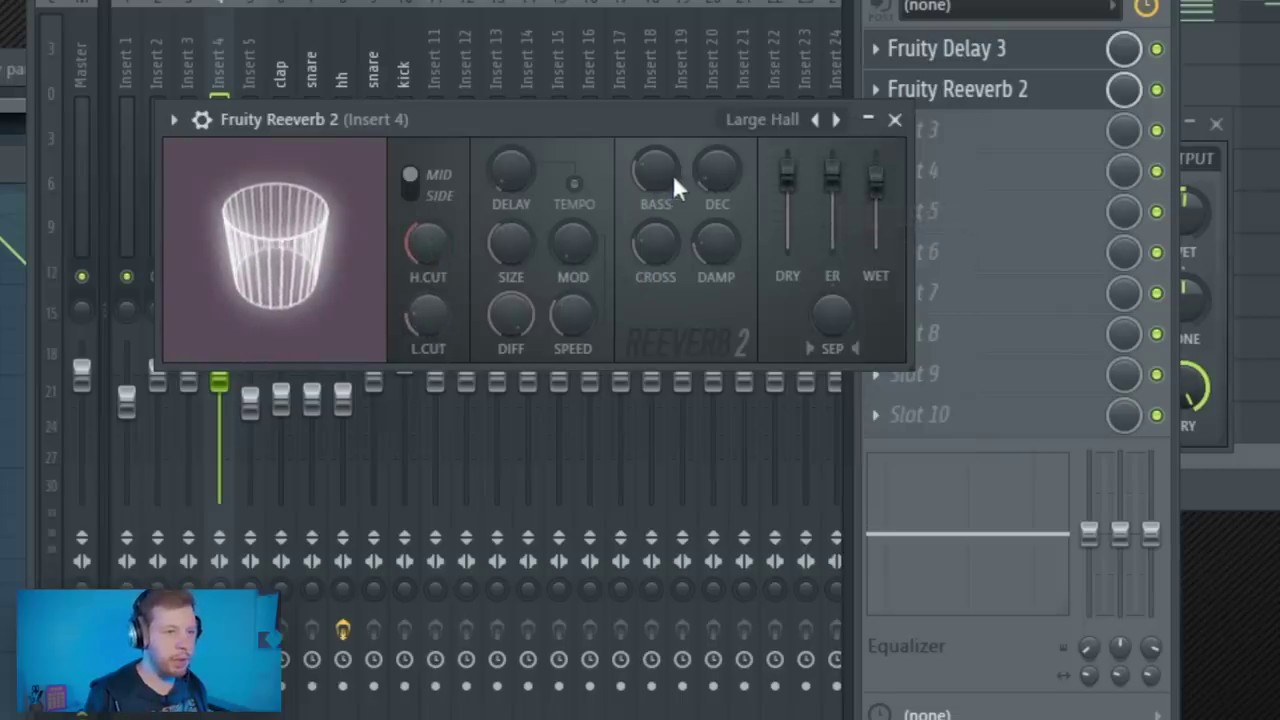
left_click_drag(875, 172, 897, 228)
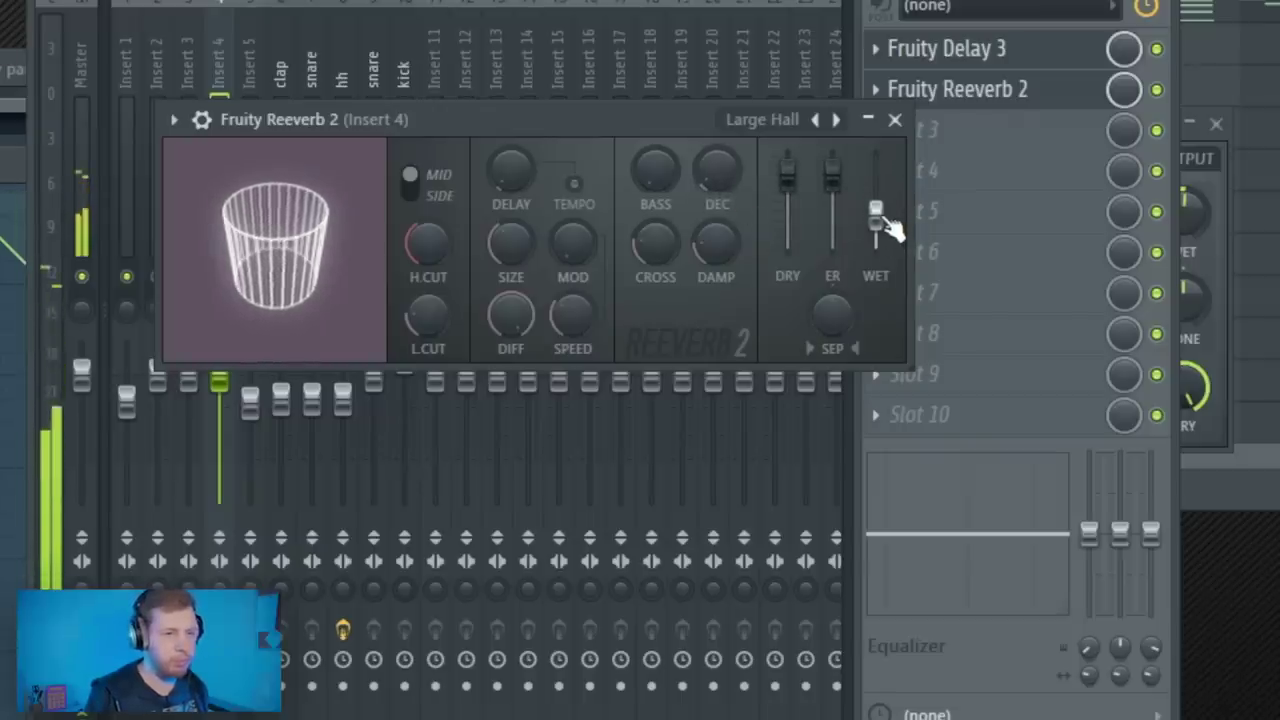
left_click_drag(518, 246, 531, 187)
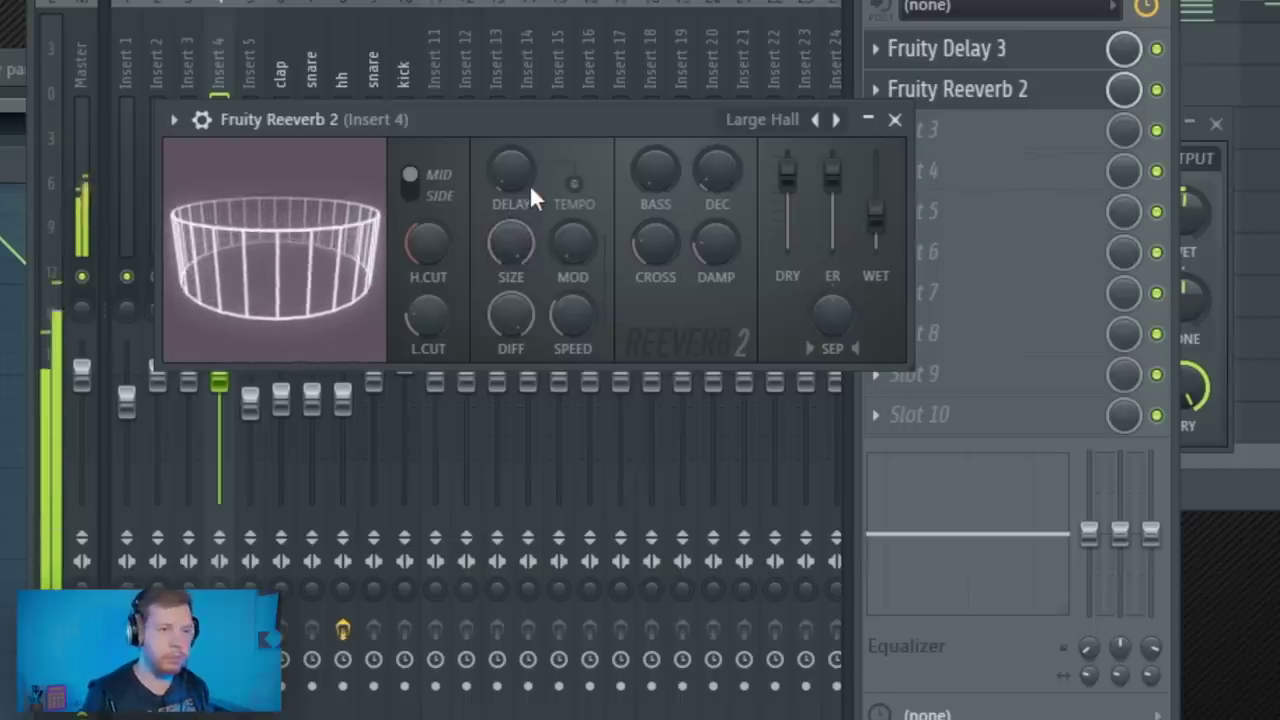
left_click(895, 119)
- Add Soundgoodizer in mode A and adjust its amount, then apply Parametric EQ 2's 30Hz + 18kHz cut preset and adjust its cutoff bands
left_click(905, 133)
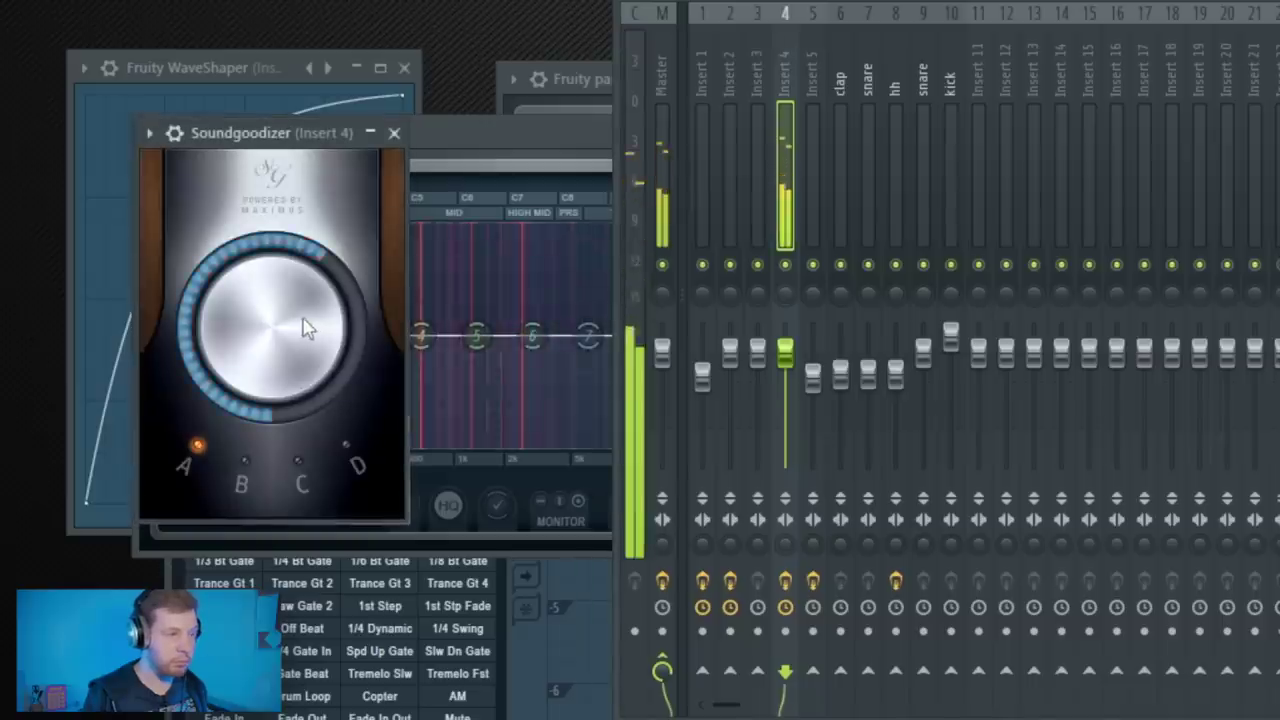
left_click_drag(303, 323, 303, 300)
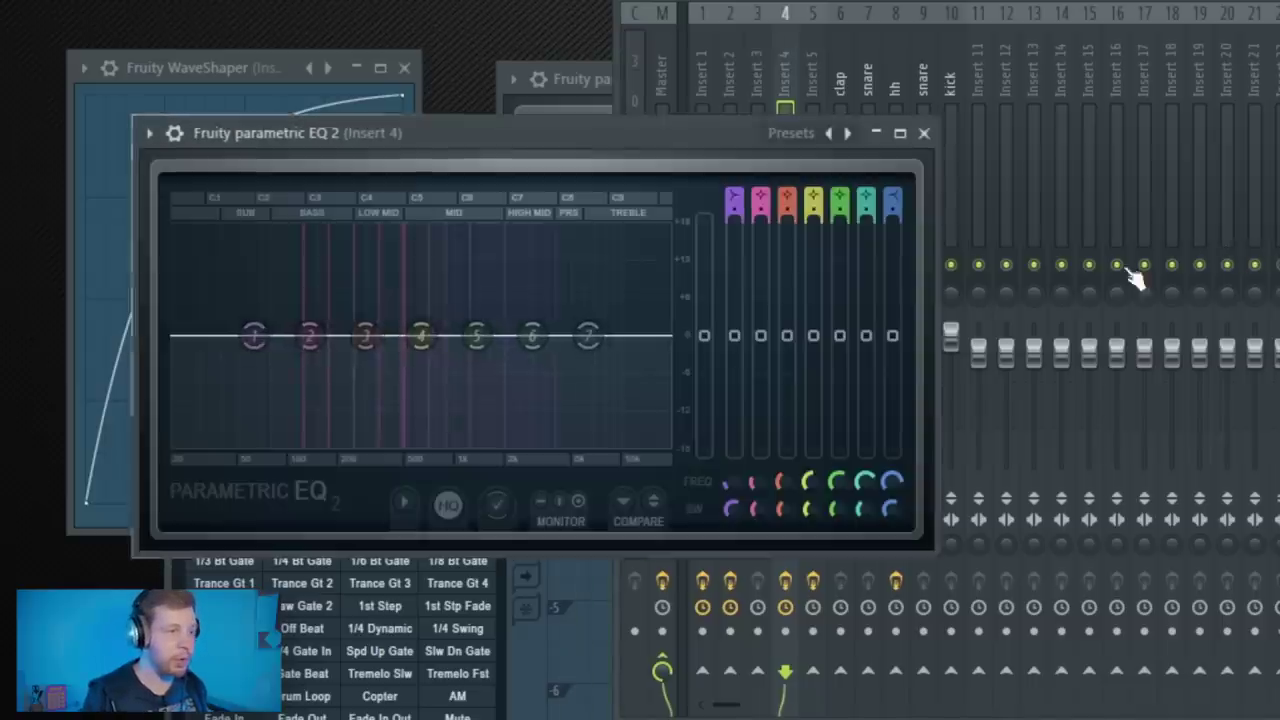
left_click(833, 133)
left_click(900, 286)
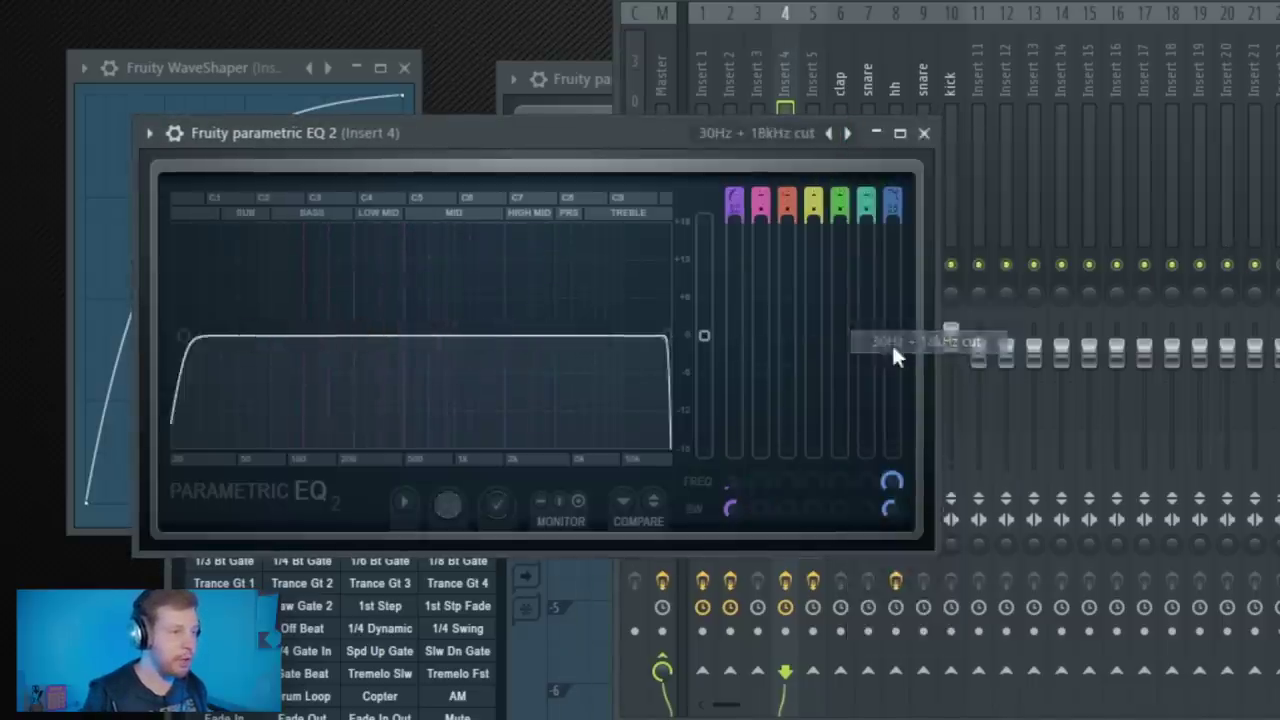
left_click_drag(890, 483, 890, 508)
left_click_drag(726, 492, 733, 480)
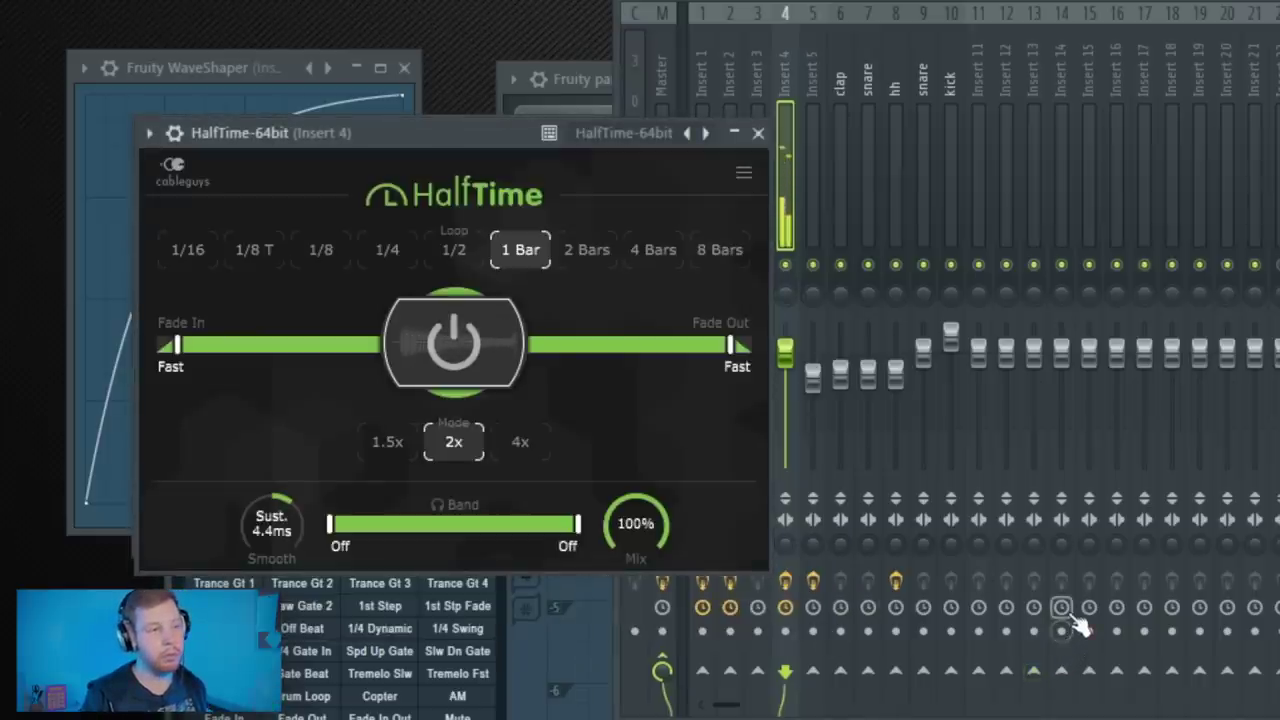
- Stop the HalfTime playback and reopen the Addictive Keys notes in the piano roll
key("space")
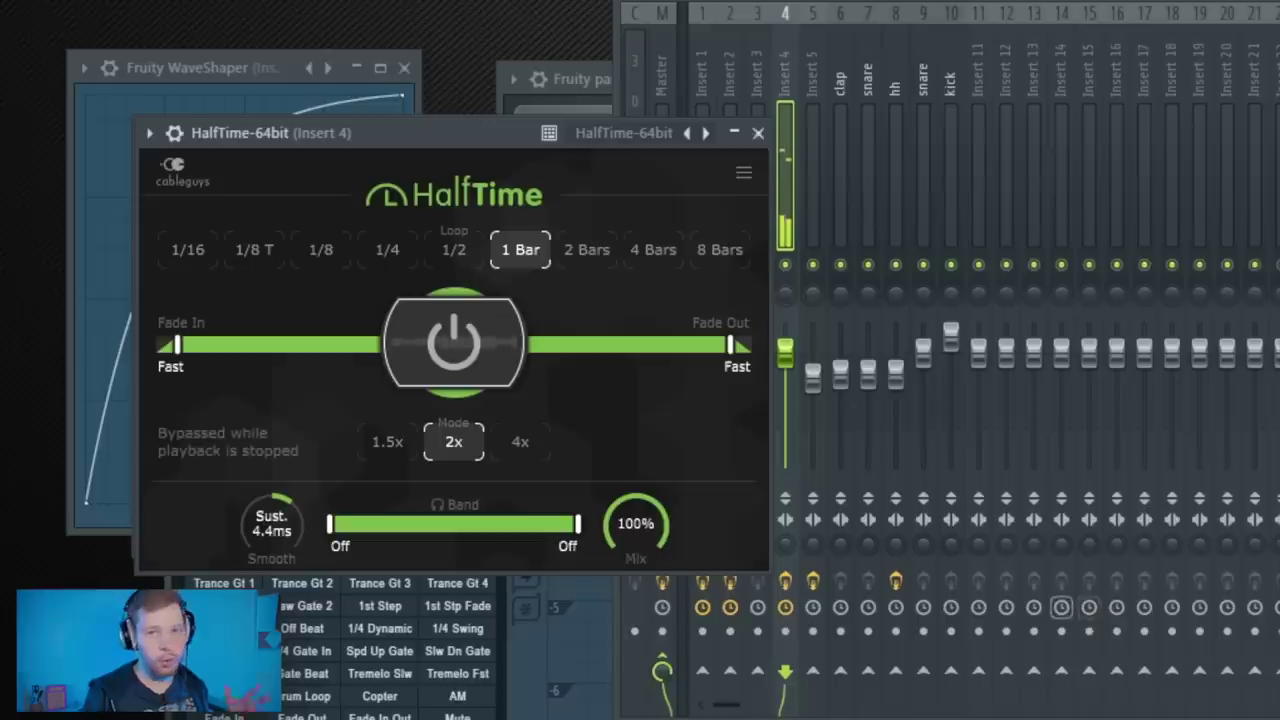
key("F6")
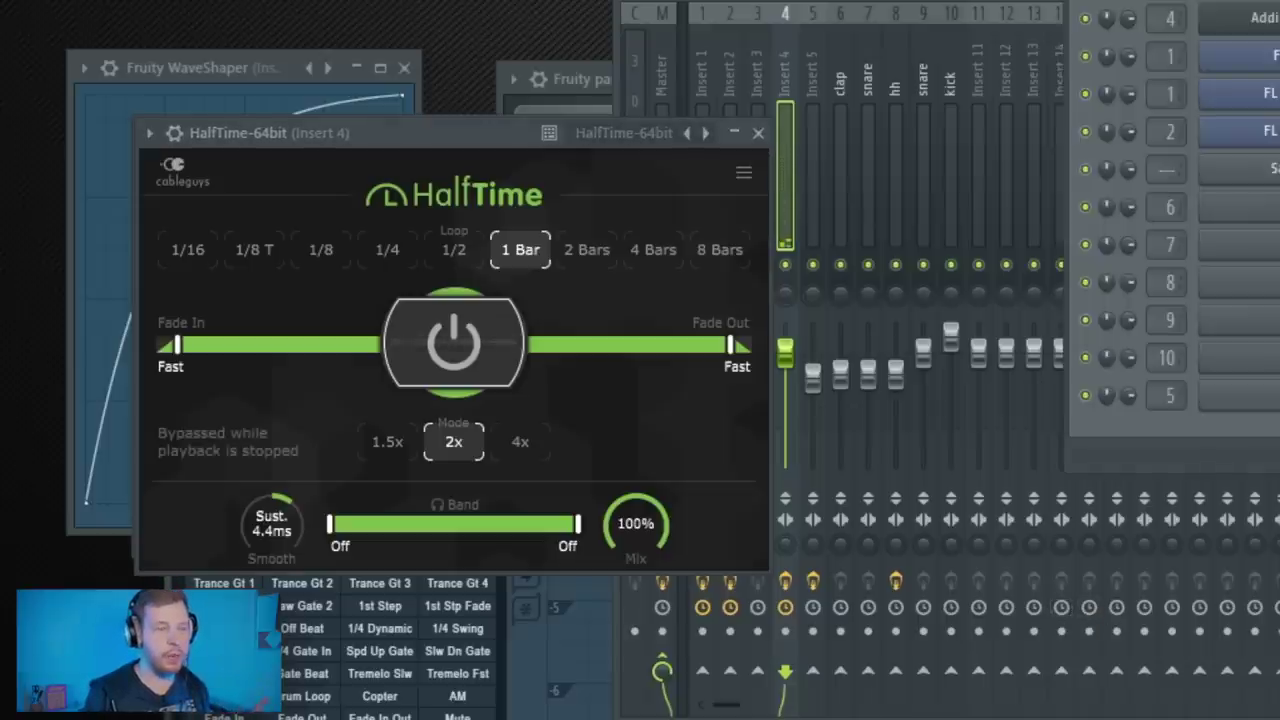
key("F7")
left_click_drag(1270, 645, 265, 37)
key("Delete")
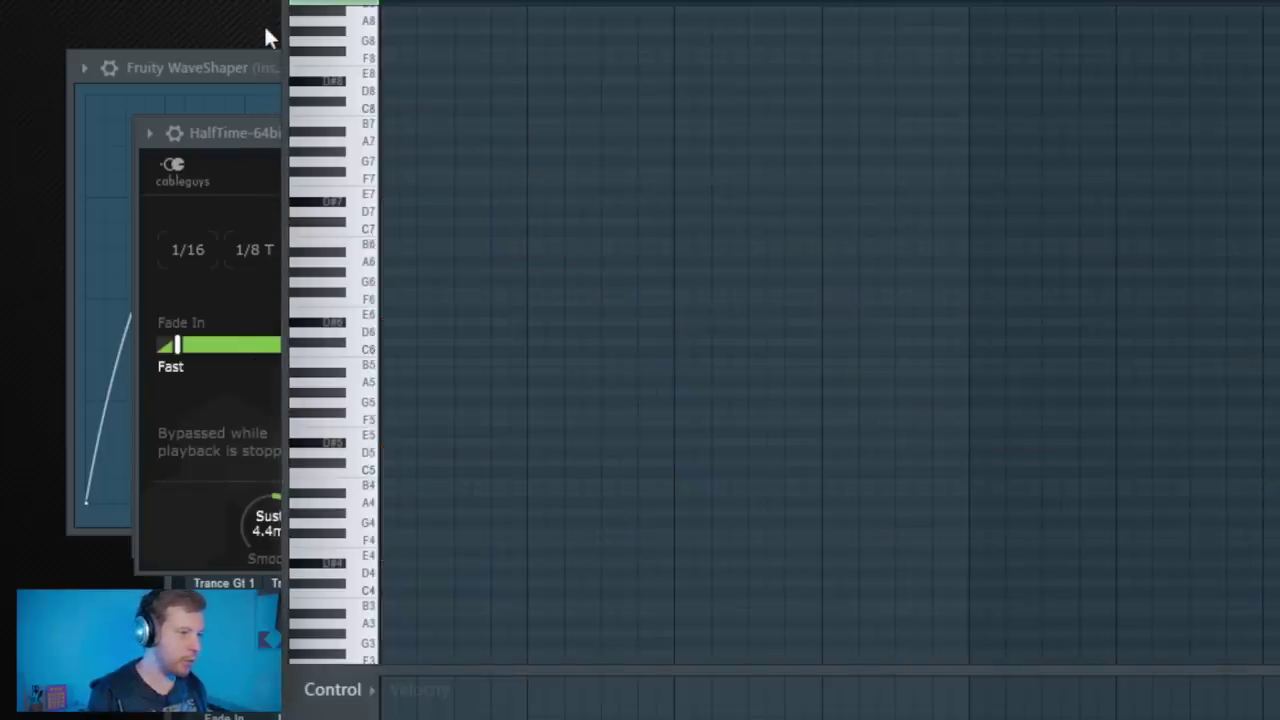
key("ctrl+z")
key("ctrl+d")
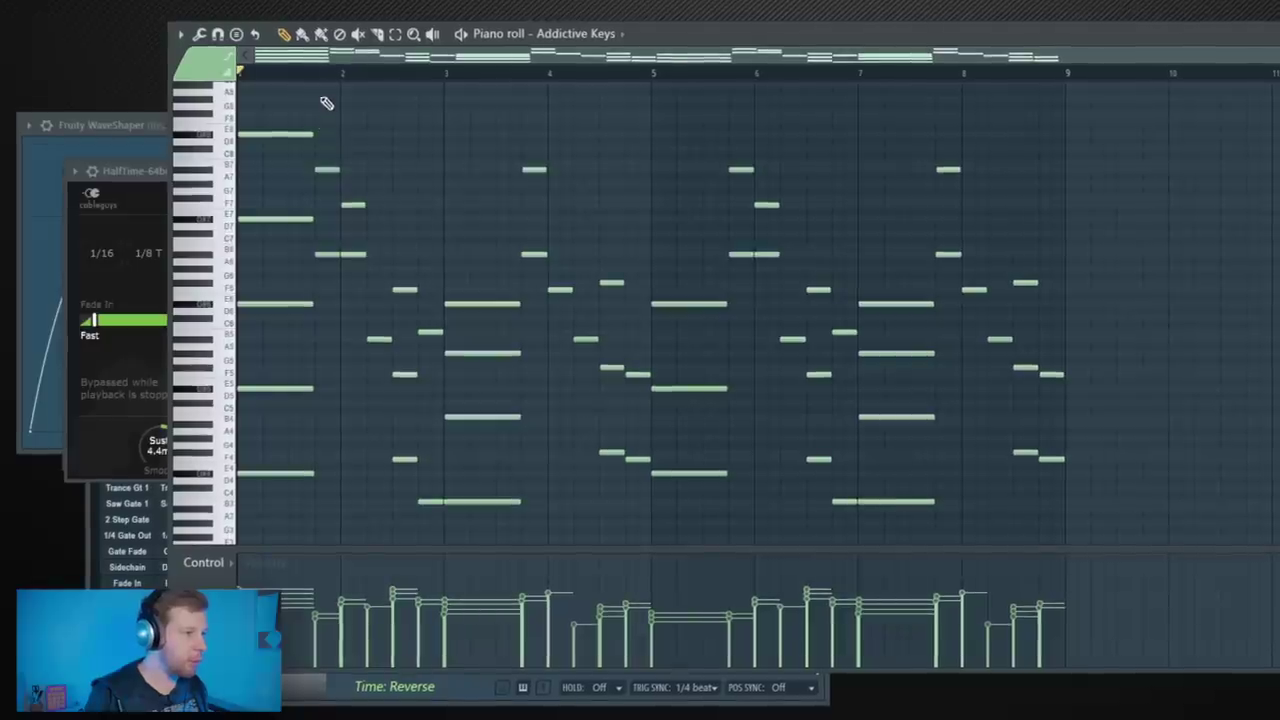
- Compress the Addictive Keys notes in each of bars 1 to 4 to half their length and spacing
left_click_drag(324, 99, 222, 568)
scroll(345, 310, "up", 2)
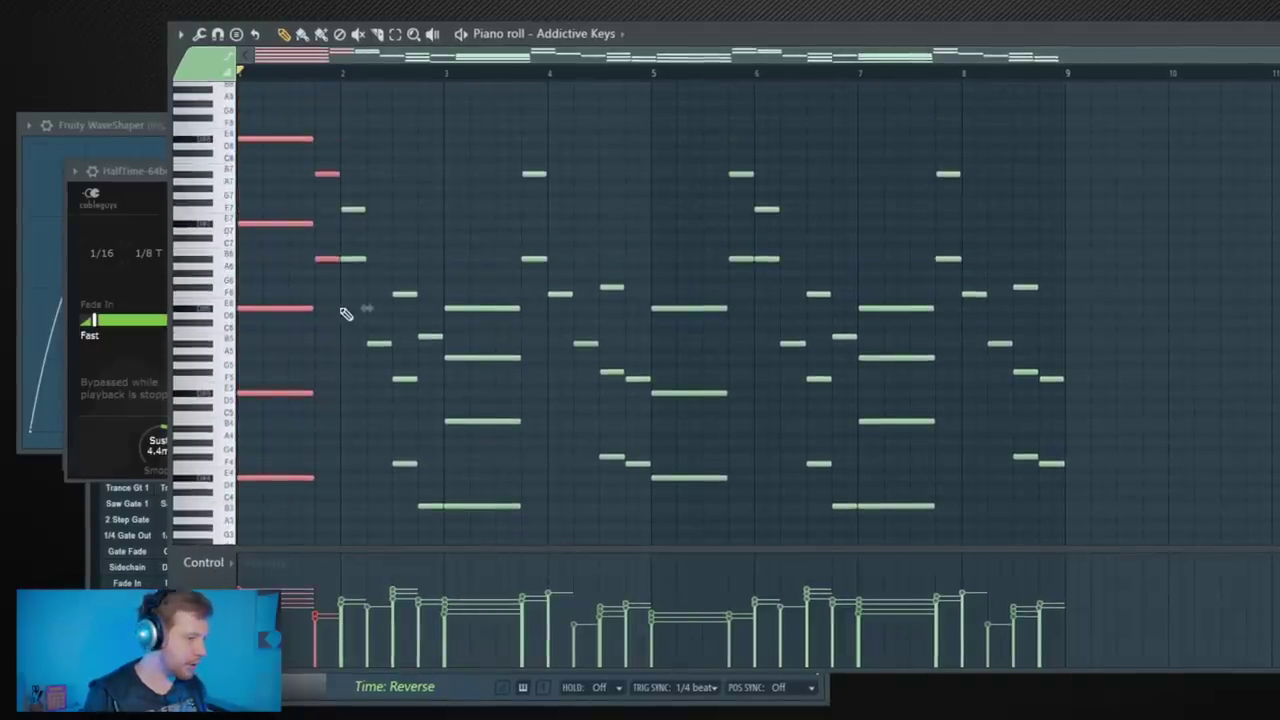
left_click_drag(354, 151, 425, 528)
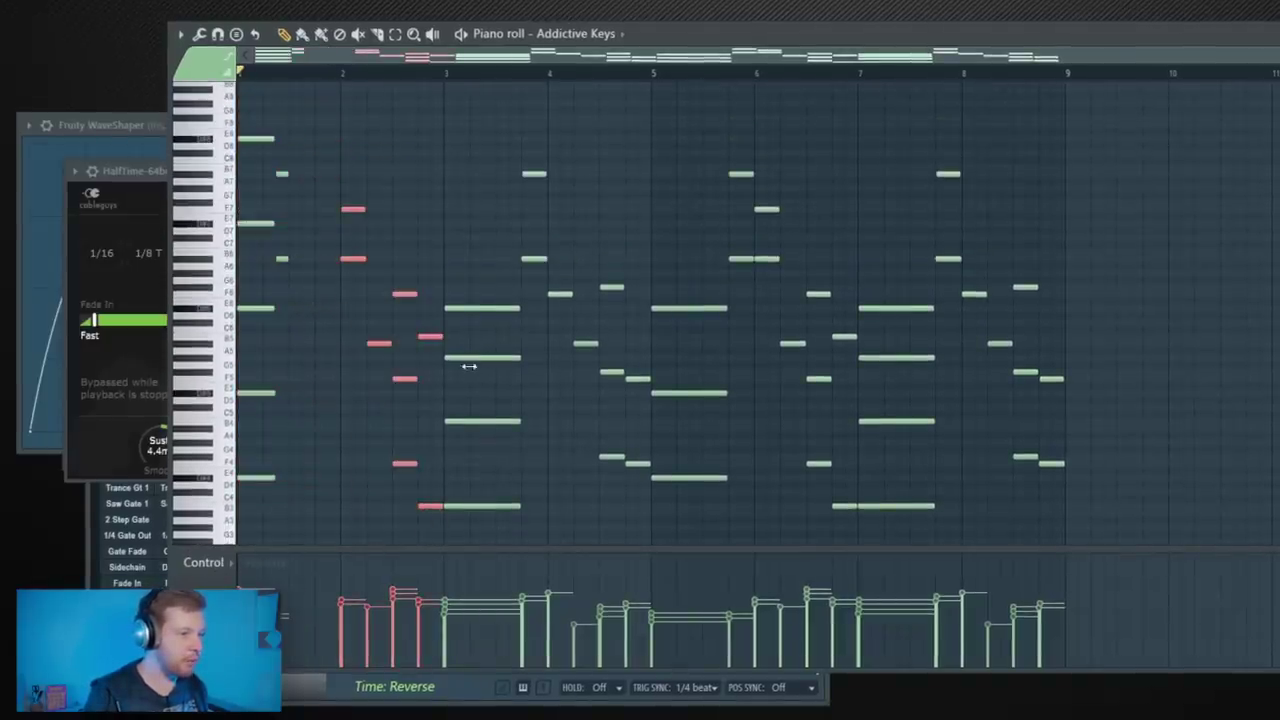
left_click_drag(470, 366, 418, 366)
left_click_drag(446, 136, 538, 544)
left_click_drag(574, 316, 522, 314)
left_click_drag(553, 228, 641, 460)
left_click_drag(676, 349, 624, 349)
- Compress the Addictive Keys notes in each of bars 5 to 8 to half length and play the melody
left_click_drag(656, 126, 745, 474)
left_click_drag(779, 300, 728, 301)
left_click_drag(760, 164, 848, 495)
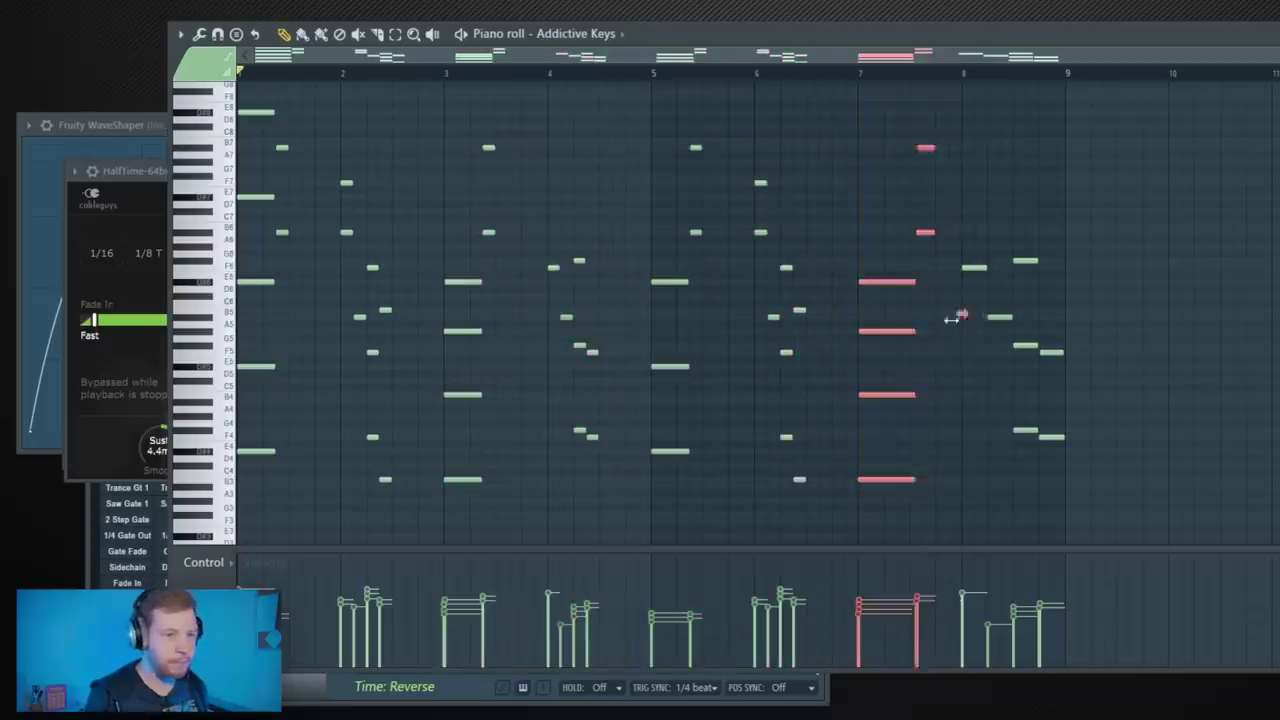
left_click_drag(951, 320, 935, 320)
left_click_drag(968, 238, 1056, 460)
left_click_drag(1090, 349, 1039, 349)
right_click(1135, 322)
key("space")
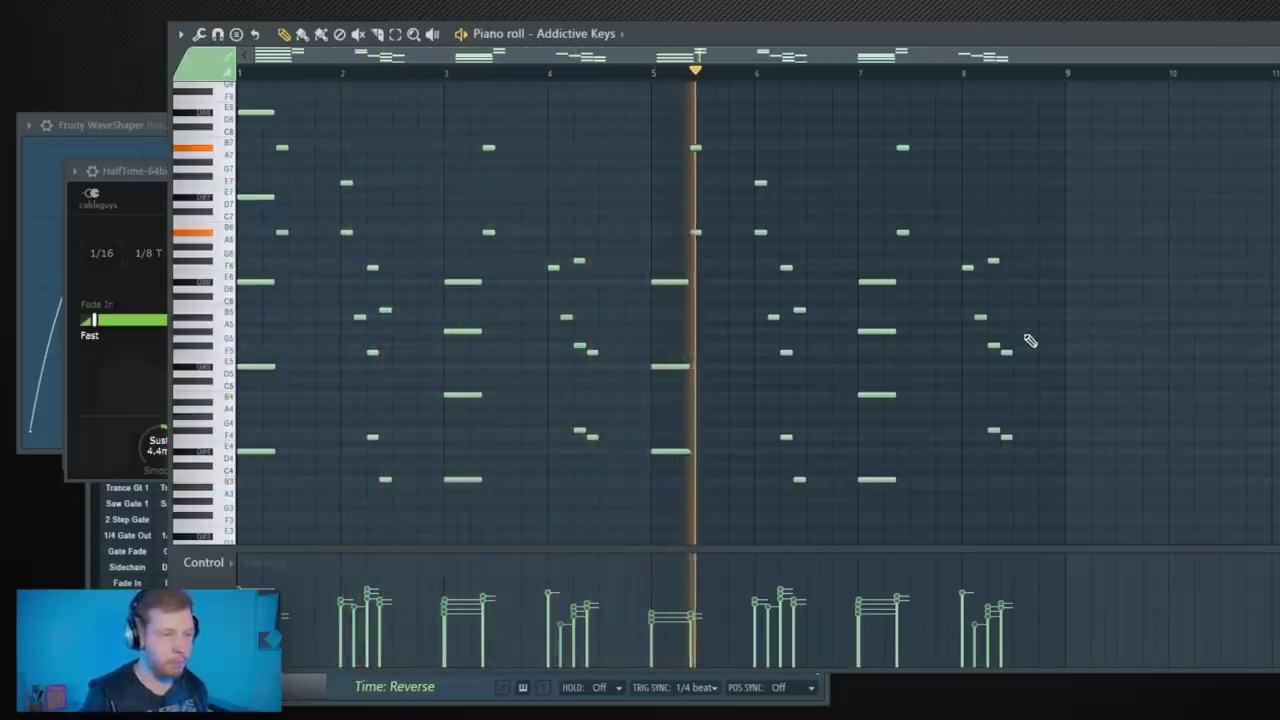
- Add a second Fruity Parametric EQ 2 after HalfTime on mixer Insert 4
left_click(1279, 34)
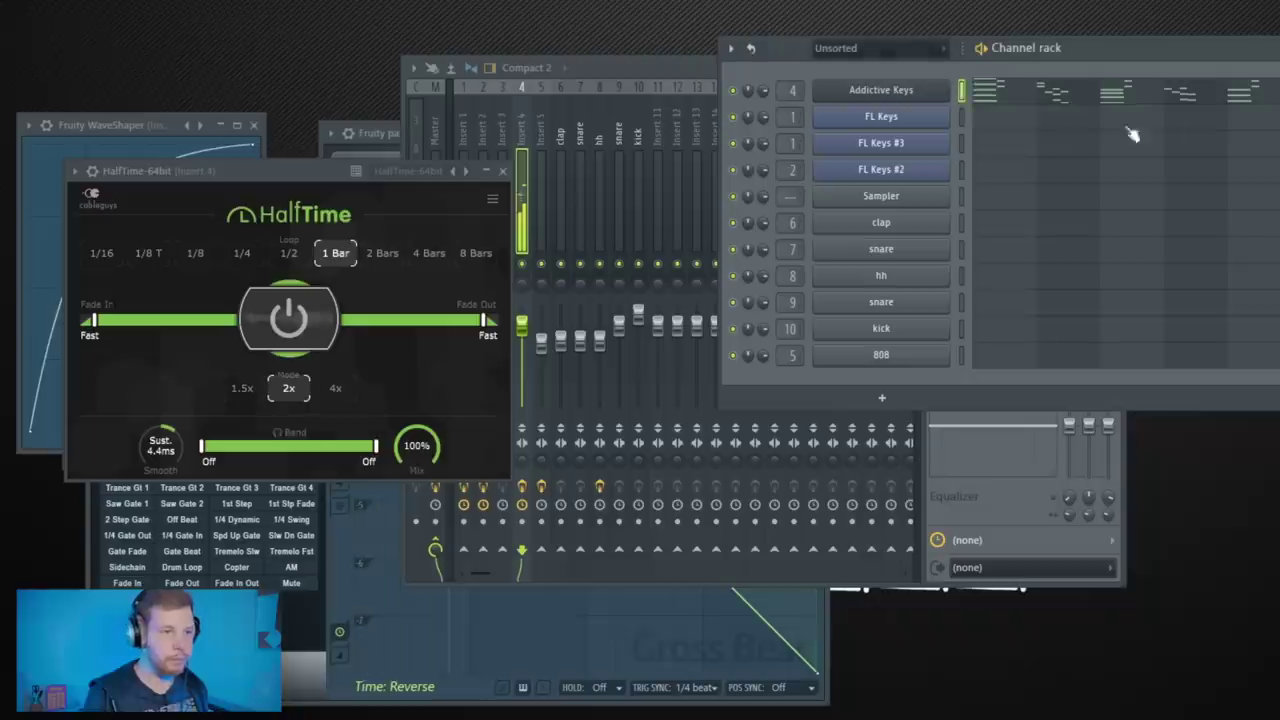
left_click(520, 133)
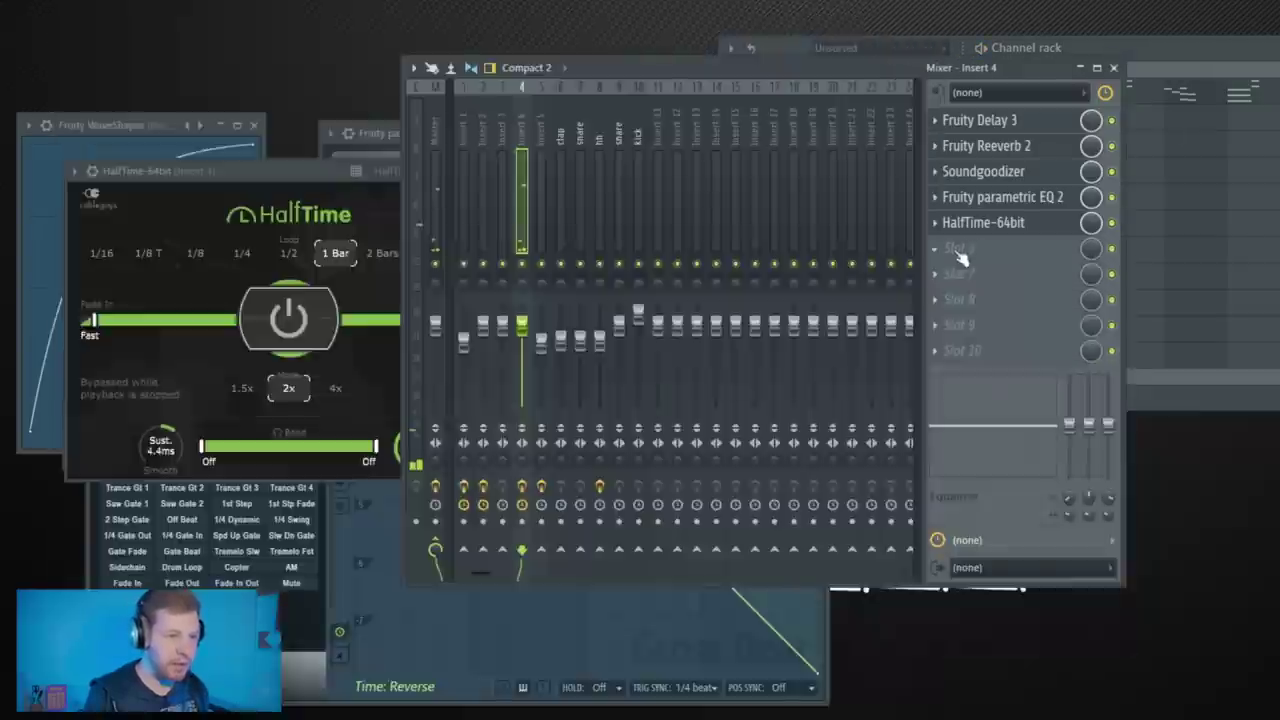
left_click(960, 249)
mouse_move(960, 271)
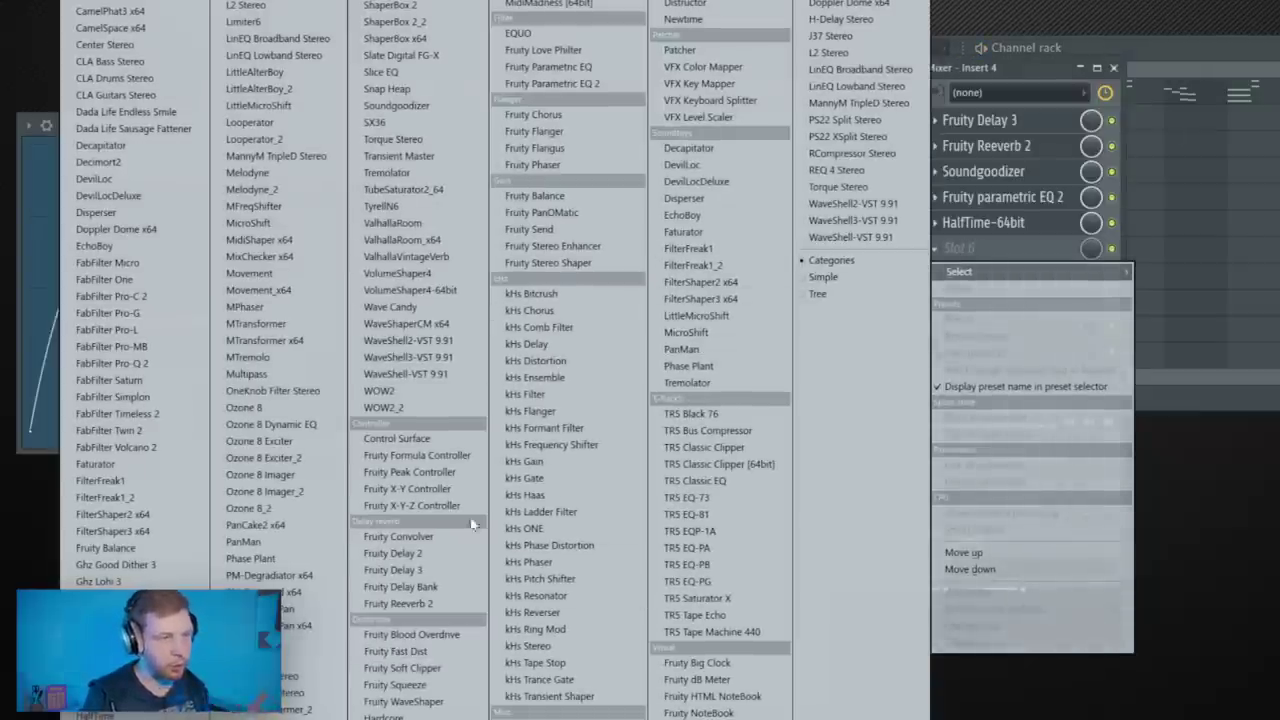
left_click(552, 83)
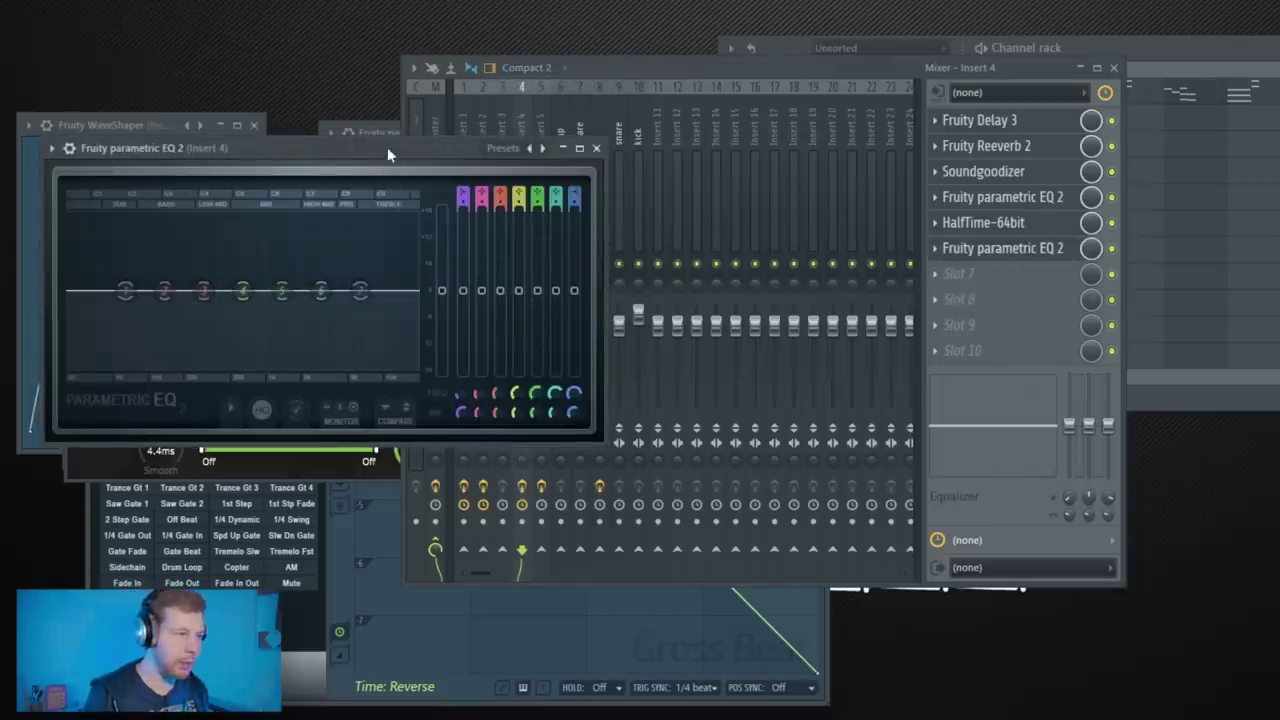
- Apply the 30Hz + 18kHz cut preset to the new EQ and raise its low-cut frequency during playback
left_click_drag(390, 153, 626, 129)
left_click(778, 123)
left_click(810, 262)
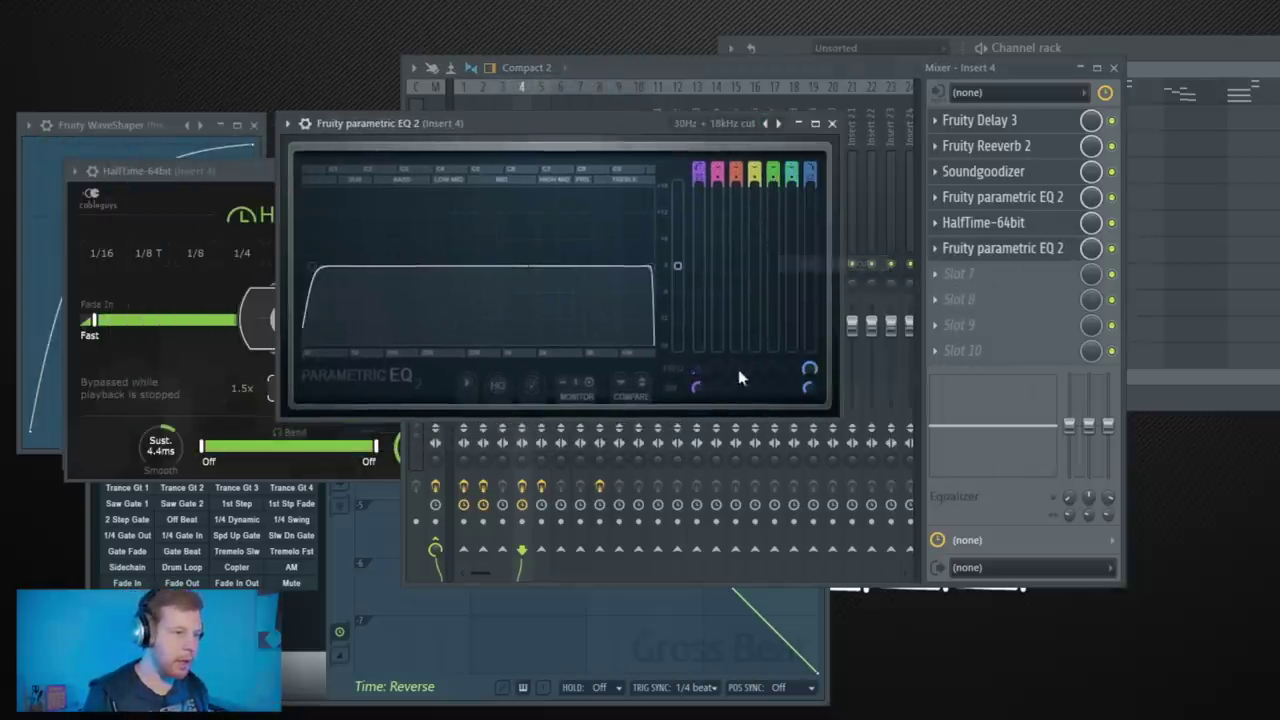
key("space")
left_click_drag(692, 367, 692, 348)
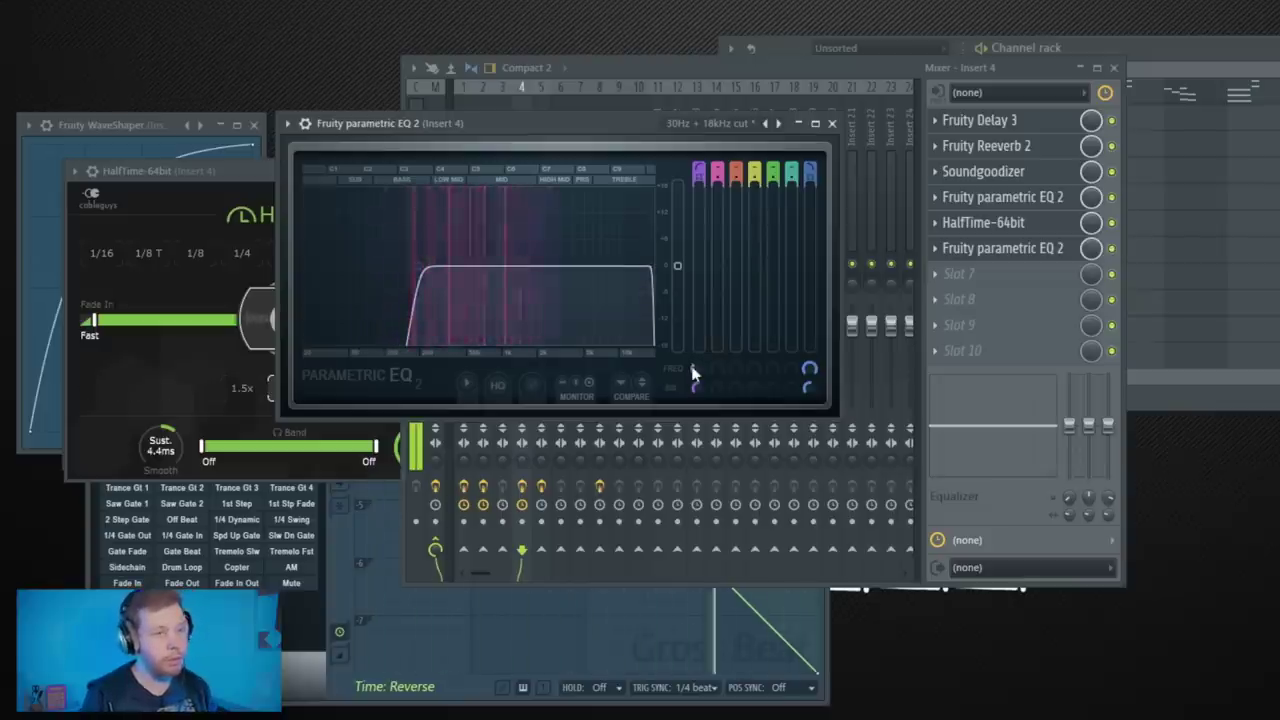
- Move HalfTime to the first effect slot of Insert 4, and check the Fruity Delay 3 and Fruity Reeverb 2 settings
left_click_drag(985, 222, 1035, 128)
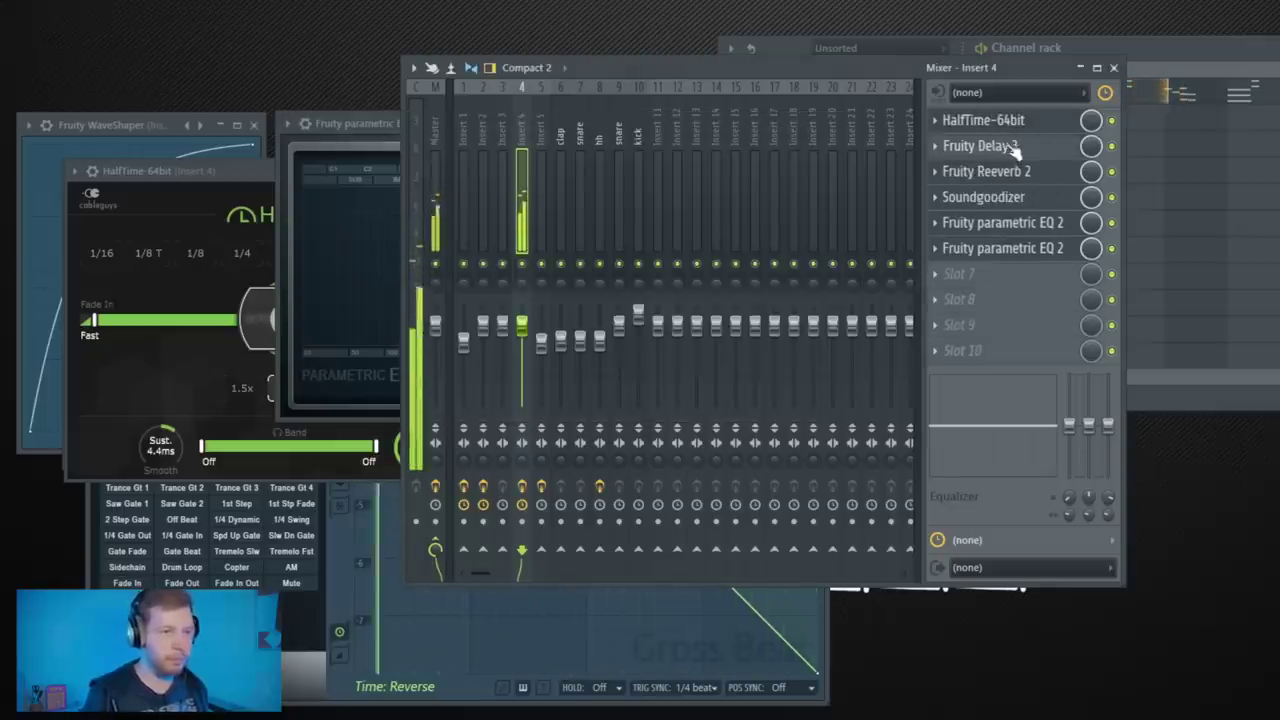
left_click(1013, 147)
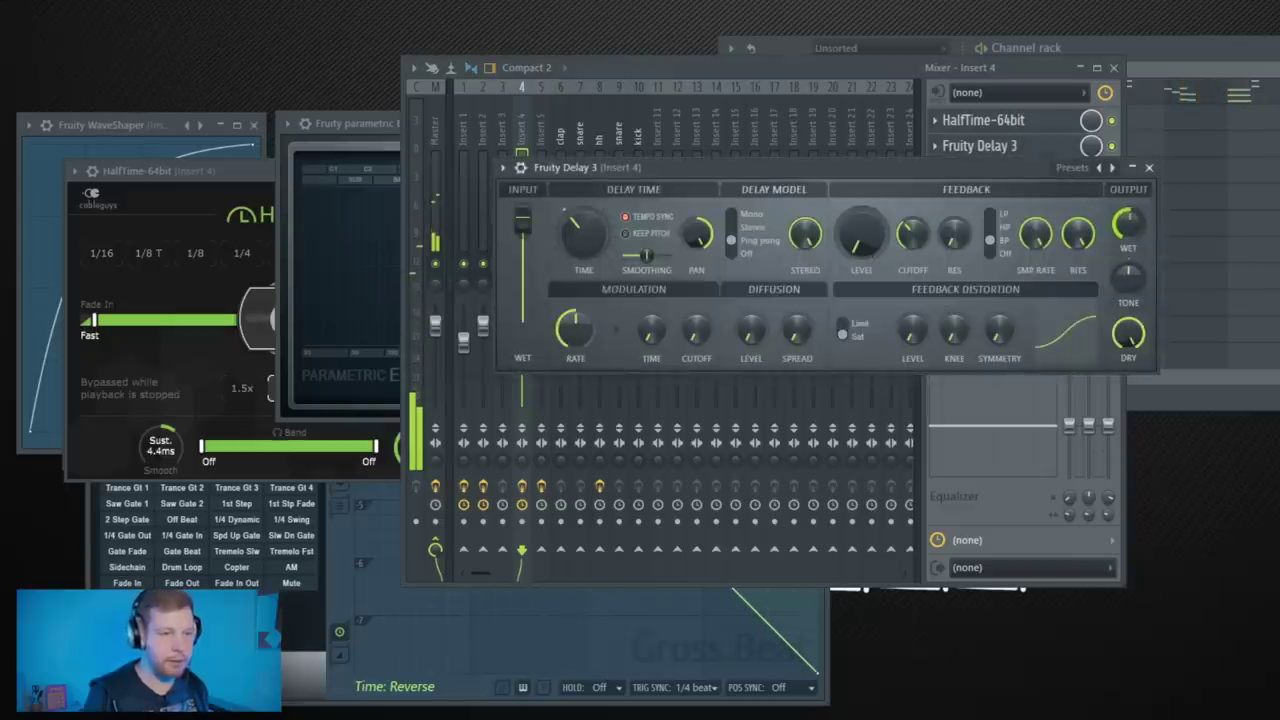
left_click(1027, 72)
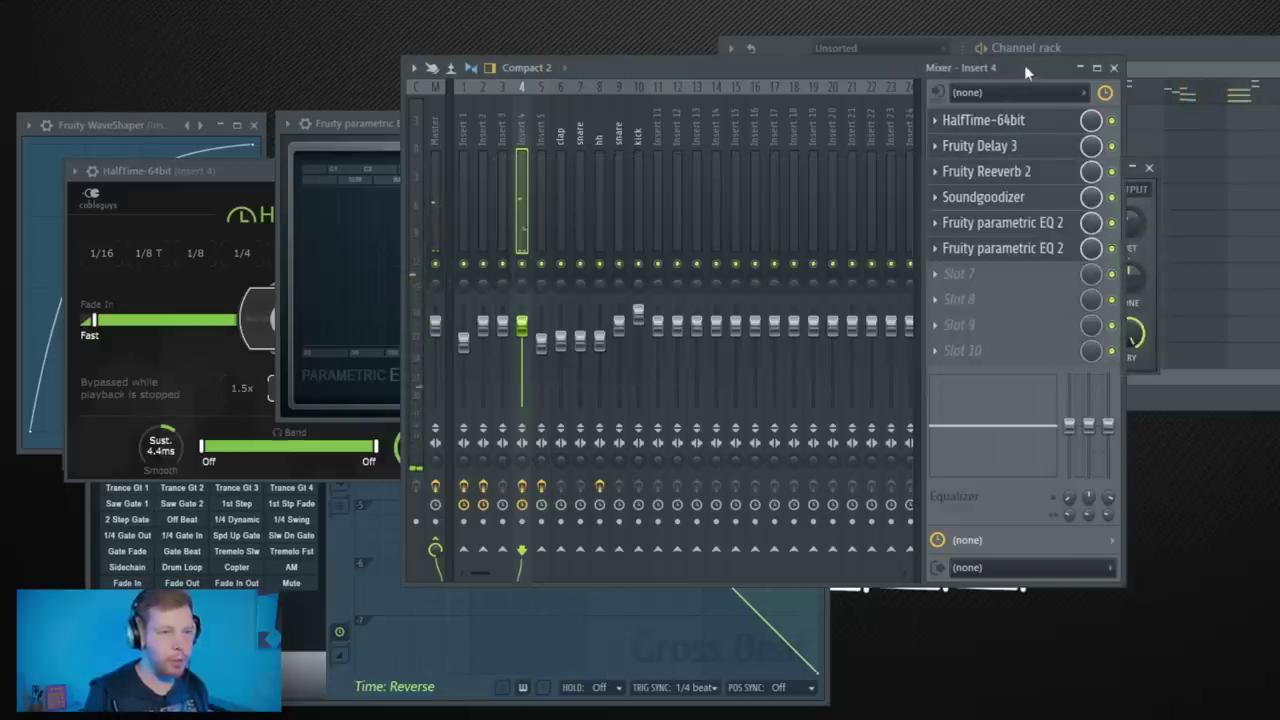
left_click(1031, 178)
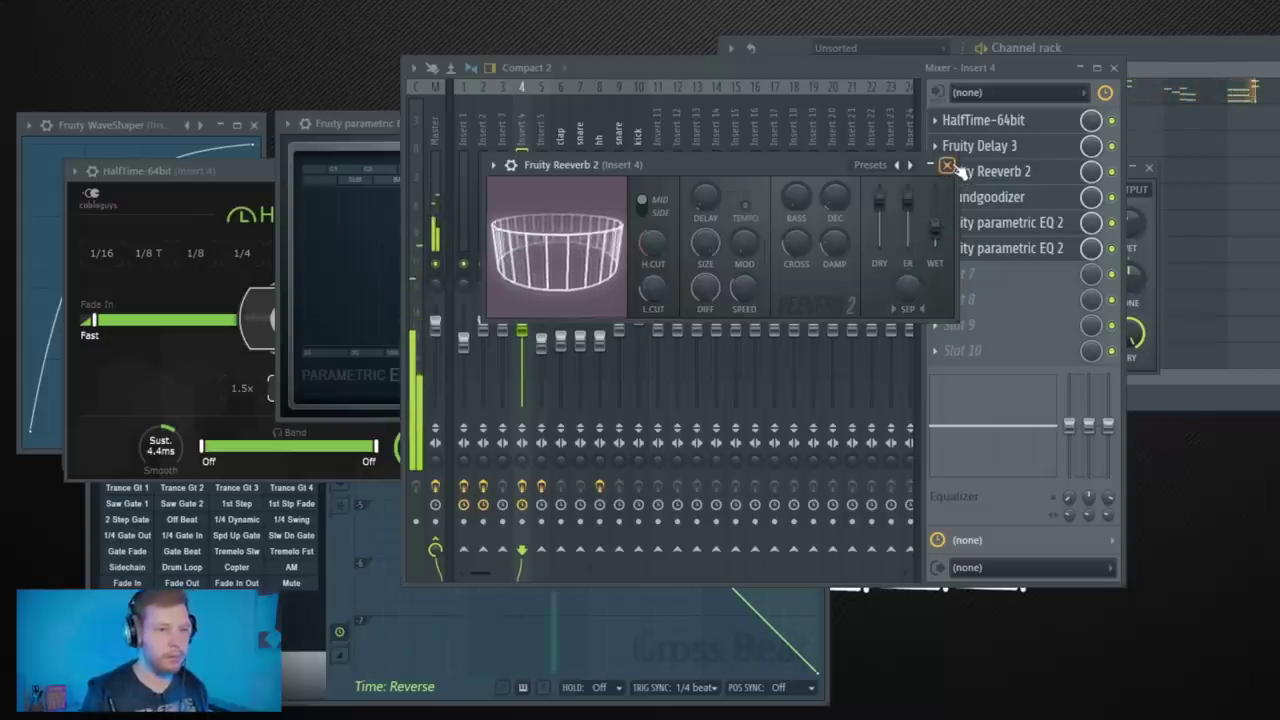
left_click(947, 165)
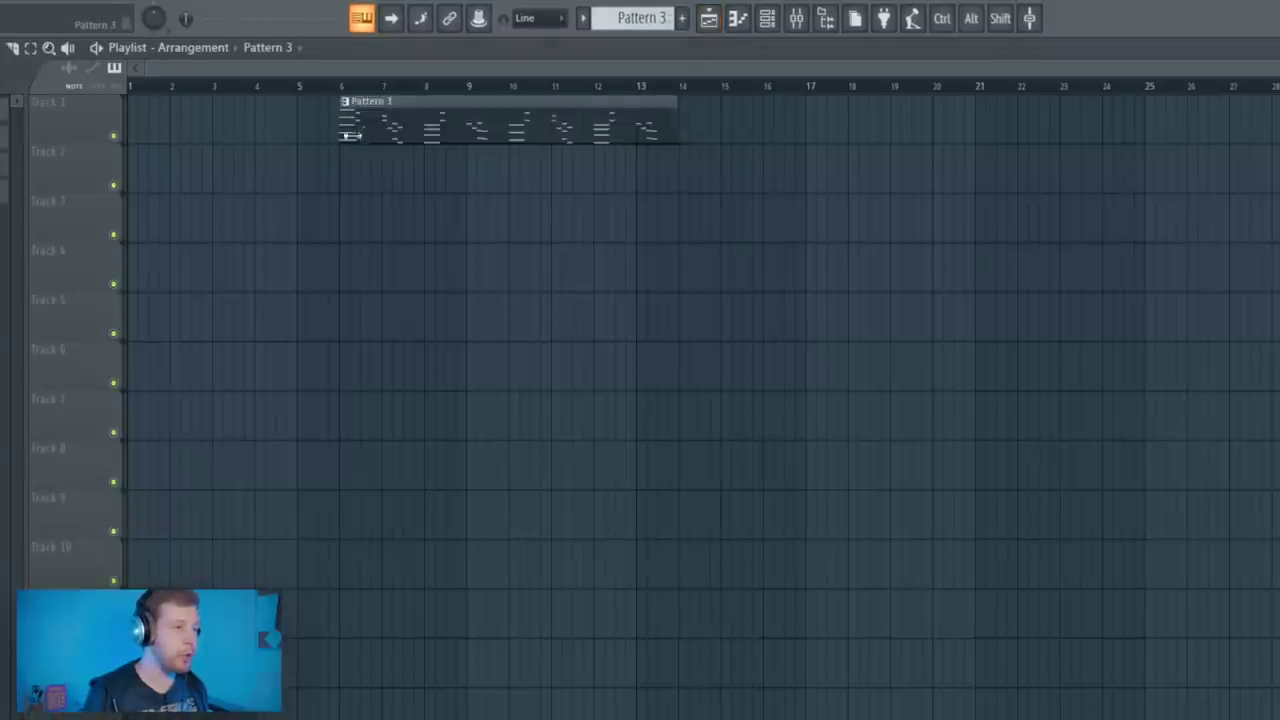
- Move the Pattern 3 melody clip to bar 1 on Track 1 and lay out the main beat after it from bar 9
left_click_drag(443, 125, 228, 130)
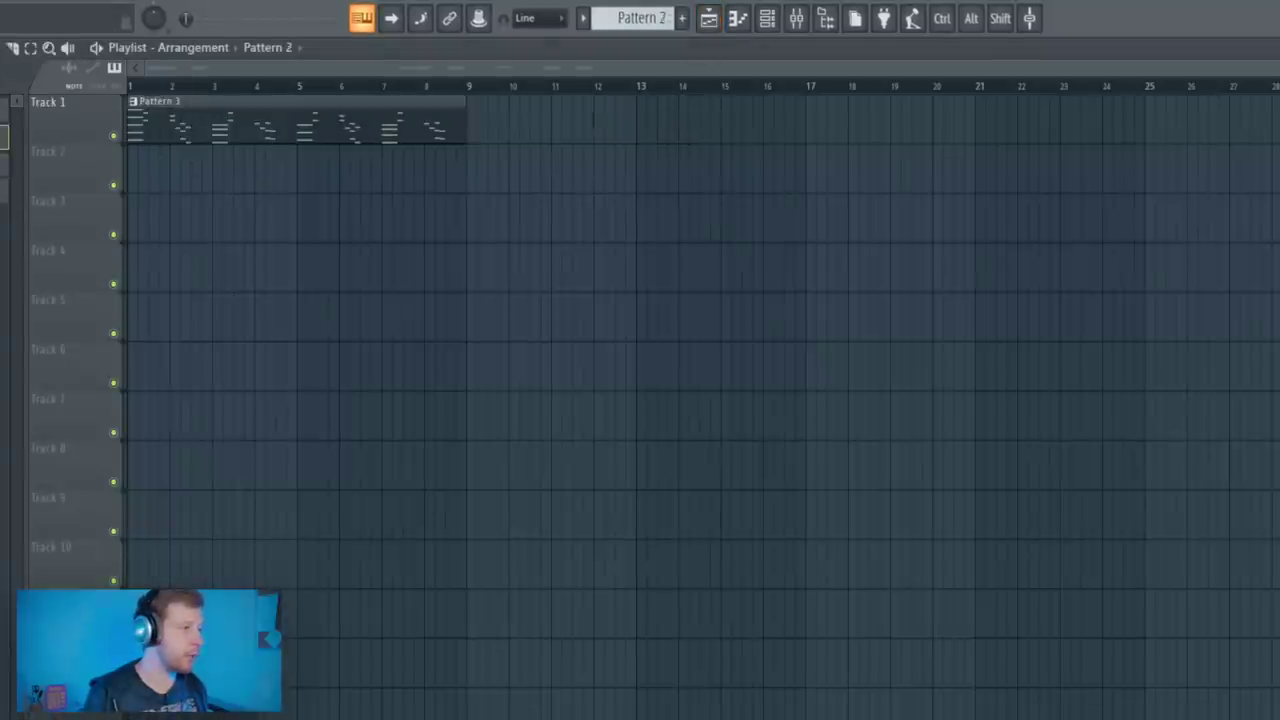
mouse_move(405, 175)
left_mouse_down()
mouse_move(586, 177)
mouse_move(543, 176)
left_mouse_up()
left_click(474, 86)
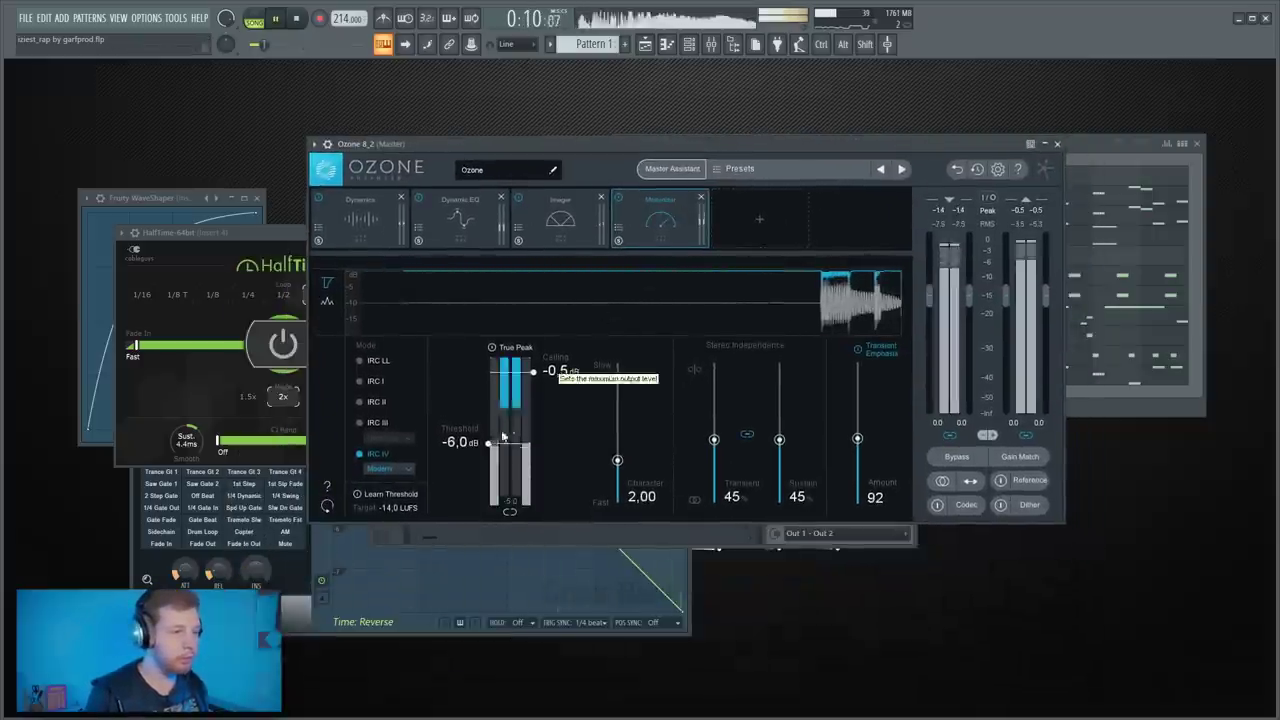
- Raise the Maximizer threshold in Ozone 8 on the master
left_click_drag(488, 442, 493, 422)
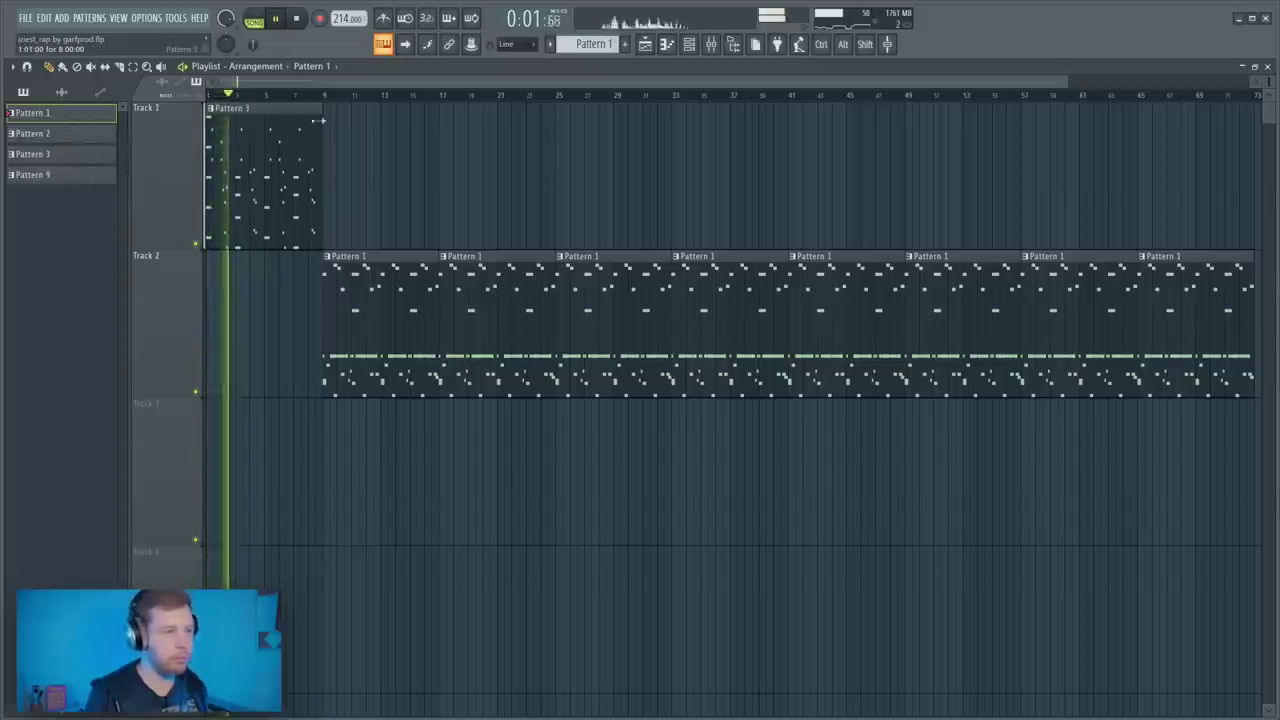
- Shift the Pattern 1 clips on Track 2 to start at bar 17, and duplicate the Pattern 3 clip to bar 9
scroll(1005, 439, "down", 2, "ctrl")
left_click_drag(1005, 439, 434, 343, "ctrl")
left_click(358, 213, "ctrl")
left_click_drag(355, 210, 260, 205, "ctrl")
mouse_move(245, 208)
left_mouse_down("shift")
mouse_move(365, 214)
mouse_move(349, 212)
mouse_move(354, 200)
left_mouse_up("shift")
left_click(429, 197, "ctrl")
key("space")
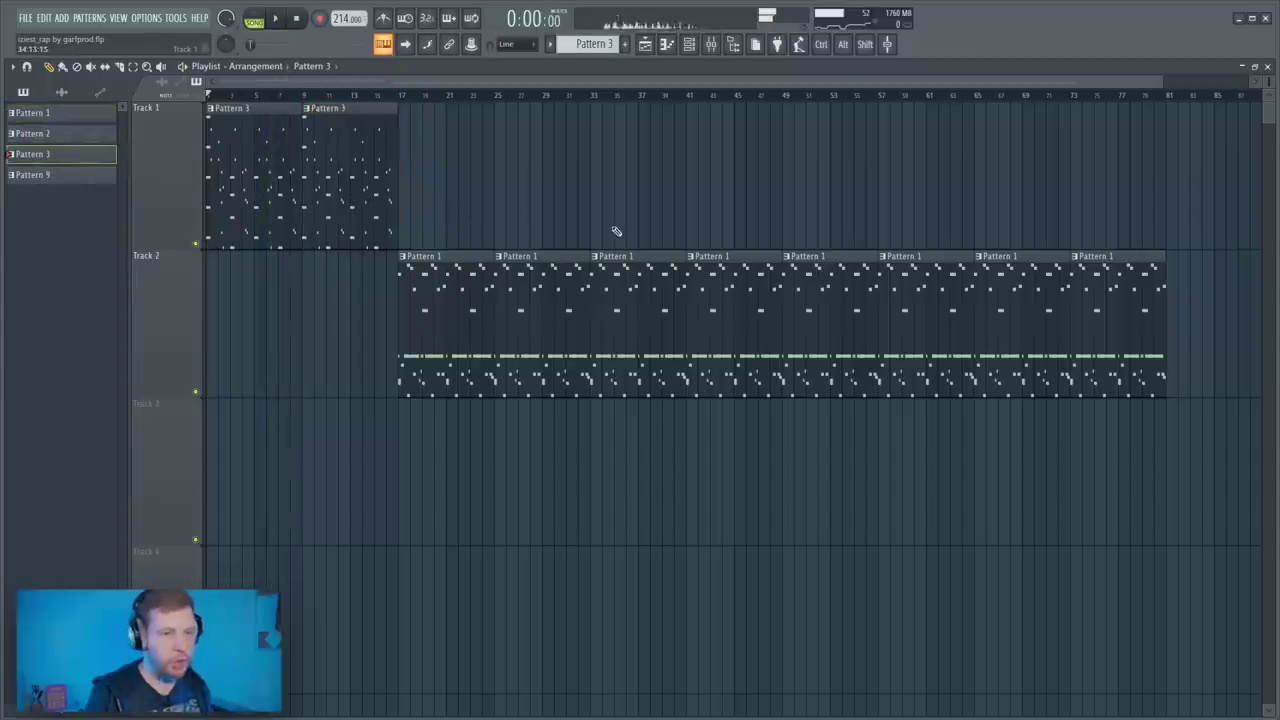
- Make the last Pattern 1 clip on Track 2 unique and bring up its channels
right_click(1080, 262)
left_click(1108, 346)
double_click(1118, 312)
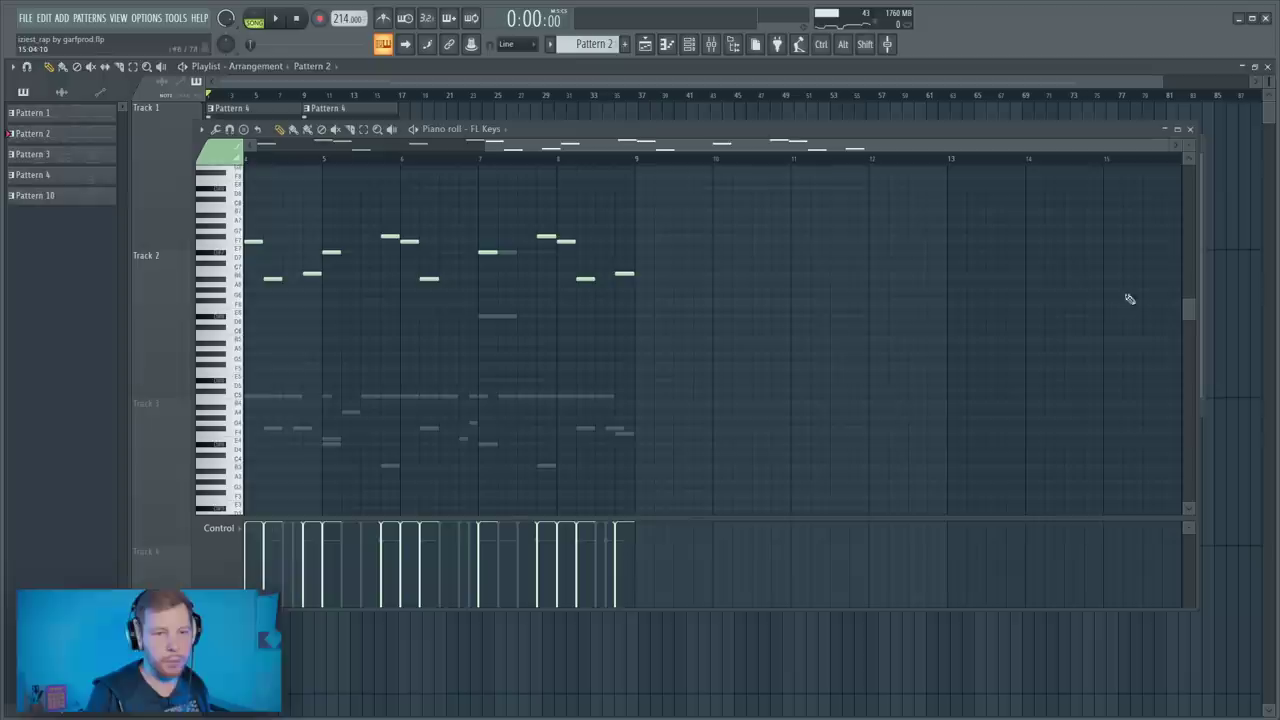
left_click(1188, 129)
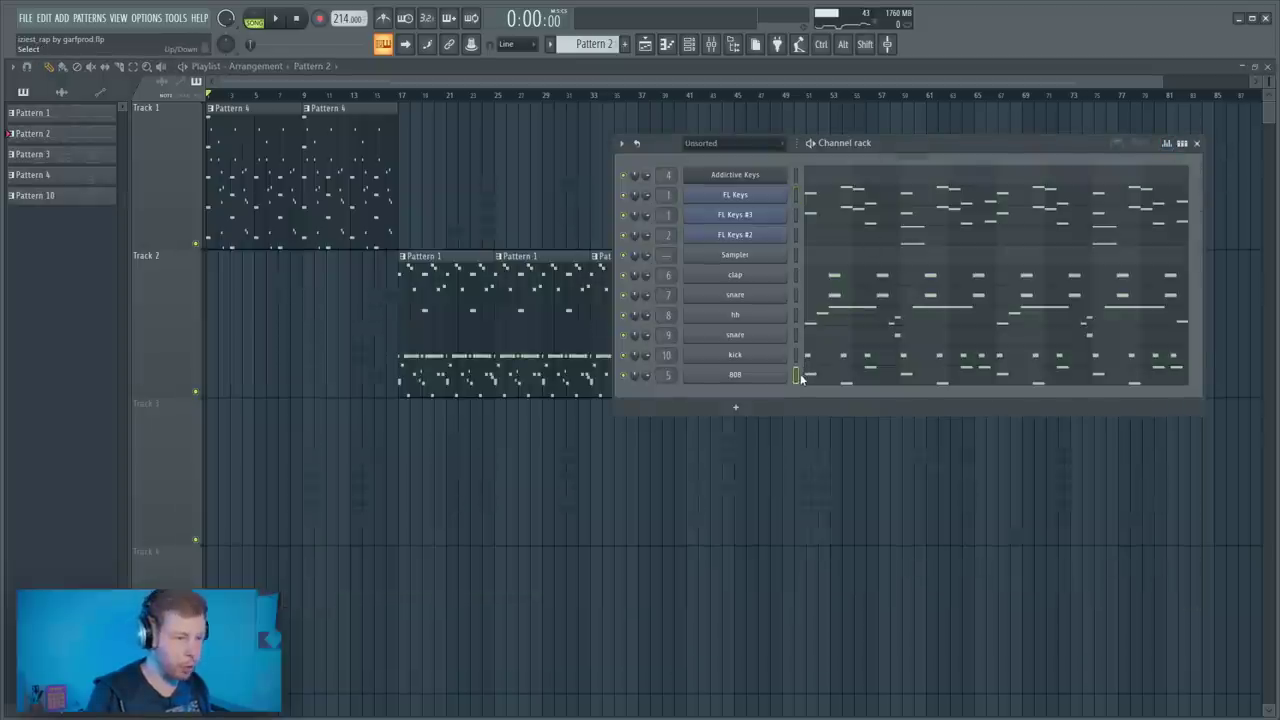
- Load the [CC] Retail sample from the browser as a new channel above Addictive Keys
left_click(752, 44)
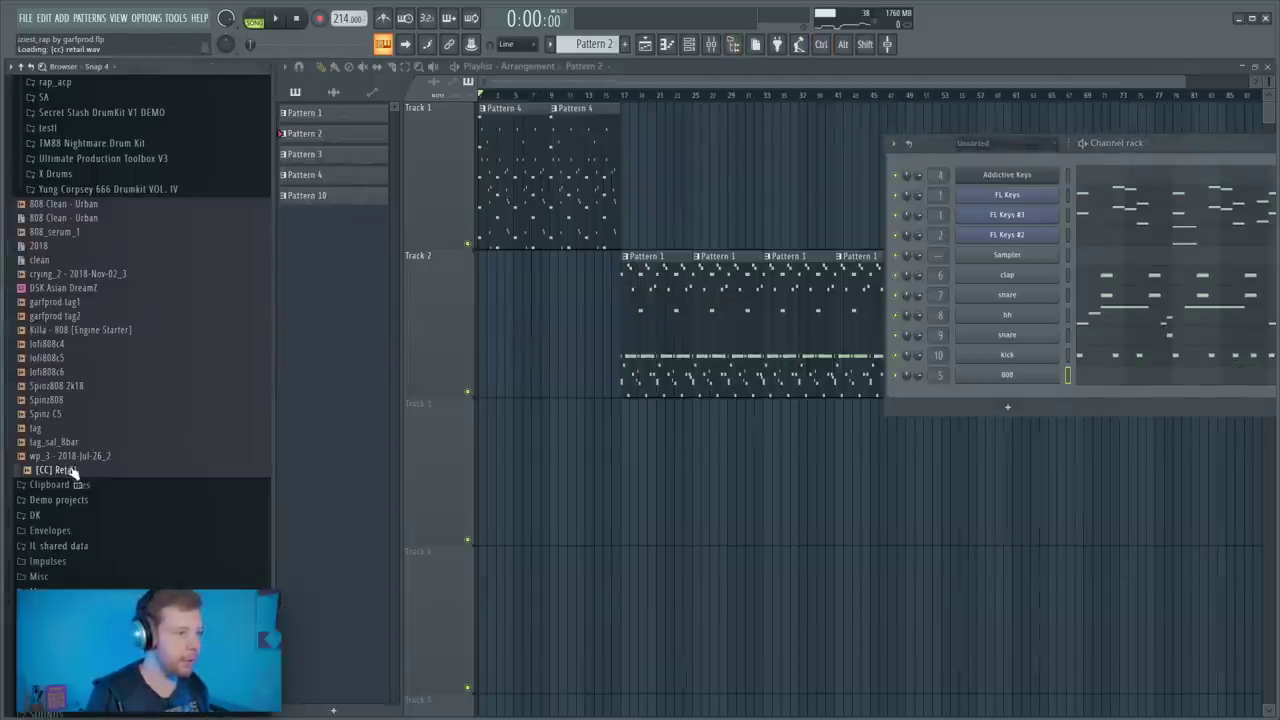
left_click_drag(996, 167, 999, 162)
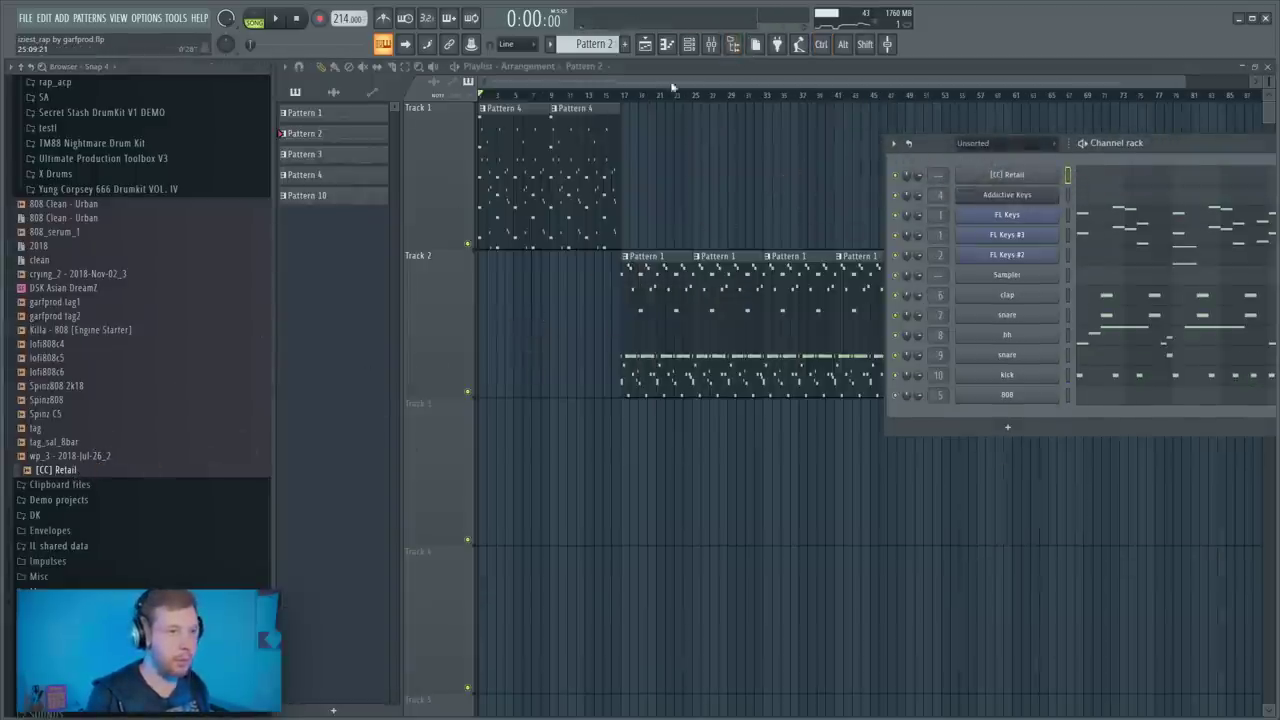
left_click(736, 46)
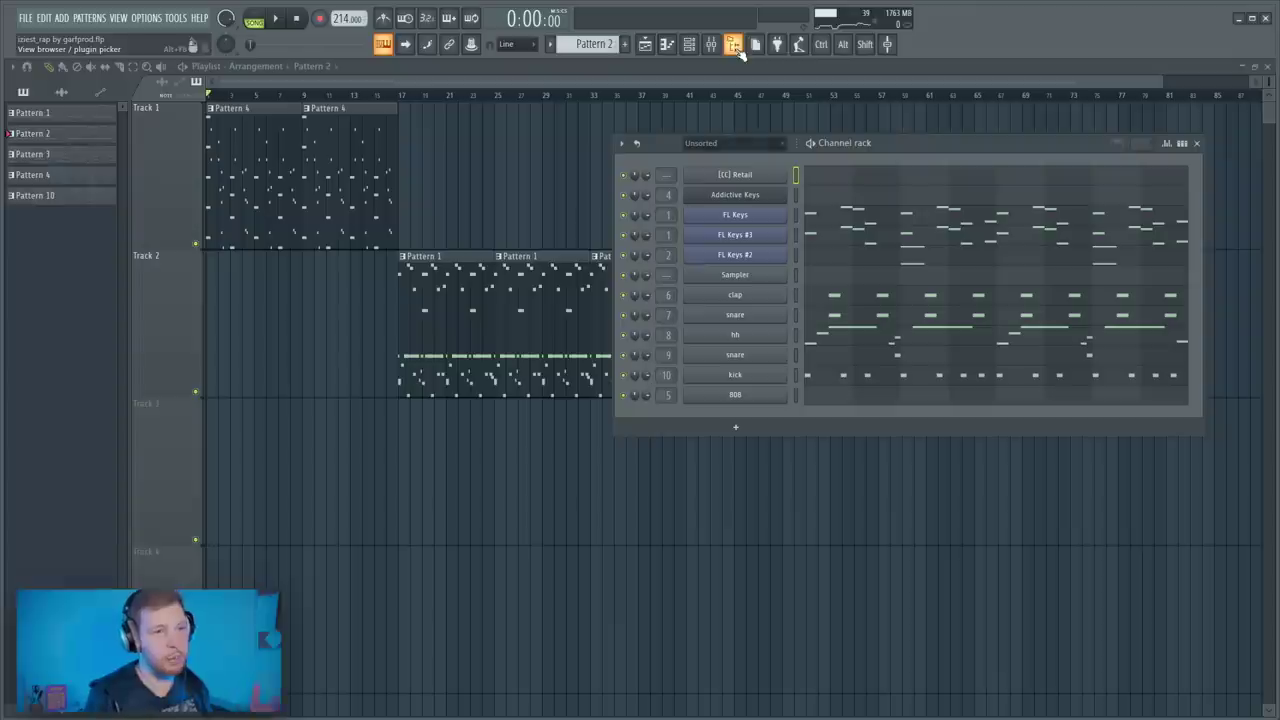
- Enable the [CC] Retail volume envelope with hold at maximum and delay, attack, decay, sustain and release at minimum
left_click(770, 175)
left_click_drag(262, 127, 647, 168)
left_click(433, 192)
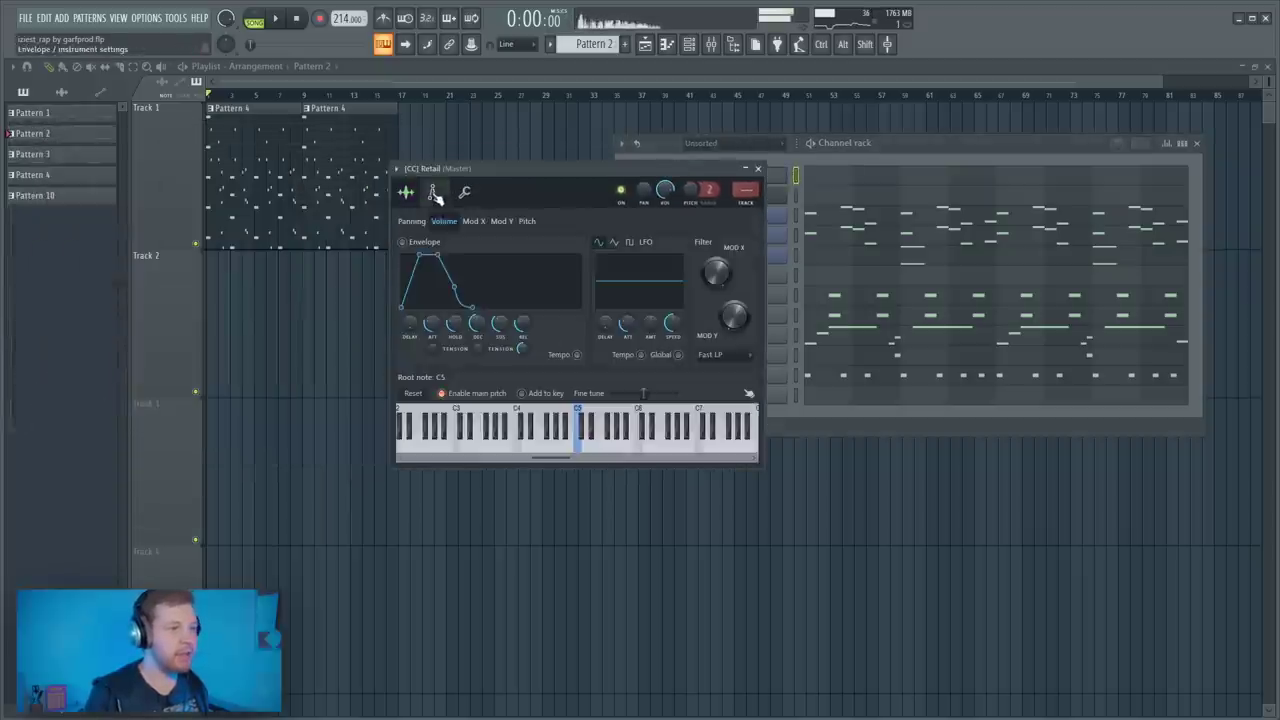
left_click_drag(438, 320, 438, 340)
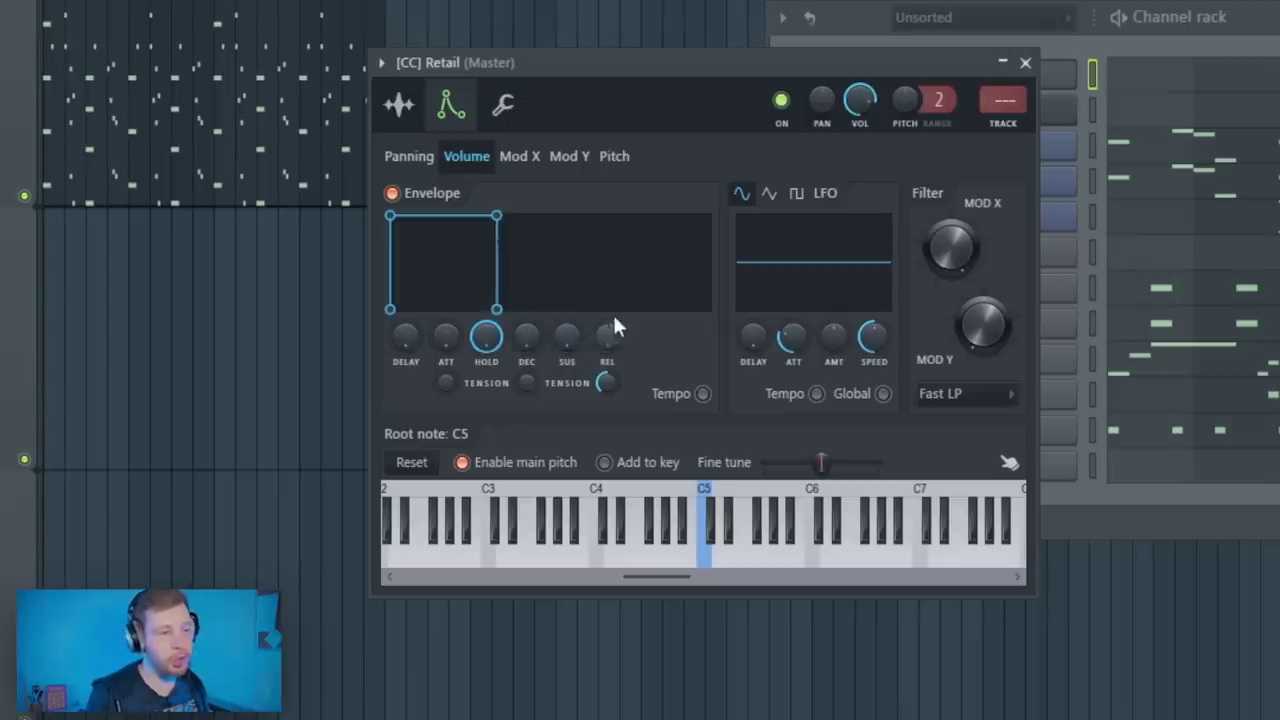
- Route [CC] Retail to mixer Insert 15 and add Fruity WaveShaper with a steeply rising distortion curve
left_click_drag(829, 70, 864, 55)
left_click(709, 47)
left_click_drag(520, 150, 606, 321)
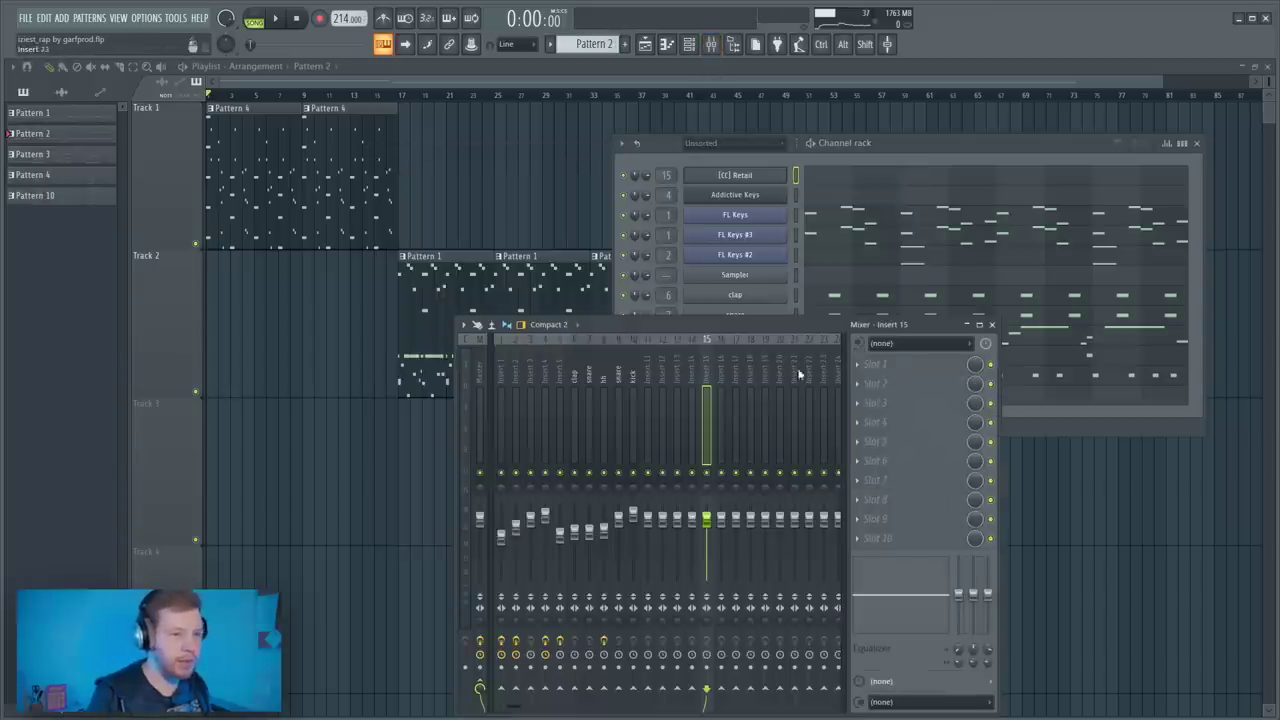
left_click(900, 365)
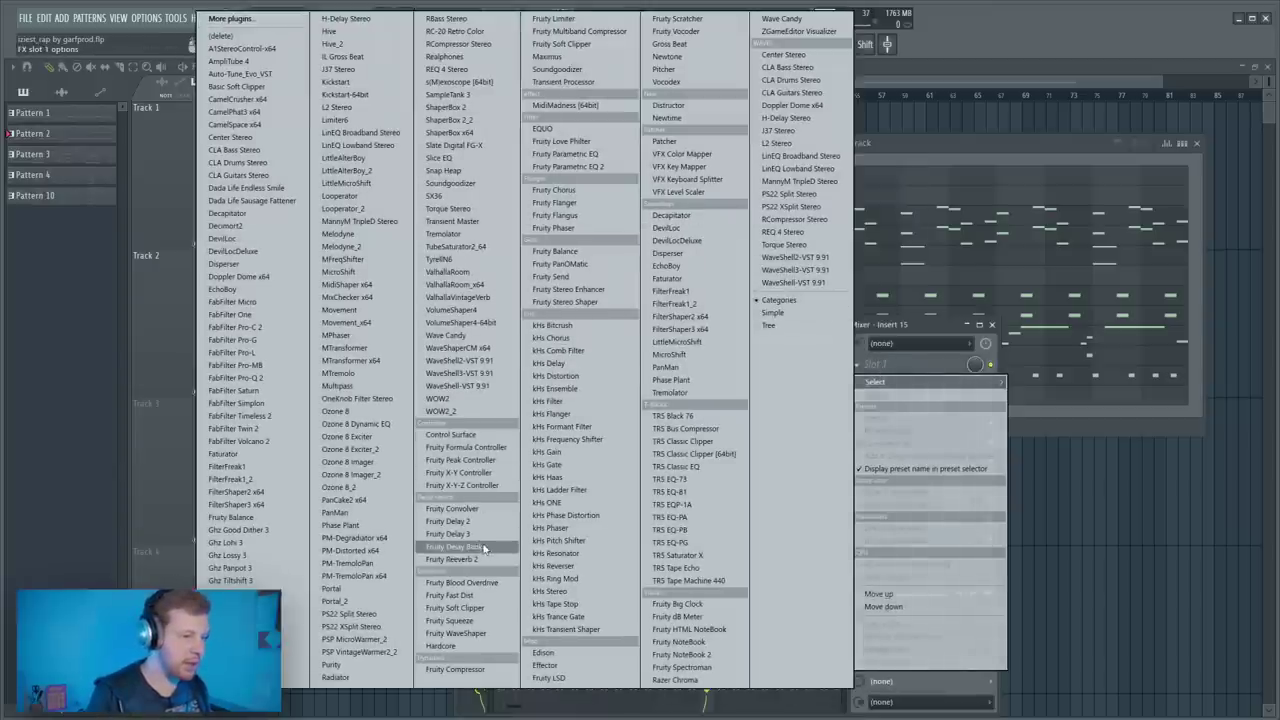
left_click(462, 633)
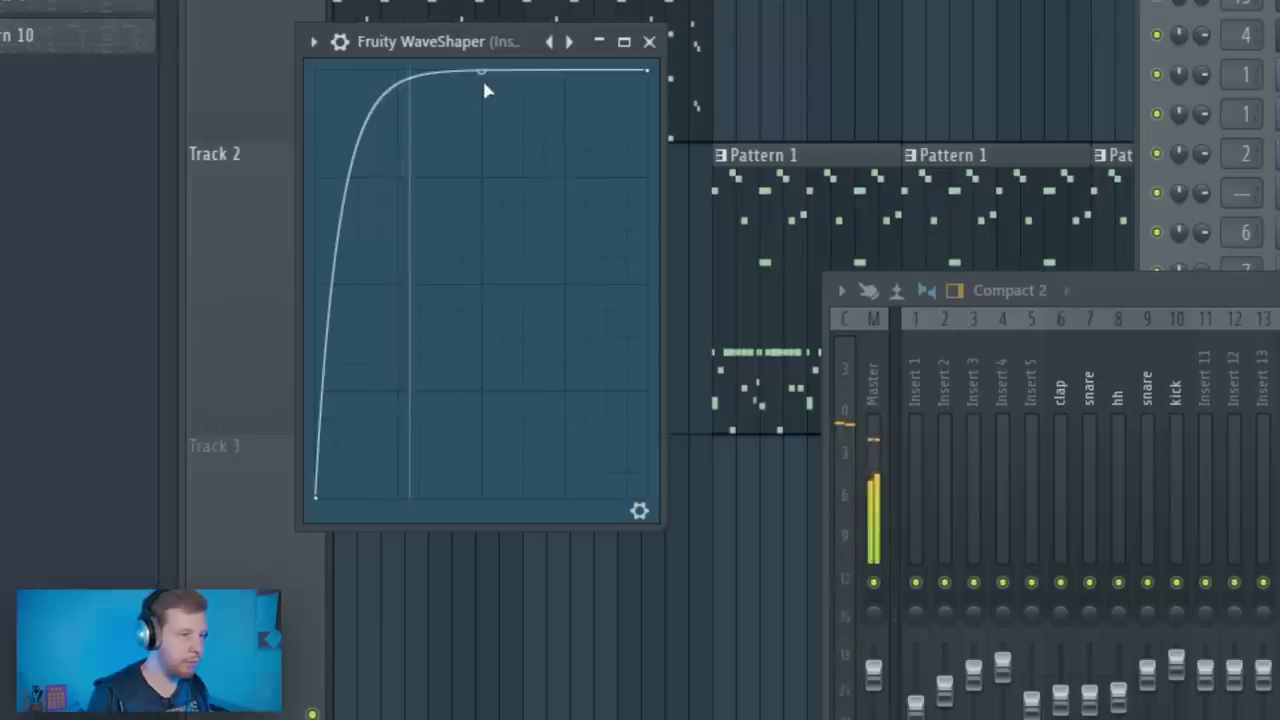
left_click_drag(481, 70, 481, 74)
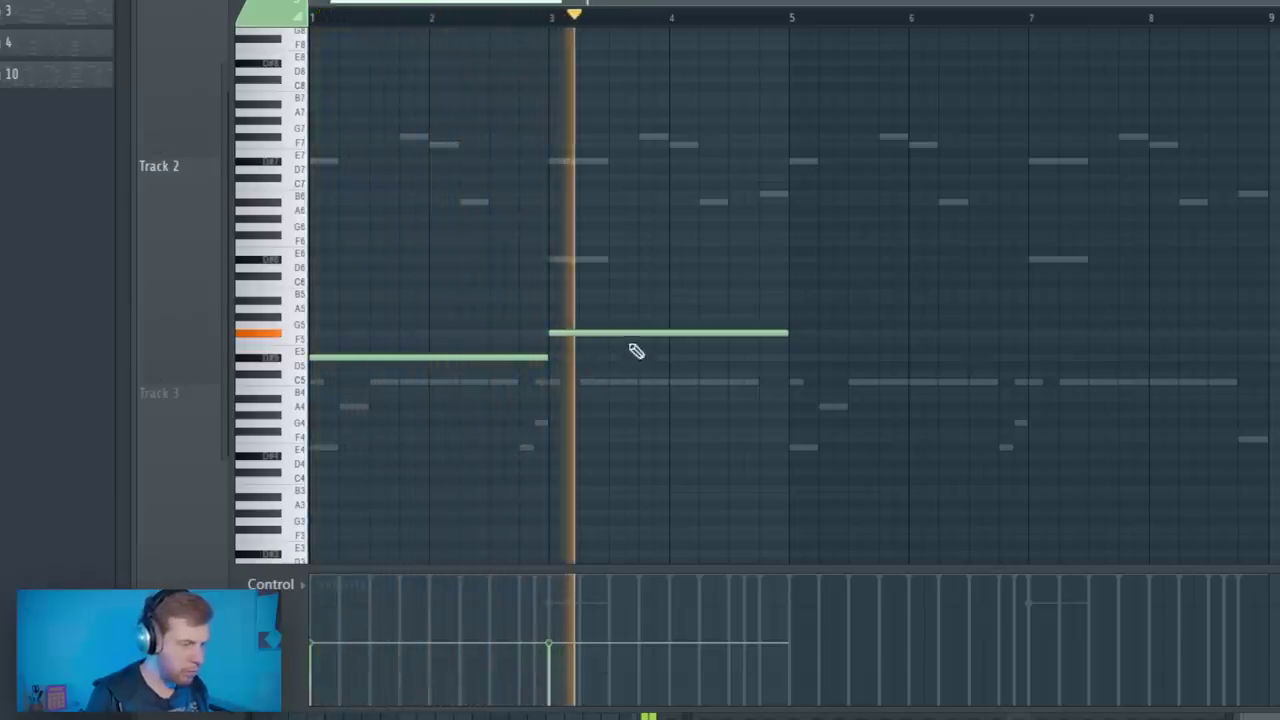
- Continue the [CC] Retail line with a two-bar B5 at bar 5, a one-bar A#5 at bar 7 and a one-bar F5 at bar 8
left_click_drag(617, 331, 869, 289)
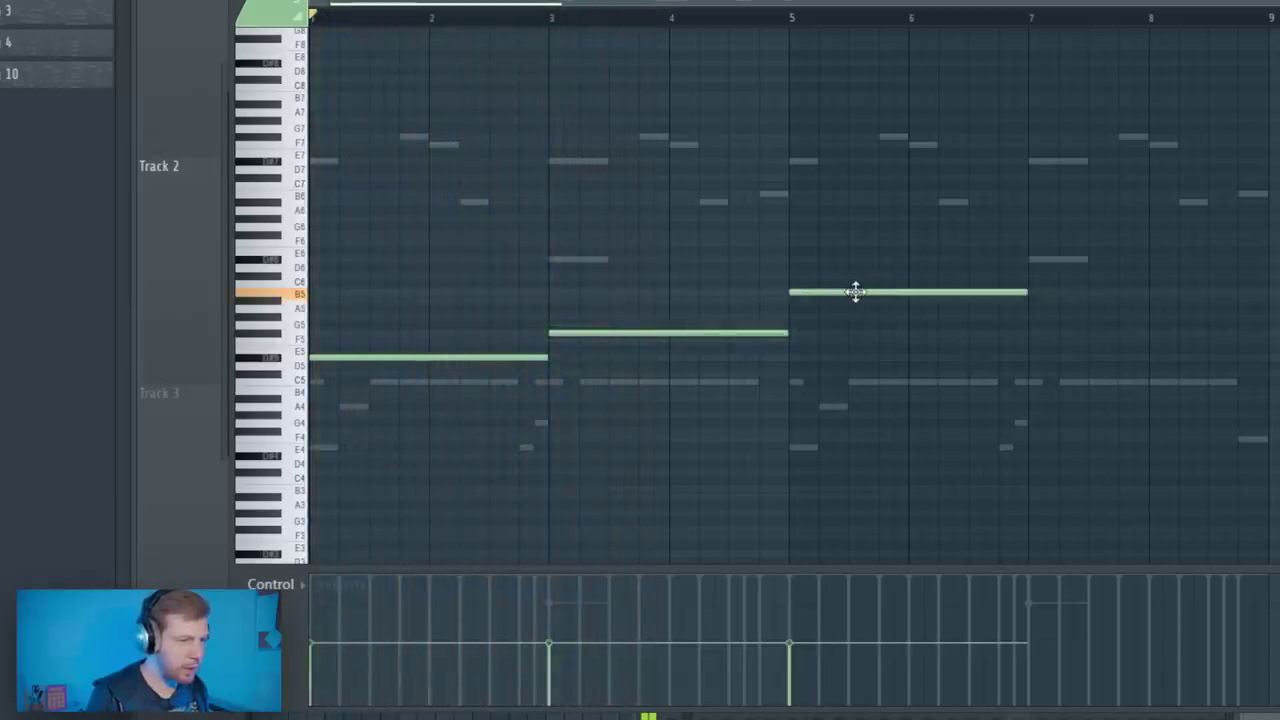
left_click(1025, 299)
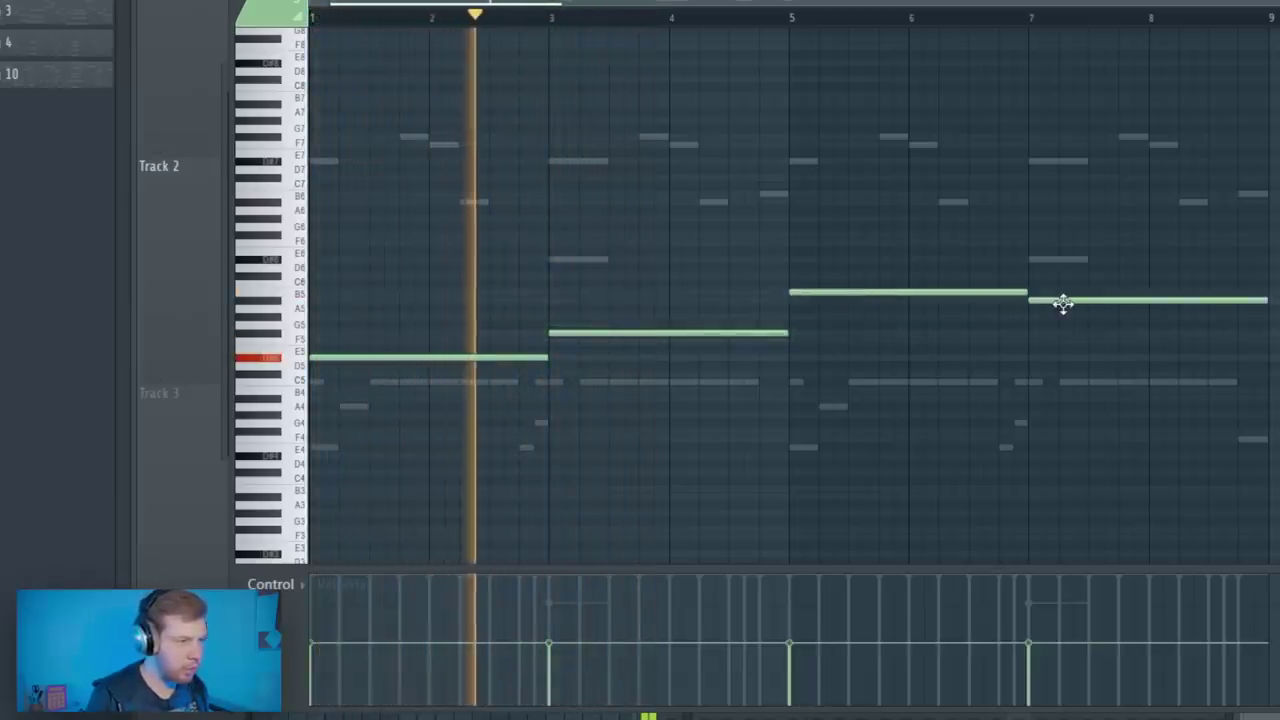
left_click_drag(1265, 300, 1138, 323)
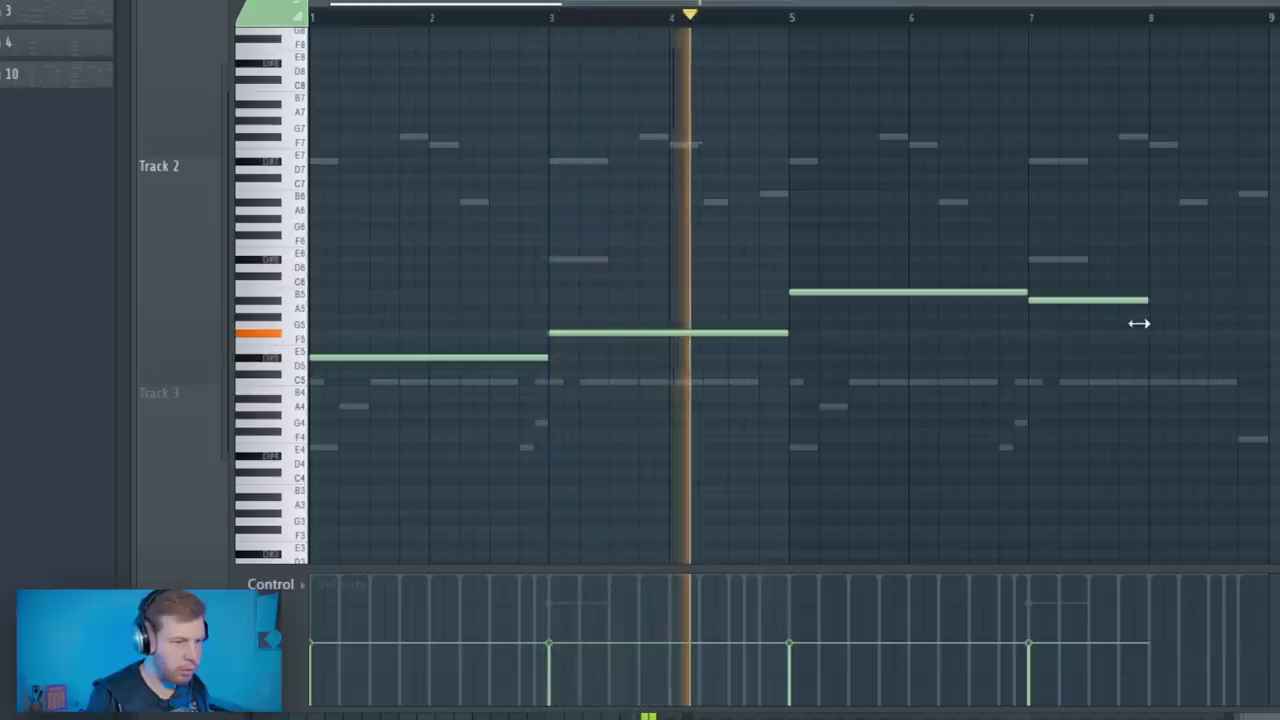
left_click(1160, 334)
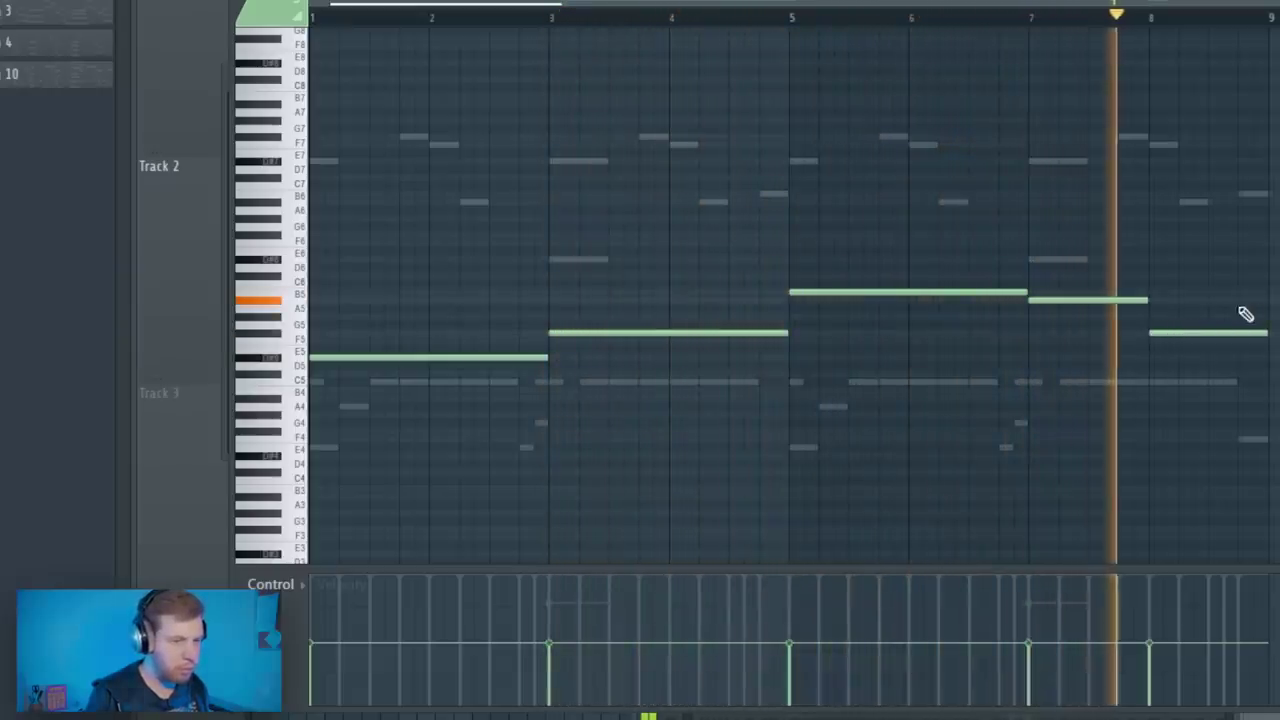
left_click_drag(1189, 334, 1189, 342)
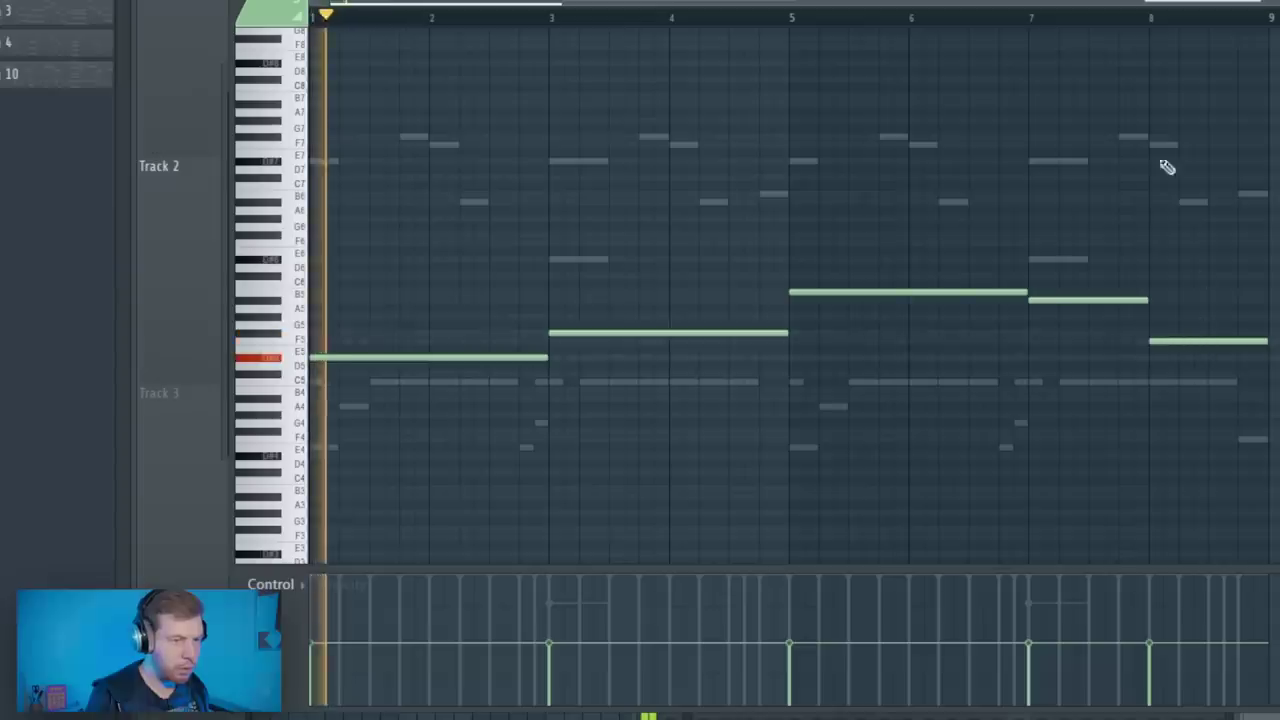
- Play the [CC] Retail line from bar 7, stop it and return the playhead to the start
left_click(1040, 14)
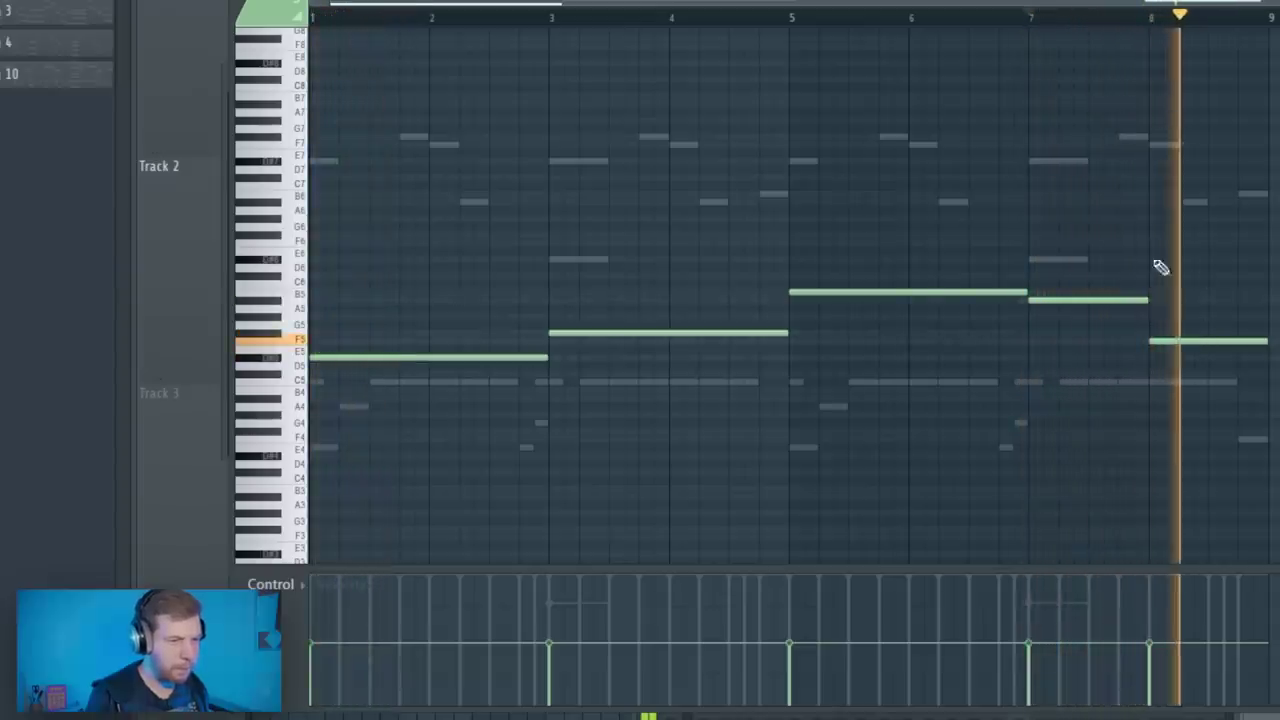
key("space")
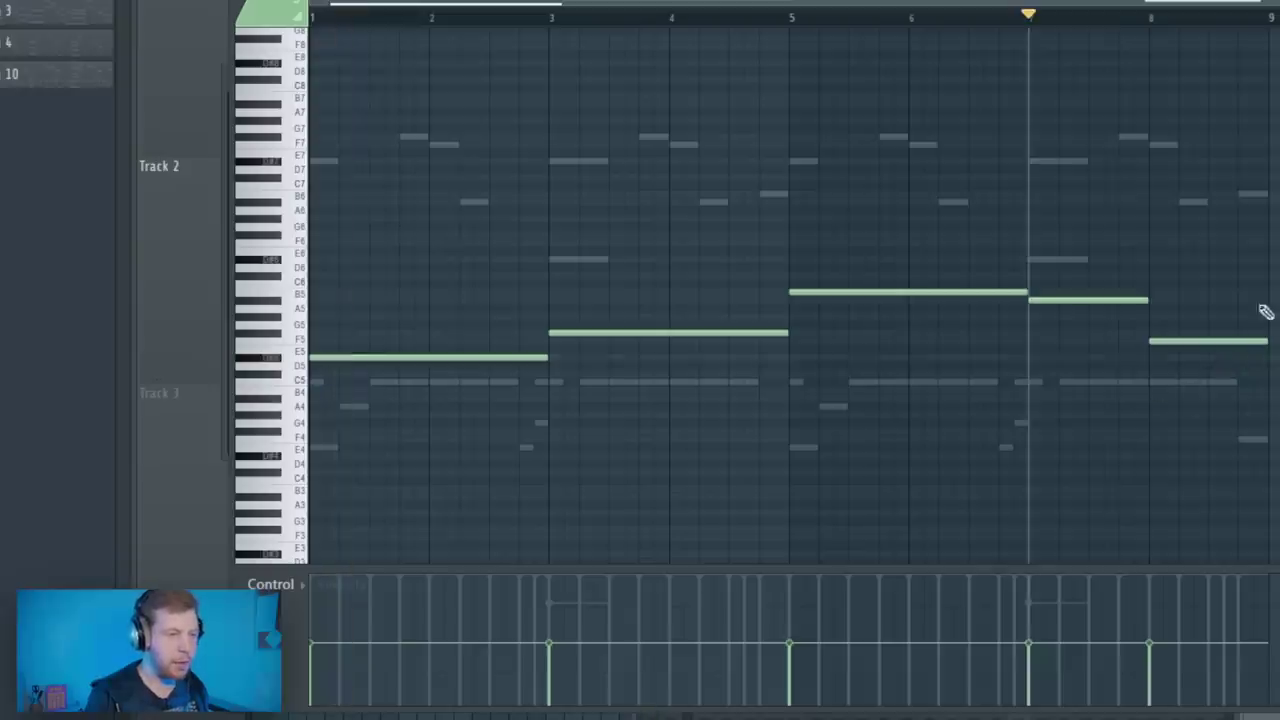
left_click(325, 15)
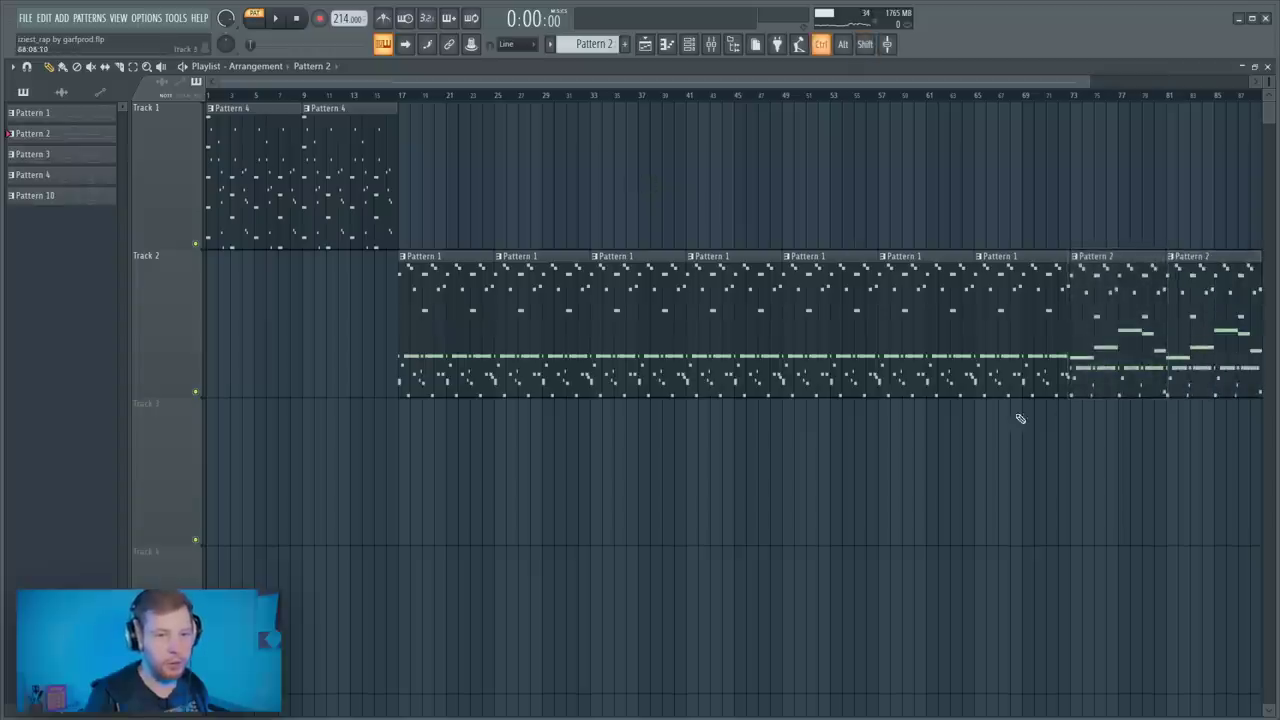
- Move the two Pattern 2 clips at bar 73 from Track 2 down to Track 3
scroll(1020, 418, "down", 1)
left_click_drag(1135, 335, 1000, 345)
left_click_drag(992, 352, 992, 505)
- Route the clap, snare, hh and second snare mixer tracks only to Insert 11 and start playback
key("F9")
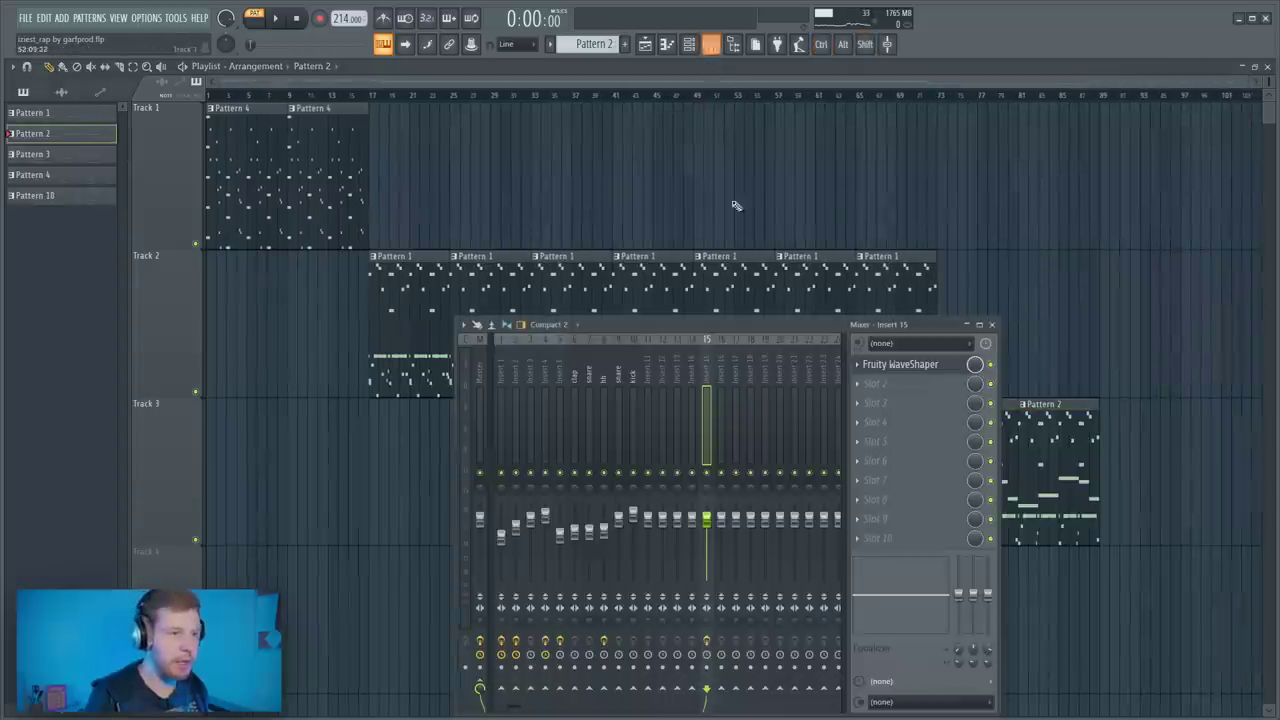
left_click_drag(573, 380, 616, 377)
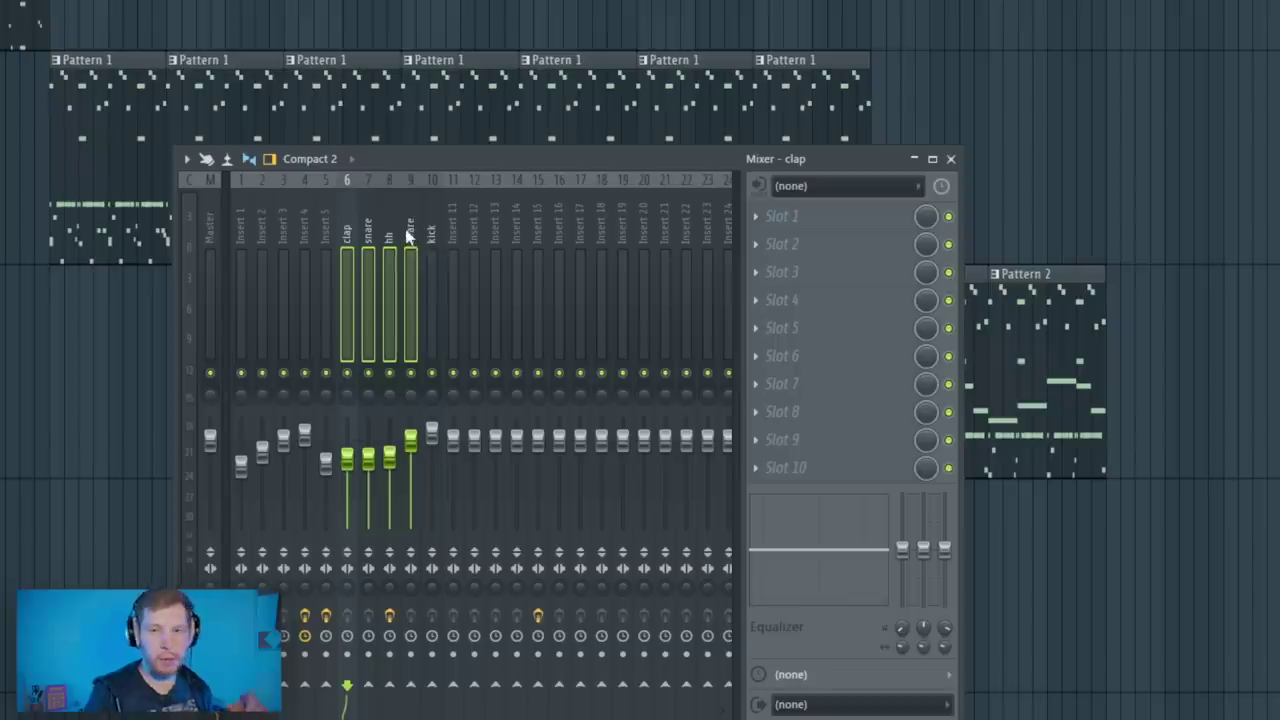
right_click(453, 685)
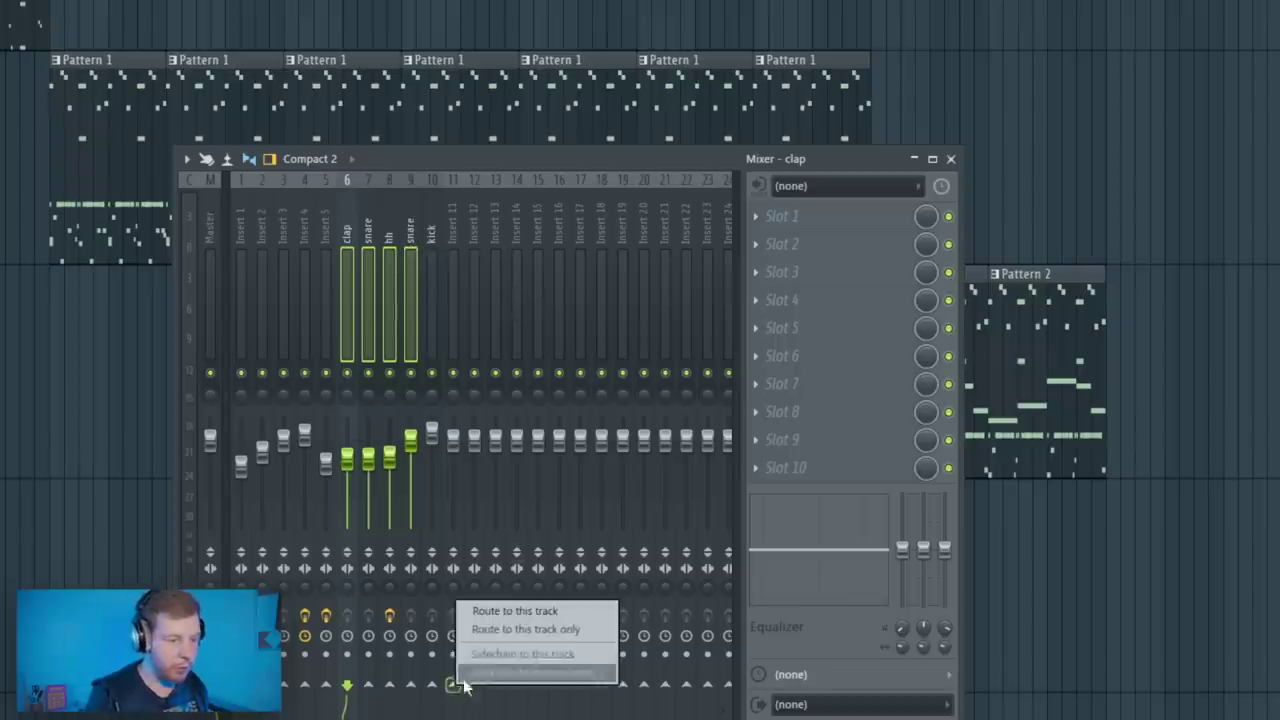
left_click(515, 628)
key("space")
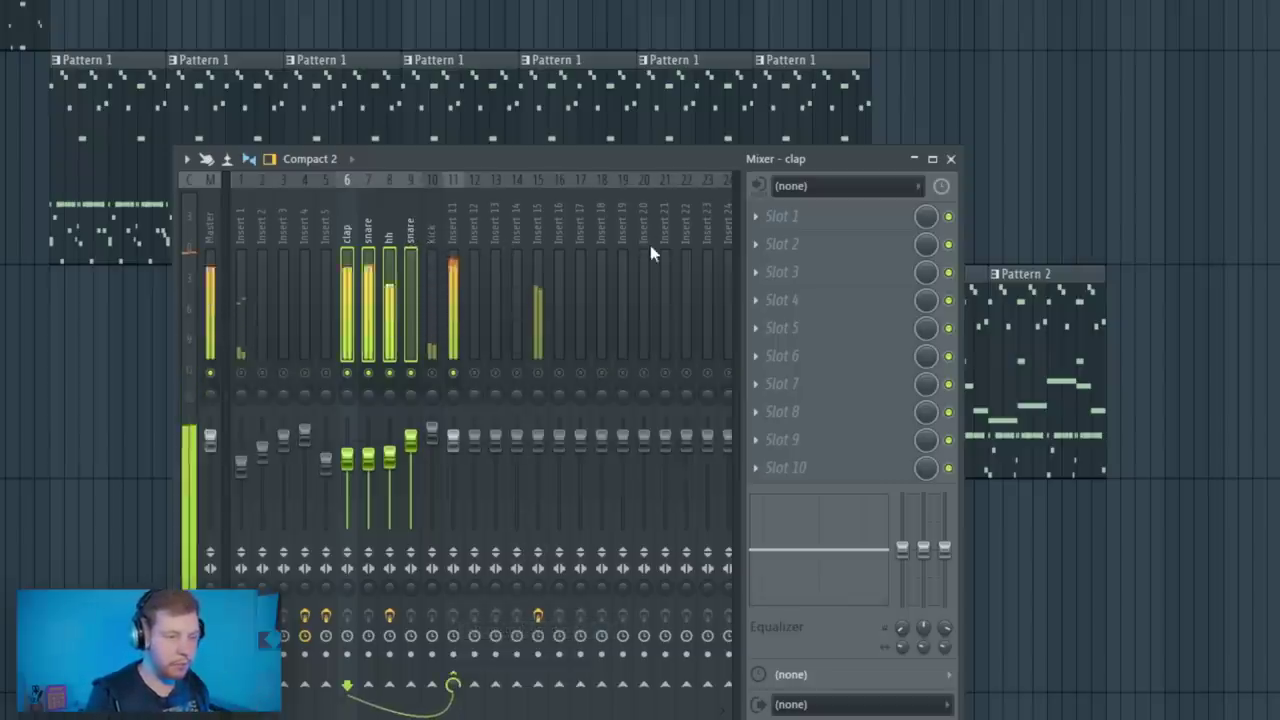
- Load HalfTime with a 2-bar loop and Gross Beat on Insert 11, using the Nick Mira - Flux preset and its Arp 2 time slot
left_click(779, 216)
mouse_move(782, 241)
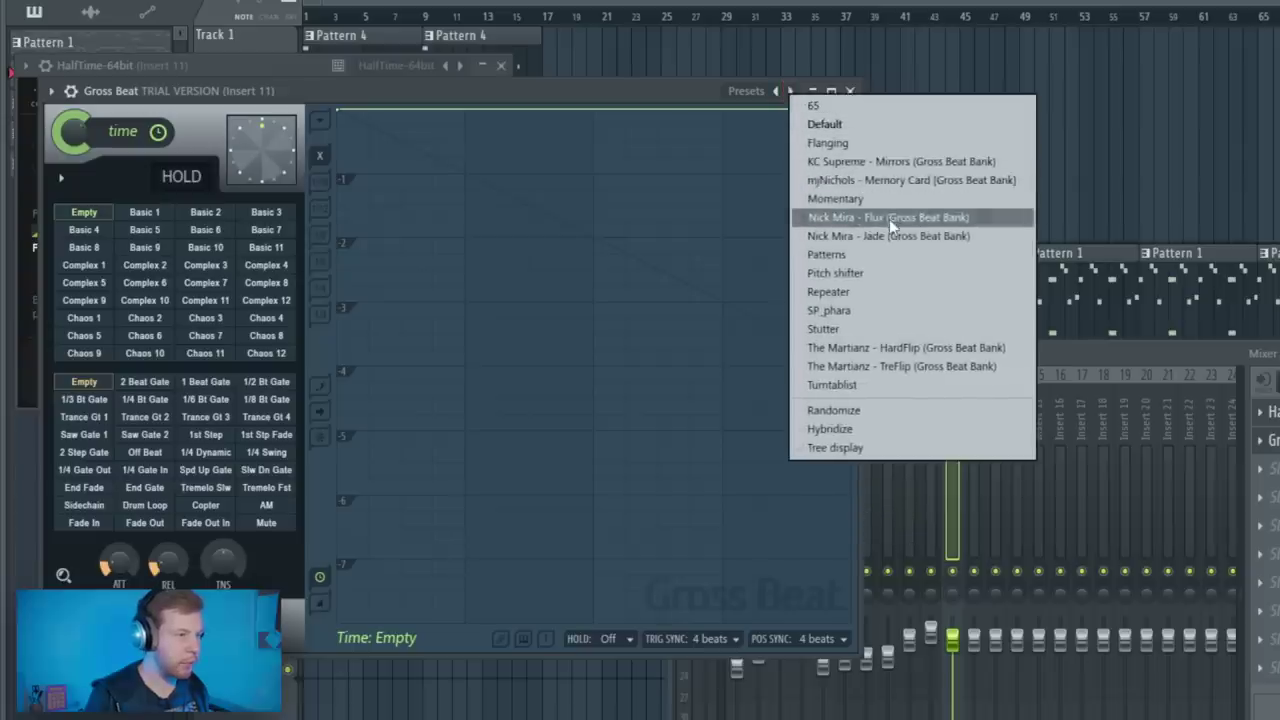
left_click(860, 217)
left_click(213, 340)
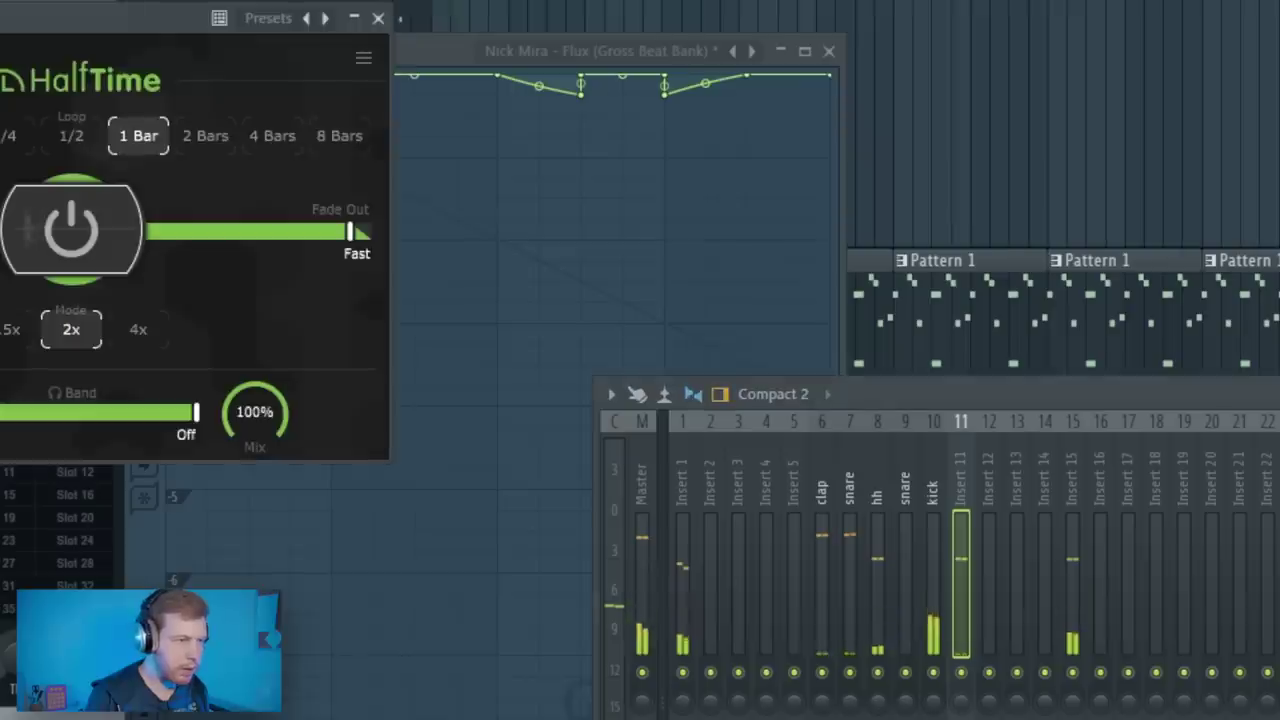
left_click_drag(358, 86, 751, 156)
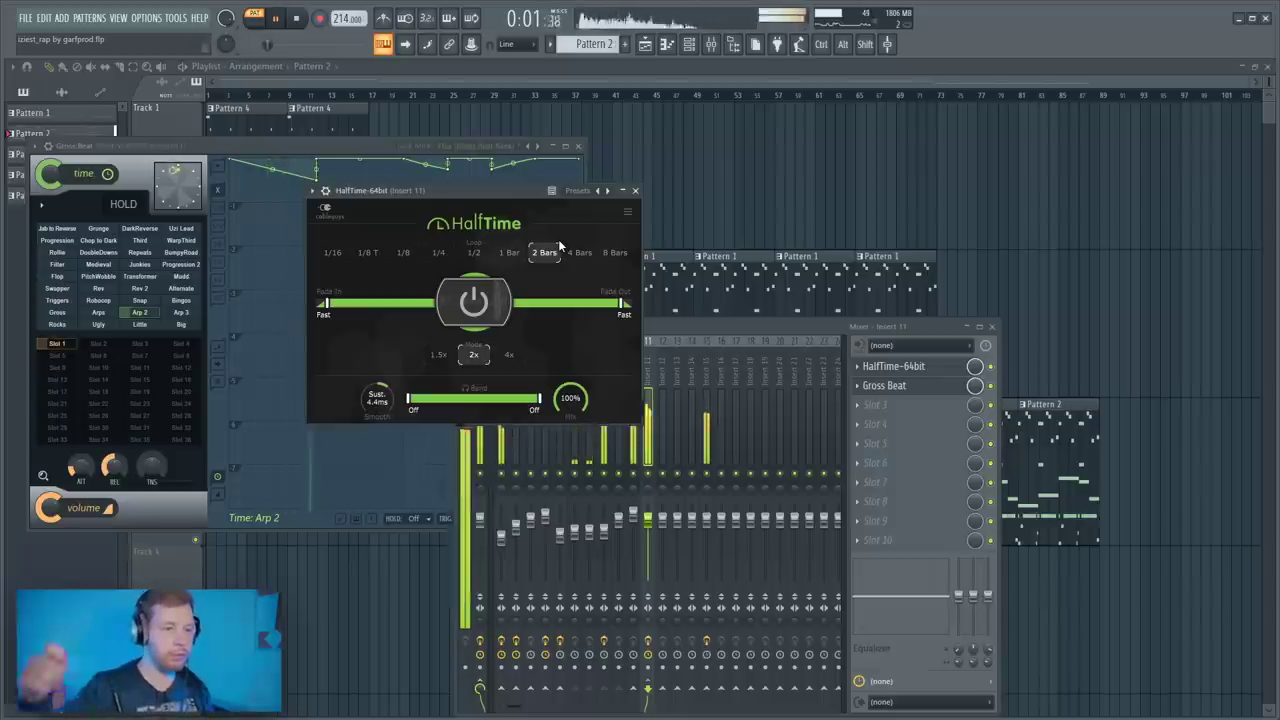
- Create an automation clip for the Mix parameter of HalfTime on Insert 11
left_click(648, 377)
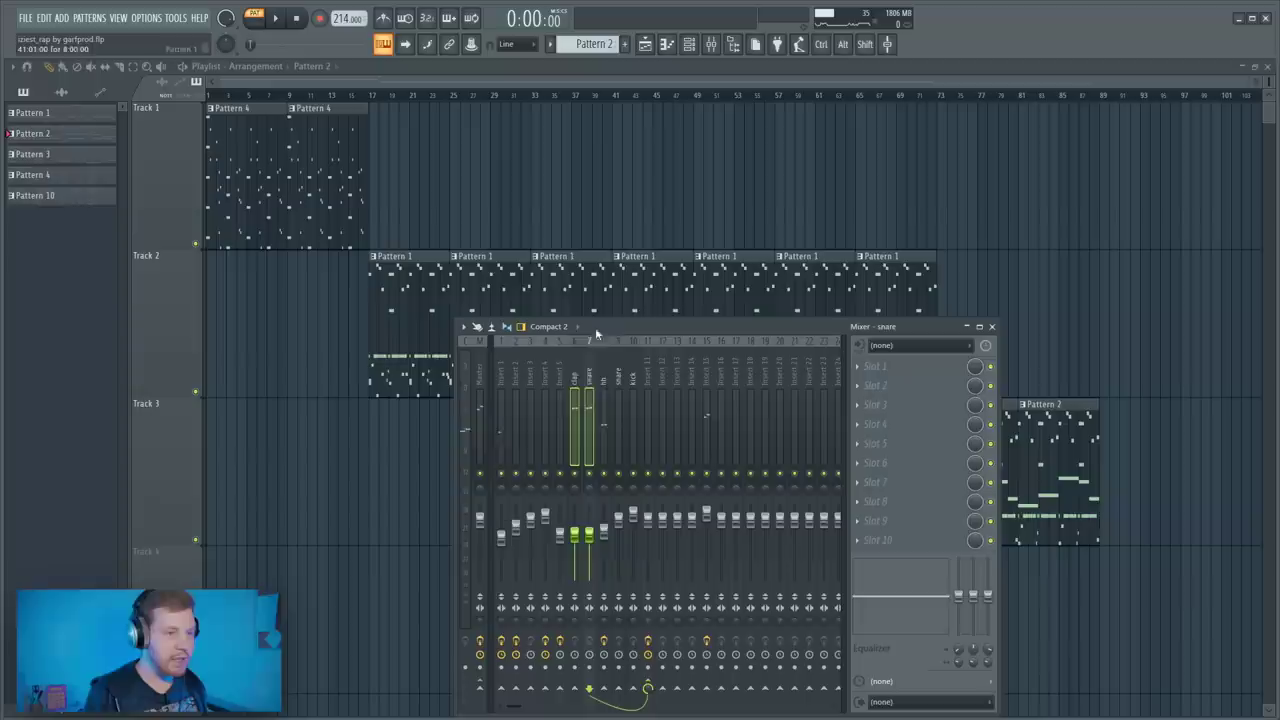
left_click(665, 390)
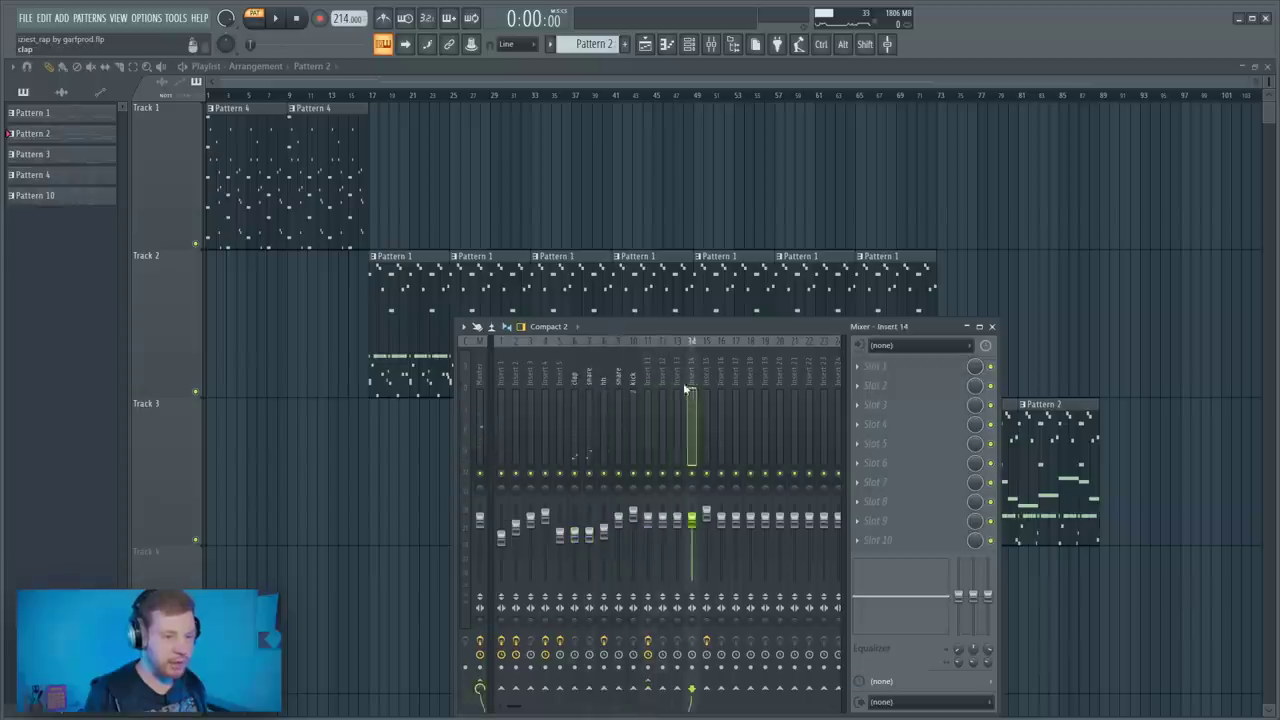
left_click(653, 388)
left_click(928, 367)
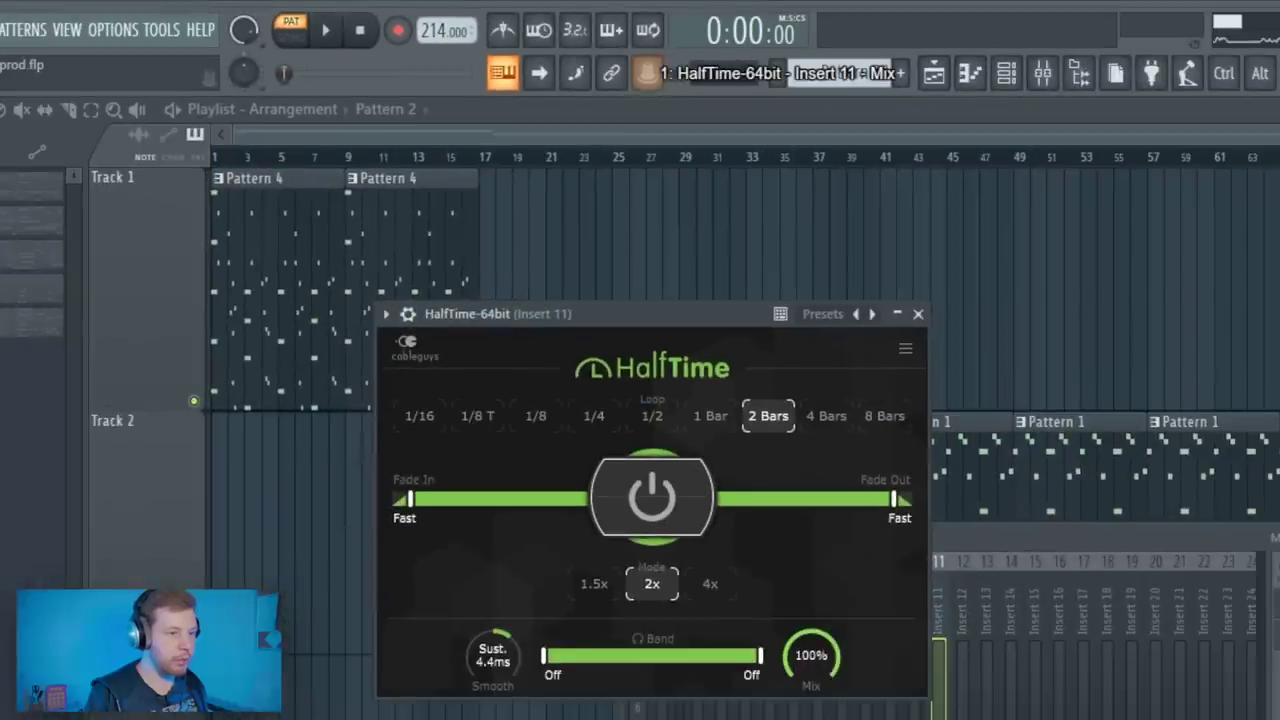
left_click(647, 72)
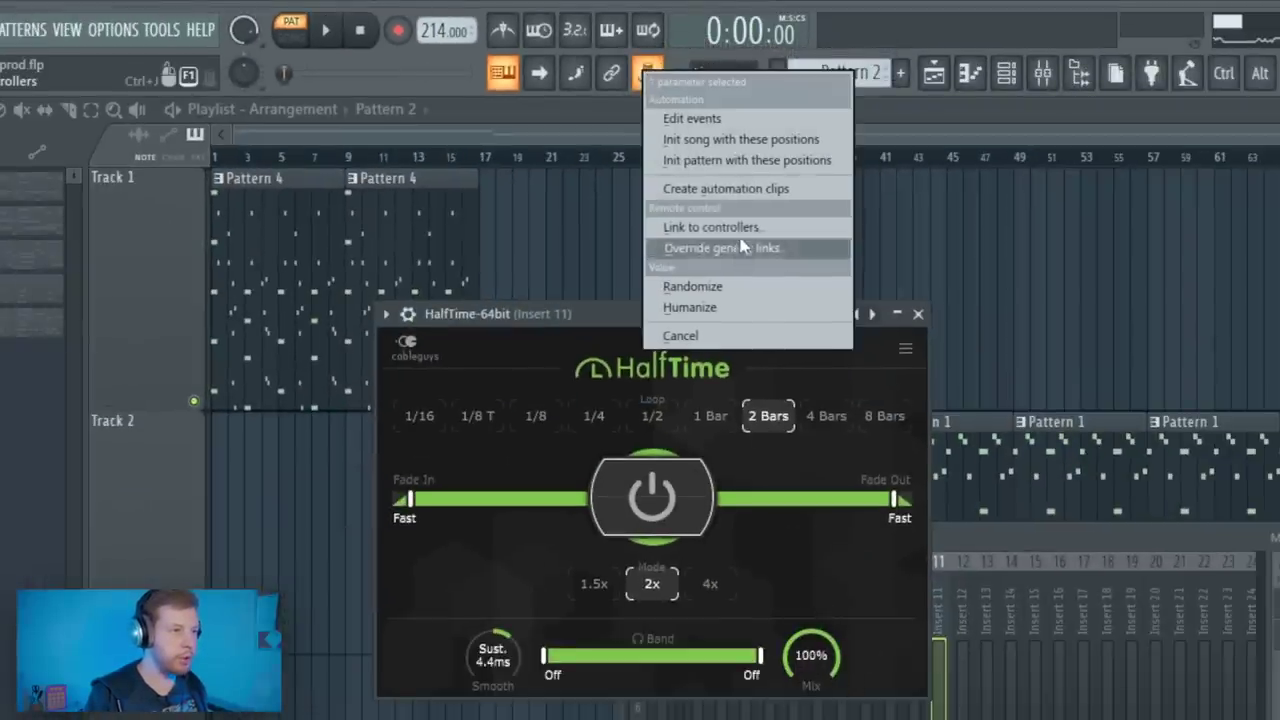
left_click(747, 189)
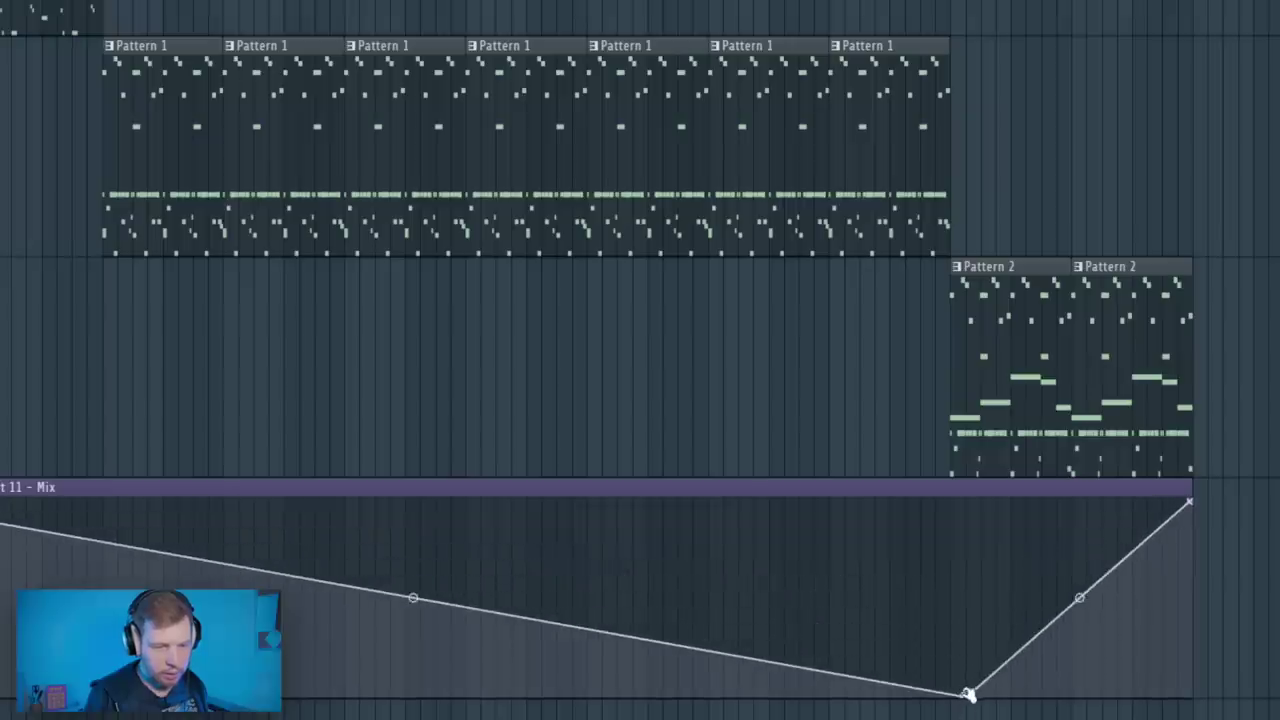
- Shape the HalfTime Mix automation on Track 4 to stay at minimum until bar 73 and jump to maximum over the Pattern 2 clips
left_click_drag(966, 694, 953, 488)
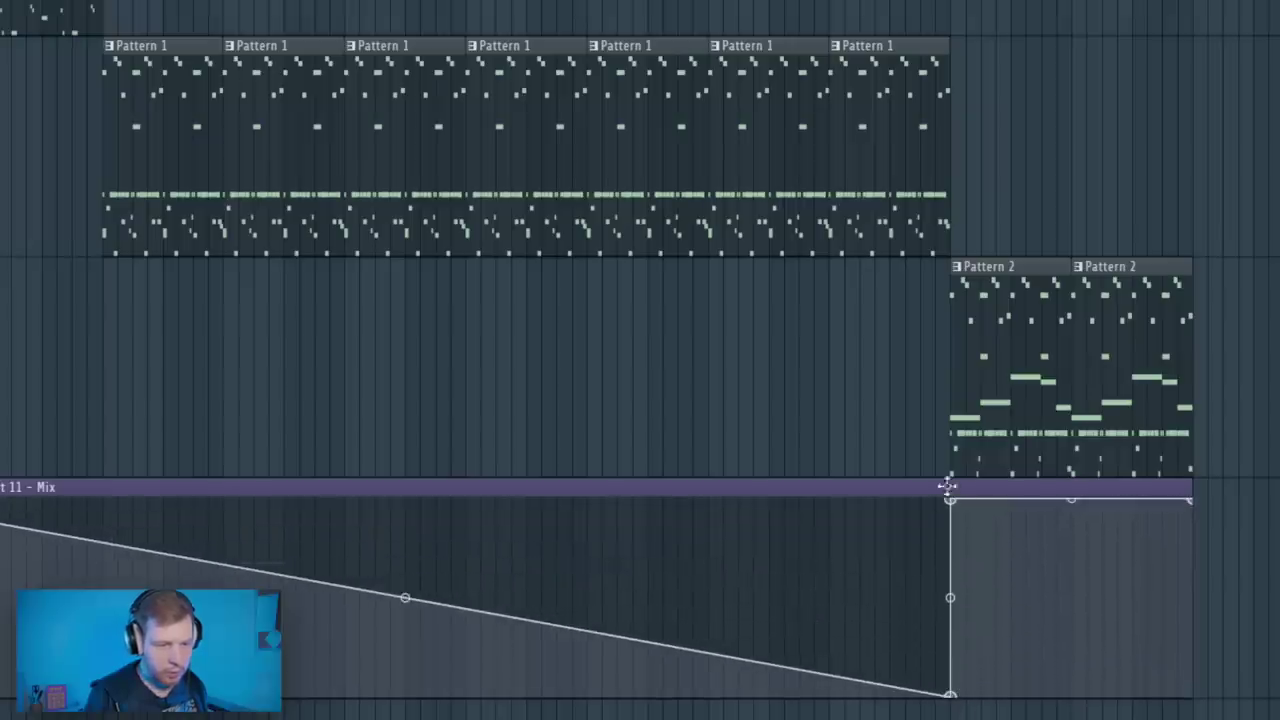
left_click_drag(0, 499, 0, 695)
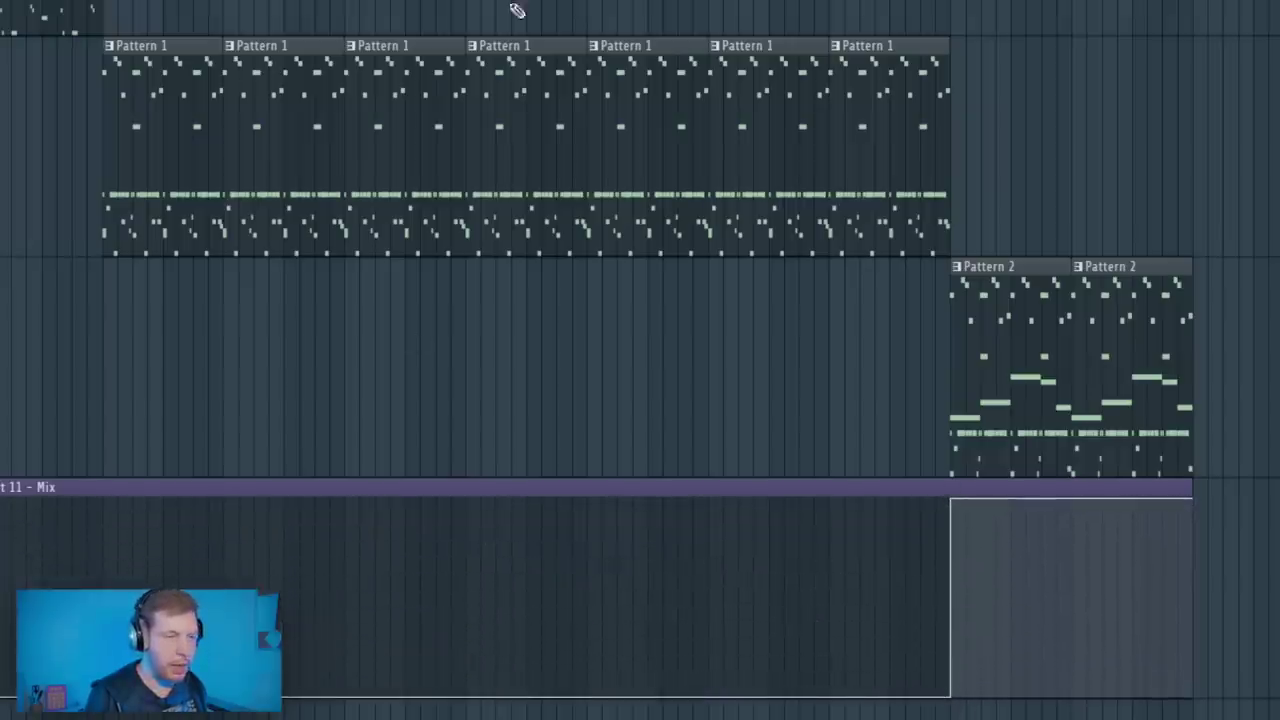
- Link the time mix knob of Gross Beat on Insert 11 to the HalfTime Mix automation and play the arrangement from about bar 65
key("F9")
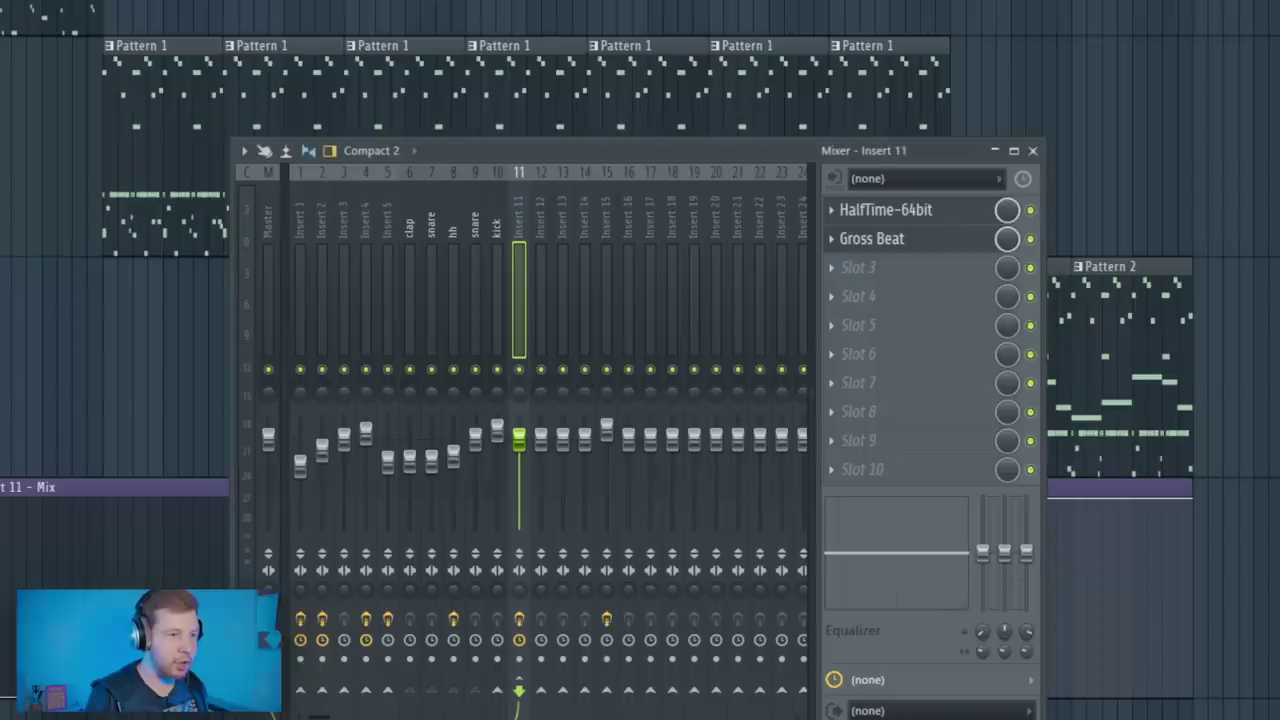
left_click(916, 243)
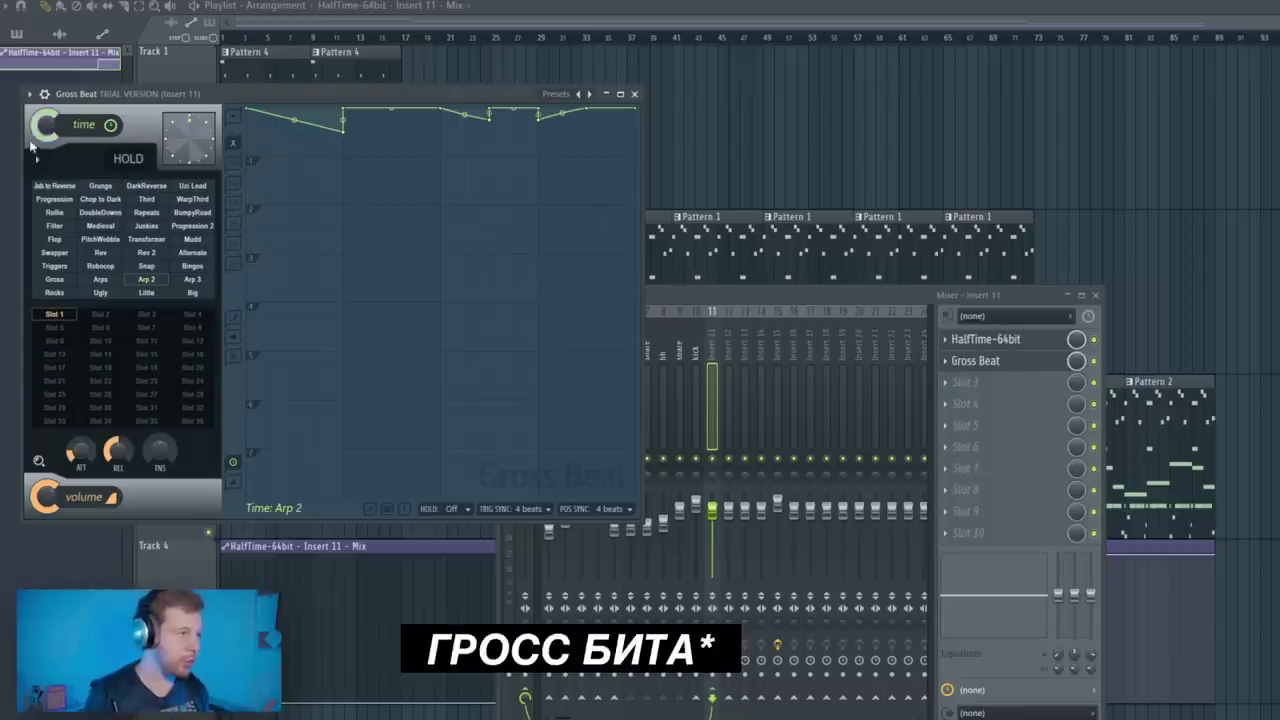
right_click(43, 127)
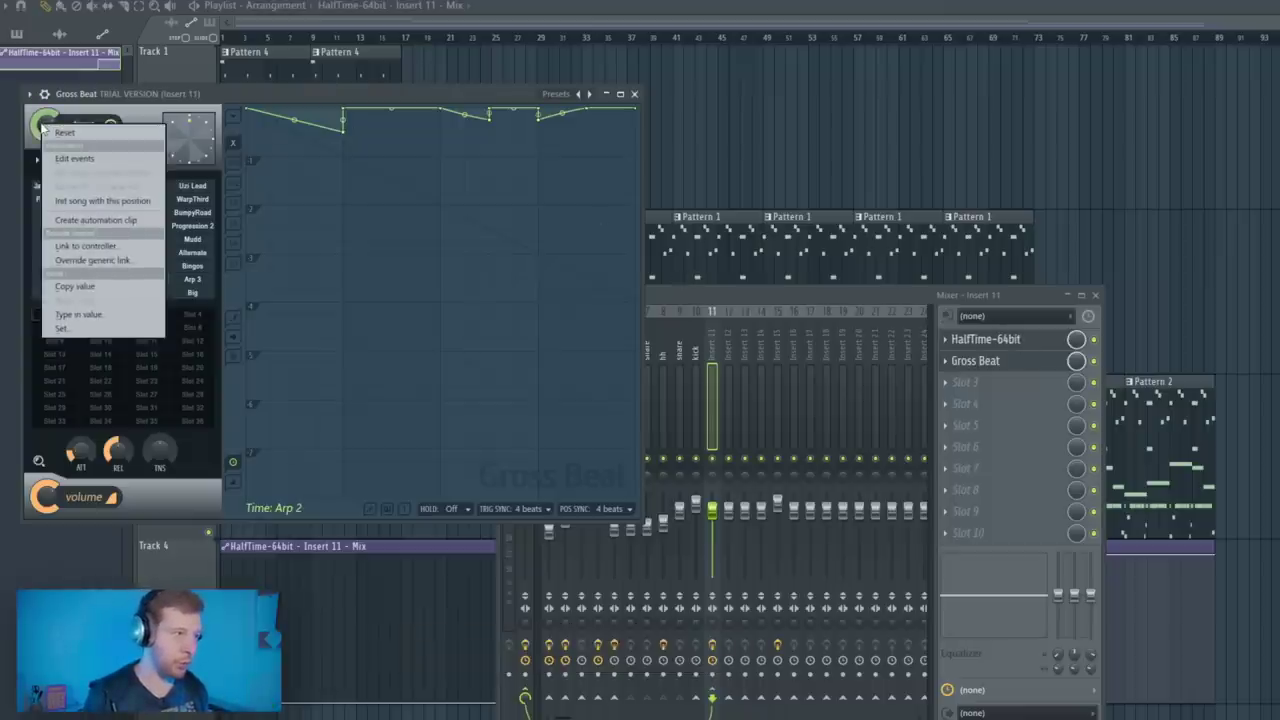
left_click(85, 246)
left_click(731, 293)
left_click(660, 311)
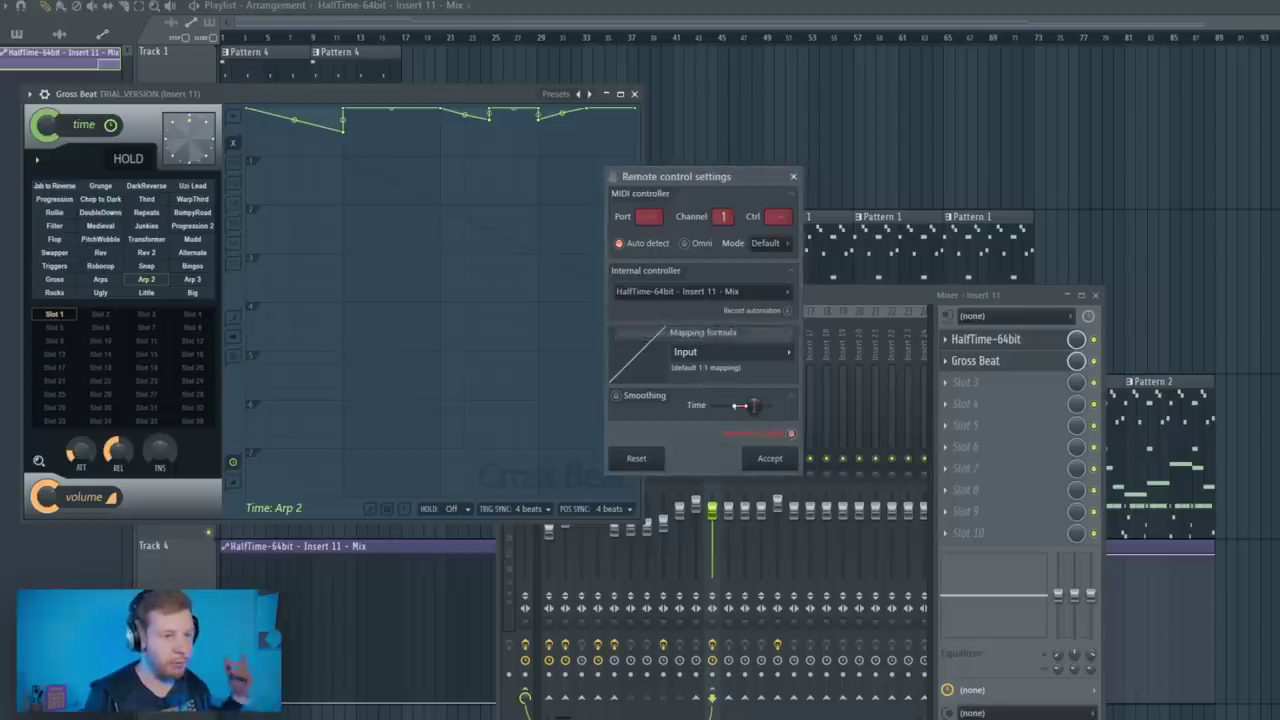
left_click(770, 459)
key("F12")
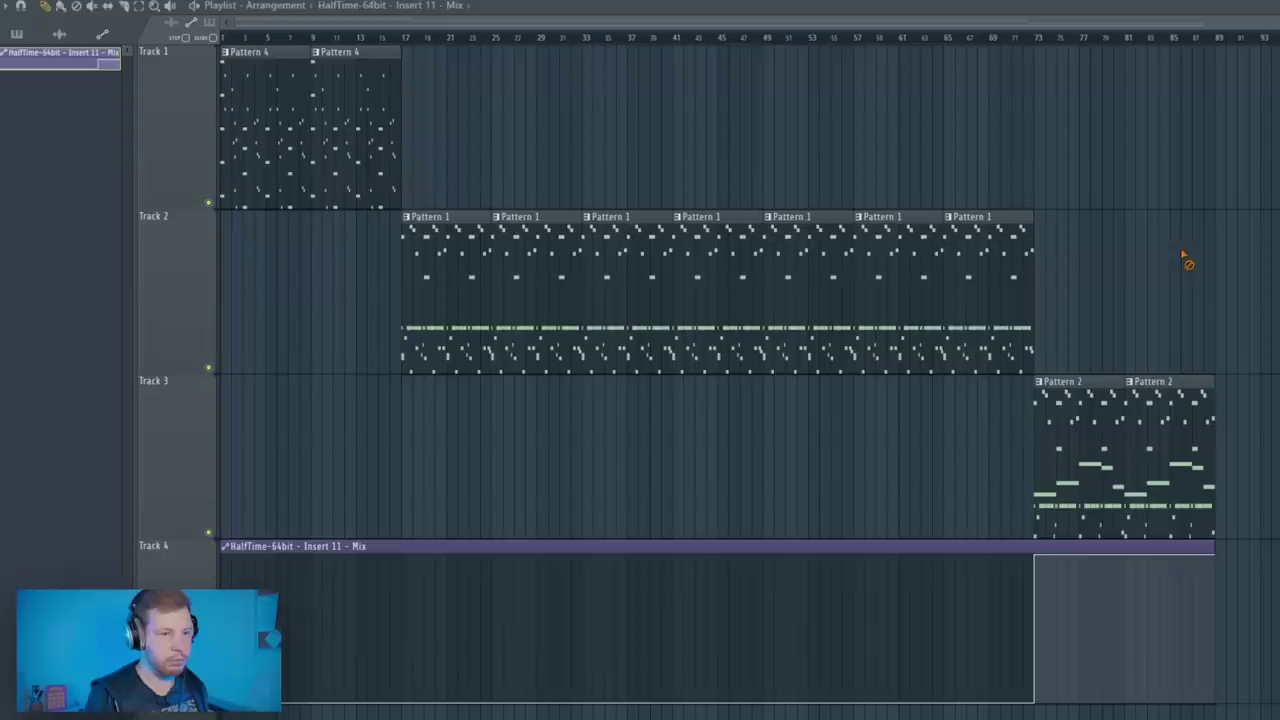
right_click(945, 41)
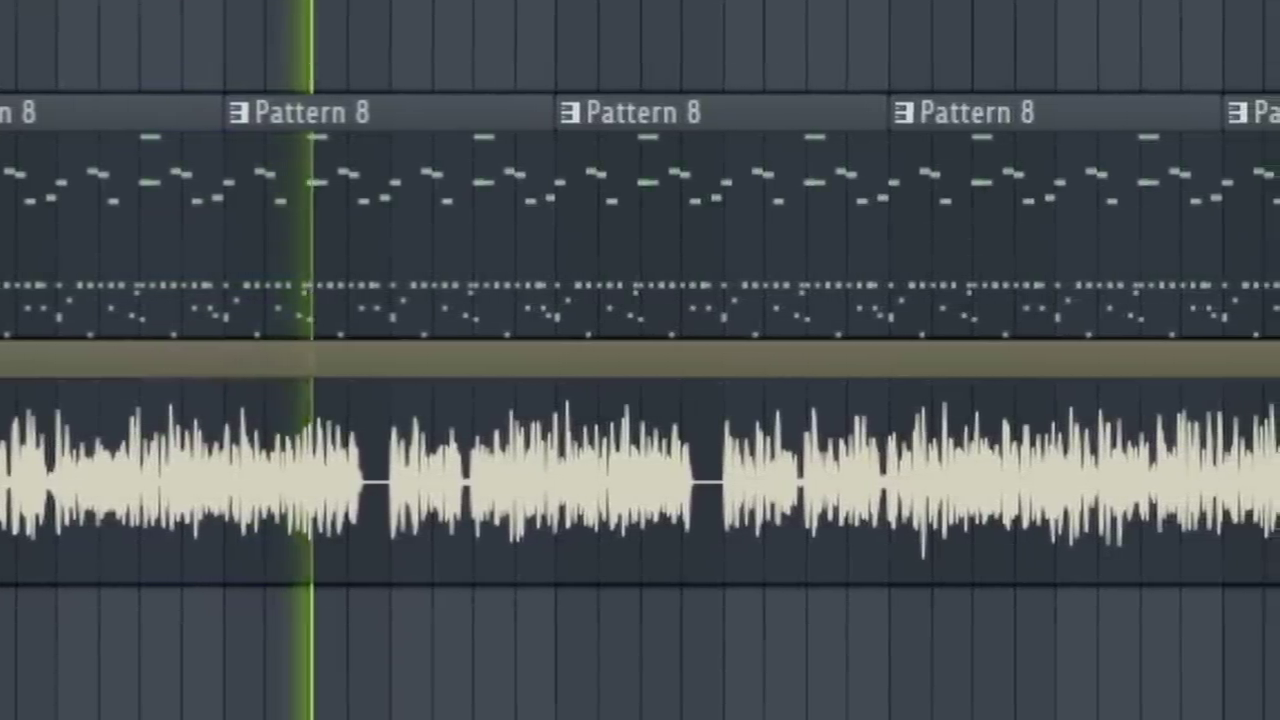
key("F9")
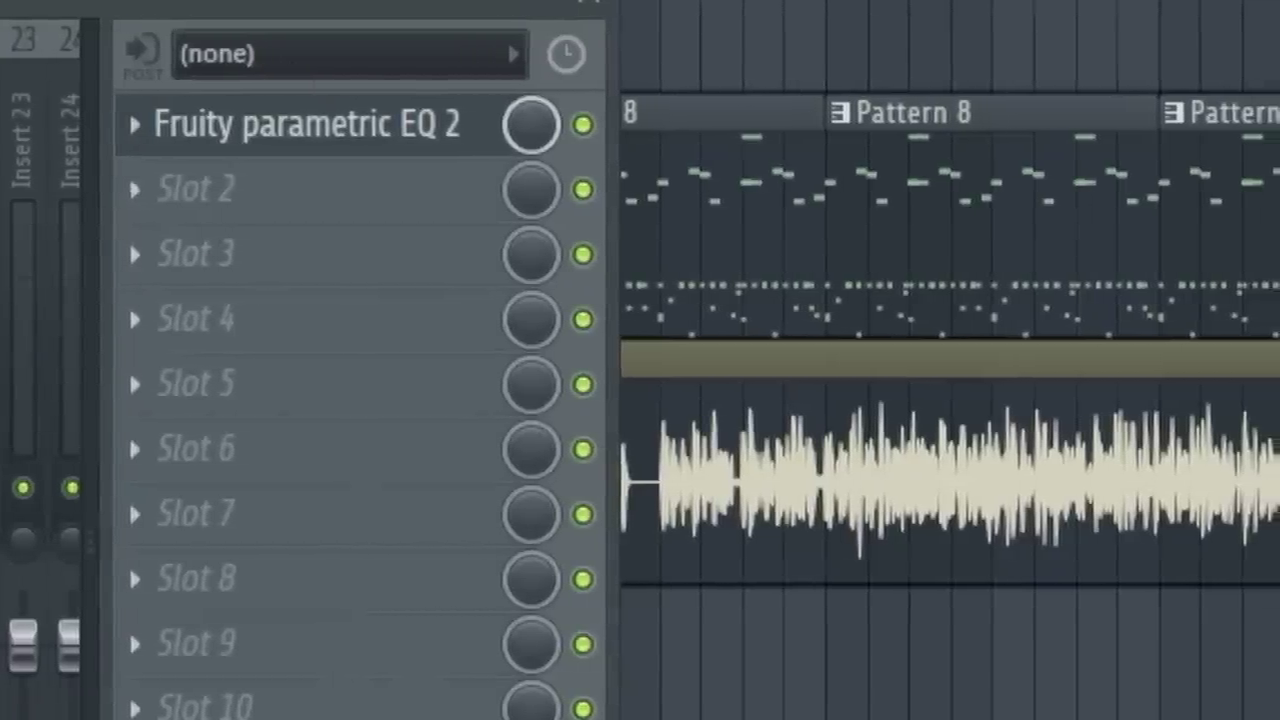
left_click(557, 3)
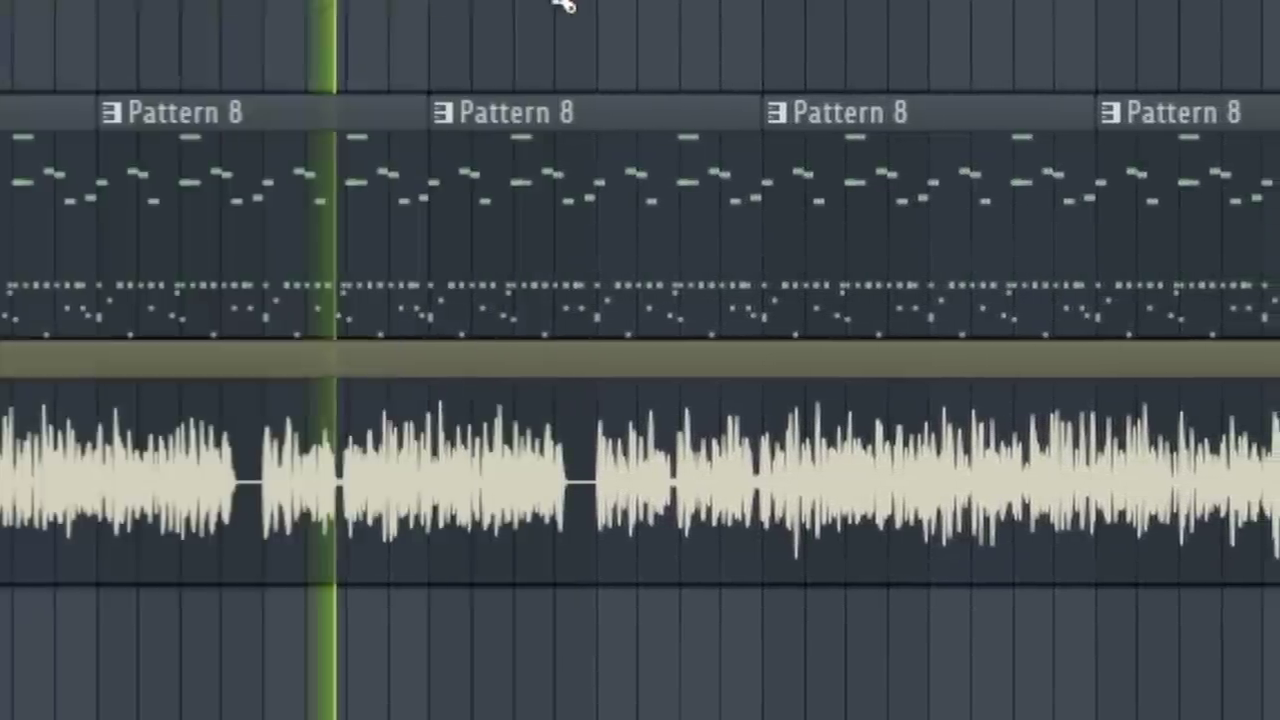